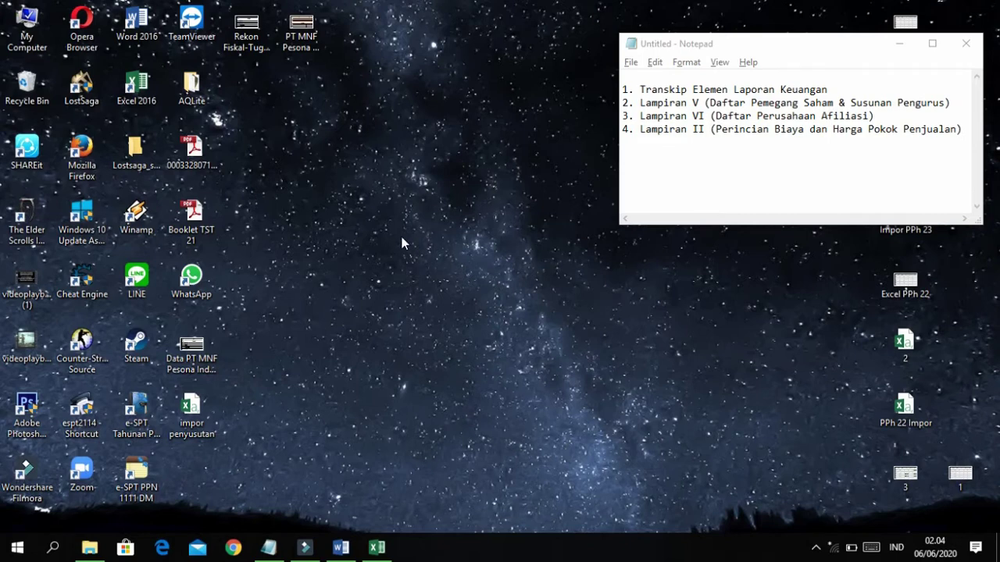
Open File Explorer maximized and browse into C: > Program Files (x86).
{"action": "left_click", "coordinate": [535, 155]}
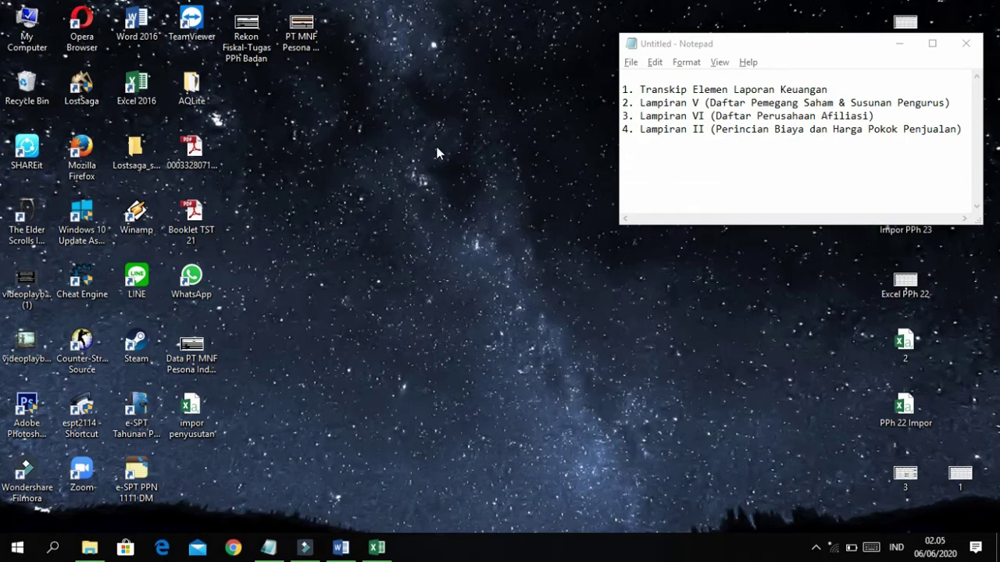
{"action": "left_click", "coordinate": [97, 552]}
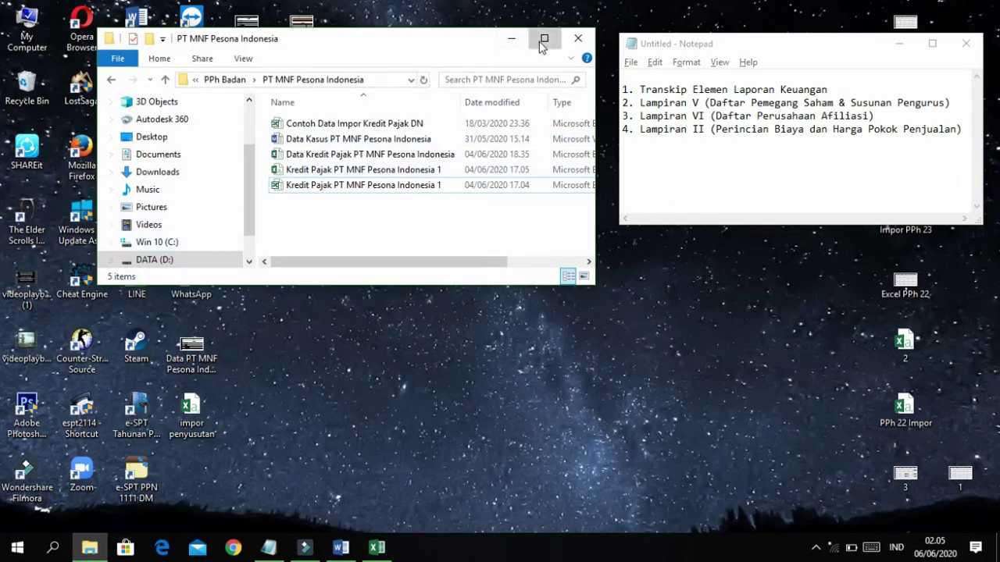
{"action": "left_click", "coordinate": [543, 39]}
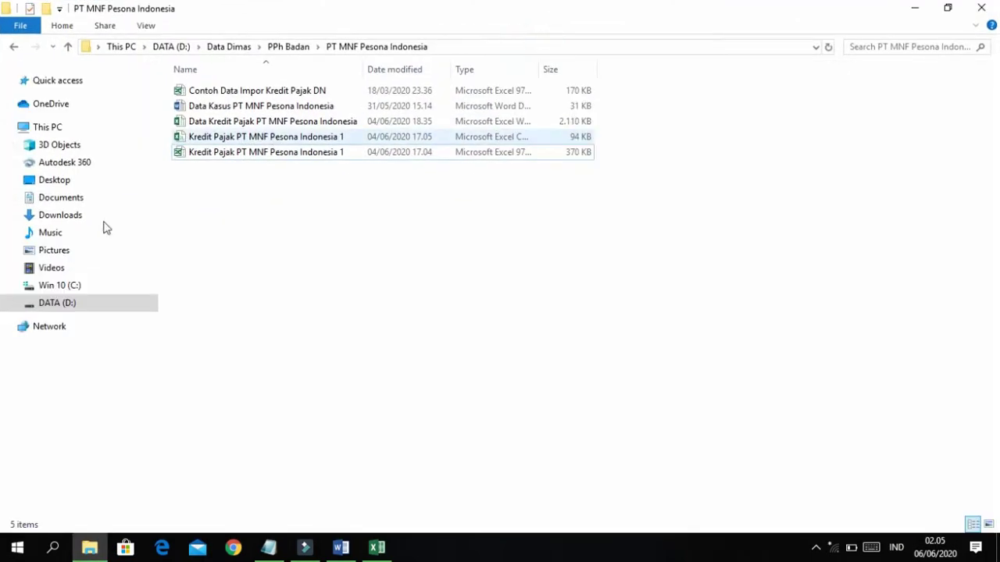
{"action": "left_click", "coordinate": [78, 286]}
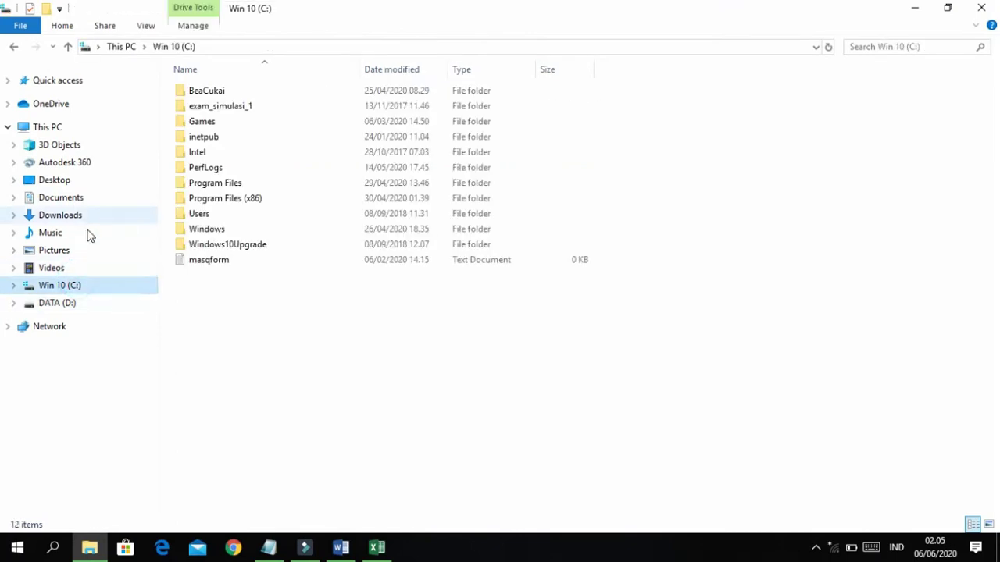
{"action": "double_click", "coordinate": [225, 199]}
Go into DJP > eSPT 1771 2010 and launch espt pph 1771 2010 v1.2.
{"action": "scroll", "coordinate": [234, 391], "scroll_direction": "down", "scroll_amount": 1}
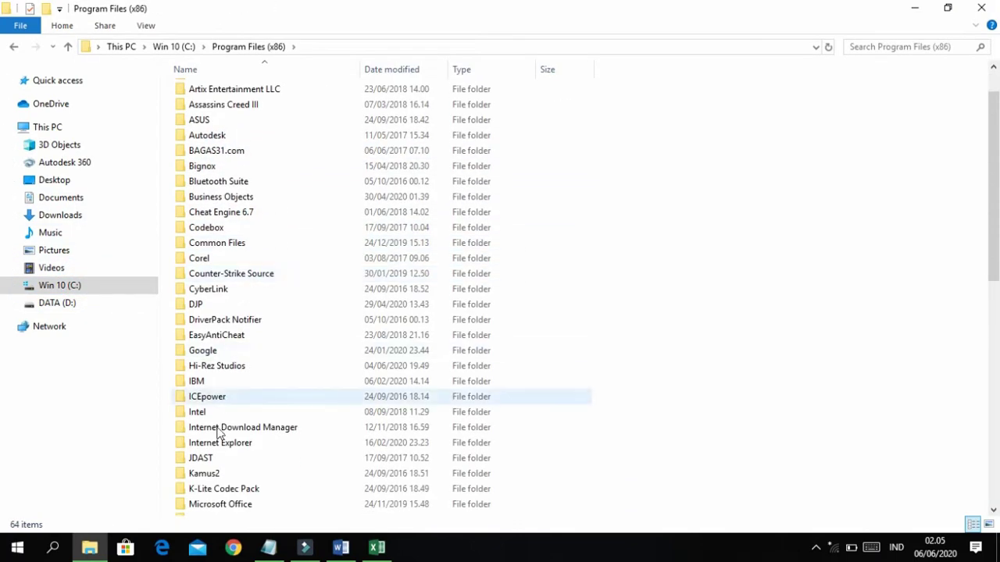
{"action": "scroll", "coordinate": [211, 422], "scroll_direction": "down", "scroll_amount": 2}
{"action": "scroll", "coordinate": [223, 329], "scroll_direction": "up", "scroll_amount": 2}
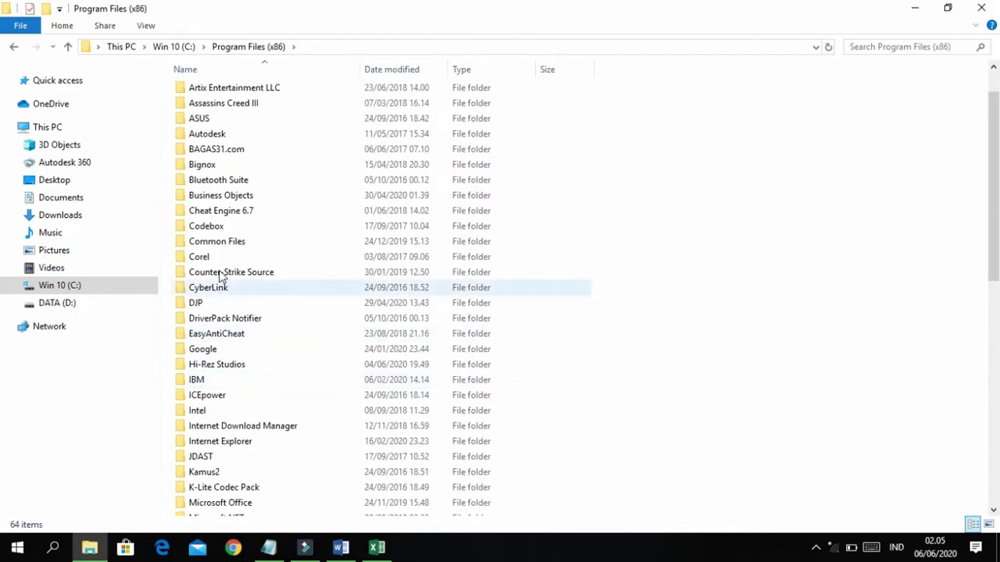
{"action": "double_click", "coordinate": [197, 302]}
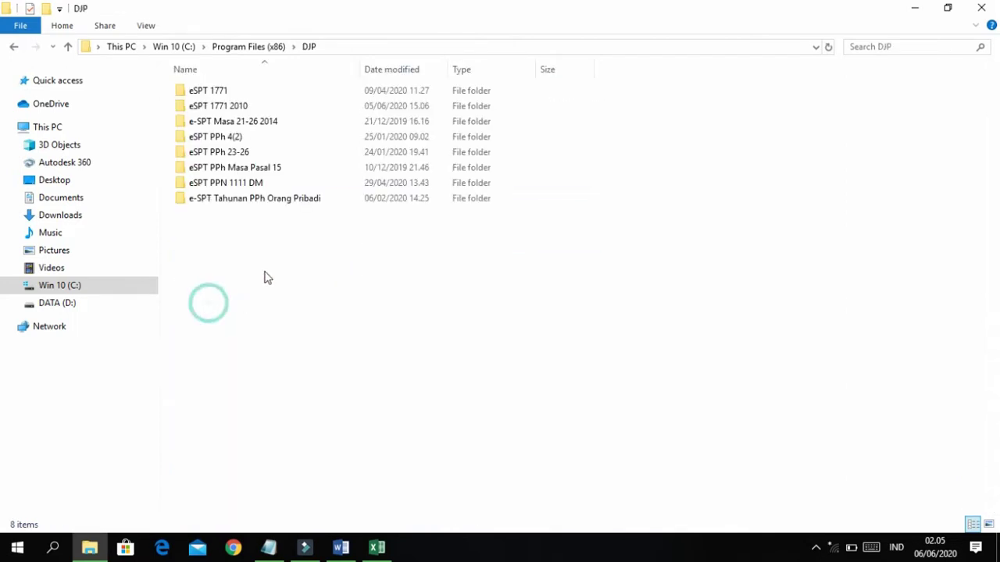
{"action": "double_click", "coordinate": [250, 109]}
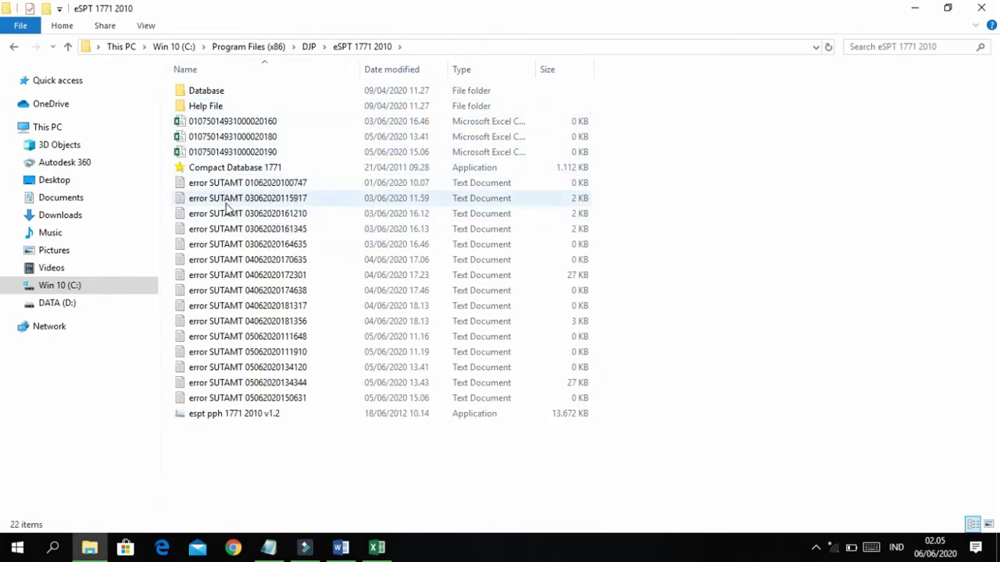
{"action": "double_click", "coordinate": [247, 417]}
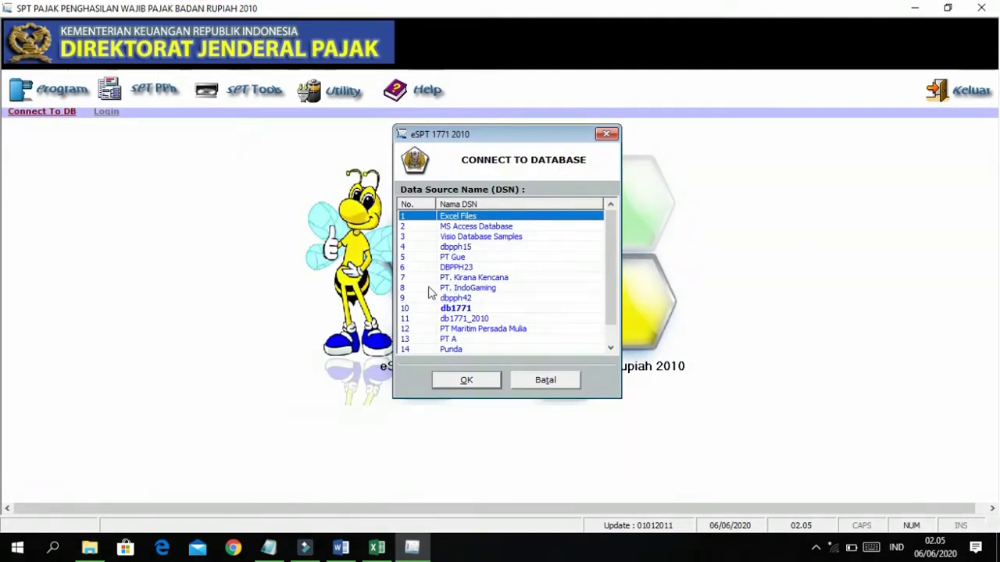
Scroll the data source list and select PT MNF Pesona Indonesia, row 16.
{"action": "scroll", "coordinate": [485, 283], "scroll_direction": "down", "scroll_amount": 1}
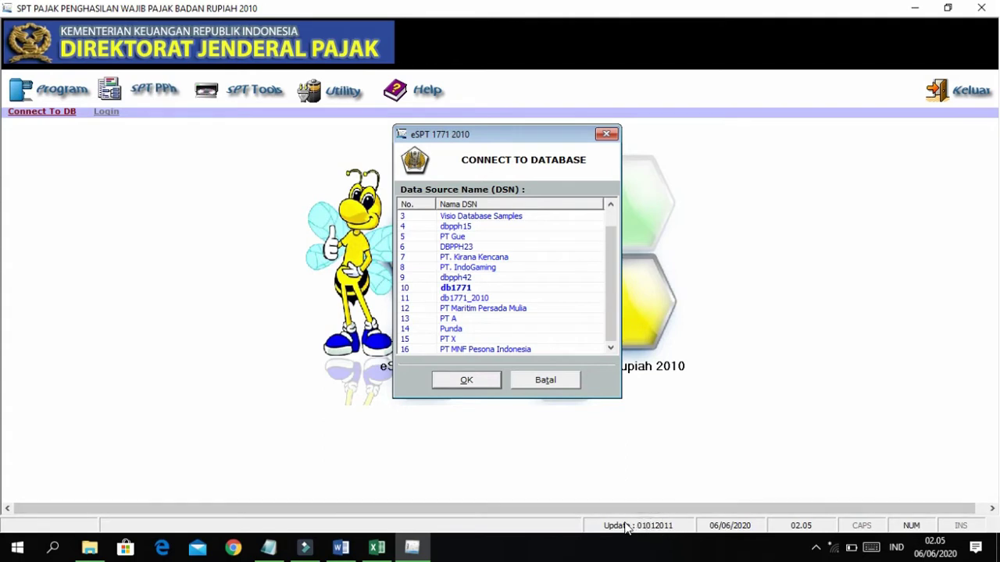
{"action": "scroll", "coordinate": [484, 311], "scroll_direction": "up", "scroll_amount": 1}
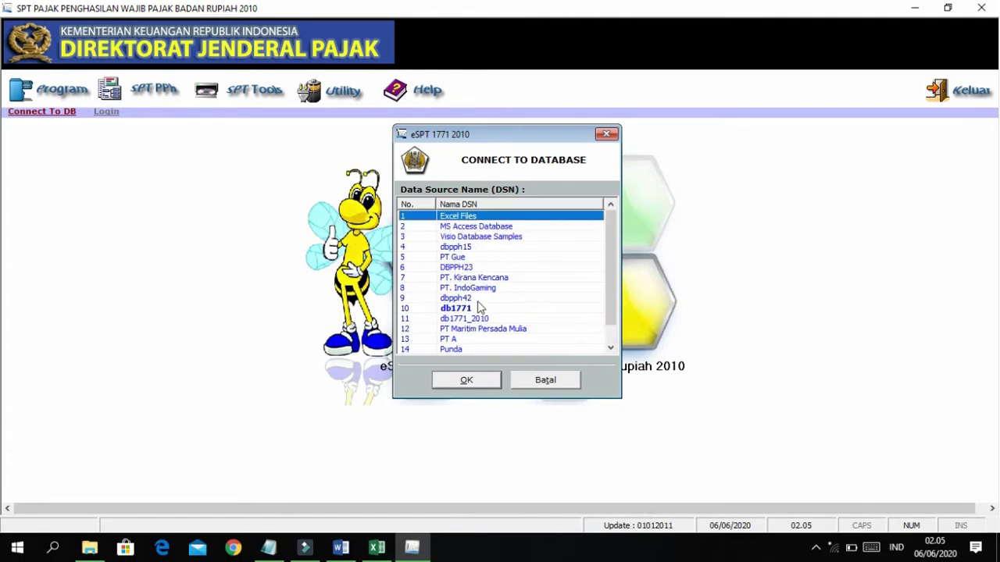
{"action": "scroll", "coordinate": [478, 307], "scroll_direction": "down", "scroll_amount": 1}
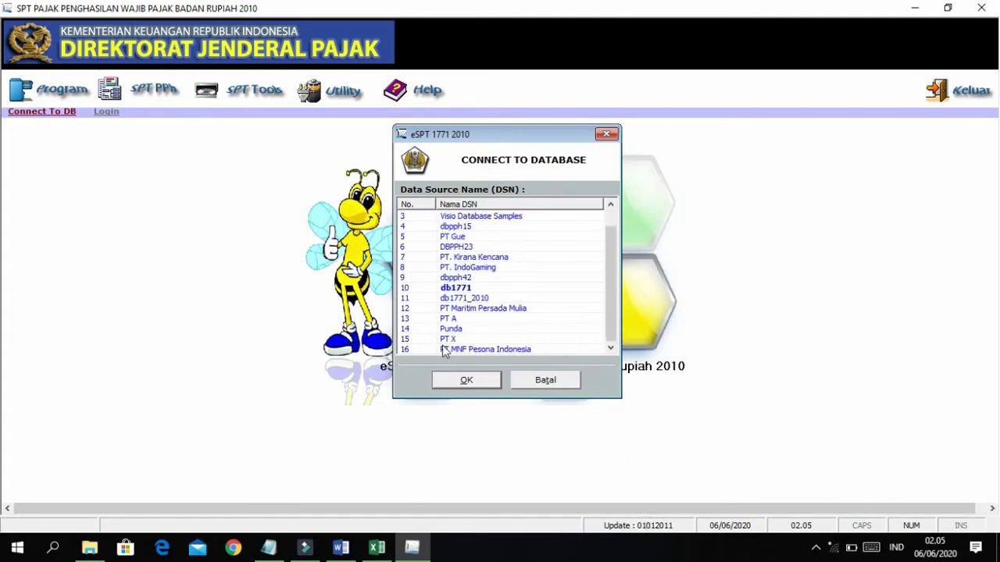
{"action": "left_click", "coordinate": [444, 350]}
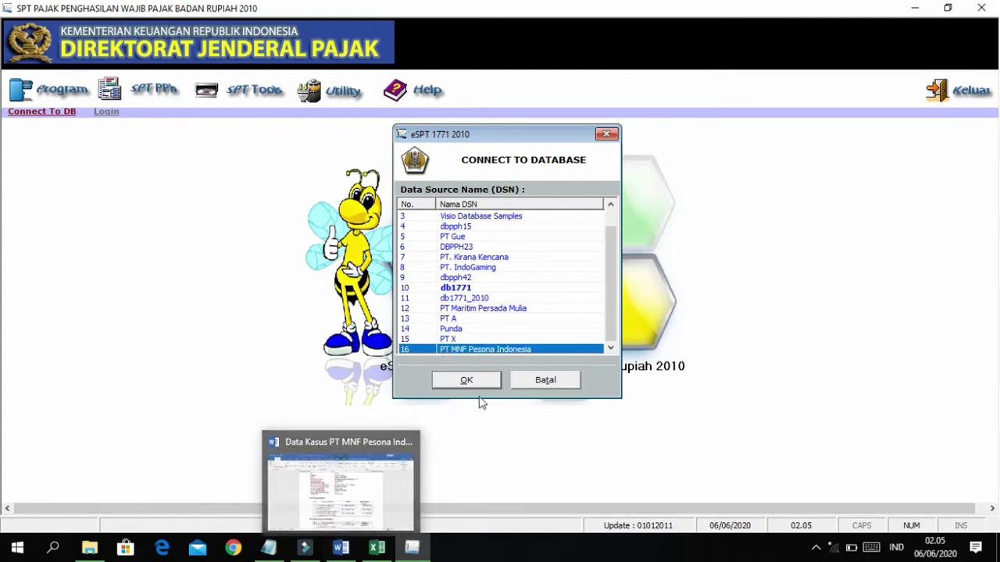
{"action": "left_click", "coordinate": [340, 548]}
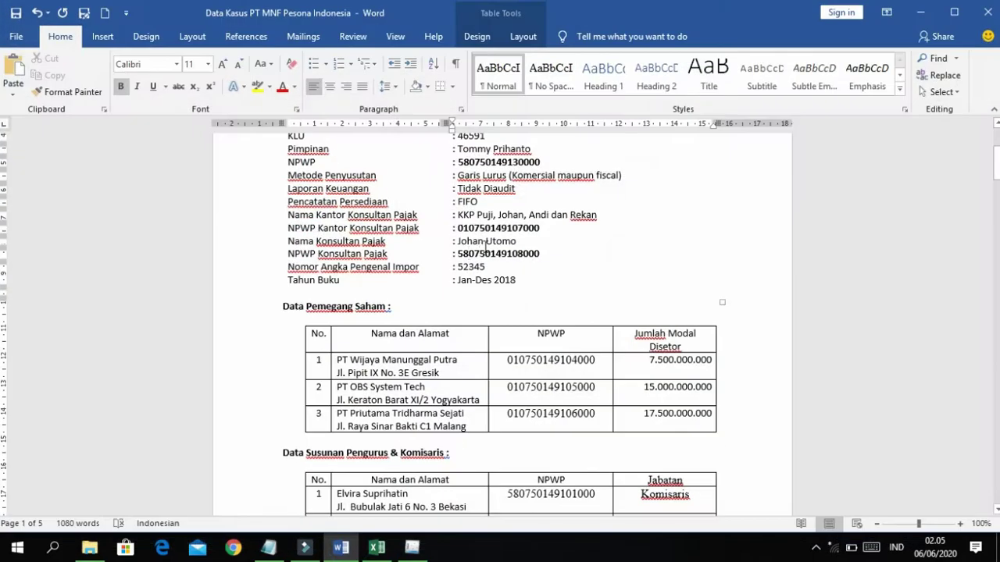
{"action": "scroll", "coordinate": [486, 247], "scroll_direction": "up", "scroll_amount": 4}
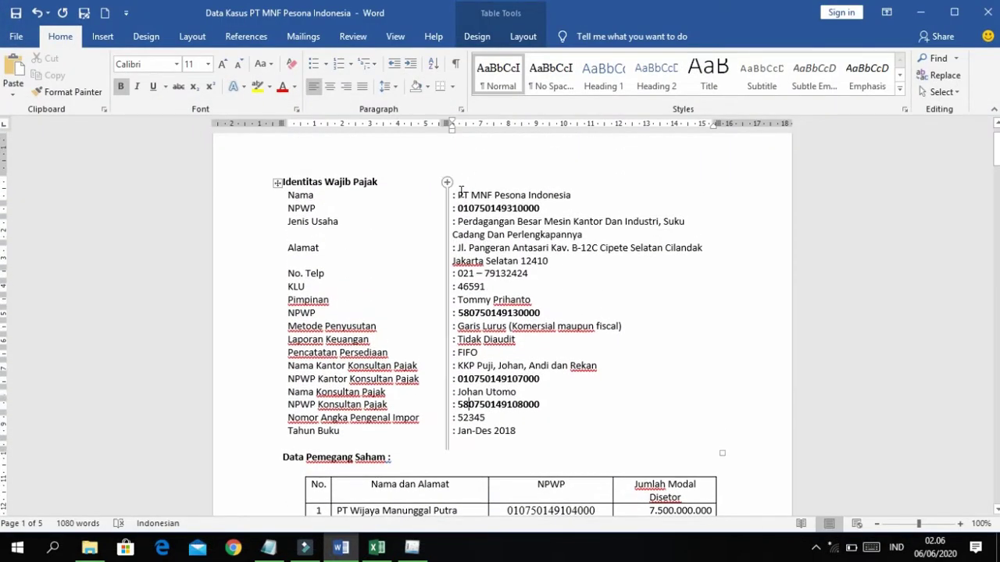
{"action": "scroll", "coordinate": [471, 225], "scroll_direction": "down", "scroll_amount": 1}
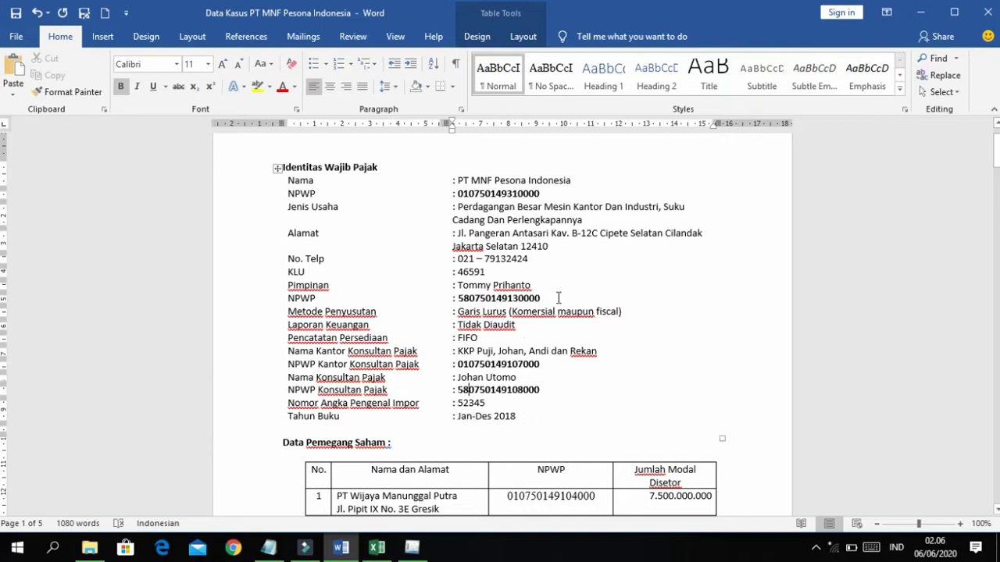
{"action": "key", "text": "alt+Tab"}
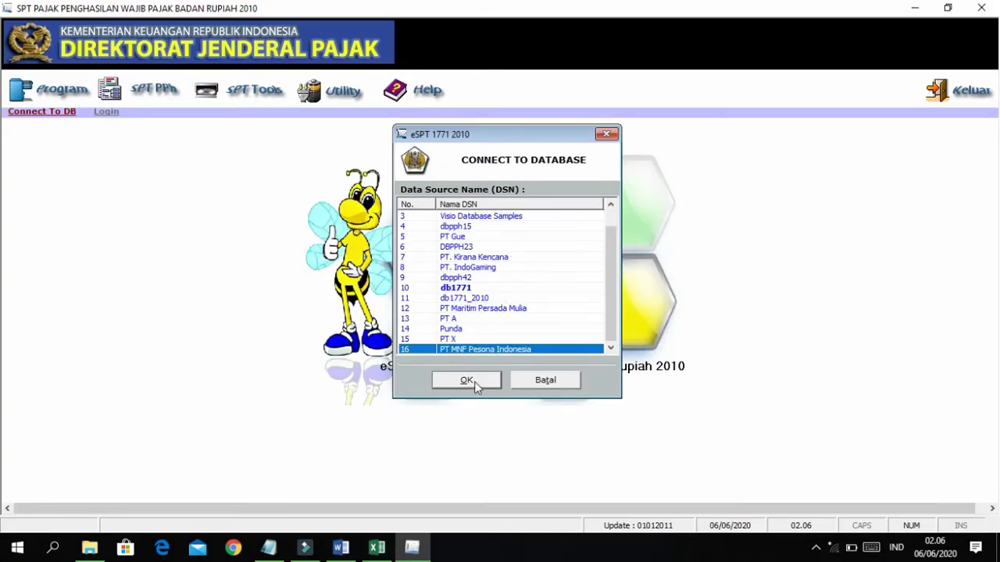
Confirm the database connection and log in with the administrator user name and password.
{"action": "left_click", "coordinate": [467, 380]}
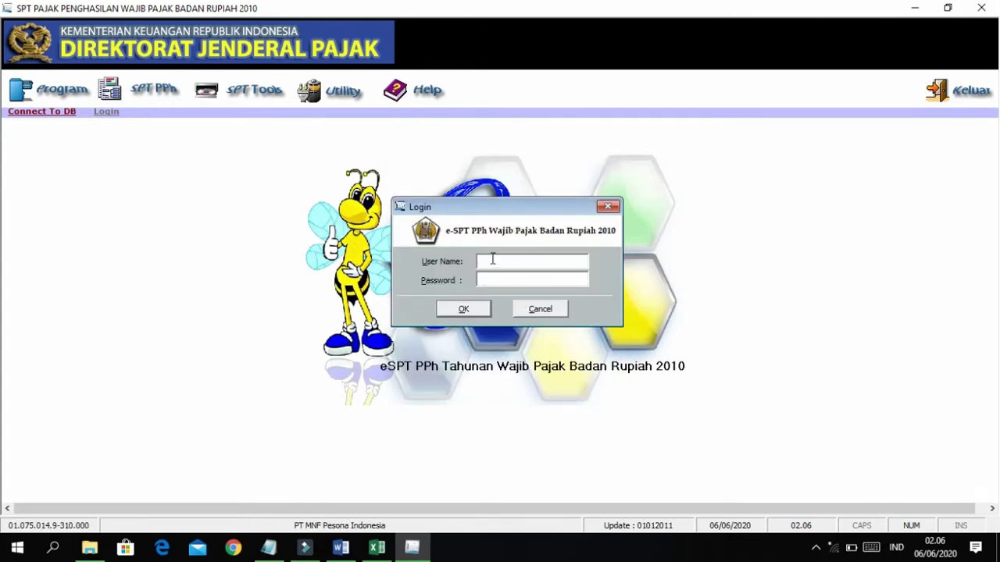
{"action": "type", "text": "Administrato123"}
{"action": "key", "text": "Return"}
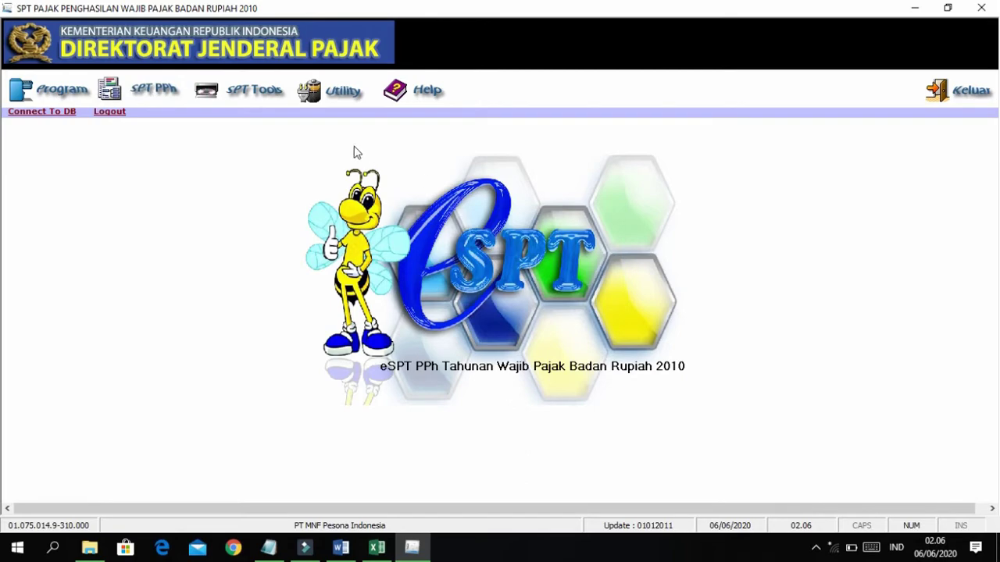
Glance at the Word case document, then return to e-SPT and open the Program menu.
{"action": "key", "text": "alt+Tab"}
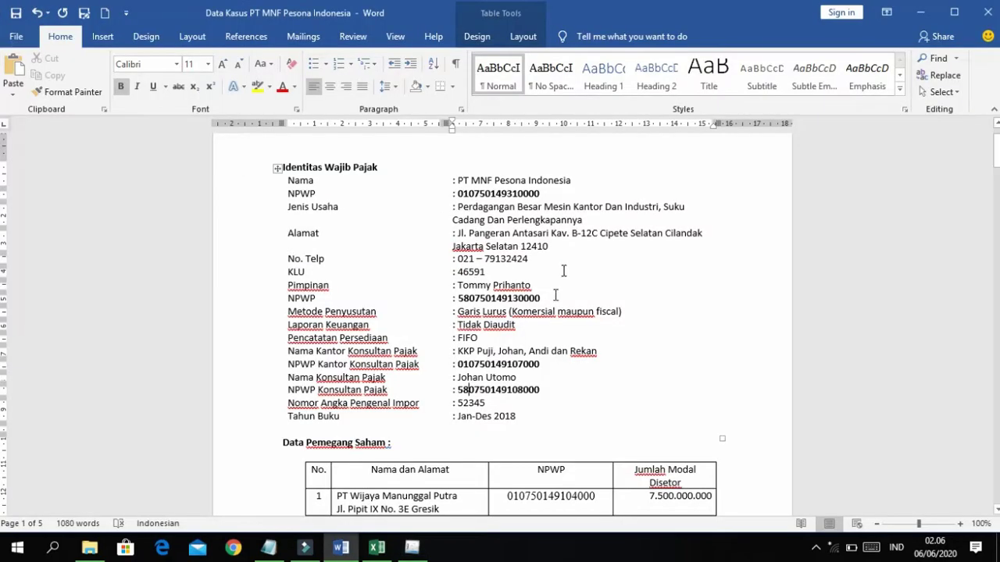
{"action": "scroll", "coordinate": [549, 317], "scroll_direction": "down", "scroll_amount": 2}
{"action": "scroll", "coordinate": [549, 318], "scroll_direction": "up", "scroll_amount": 3}
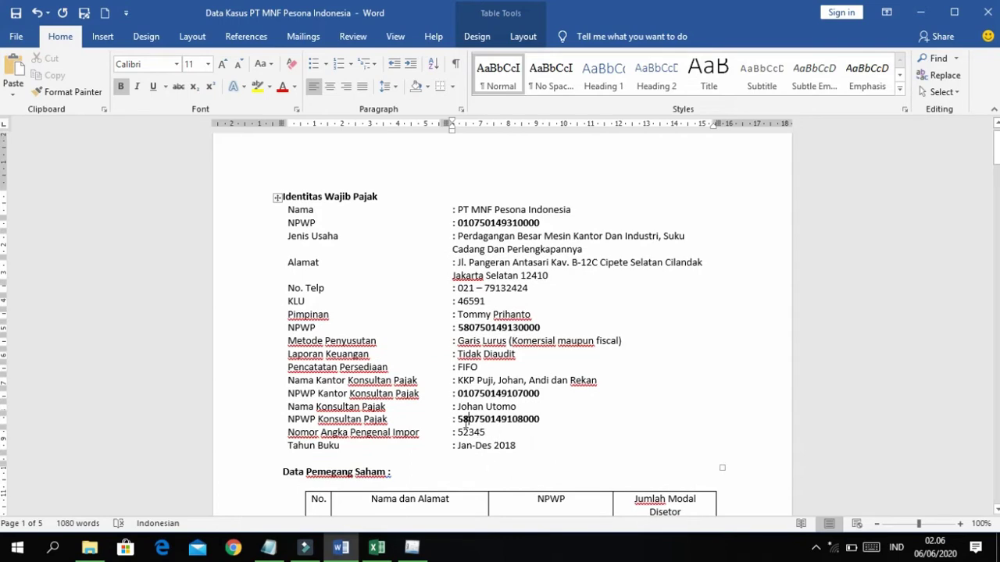
{"action": "key", "text": "alt+Tab"}
{"action": "left_click", "coordinate": [56, 90]}
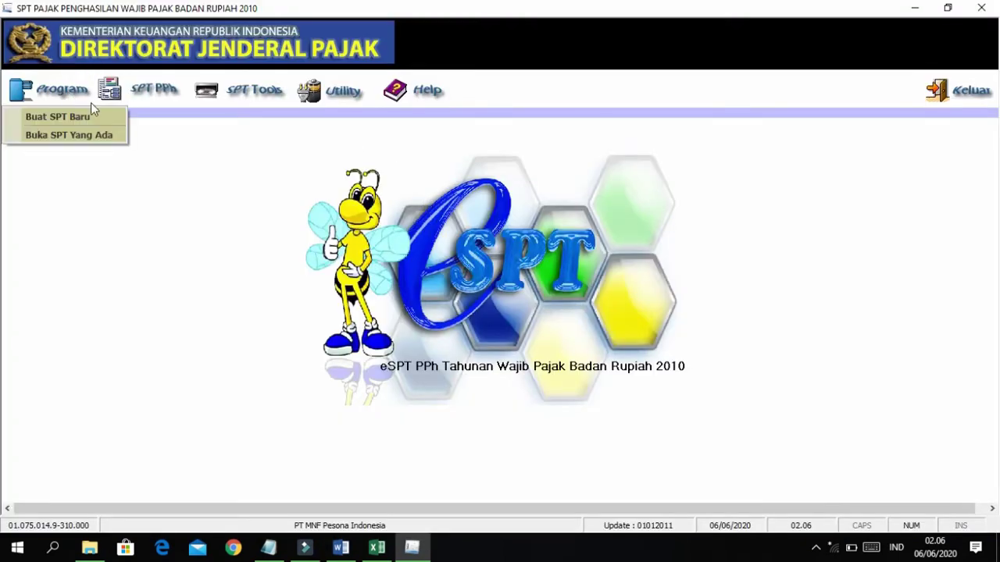
Try creating a new 2018 return, dismiss the already-exists notice and close the dialog.
{"action": "left_click", "coordinate": [90, 119]}
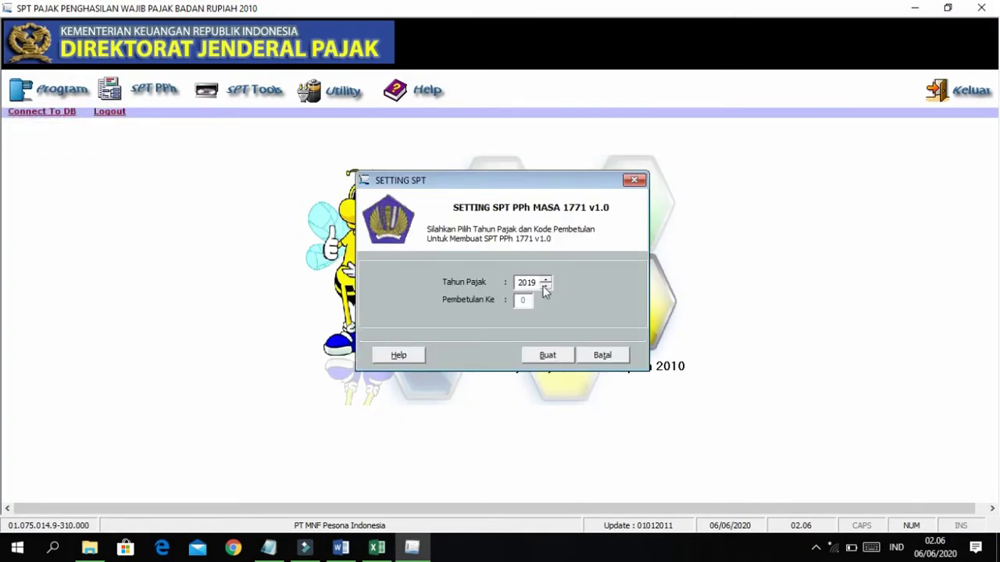
{"action": "left_click", "coordinate": [545, 286]}
{"action": "left_click", "coordinate": [553, 358]}
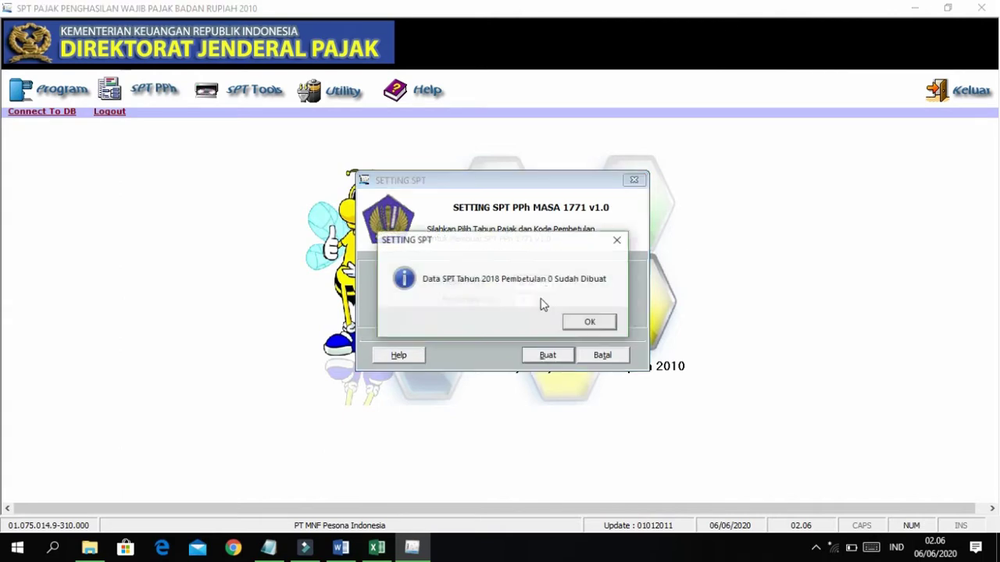
{"action": "left_click", "coordinate": [584, 322]}
{"action": "left_click", "coordinate": [633, 180]}
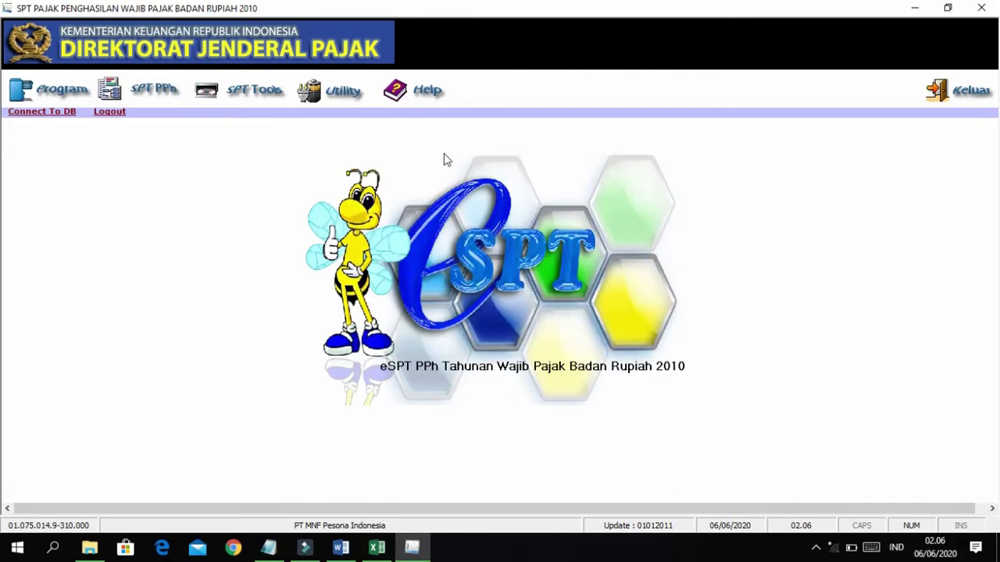
Open the existing 2018 return and bring up Transkrip Kutipan Elemen Laporan Keuangan.
{"action": "left_click", "coordinate": [59, 95]}
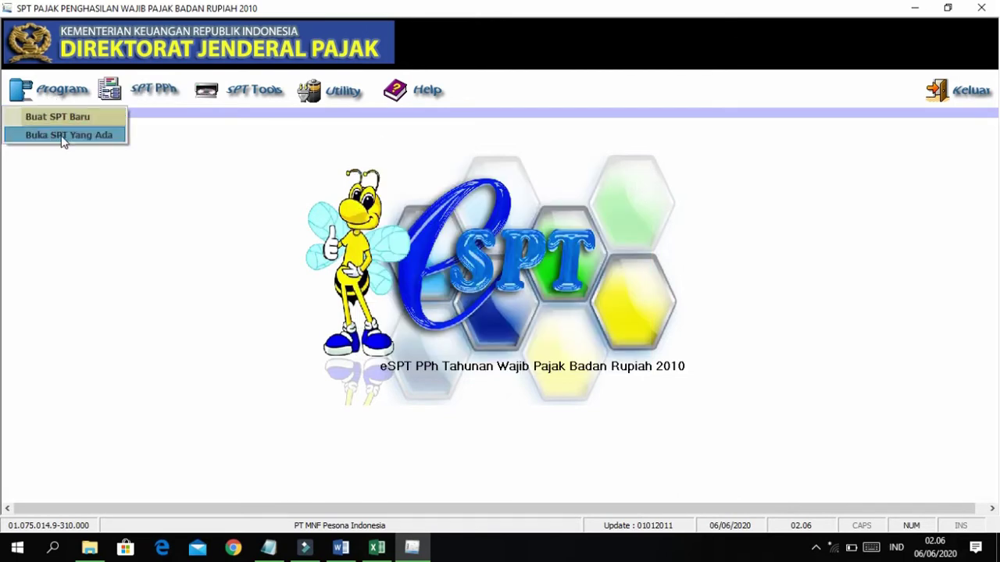
{"action": "left_click", "coordinate": [64, 135]}
{"action": "left_click", "coordinate": [439, 265]}
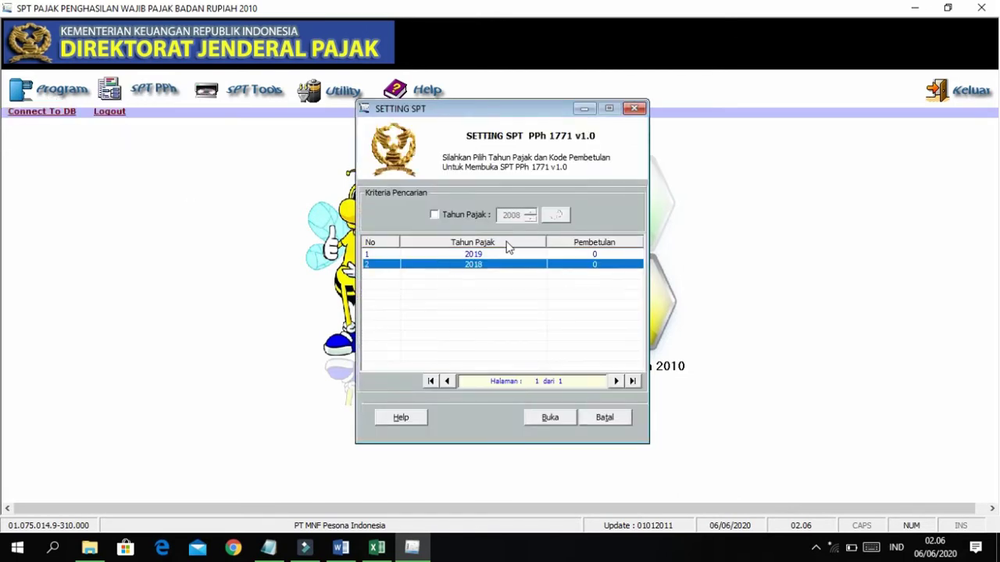
{"action": "left_click", "coordinate": [546, 422]}
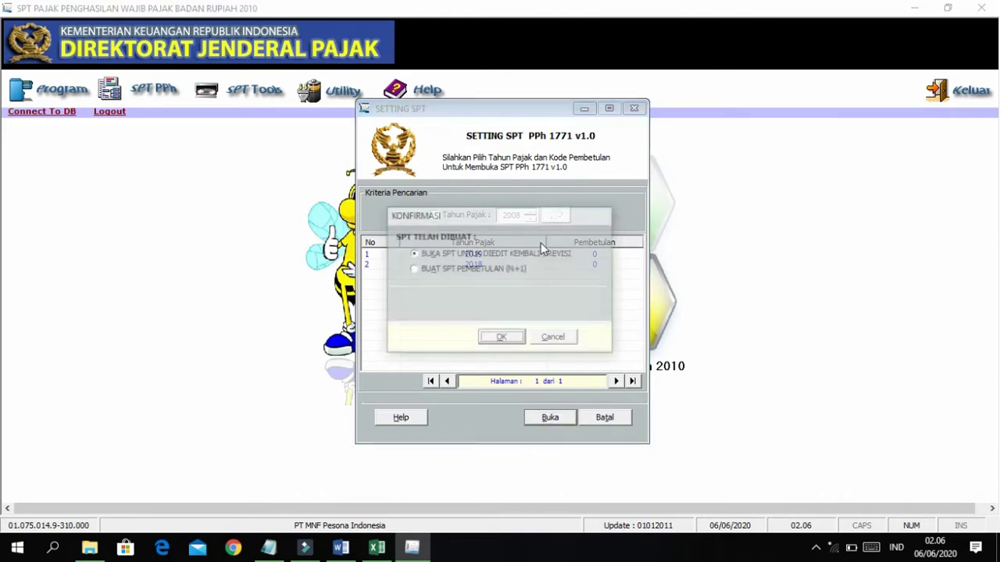
{"action": "left_click", "coordinate": [502, 339]}
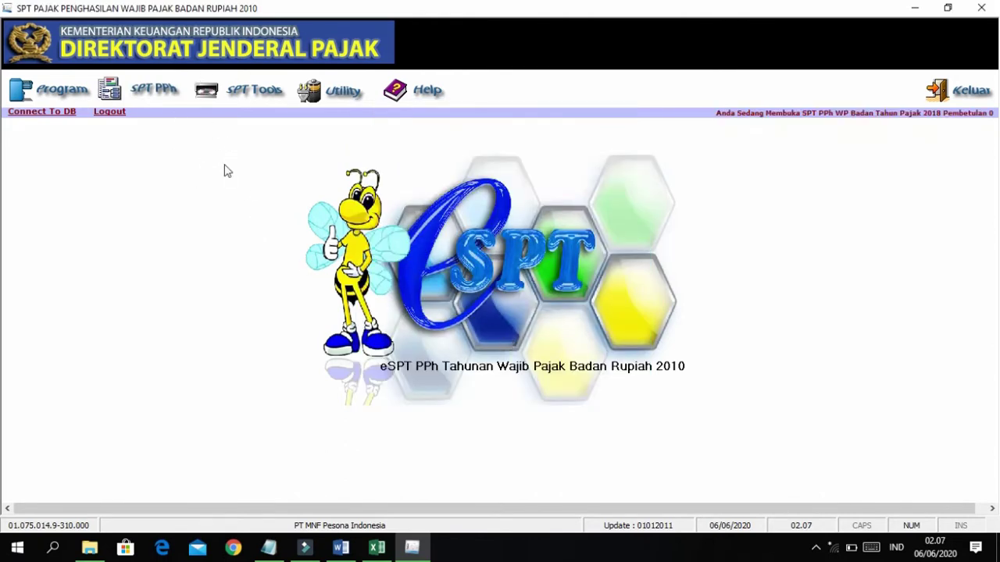
{"action": "left_click", "coordinate": [141, 94]}
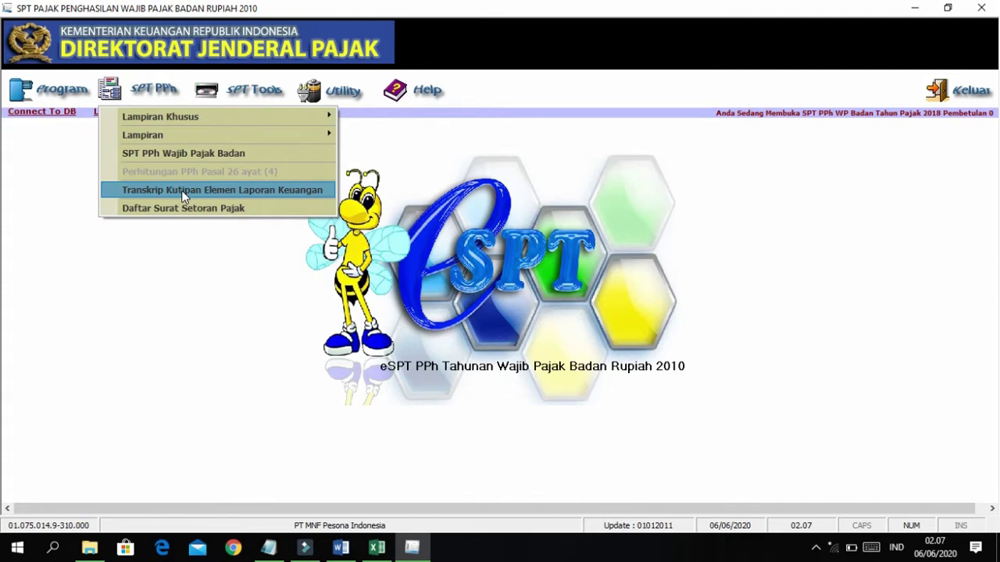
{"action": "left_click", "coordinate": [184, 189]}
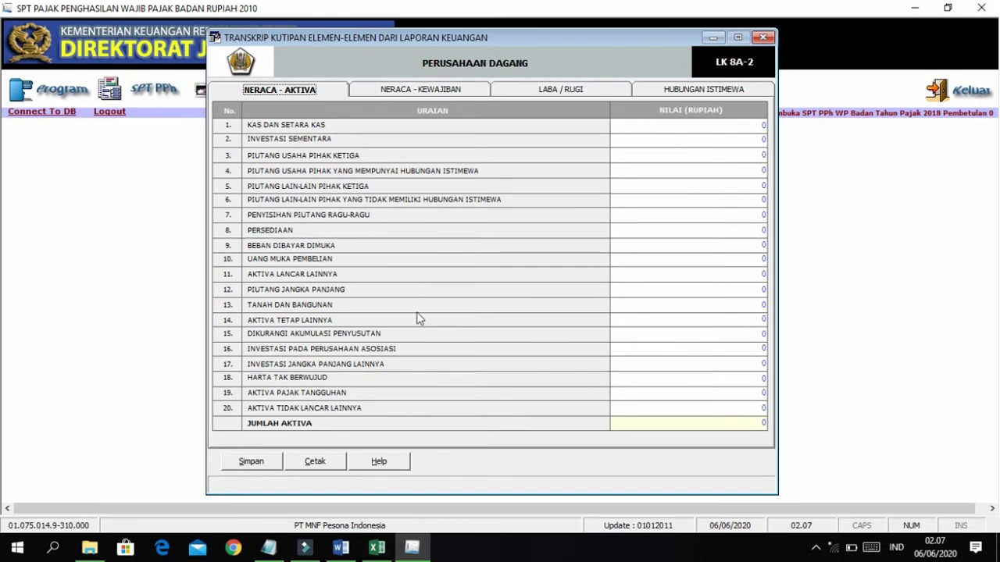
Scroll through the Word case file, then view the transcript's profit-and-loss section.
{"action": "left_click", "coordinate": [352, 549]}
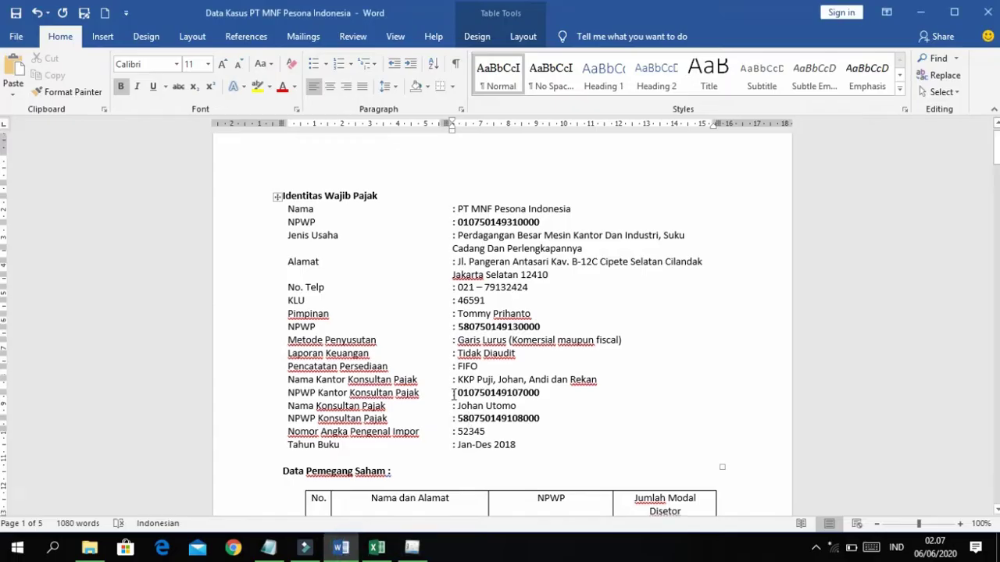
{"action": "scroll", "coordinate": [453, 394], "scroll_direction": "down", "scroll_amount": 8}
{"action": "scroll", "coordinate": [453, 394], "scroll_direction": "down", "scroll_amount": 7}
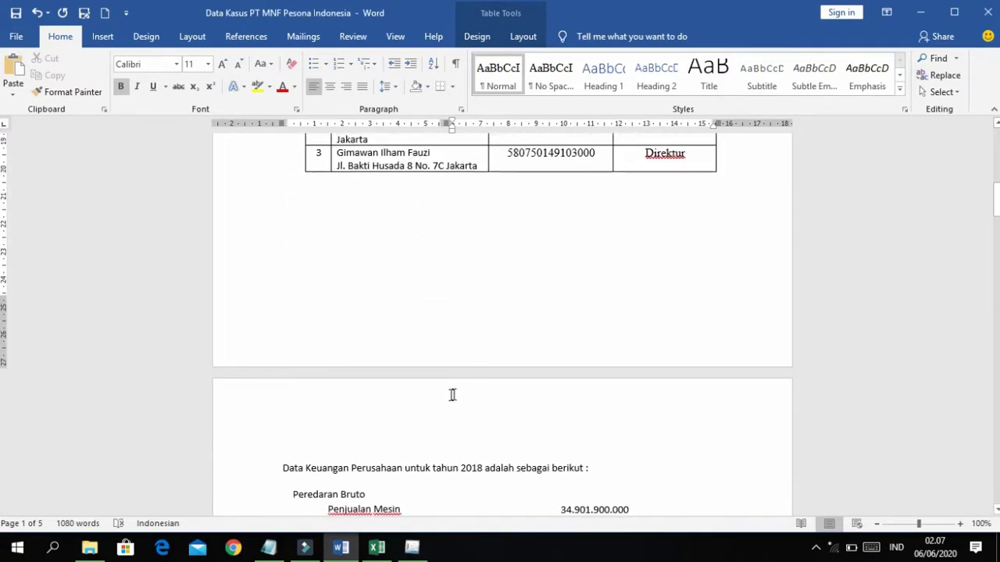
{"action": "scroll", "coordinate": [451, 395], "scroll_direction": "down", "scroll_amount": 1, "text": "ctrl"}
{"action": "scroll", "coordinate": [450, 379], "scroll_direction": "down", "scroll_amount": 6}
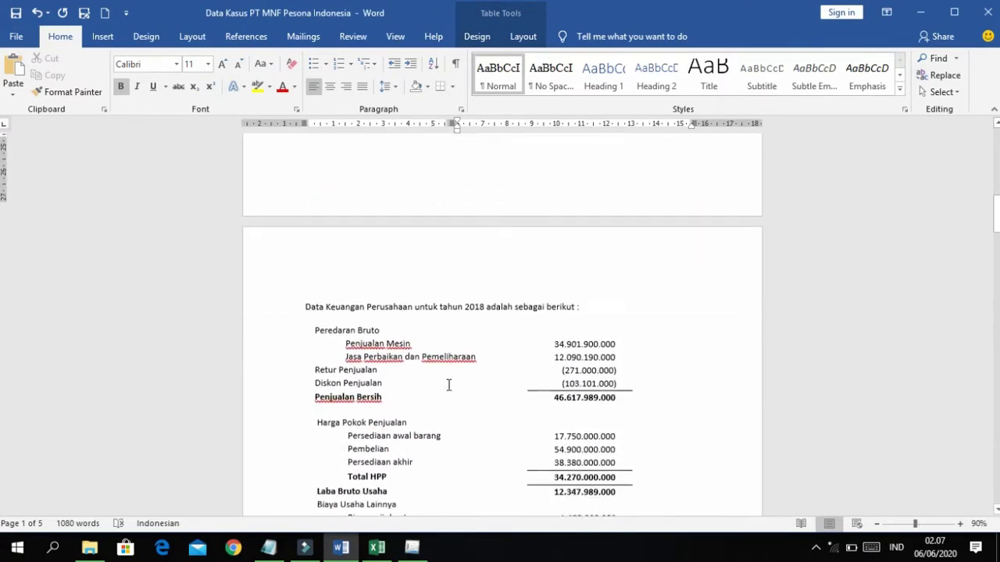
{"action": "key", "text": "alt+Tab"}
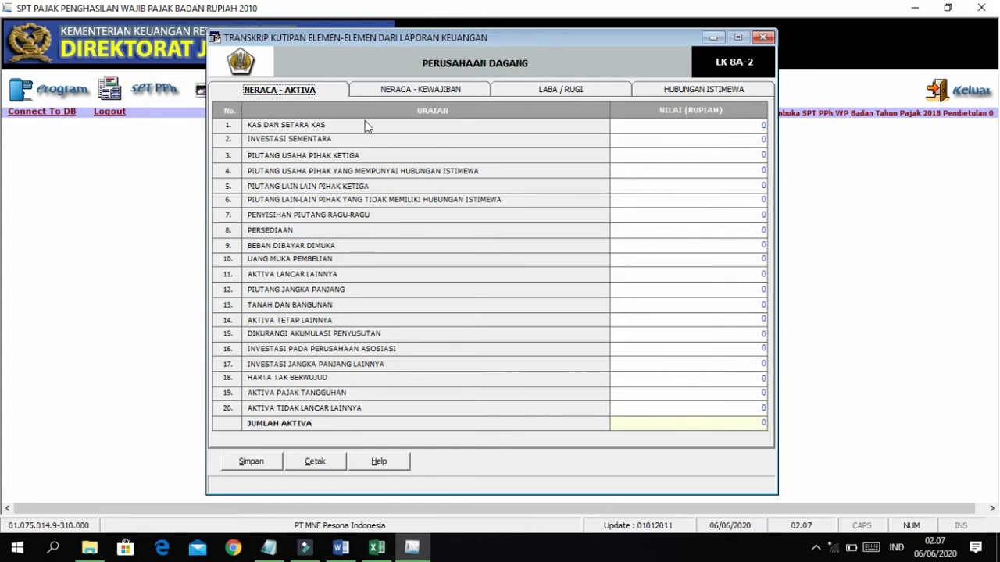
{"action": "left_click", "coordinate": [555, 92]}
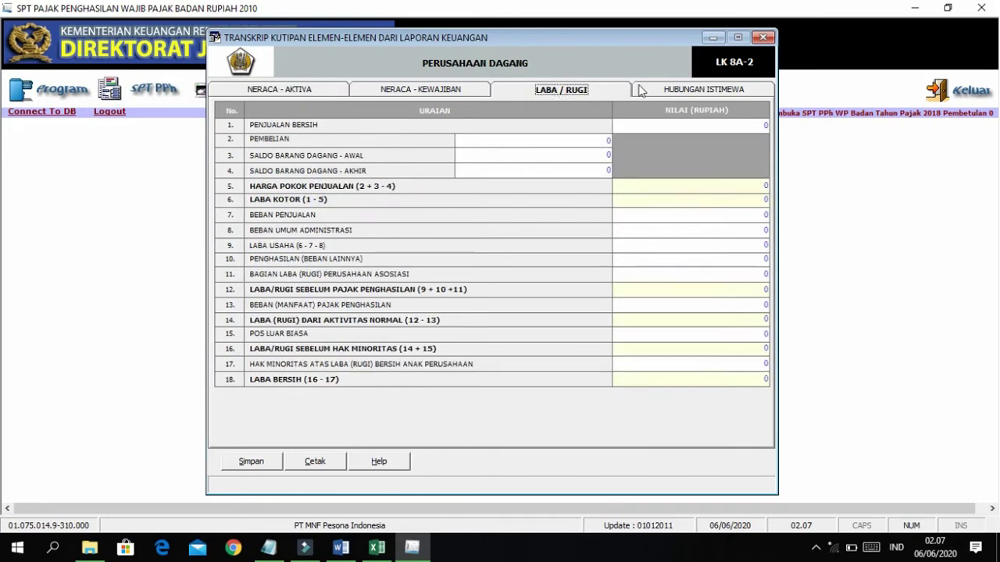
Review the balance sheet figures in the Word case document.
{"action": "key", "text": "alt+Tab"}
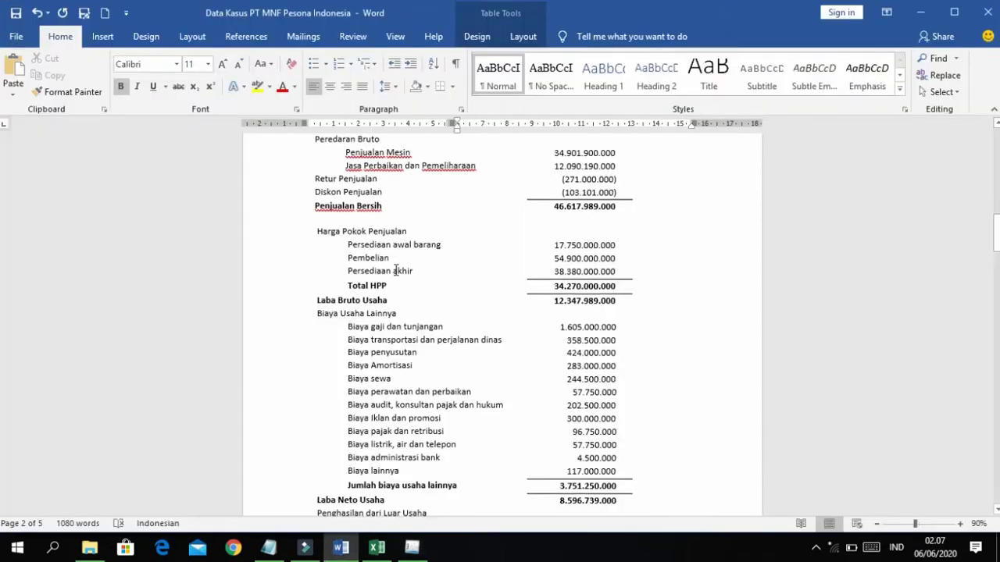
{"action": "scroll", "coordinate": [396, 270], "scroll_direction": "up", "scroll_amount": 4}
{"action": "scroll", "coordinate": [397, 269], "scroll_direction": "down", "scroll_amount": 5}
{"action": "scroll", "coordinate": [396, 269], "scroll_direction": "up", "scroll_amount": 1, "text": "ctrl"}
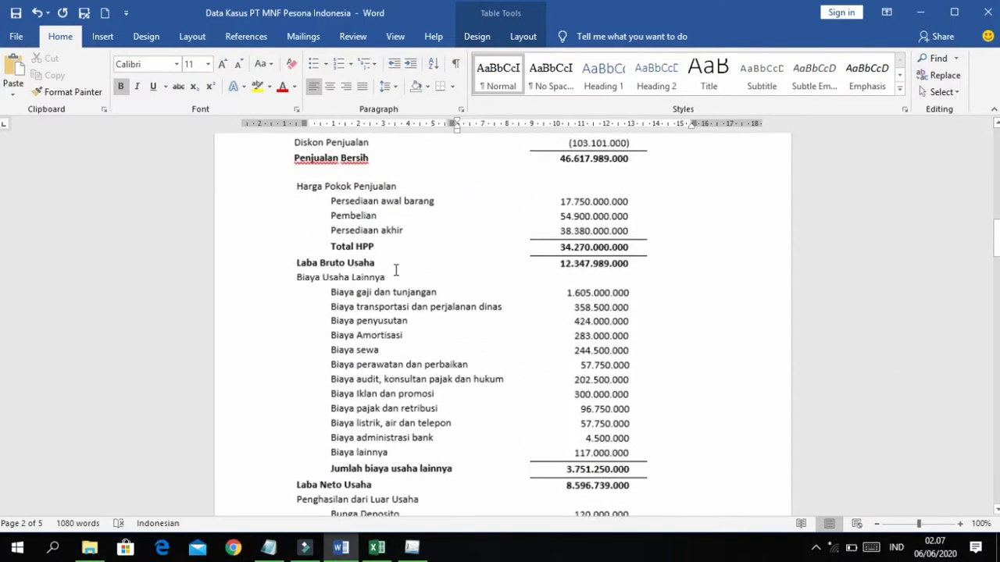
{"action": "scroll", "coordinate": [412, 302], "scroll_direction": "down", "scroll_amount": 20}
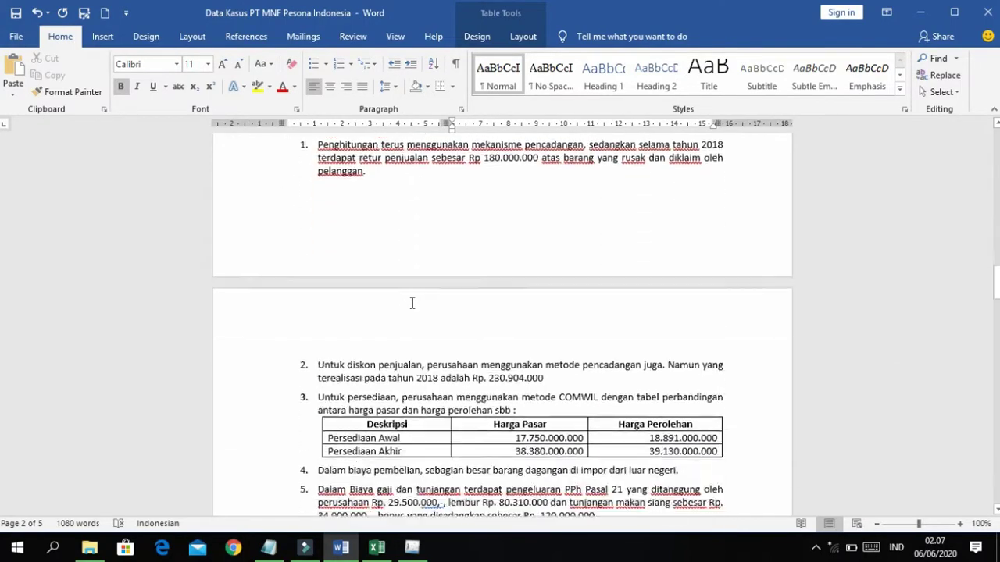
{"action": "scroll", "coordinate": [411, 302], "scroll_direction": "down", "scroll_amount": 2}
{"action": "scroll", "coordinate": [411, 303], "scroll_direction": "up", "scroll_amount": 20}
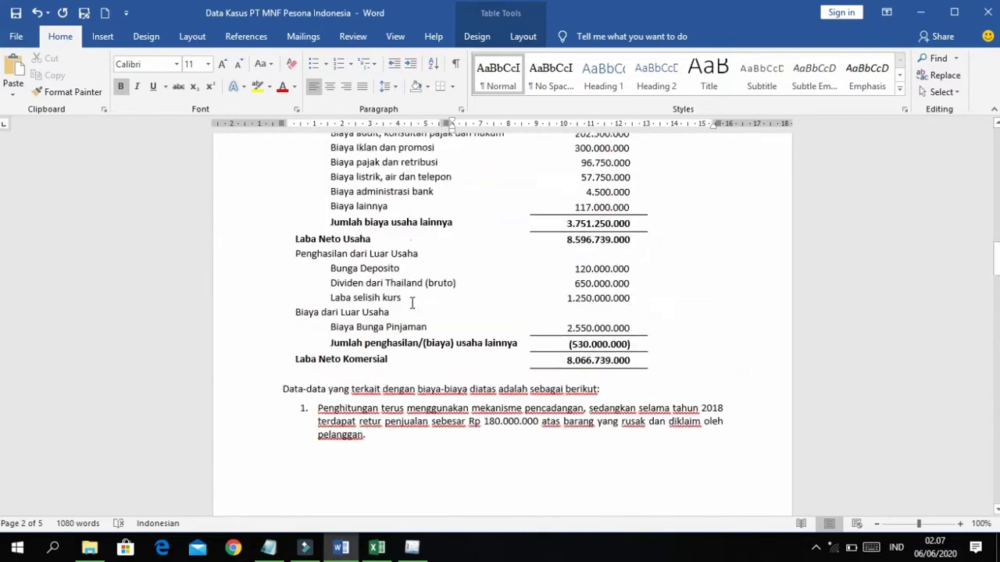
{"action": "scroll", "coordinate": [412, 303], "scroll_direction": "up", "scroll_amount": 1}
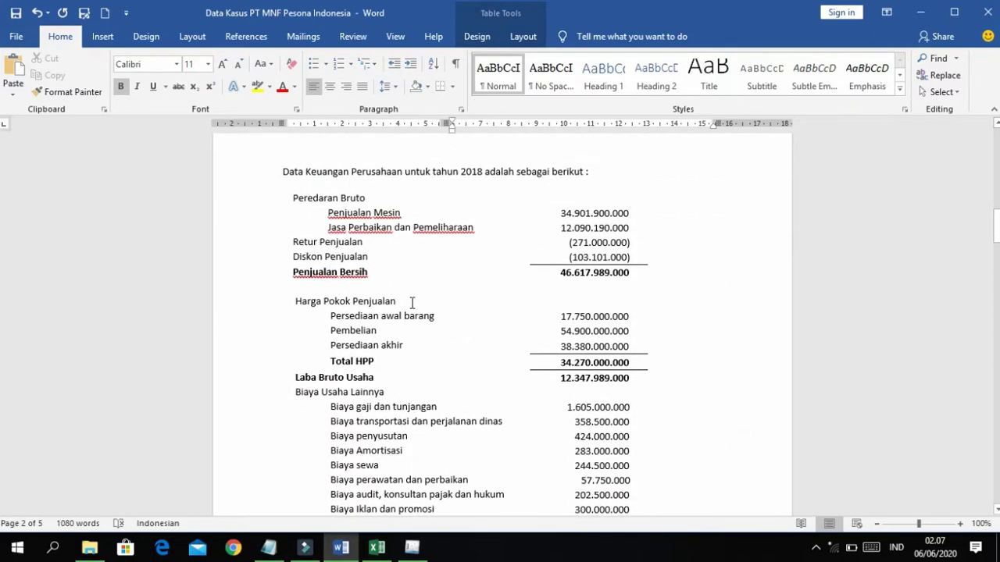
{"action": "scroll", "coordinate": [412, 303], "scroll_direction": "down", "scroll_amount": 15}
{"action": "scroll", "coordinate": [412, 302], "scroll_direction": "down", "scroll_amount": 20}
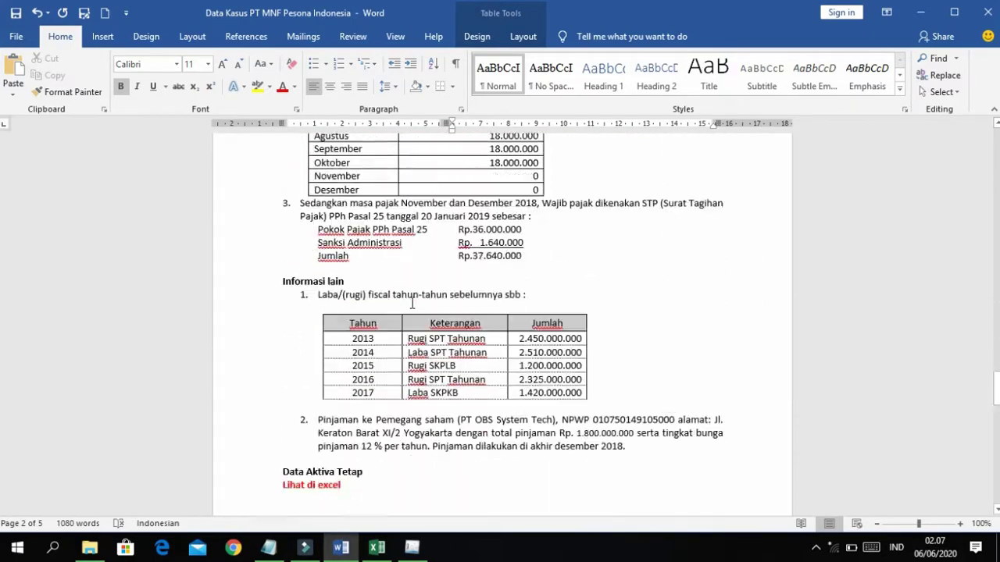
{"action": "scroll", "coordinate": [411, 302], "scroll_direction": "down", "scroll_amount": 6}
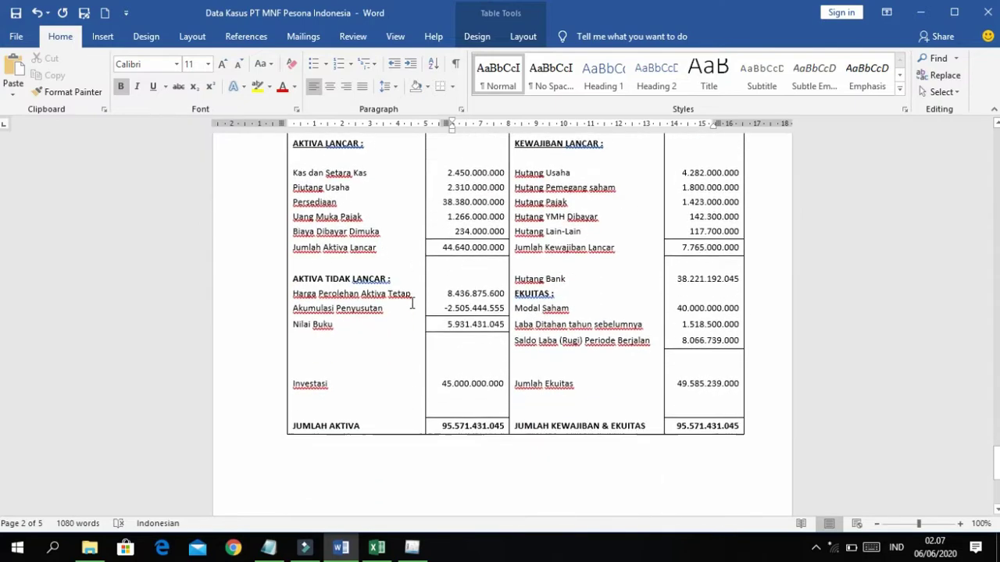
{"action": "scroll", "coordinate": [409, 303], "scroll_direction": "up", "scroll_amount": 1}
Show the NERACA - AKTIVA tab and snap e-SPT left with Word on the right.
{"action": "key", "text": "alt+Tab"}
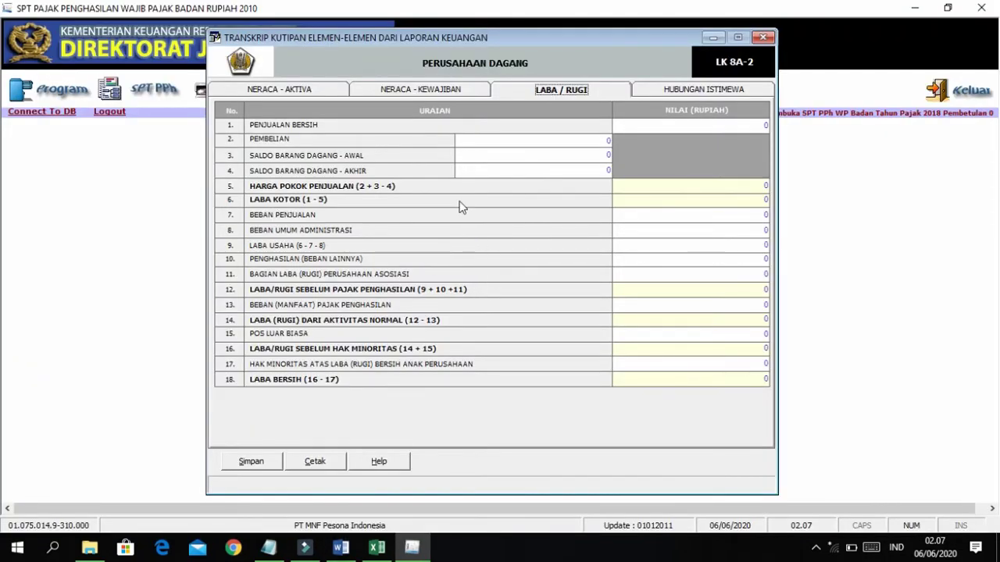
{"action": "left_click", "coordinate": [328, 88]}
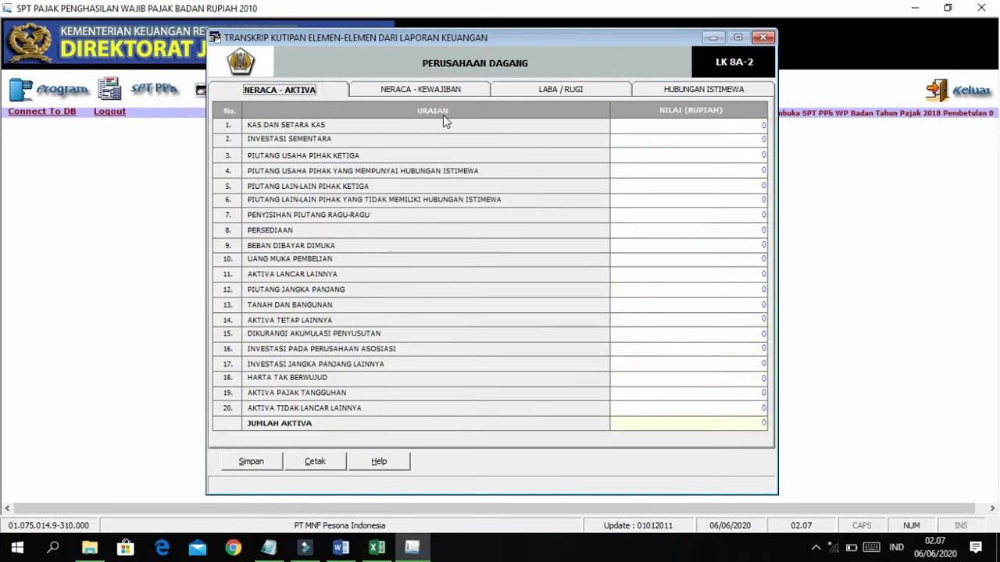
{"action": "key", "text": "super+Left"}
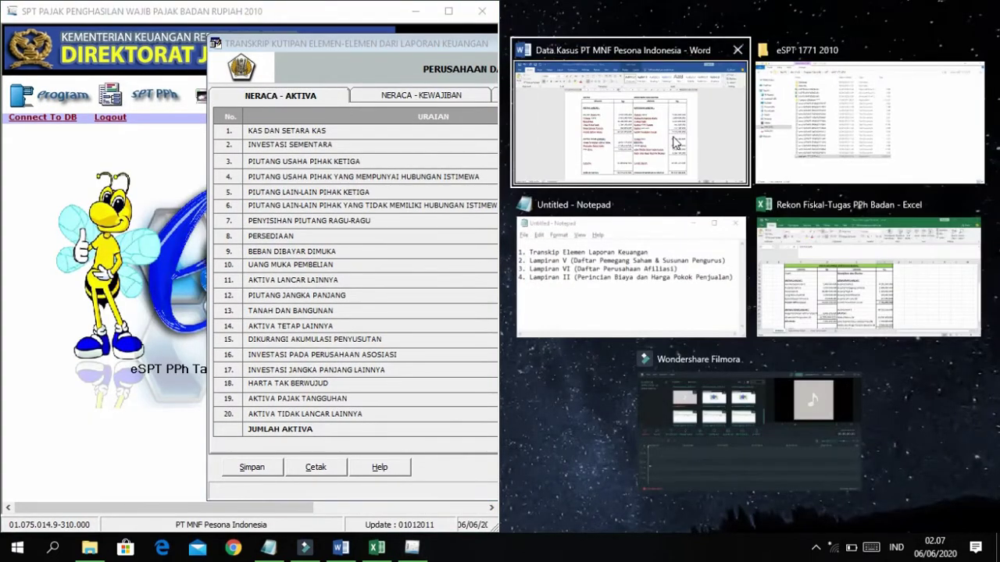
{"action": "left_click", "coordinate": [676, 141]}
{"action": "scroll", "coordinate": [711, 260], "scroll_direction": "down", "scroll_amount": 2}
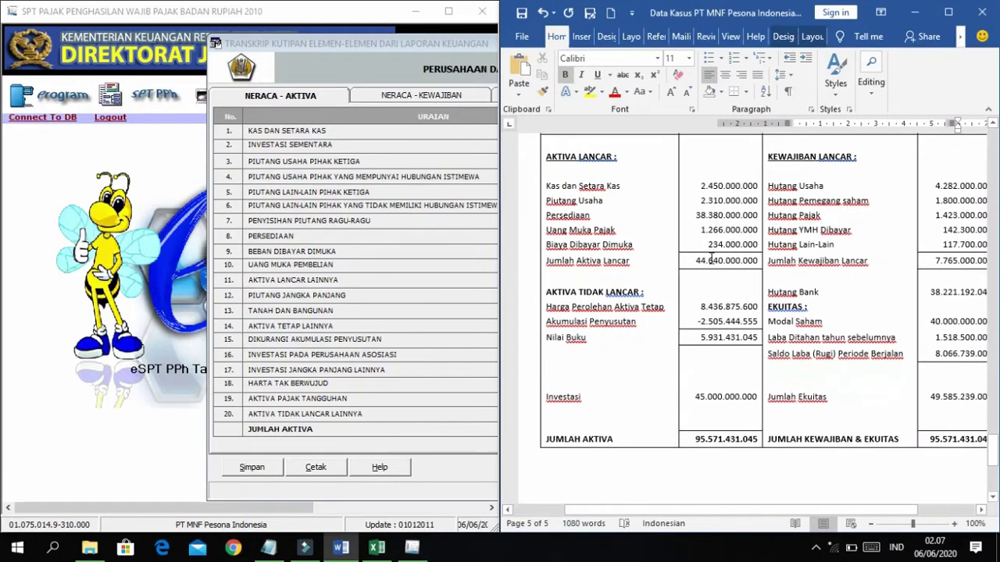
{"action": "left_click_drag", "start_coordinate": [370, 34], "coordinate": [189, 65]}
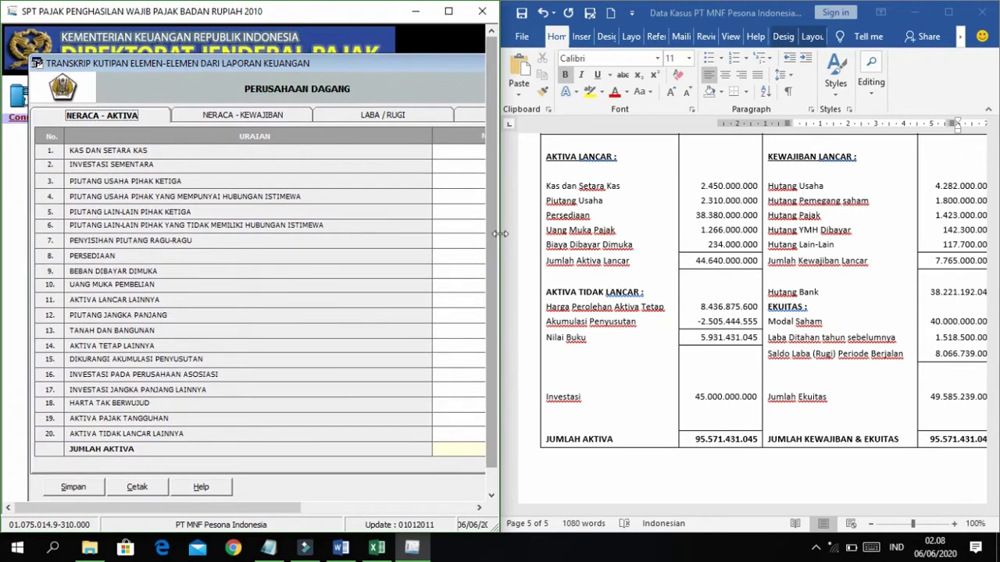
{"action": "left_click_drag", "start_coordinate": [500, 231], "coordinate": [545, 235]}
{"action": "left_click_drag", "start_coordinate": [567, 234], "coordinate": [615, 237]}
Narrow the Word window so its balance sheet sits beside the asset form.
{"action": "left_click", "coordinate": [703, 235]}
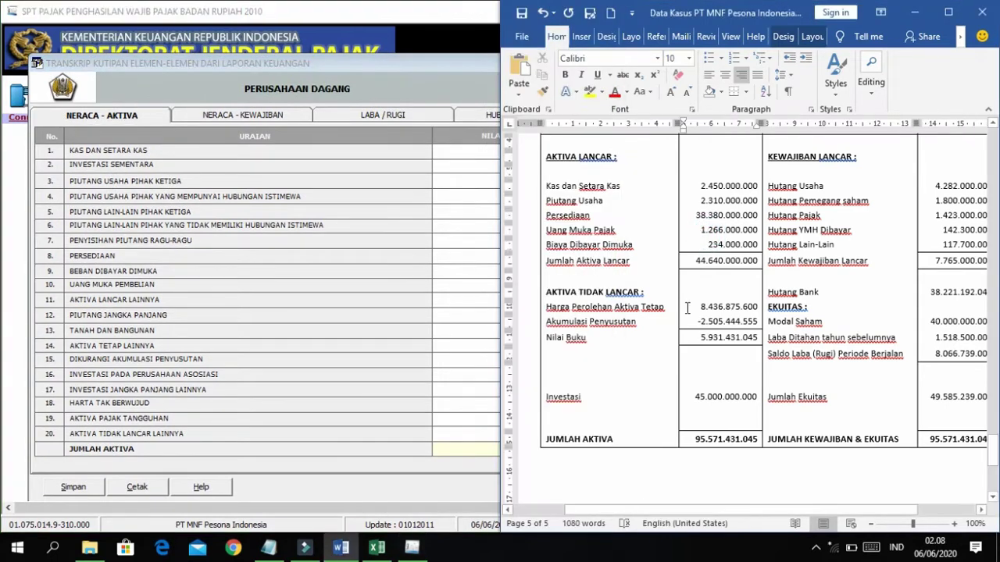
{"action": "scroll", "coordinate": [674, 384], "scroll_direction": "down", "scroll_amount": 3}
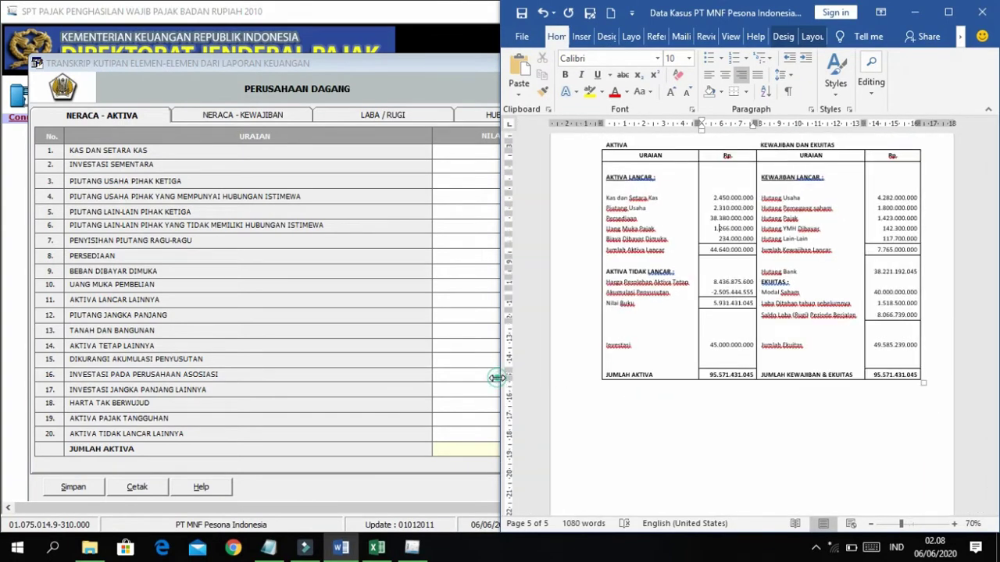
{"action": "left_click_drag", "start_coordinate": [499, 378], "coordinate": [576, 378]}
{"action": "left_click", "coordinate": [511, 273]}
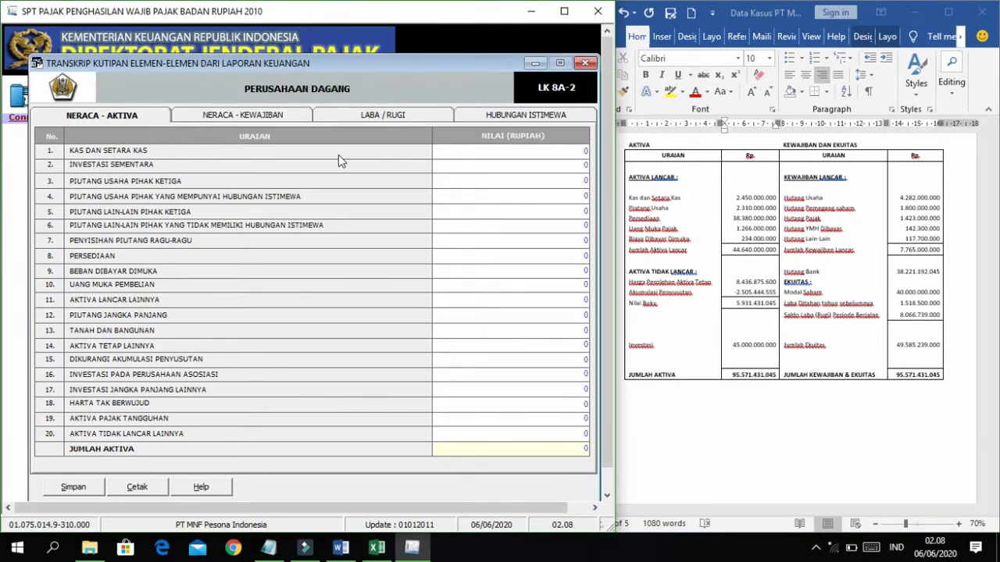
Copy the cash amount 2.450.000.000 from Word into KAS DAN SETARA KAS.
{"action": "left_click", "coordinate": [756, 199]}
{"action": "double_click", "coordinate": [739, 198]}
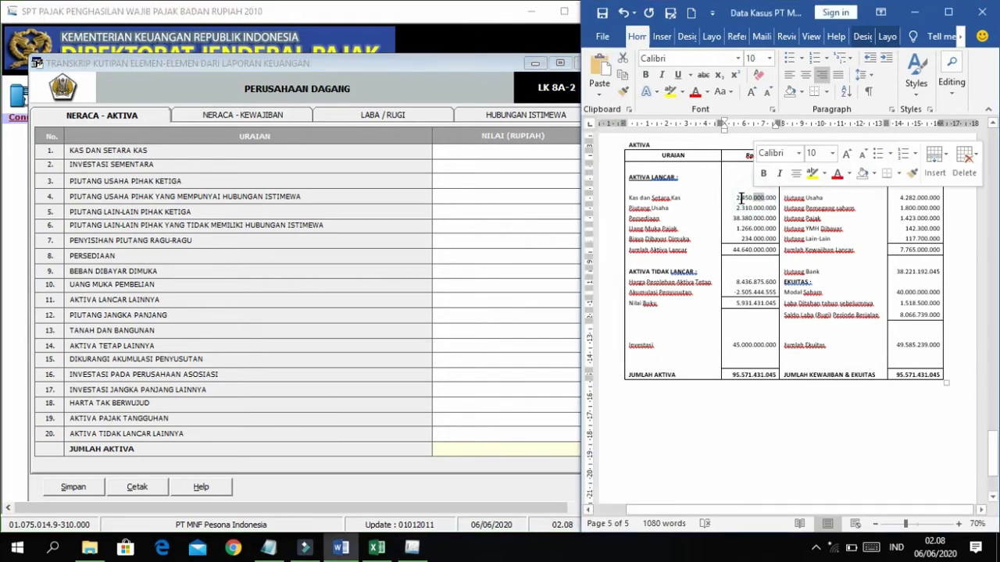
{"action": "left_click", "coordinate": [762, 199]}
{"action": "key", "text": "shift+Right"}
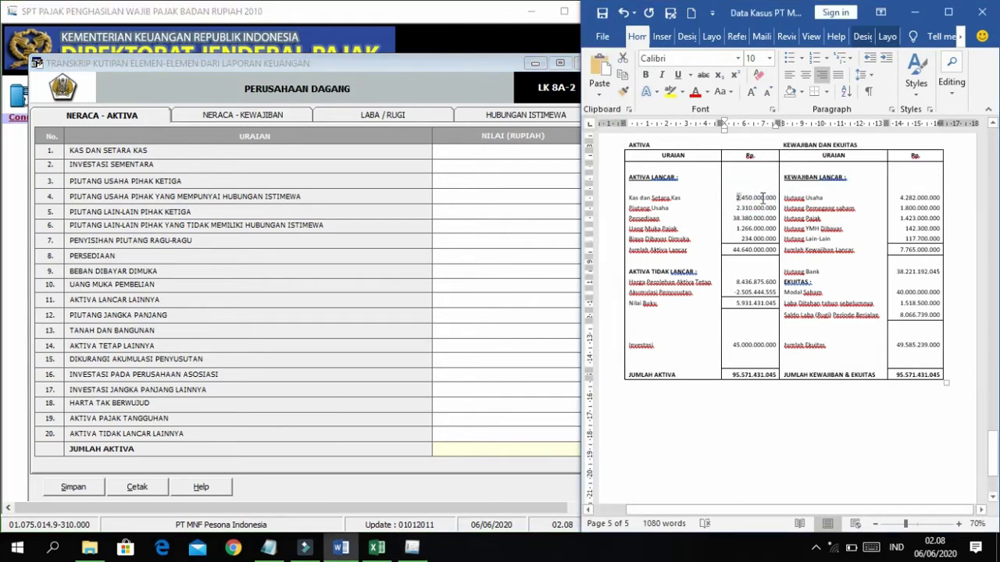
{"action": "key", "text": "shift+Right"}
{"action": "key", "text": "shift+Right"}
{"action": "key", "text": "shift+Right"}
{"action": "key", "text": "shift+Right"}
{"action": "key", "text": "super+c"}
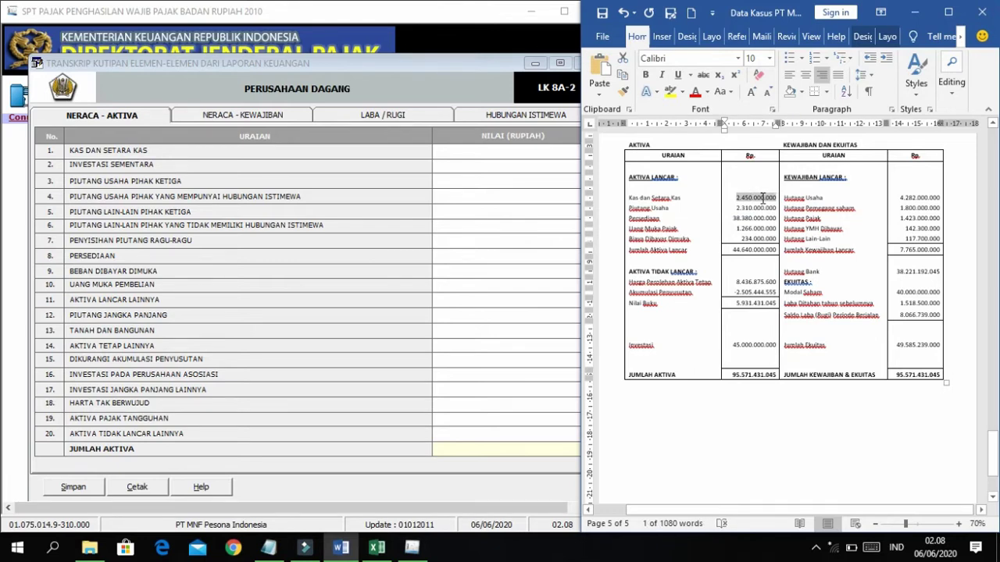
{"action": "left_click", "coordinate": [577, 162]}
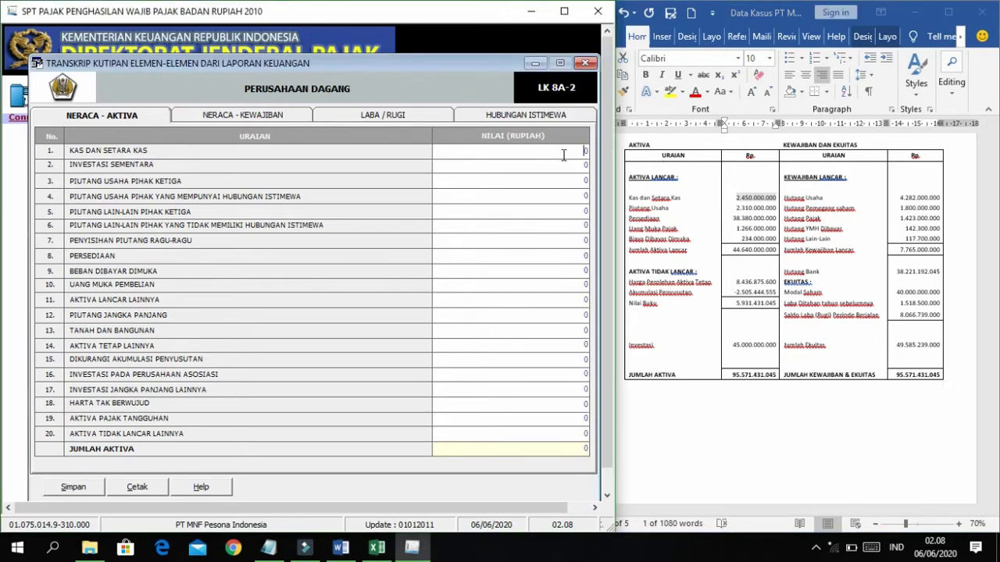
{"action": "right_click", "coordinate": [582, 154]}
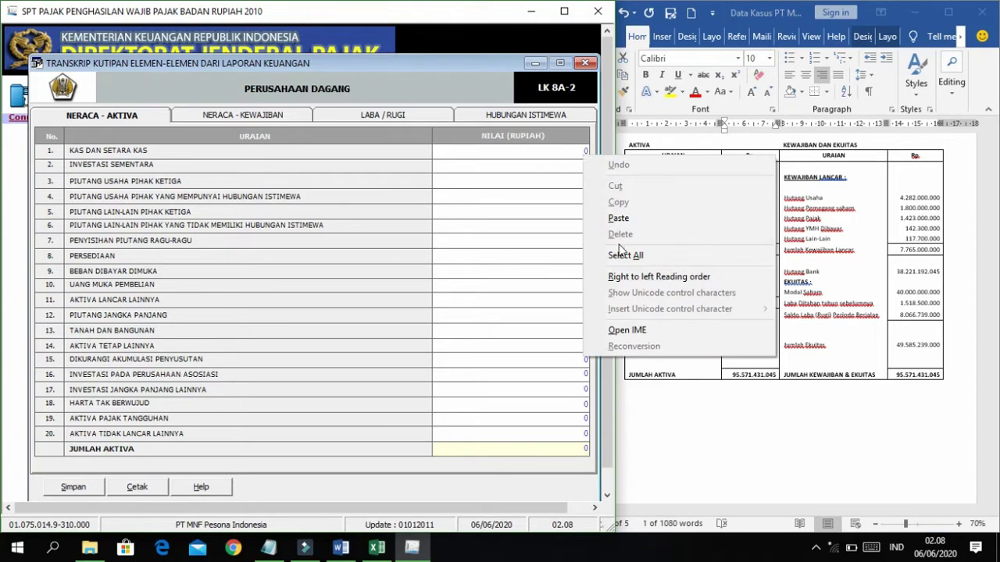
{"action": "left_click", "coordinate": [618, 219]}
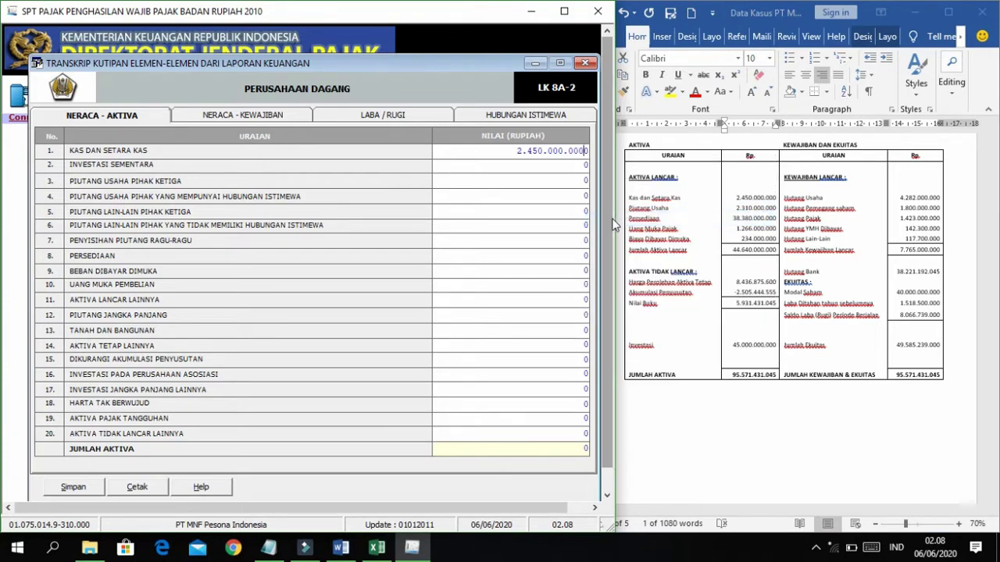
{"action": "key", "text": "Return"}
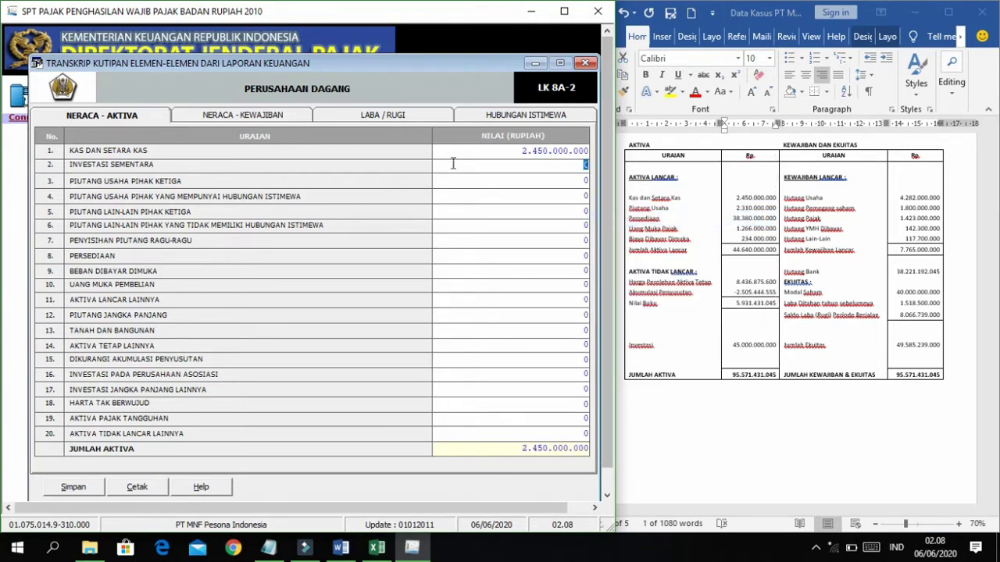
Paste 2.310.000.000 into PIUTANG USAHA PIHAK KETIGA.
{"action": "left_click", "coordinate": [692, 211]}
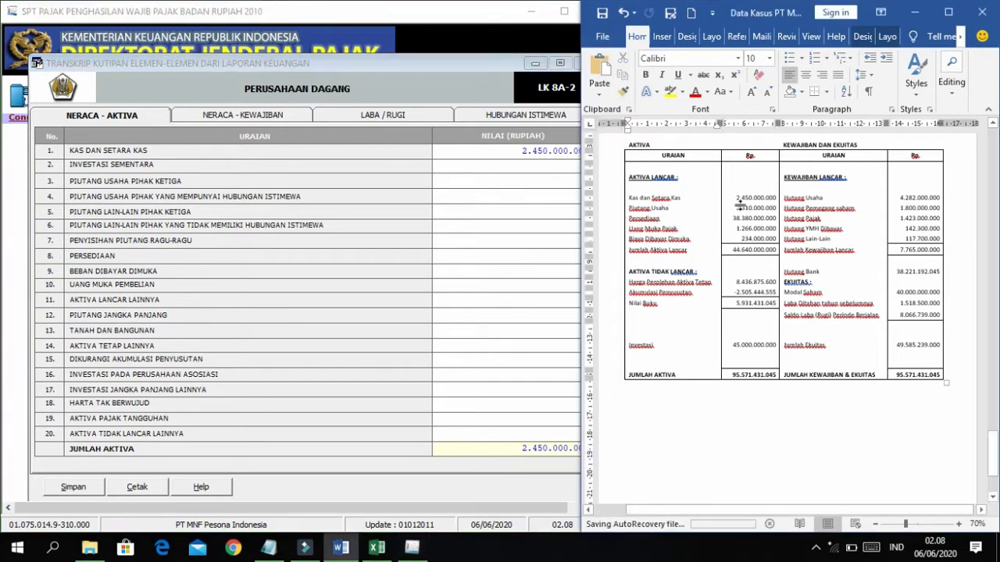
{"action": "left_click", "coordinate": [739, 208]}
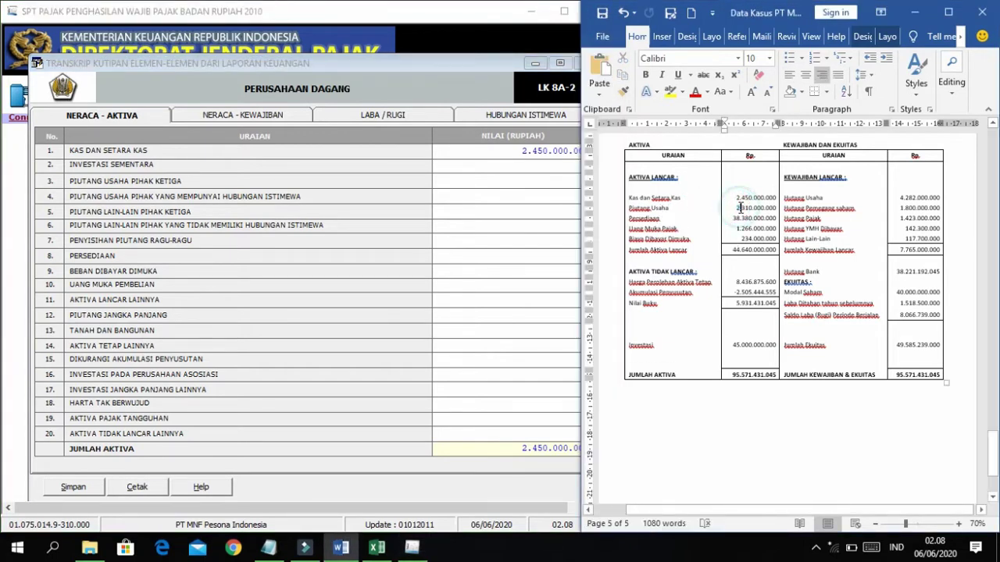
{"action": "left_click", "coordinate": [576, 190]}
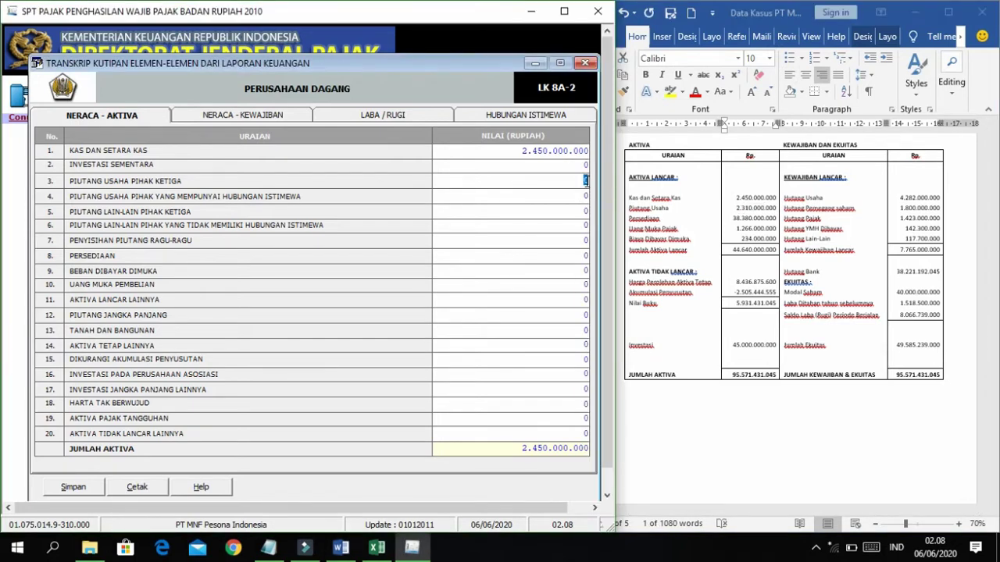
{"action": "right_click", "coordinate": [586, 181]}
{"action": "left_click", "coordinate": [613, 241]}
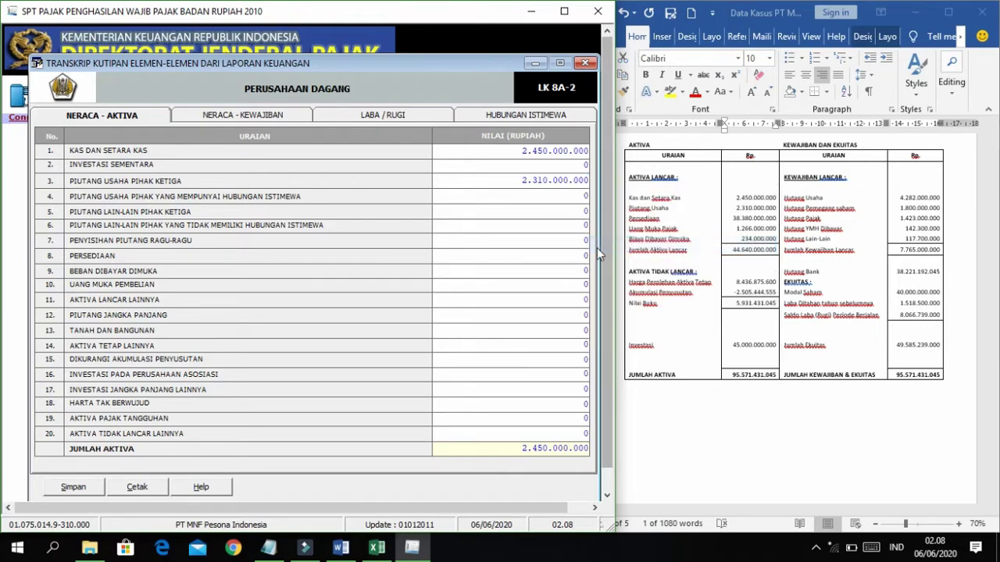
Copy 38.380.000.000 from Word into the Persediaan row.
{"action": "left_click", "coordinate": [750, 213]}
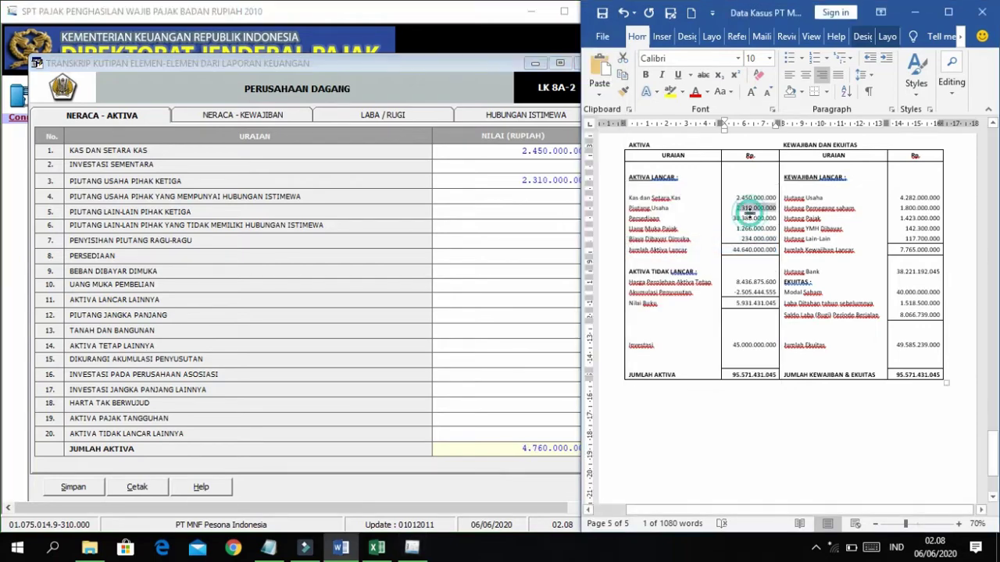
{"action": "scroll", "coordinate": [745, 214], "scroll_direction": "up", "scroll_amount": 3}
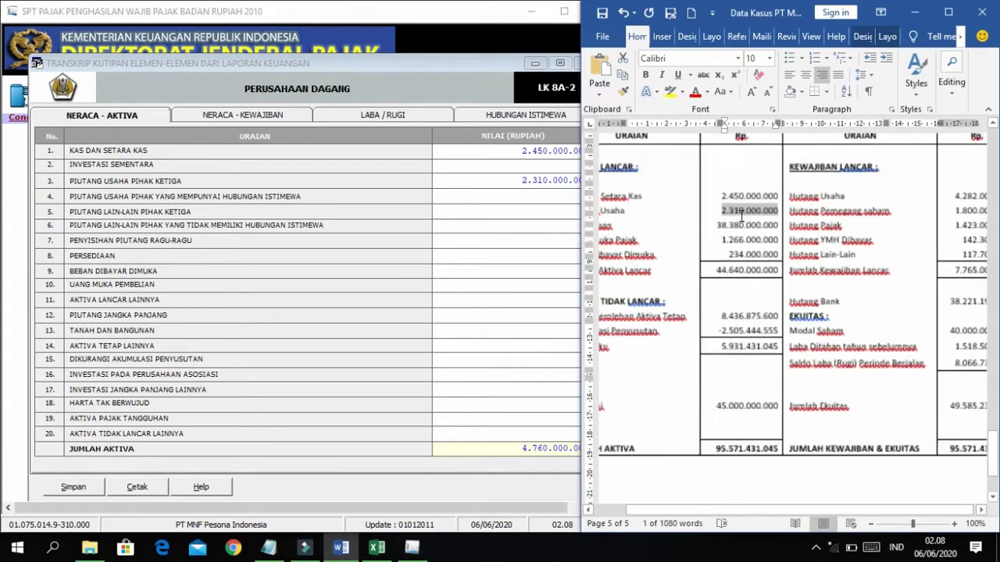
{"action": "scroll", "coordinate": [742, 215], "scroll_direction": "up", "scroll_amount": 2}
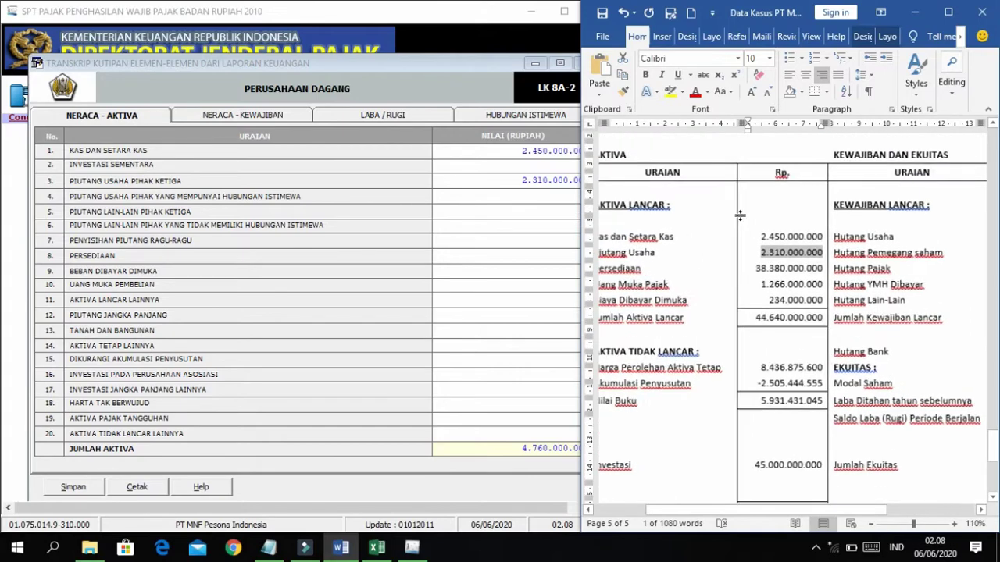
{"action": "scroll", "coordinate": [740, 215], "scroll_direction": "left", "scroll_amount": 3}
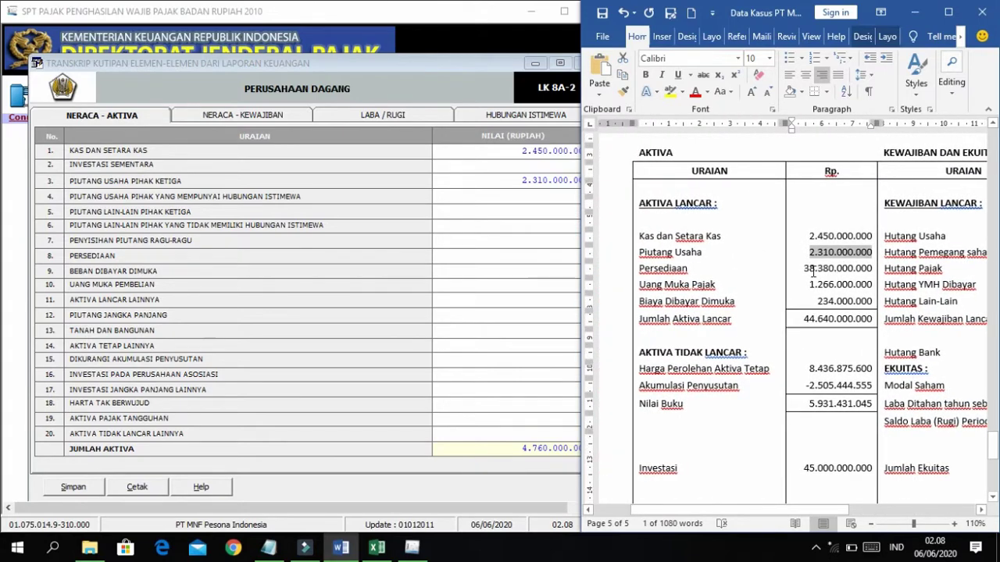
{"action": "left_click_drag", "start_coordinate": [804, 268], "coordinate": [873, 268]}
{"action": "key", "text": "super+c"}
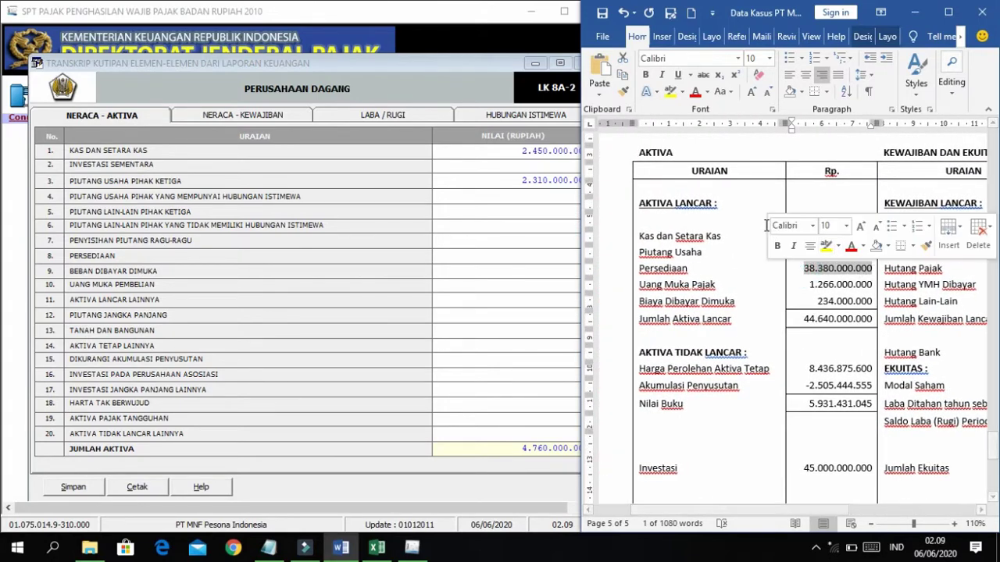
{"action": "left_click", "coordinate": [495, 240]}
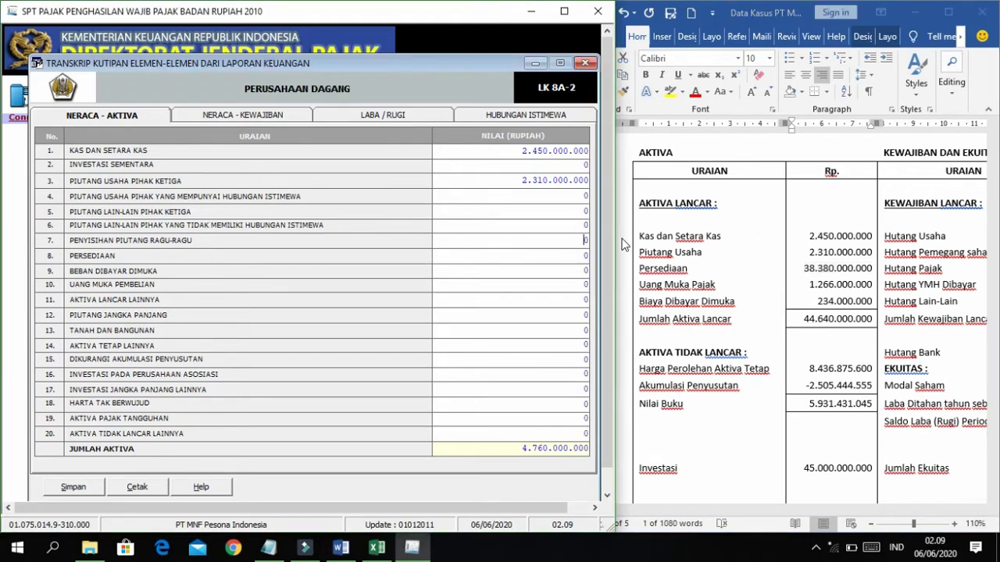
{"action": "right_click", "coordinate": [585, 256]}
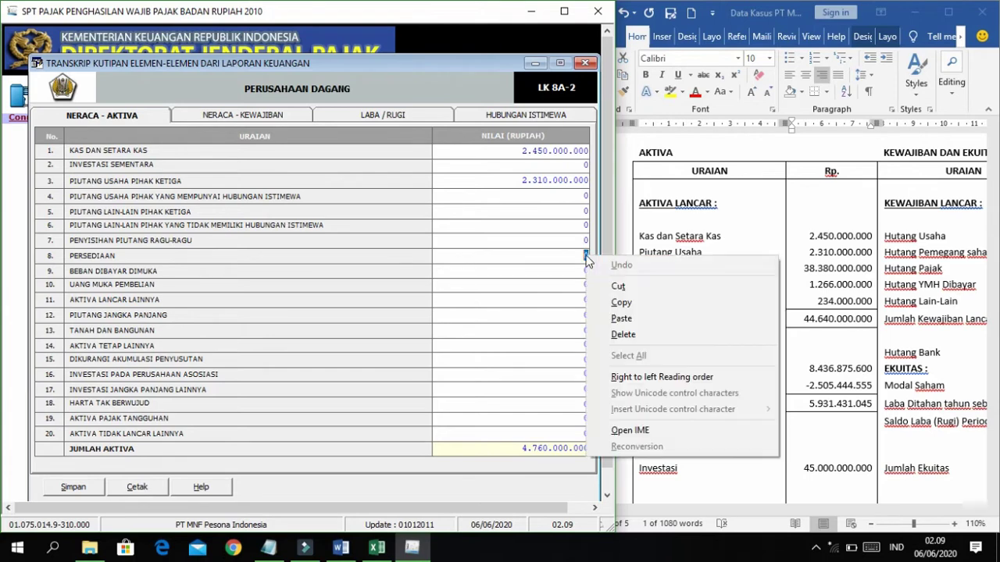
{"action": "left_click", "coordinate": [624, 318]}
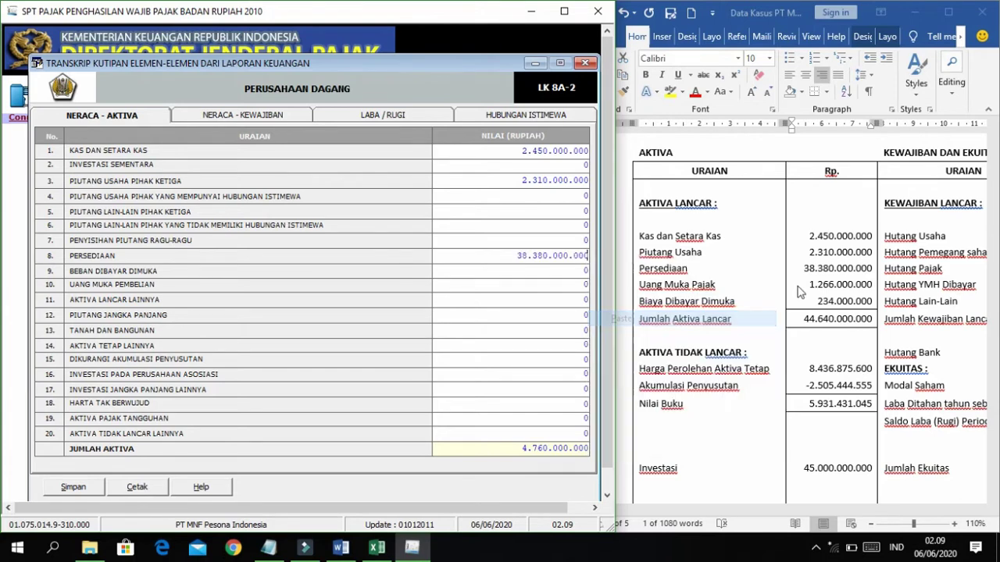
Copy 1.266.000.000 from Word into Aktiva Lancar Lainnya.
{"action": "left_click", "coordinate": [843, 279]}
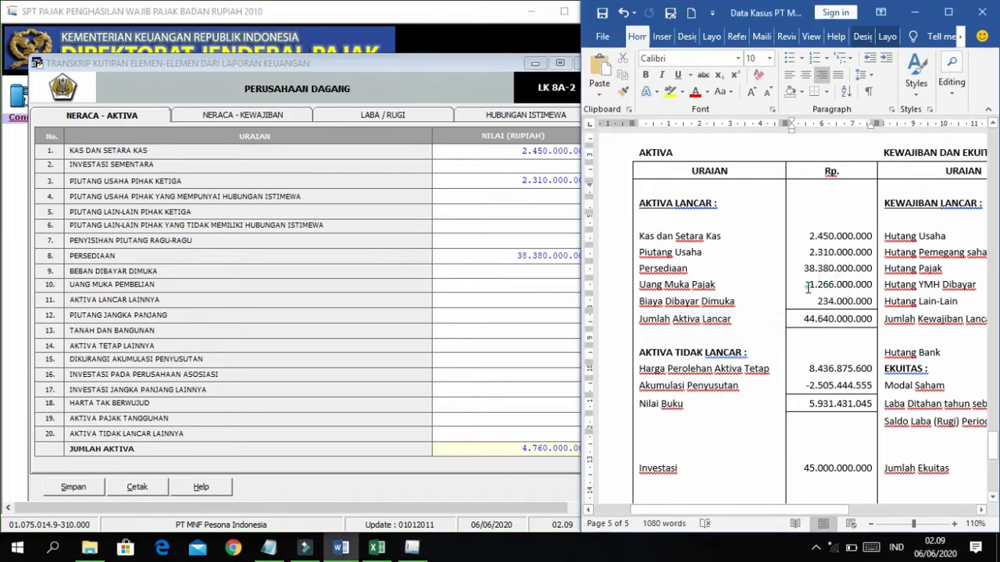
{"action": "left_click_drag", "start_coordinate": [808, 287], "coordinate": [865, 282]}
{"action": "key", "text": "super+c"}
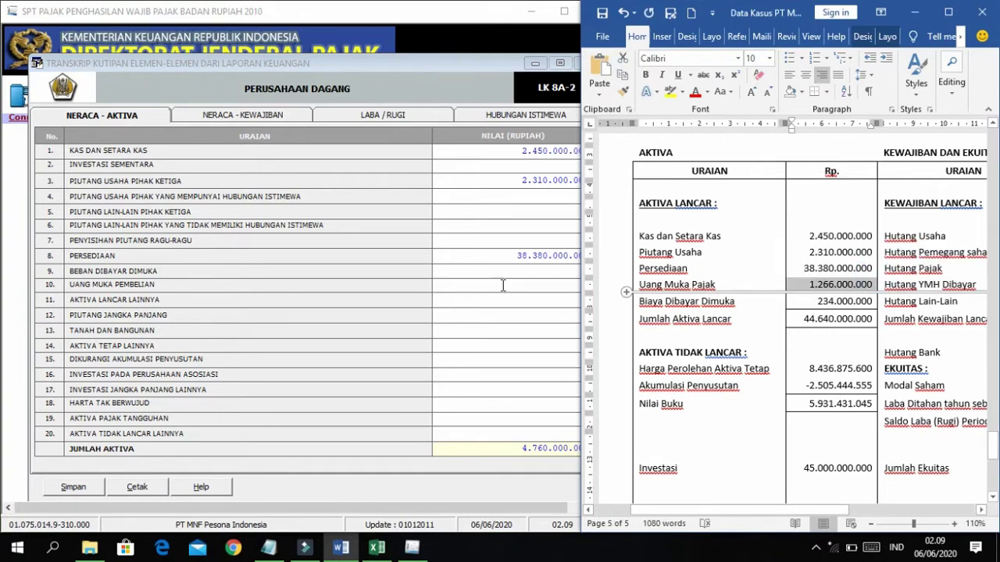
{"action": "left_click", "coordinate": [311, 270]}
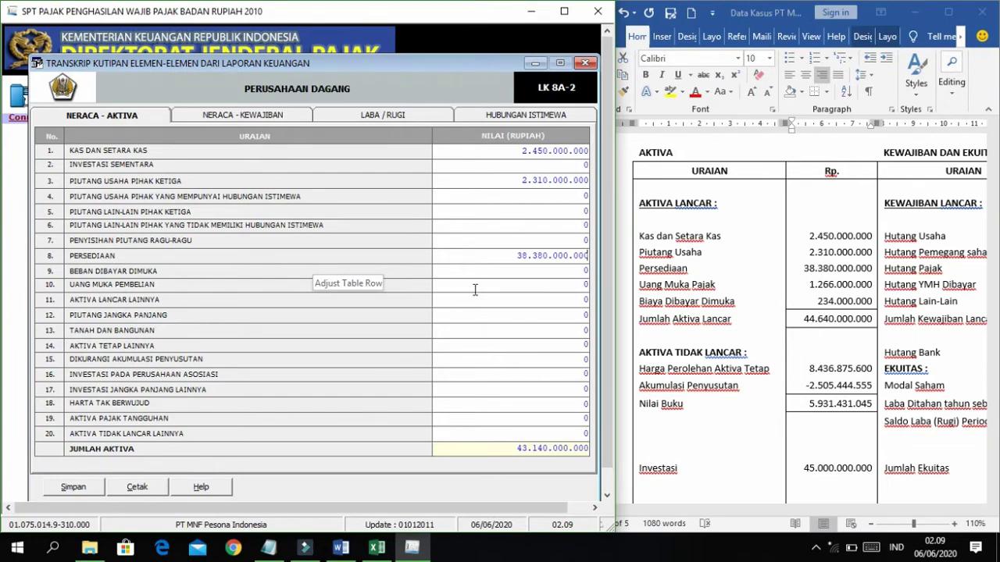
{"action": "right_click", "coordinate": [584, 300]}
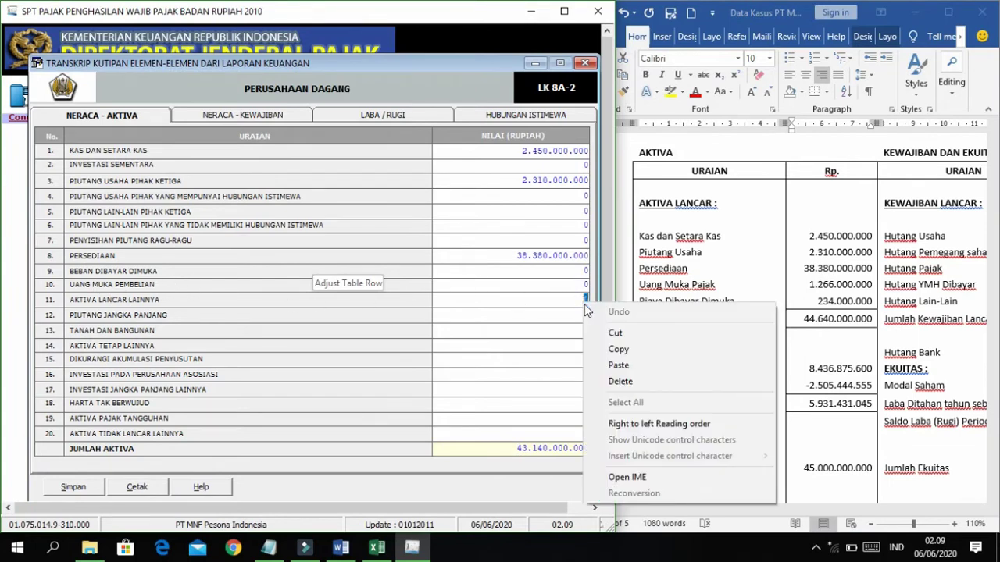
{"action": "left_click", "coordinate": [613, 365]}
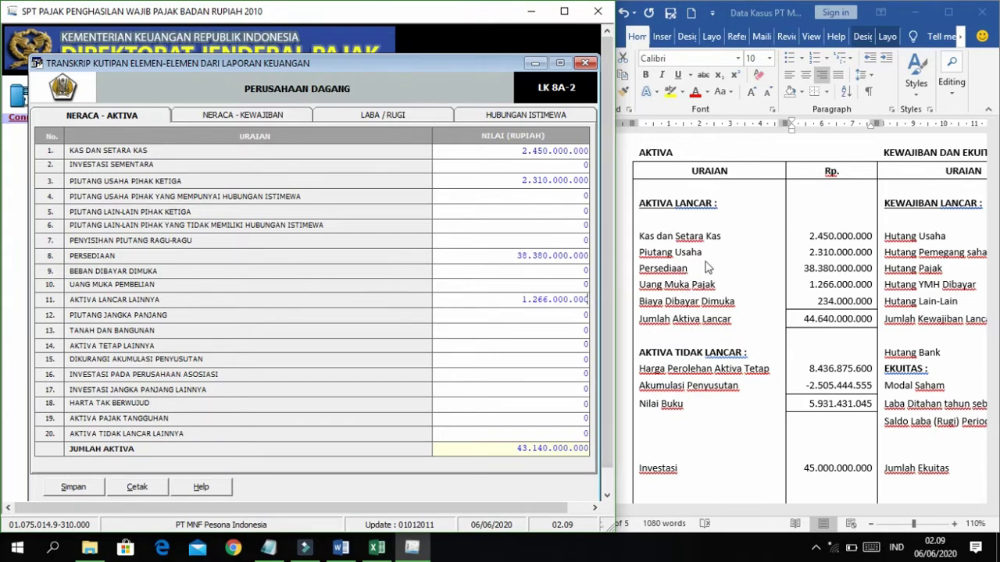
{"action": "scroll", "coordinate": [701, 267], "scroll_direction": "down", "scroll_amount": 2}
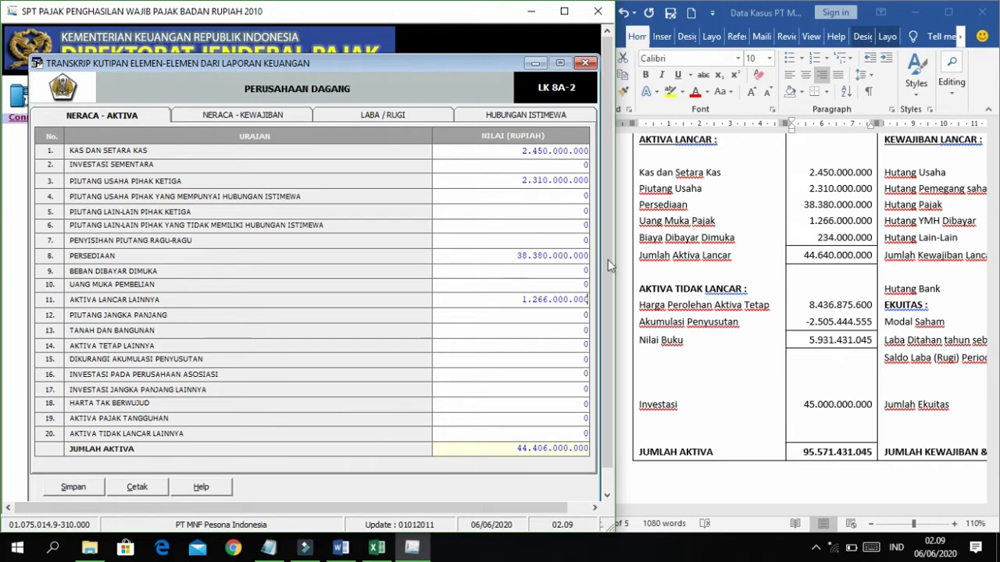
Paste 234.000.000 into Beban Dibayar Dimuka and 8.436.875.600 into Aktiva Tetap Lainnya.
{"action": "scroll", "coordinate": [726, 273], "scroll_direction": "down", "scroll_amount": 1}
{"action": "double_click", "coordinate": [843, 222]}
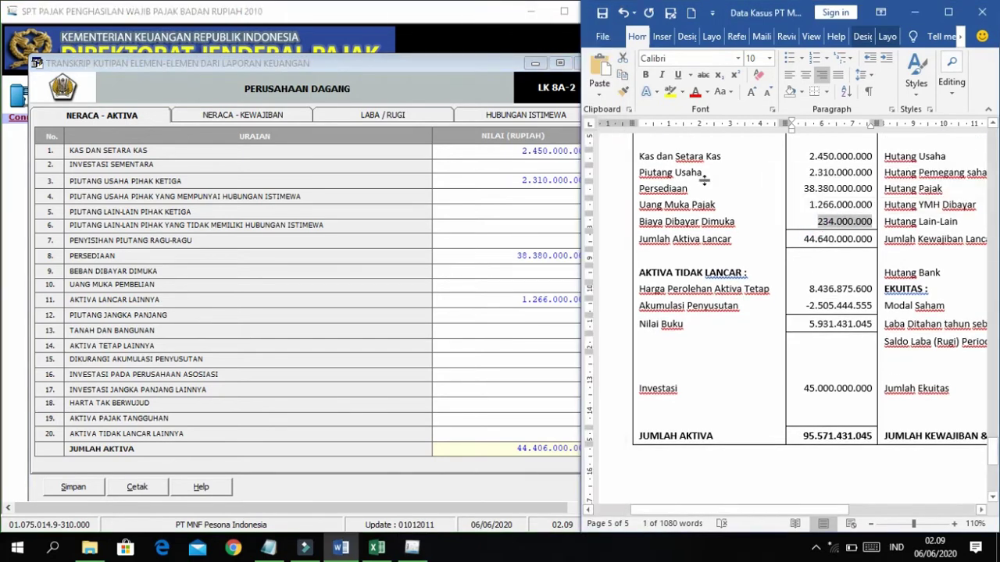
{"action": "right_click", "coordinate": [585, 270]}
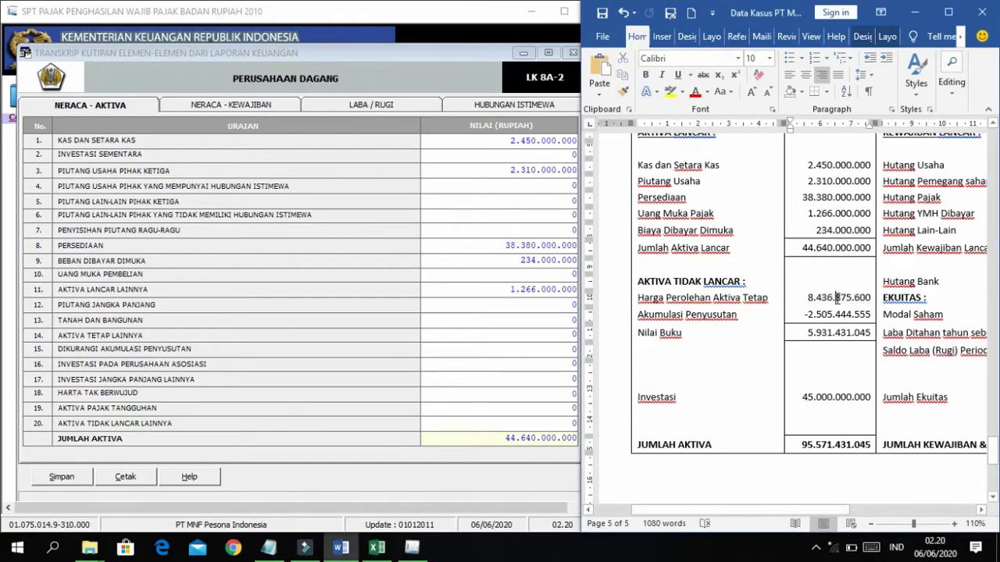
{"action": "left_click", "coordinate": [575, 334]}
{"action": "right_click", "coordinate": [574, 334]}
{"action": "left_click", "coordinate": [602, 205]}
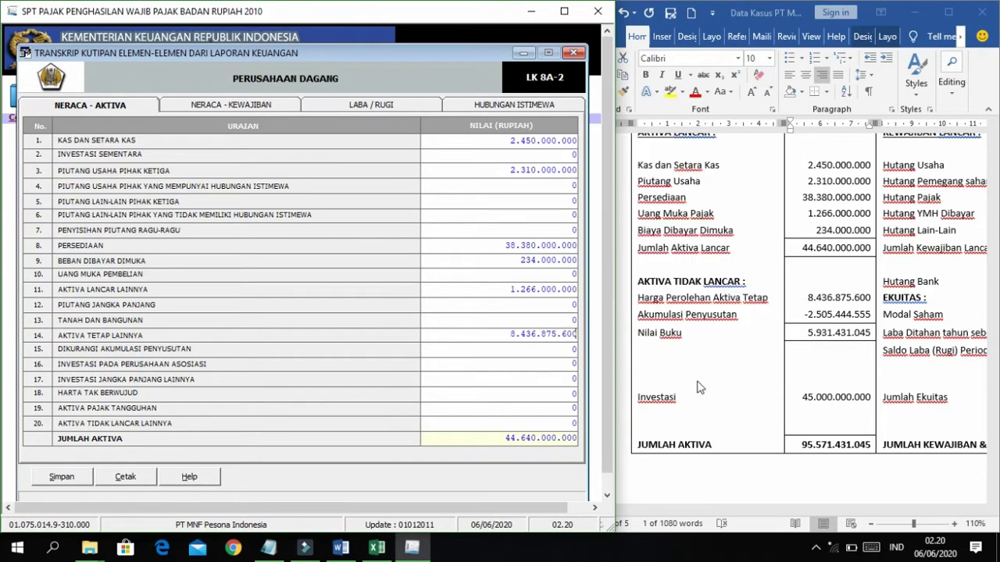
{"action": "left_click", "coordinate": [781, 338]}
Enter accumulated depreciation 2.505.444.555 in row 15, removing the minus sign.
{"action": "left_click_drag", "start_coordinate": [806, 314], "coordinate": [870, 315]}
{"action": "key", "text": "super+c"}
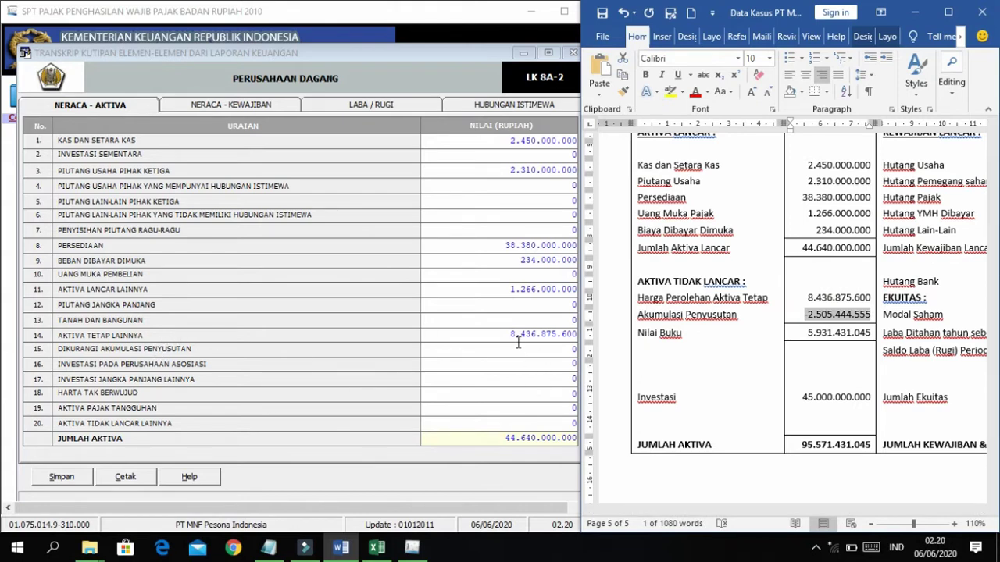
{"action": "left_click", "coordinate": [571, 349]}
{"action": "right_click", "coordinate": [573, 349]}
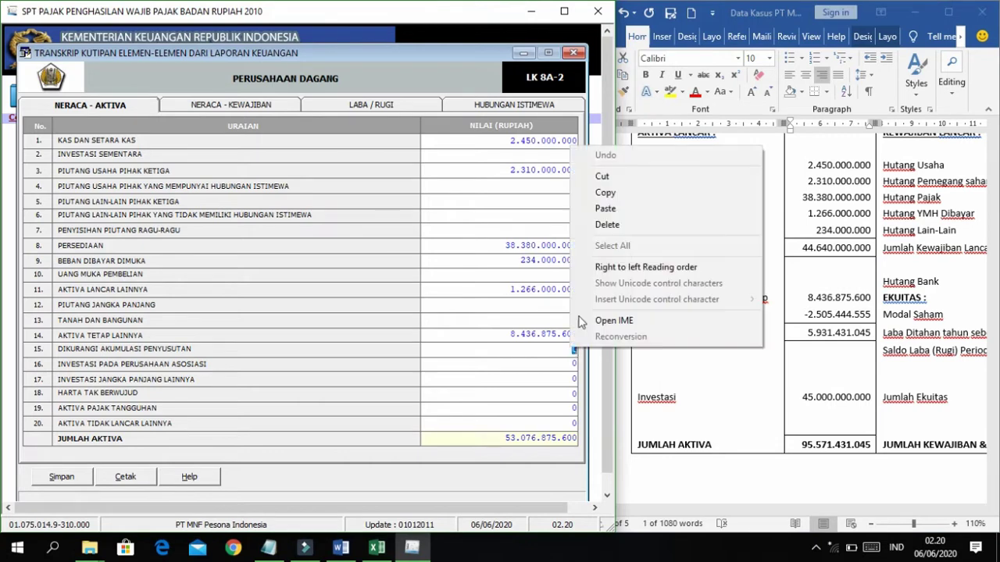
{"action": "left_click", "coordinate": [601, 213]}
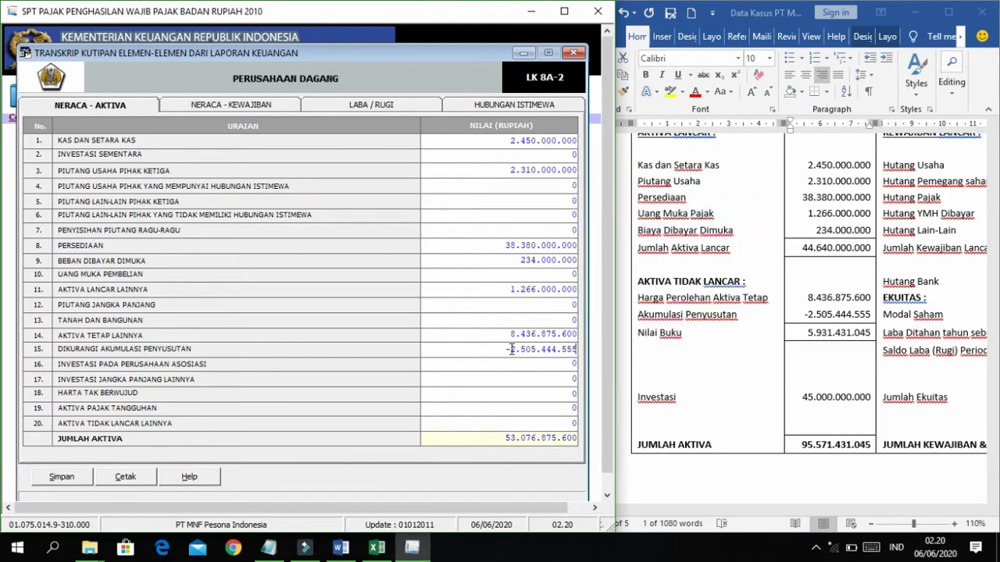
{"action": "key", "text": "Home"}
{"action": "key", "text": "Delete"}
{"action": "left_click", "coordinate": [541, 362]}
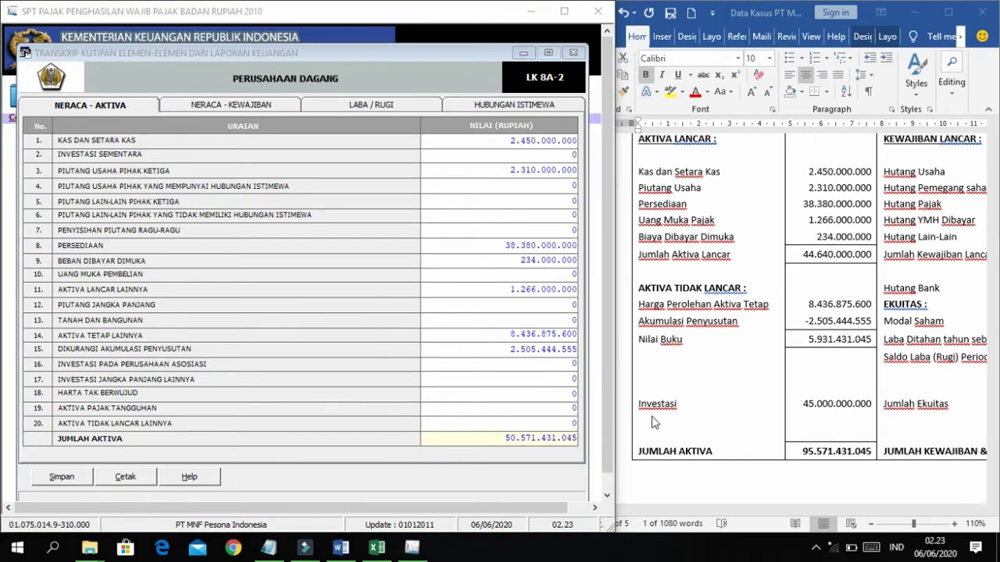
Paste 45.000.000.000 into Investasi Jangka Panjang Lainnya in row 17.
{"action": "left_click_drag", "start_coordinate": [800, 406], "coordinate": [872, 406]}
{"action": "key", "text": "super+c"}
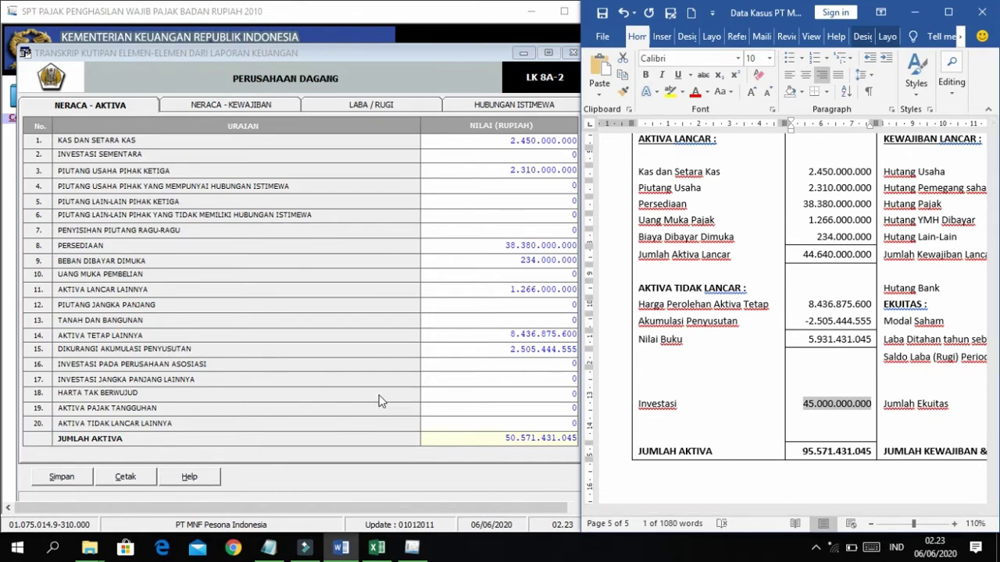
{"action": "left_click", "coordinate": [517, 381]}
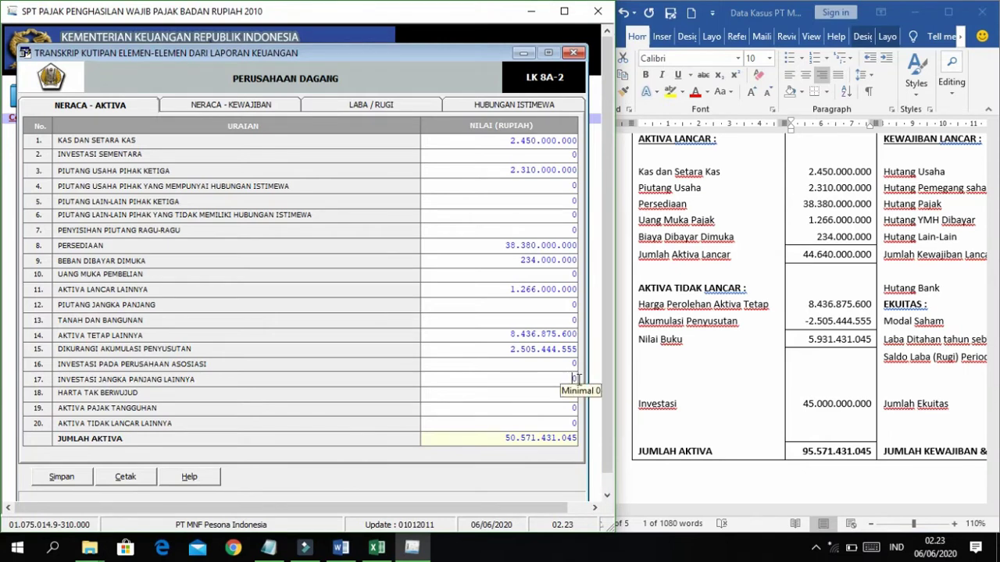
{"action": "double_click", "coordinate": [574, 380]}
{"action": "right_click", "coordinate": [574, 380]}
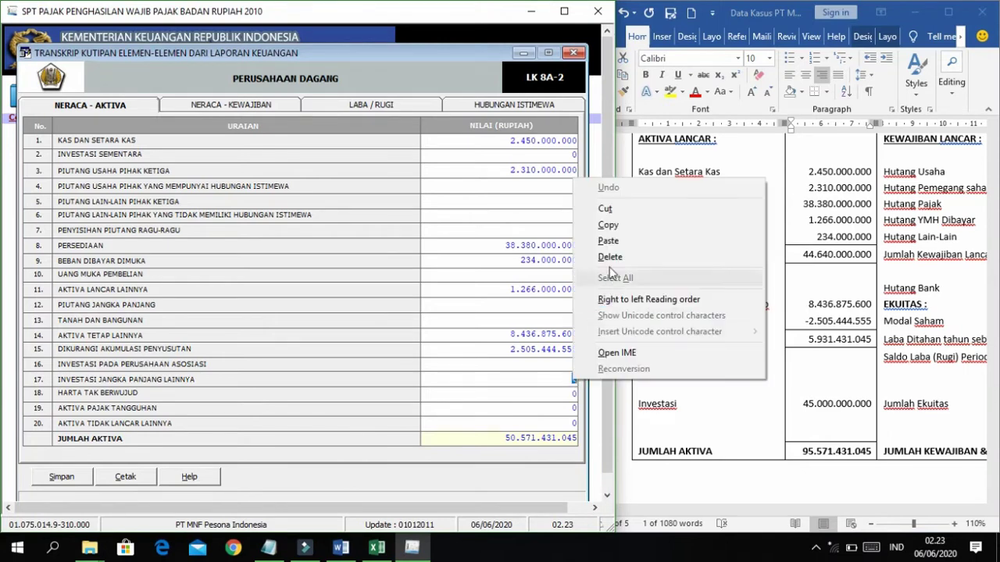
{"action": "left_click", "coordinate": [607, 240]}
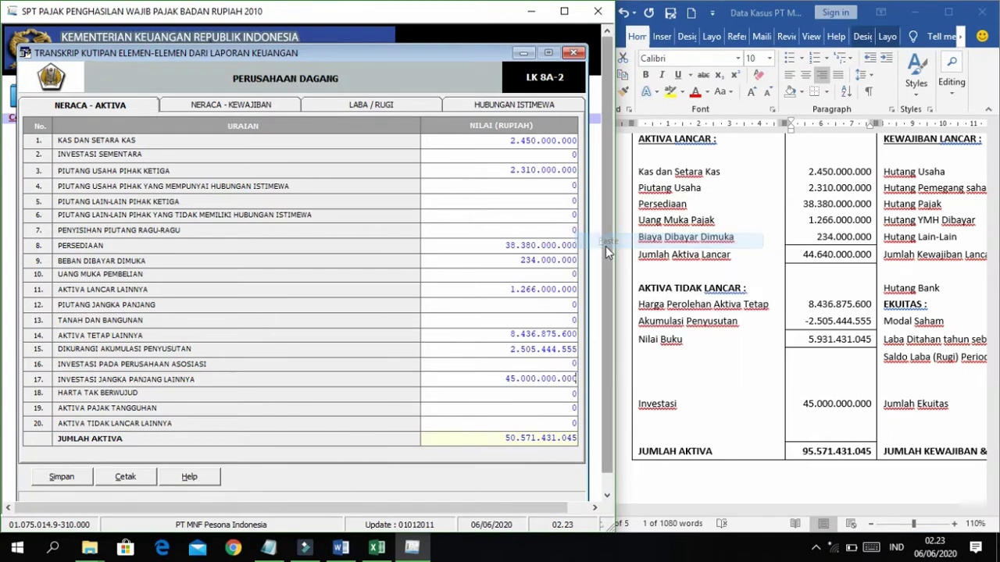
Check that Jumlah Aktiva 95.571.431.045 matches the Word balance sheet total.
{"action": "double_click", "coordinate": [504, 351]}
{"action": "double_click", "coordinate": [506, 390]}
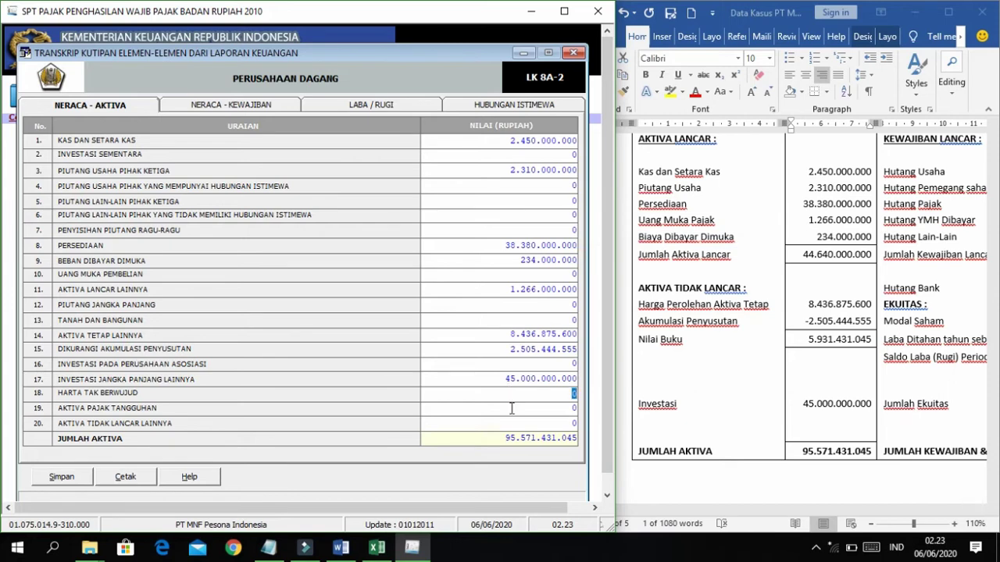
{"action": "left_click_drag", "start_coordinate": [478, 437], "coordinate": [581, 434]}
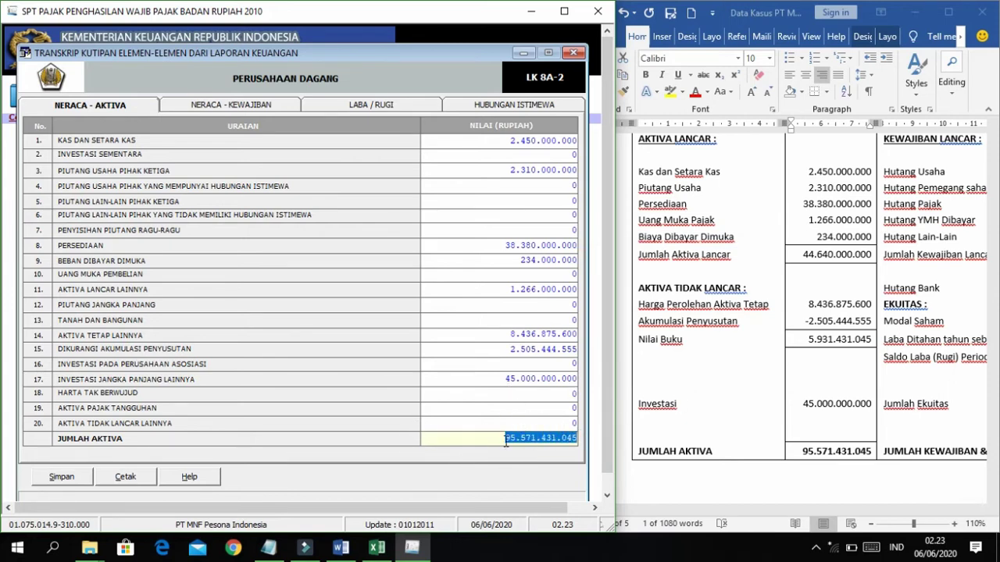
{"action": "left_click", "coordinate": [802, 455]}
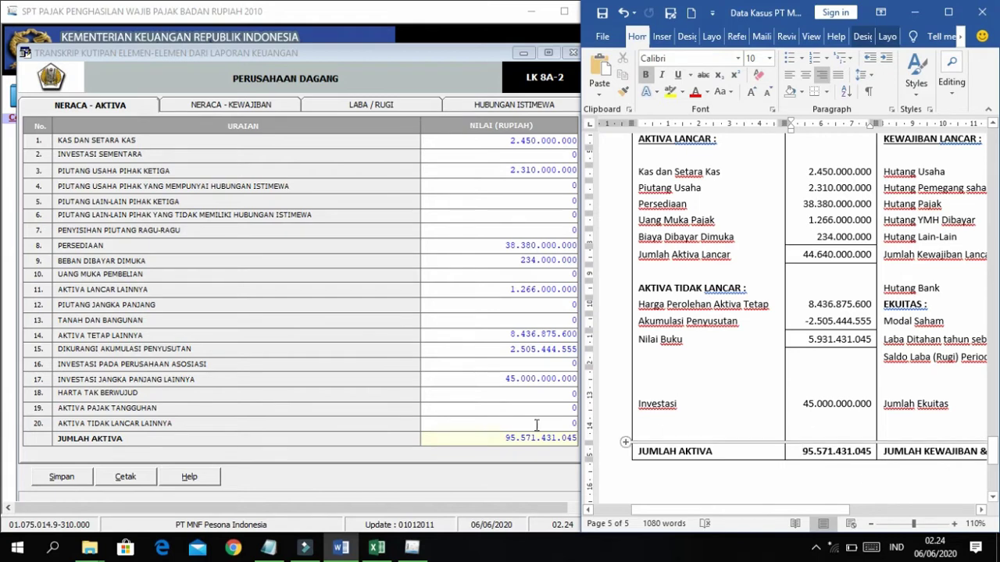
{"action": "left_click", "coordinate": [500, 438]}
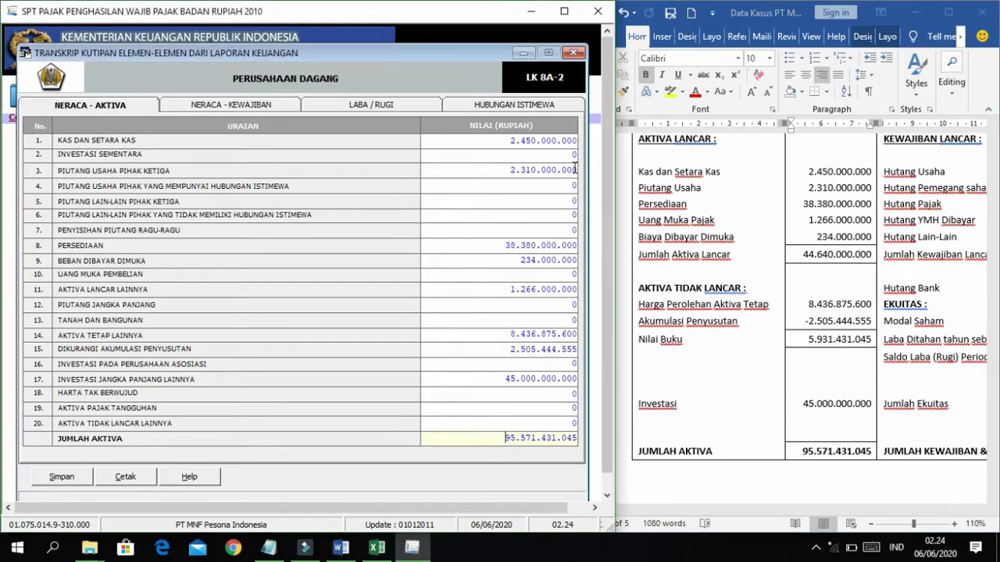
On the Neraca - Kewajiban tab, paste the trade payables 4.282.000.000 into row 1.
{"action": "left_click", "coordinate": [224, 107]}
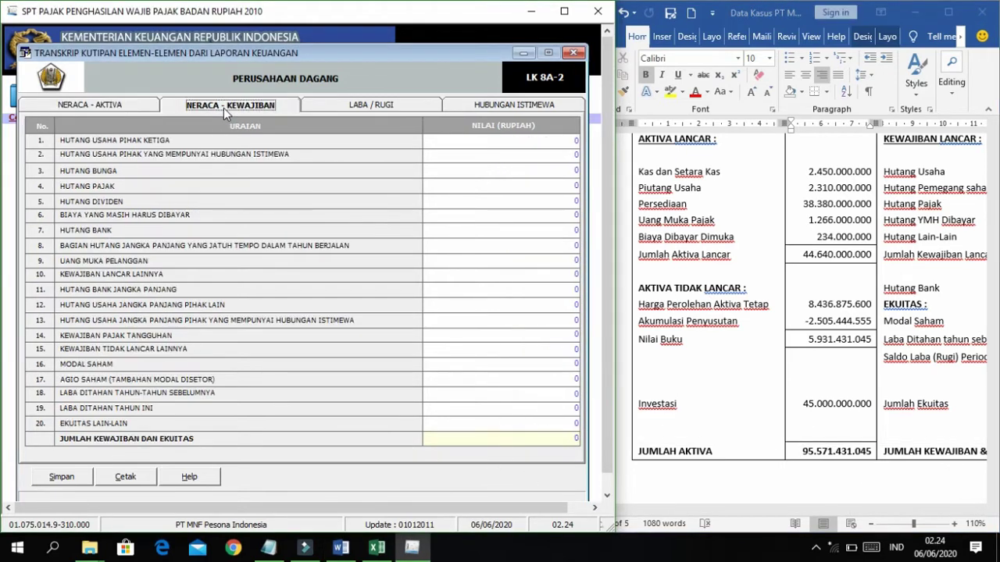
{"action": "left_click", "coordinate": [836, 242]}
{"action": "scroll", "coordinate": [850, 254], "scroll_direction": "right", "scroll_amount": 5}
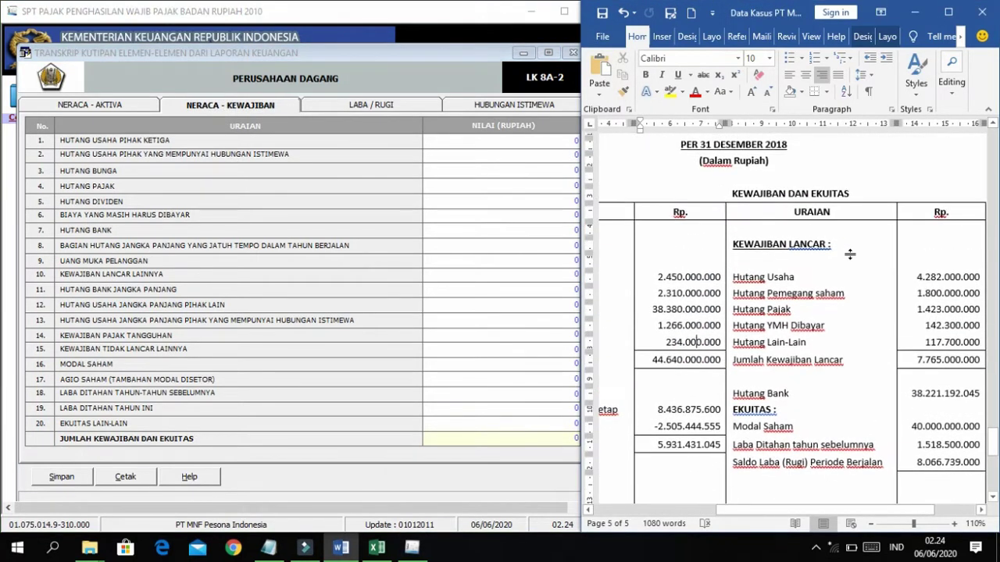
{"action": "scroll", "coordinate": [850, 253], "scroll_direction": "right", "scroll_amount": 2}
{"action": "scroll", "coordinate": [850, 254], "scroll_direction": "down", "scroll_amount": 2}
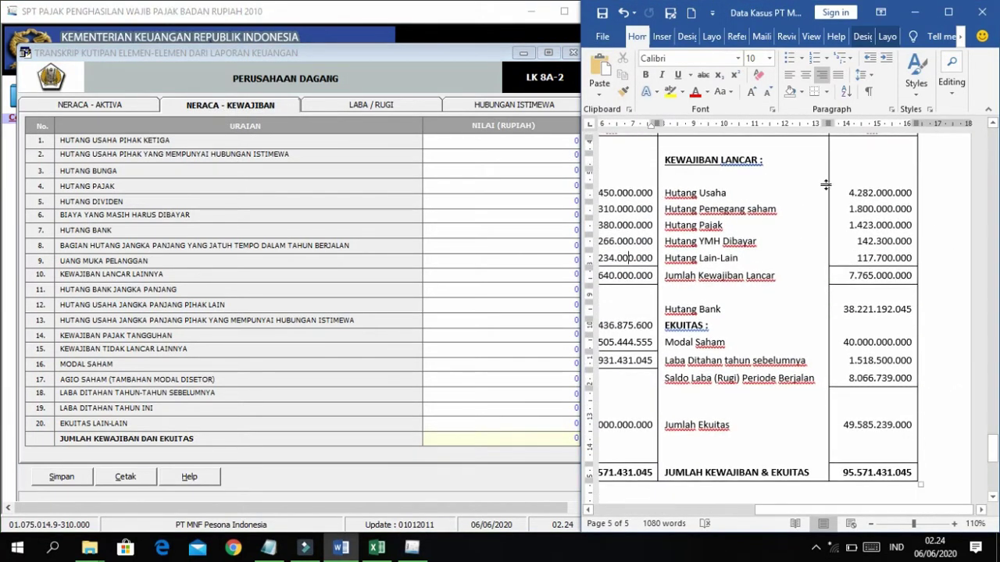
{"action": "left_click_drag", "start_coordinate": [842, 192], "coordinate": [911, 193]}
{"action": "key", "text": "super+c"}
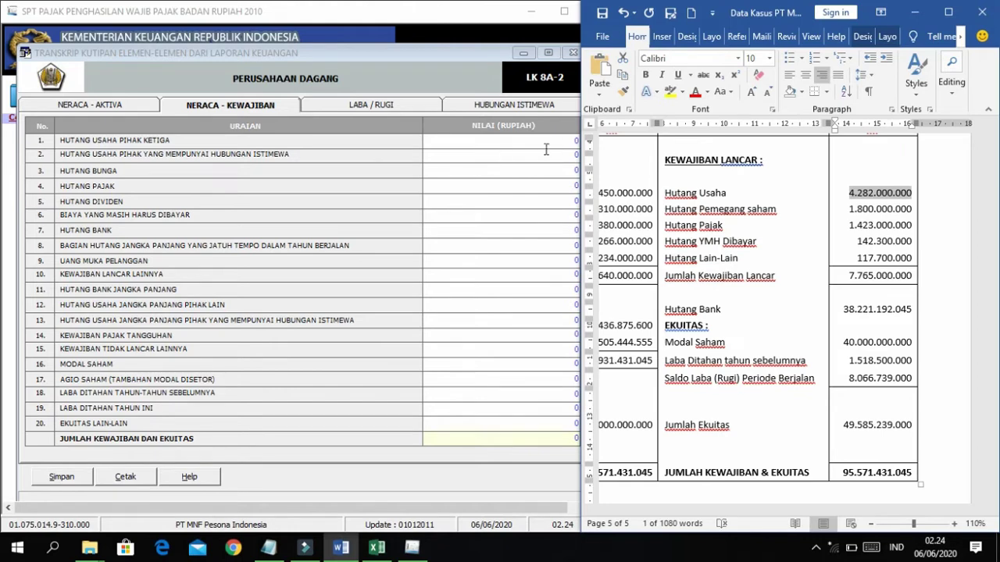
{"action": "left_click", "coordinate": [575, 140]}
{"action": "right_click", "coordinate": [575, 140]}
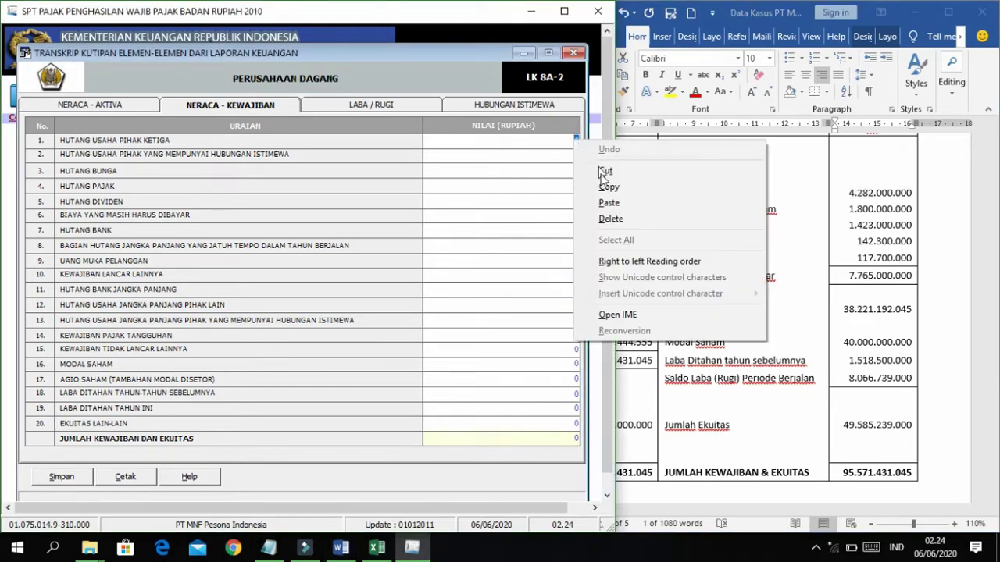
{"action": "left_click", "coordinate": [604, 205]}
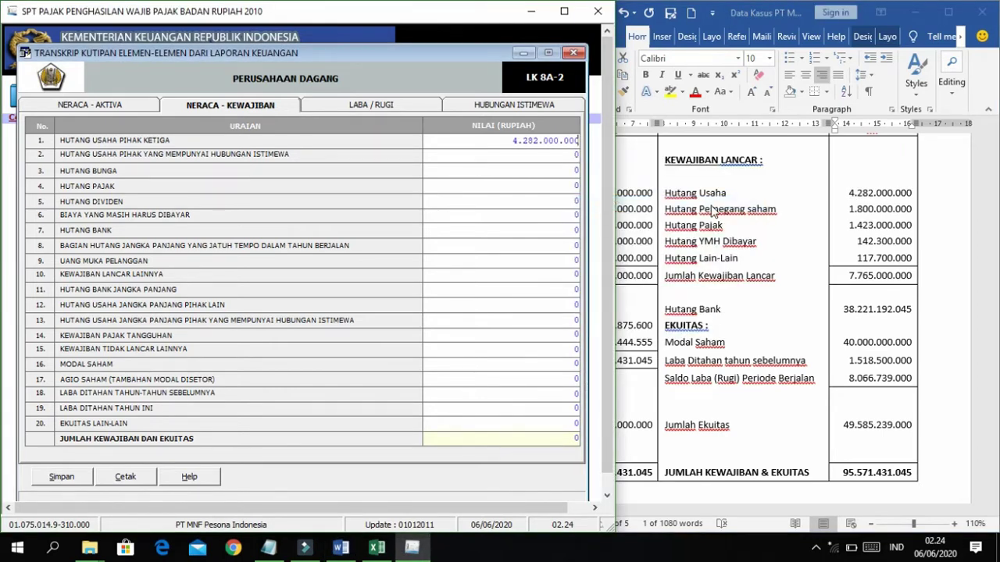
Paste the related-party debt 1.800.000.000 from Word into row 2.
{"action": "left_click", "coordinate": [711, 208]}
{"action": "left_click_drag", "start_coordinate": [851, 208], "coordinate": [911, 208]}
{"action": "key", "text": "super+c"}
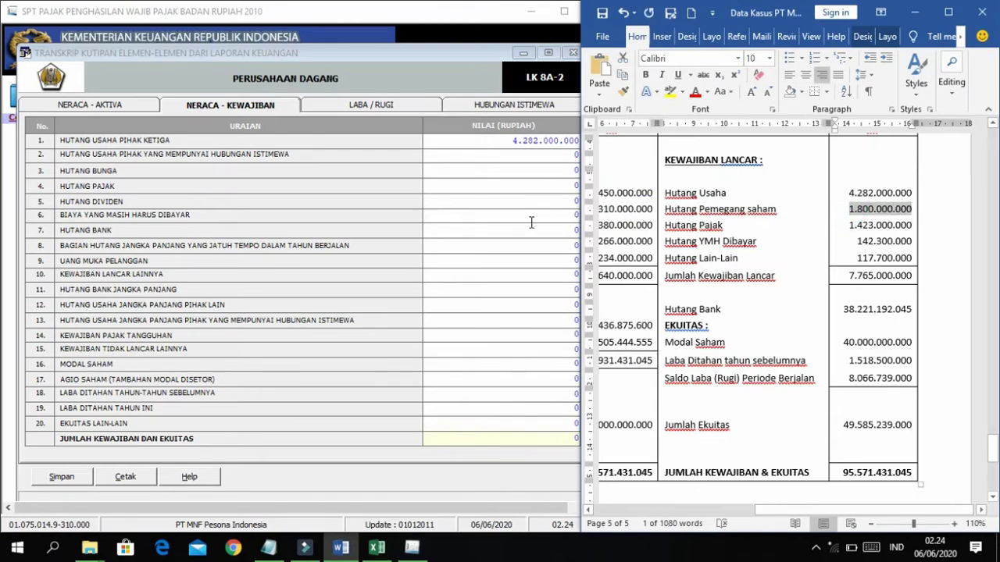
{"action": "left_click", "coordinate": [525, 185]}
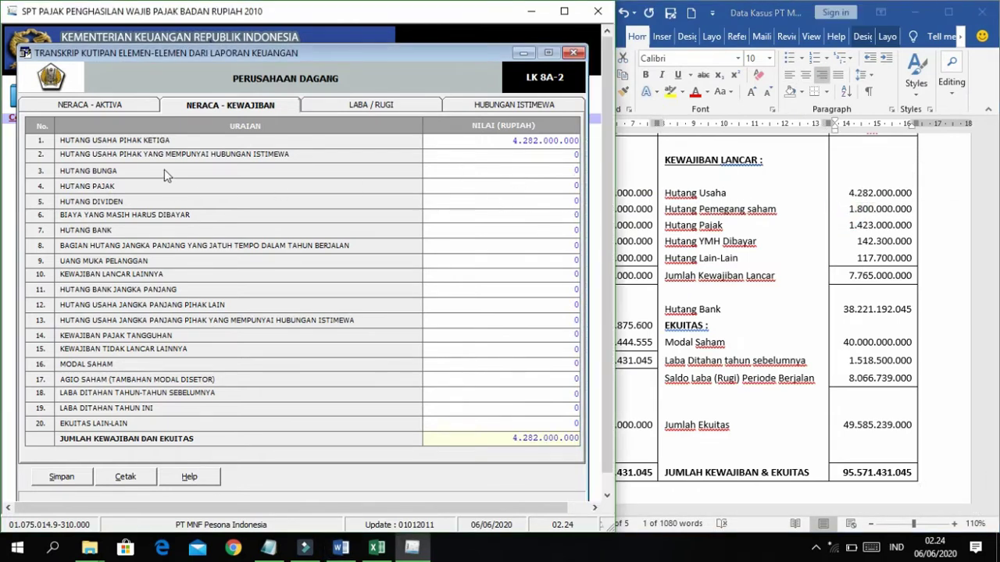
{"action": "left_click", "coordinate": [571, 153]}
{"action": "right_click", "coordinate": [577, 154]}
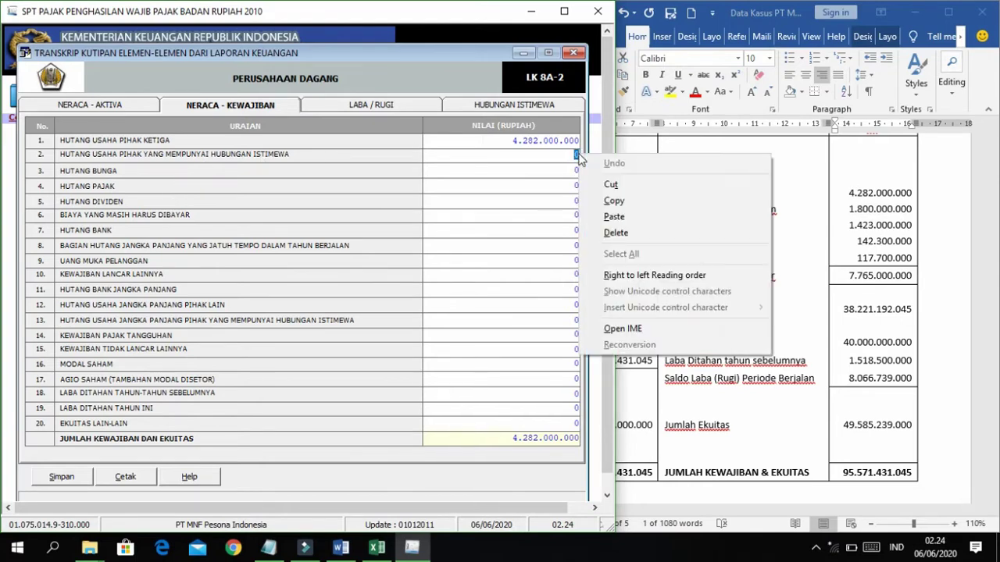
{"action": "left_click", "coordinate": [595, 213]}
{"action": "left_click", "coordinate": [517, 172]}
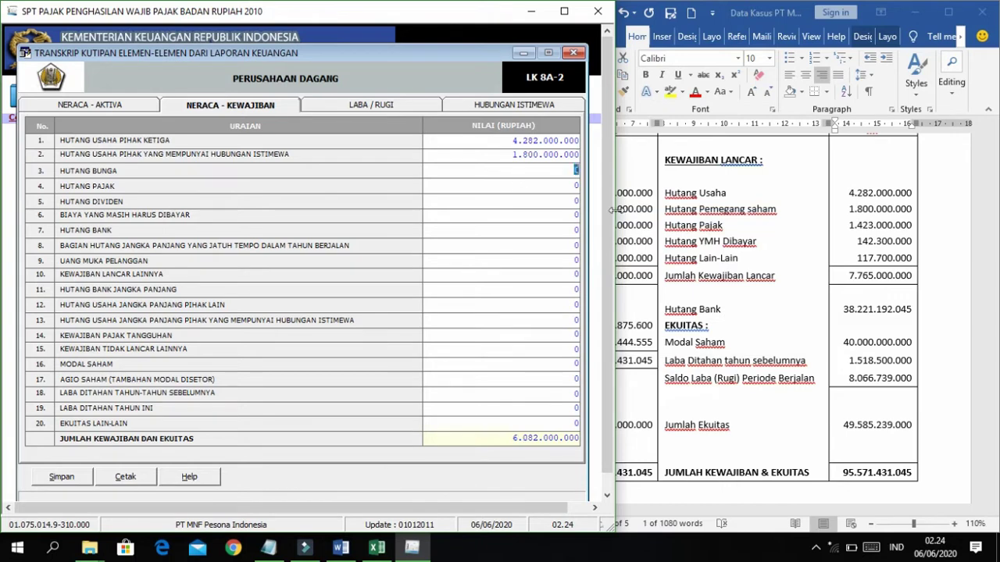
Paste the tax payable 1.423.000.000 into the HUTANG PAJAK row 4.
{"action": "left_click", "coordinate": [798, 230]}
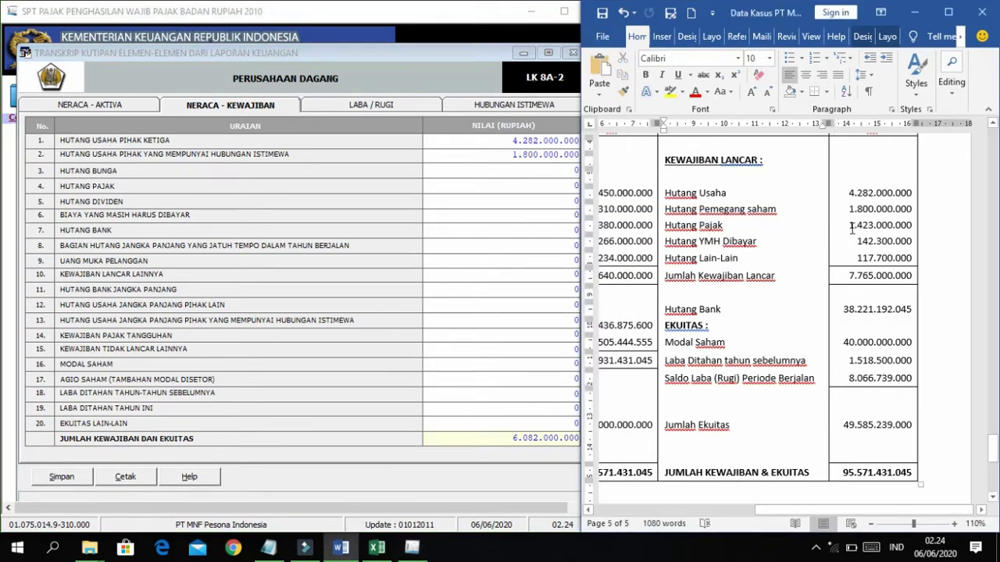
{"action": "left_click_drag", "start_coordinate": [847, 225], "coordinate": [903, 225]}
{"action": "key", "text": "super+c"}
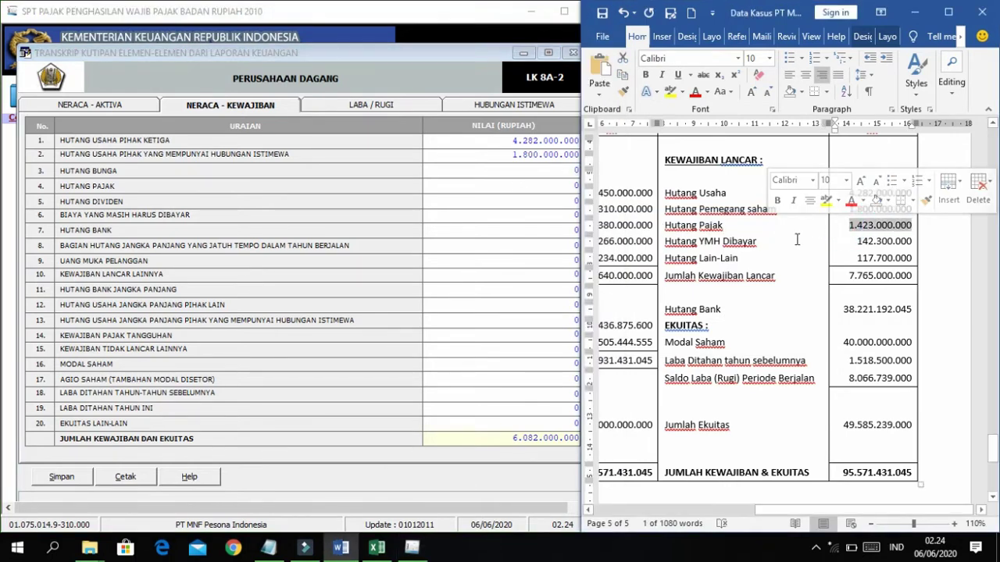
{"action": "left_click", "coordinate": [153, 203]}
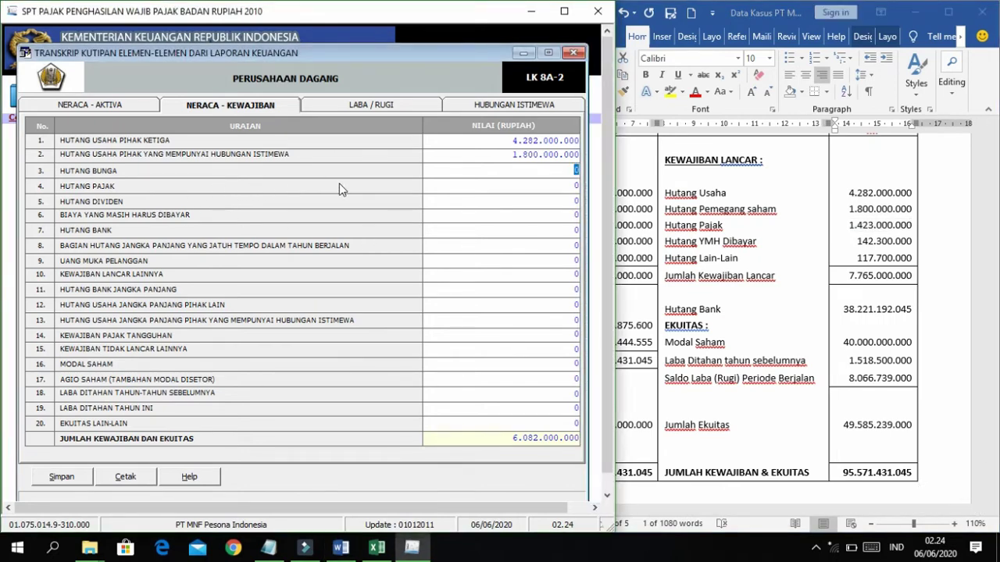
{"action": "left_click", "coordinate": [573, 185]}
{"action": "right_click", "coordinate": [574, 186]}
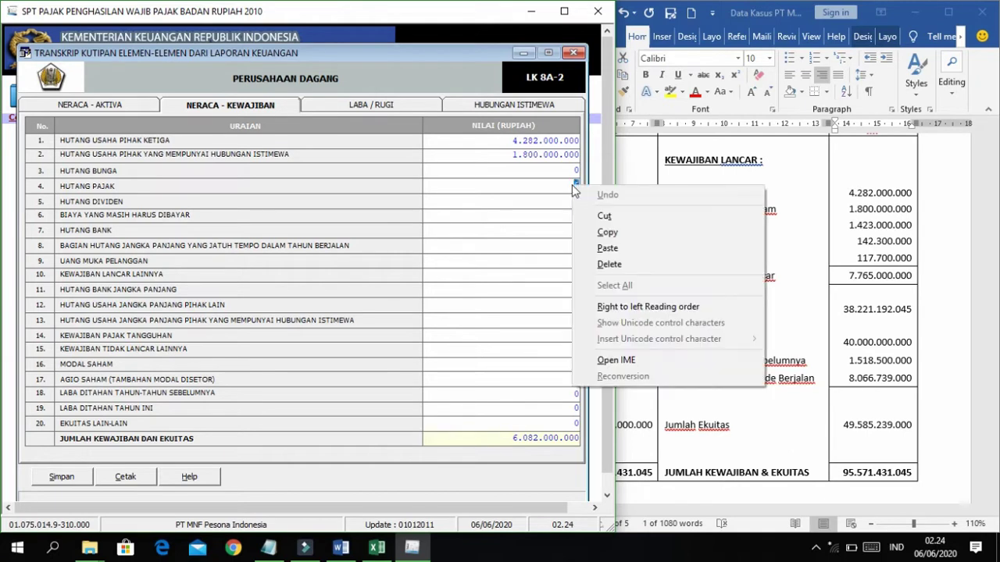
{"action": "left_click", "coordinate": [605, 248]}
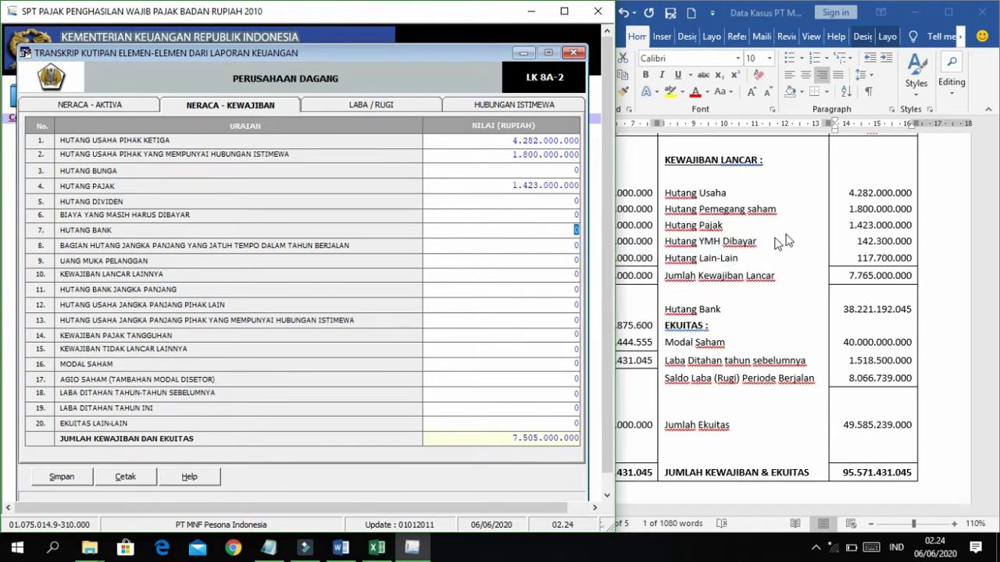
Paste the accrued expenses 142.300.000 into BIAYA YANG MASIH HARUS DIBAYAR, row 6.
{"action": "left_click", "coordinate": [769, 241]}
{"action": "left_click_drag", "start_coordinate": [858, 241], "coordinate": [913, 241]}
{"action": "key", "text": "super+c"}
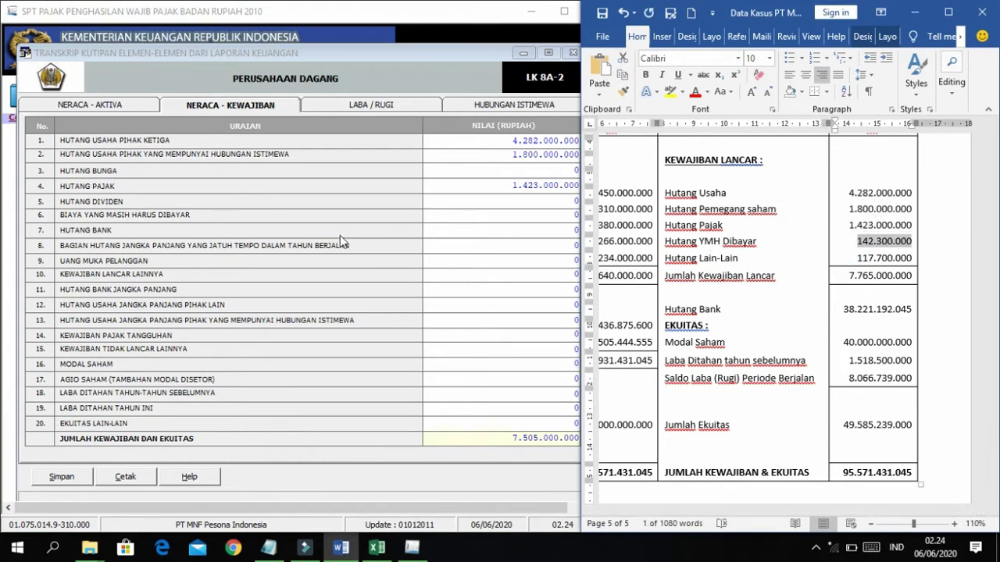
{"action": "left_click", "coordinate": [356, 235]}
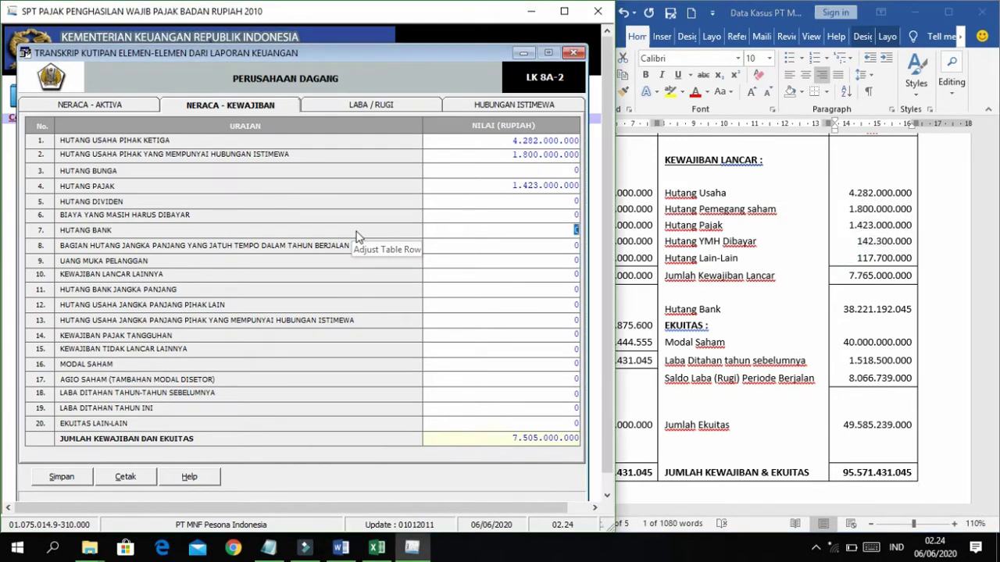
{"action": "right_click", "coordinate": [569, 219]}
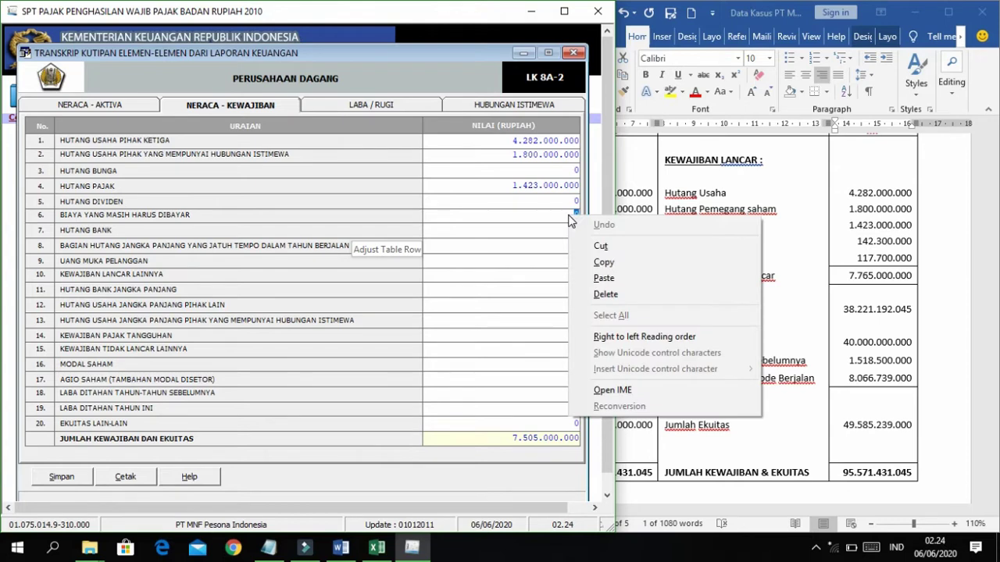
{"action": "left_click", "coordinate": [604, 278]}
Paste other current liabilities 117.700.000 into KEWAJIBAN LANCAR LAINNYA, row 10.
{"action": "left_click", "coordinate": [833, 277]}
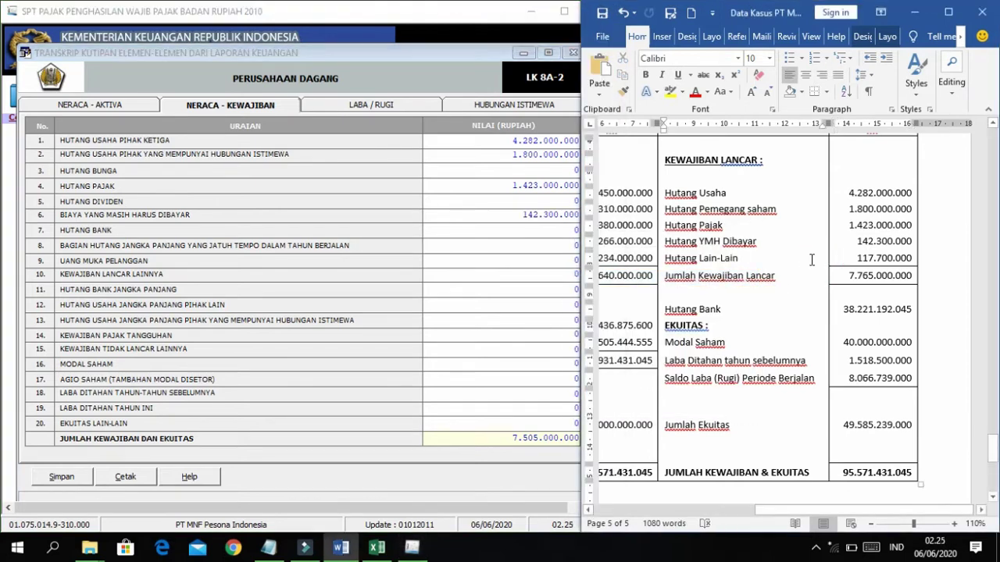
{"action": "left_click_drag", "start_coordinate": [853, 258], "coordinate": [917, 261]}
{"action": "key", "text": "super+c"}
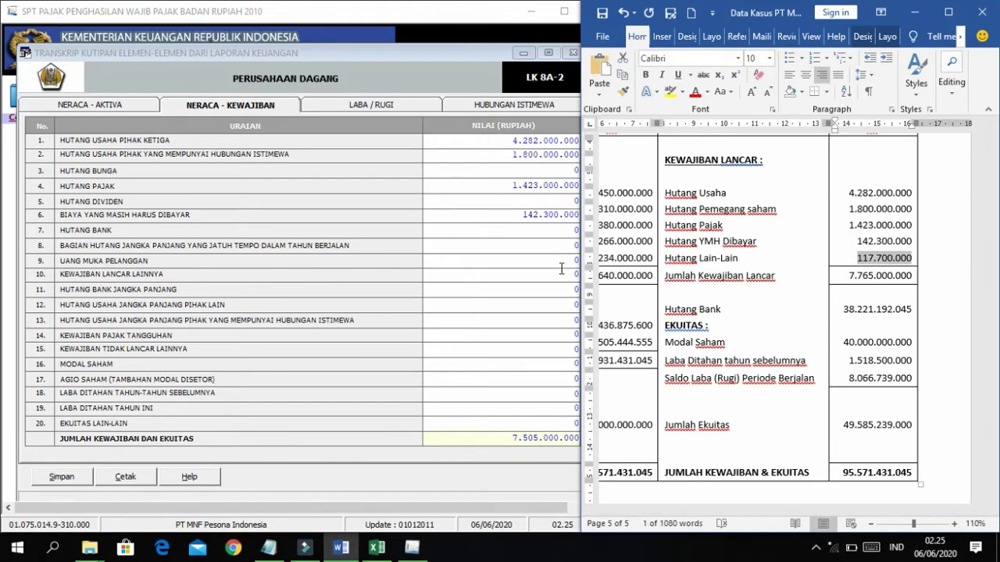
{"action": "left_click", "coordinate": [574, 271]}
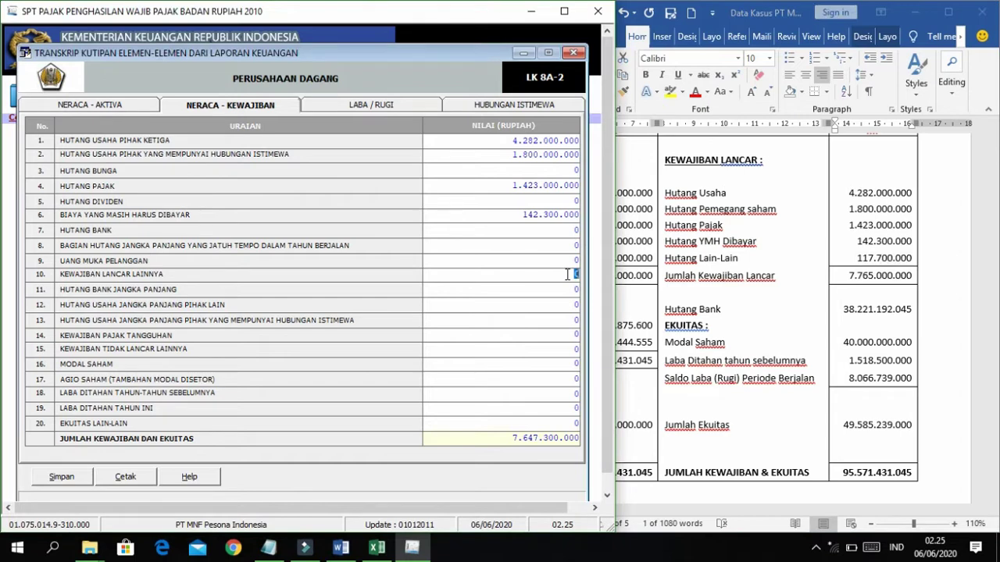
{"action": "right_click", "coordinate": [568, 274]}
{"action": "left_click", "coordinate": [601, 339]}
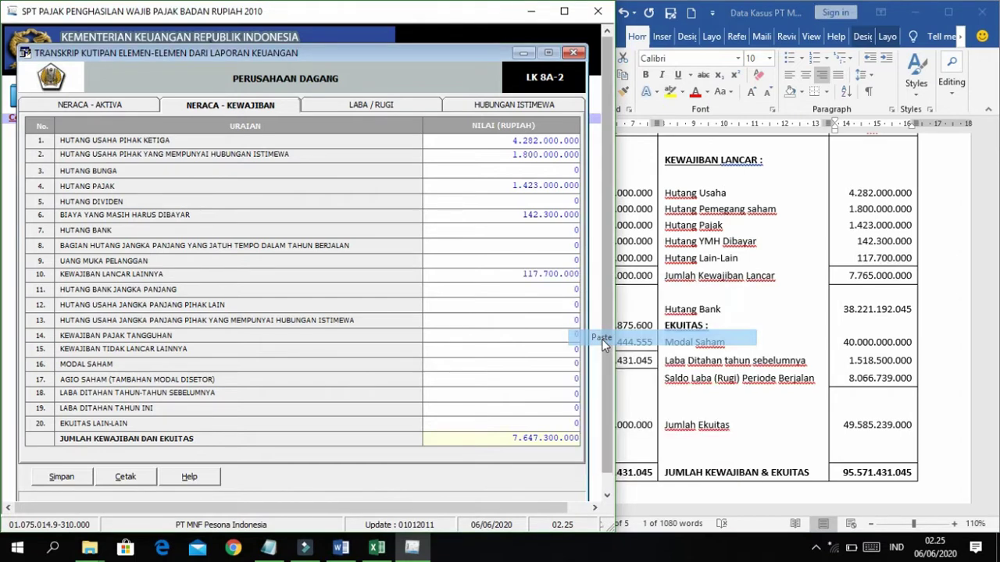
{"action": "left_click", "coordinate": [499, 272]}
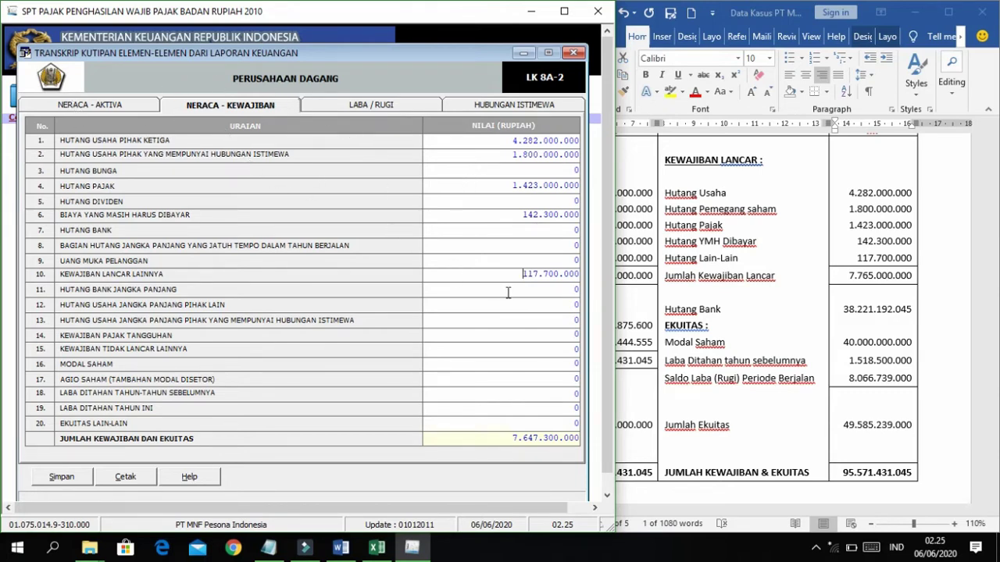
{"action": "left_click", "coordinate": [718, 241]}
Copy-paste Hutang Bank 38.221.192.045 into row 7 and Modal Saham 40.000.000.000 into row 16.
{"action": "scroll", "coordinate": [710, 302], "scroll_direction": "down", "scroll_amount": 1}
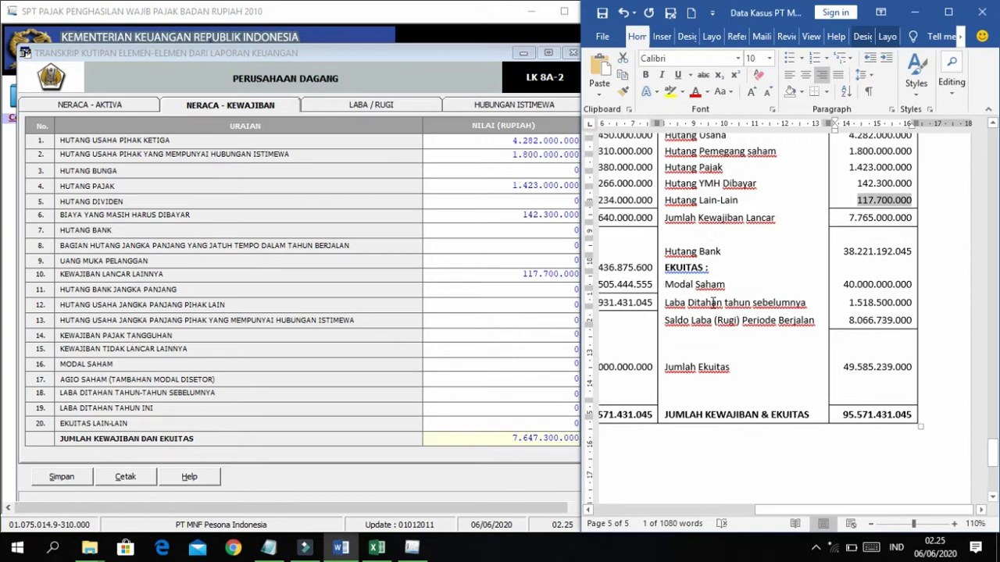
{"action": "left_click", "coordinate": [575, 288]}
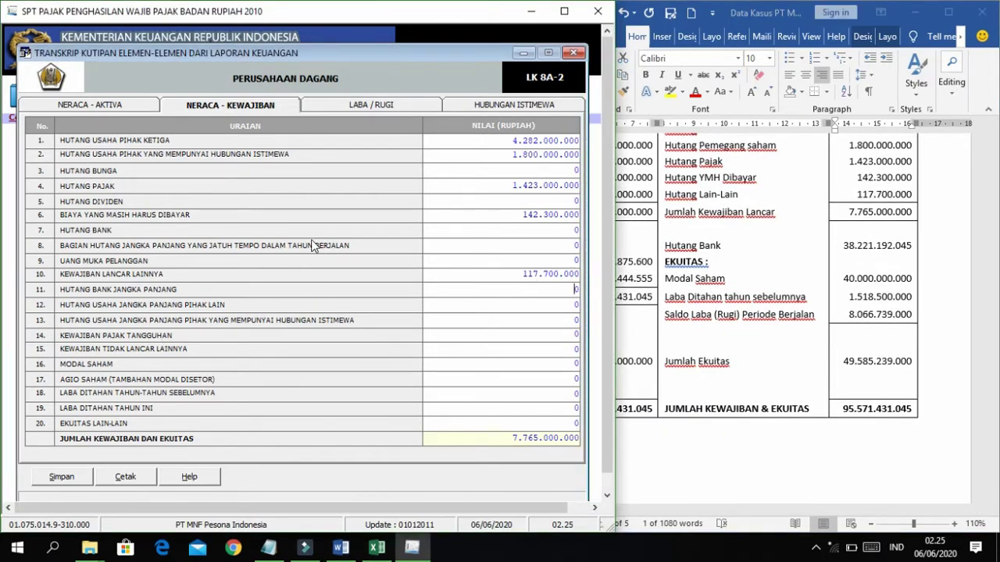
{"action": "double_click", "coordinate": [876, 246]}
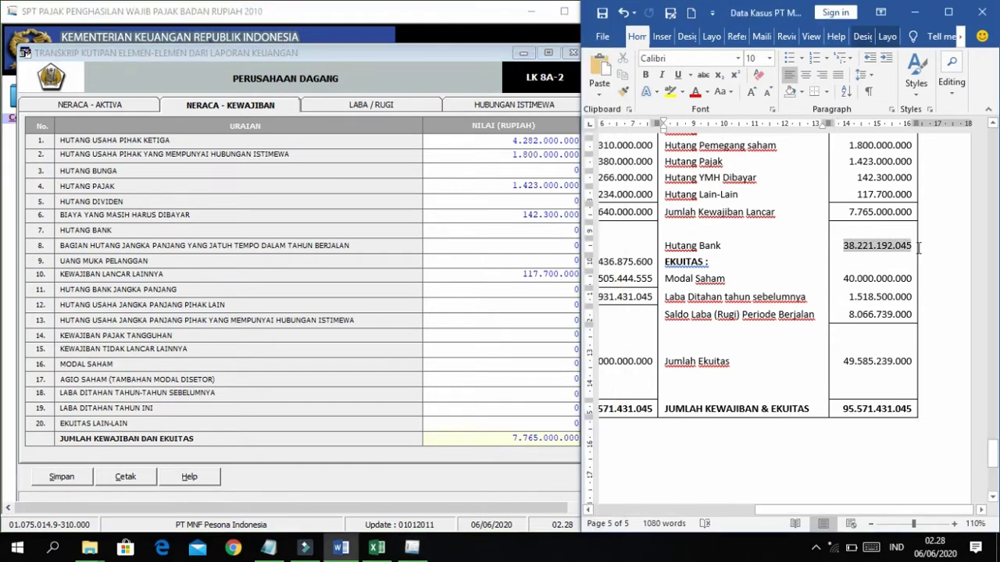
{"action": "double_click", "coordinate": [901, 245]}
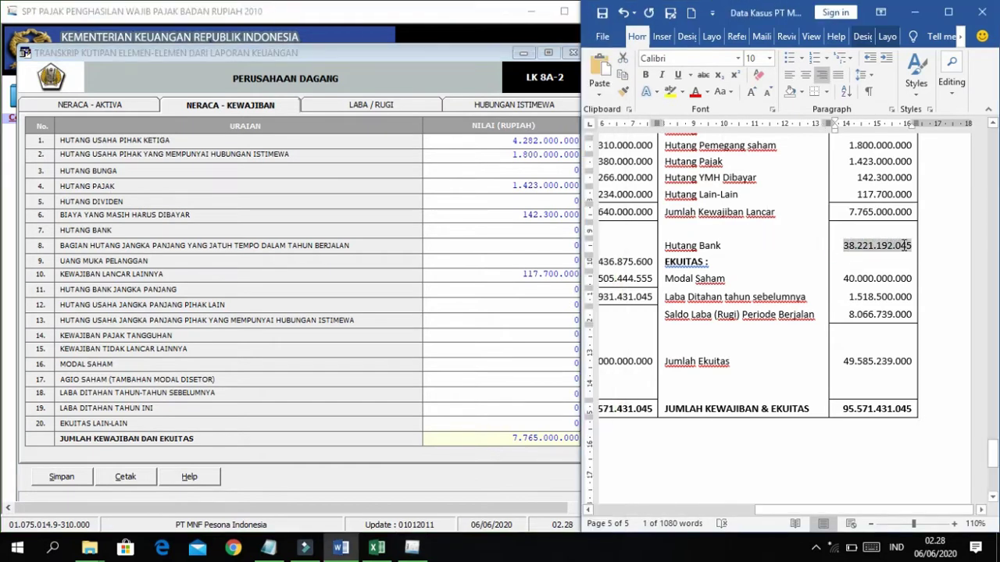
{"action": "key", "text": "ctrl+c"}
{"action": "double_click", "coordinate": [539, 230]}
{"action": "key", "text": "ctrl+v"}
{"action": "double_click", "coordinate": [526, 325]}
{"action": "double_click", "coordinate": [881, 278]}
{"action": "key", "text": "ctrl+c"}
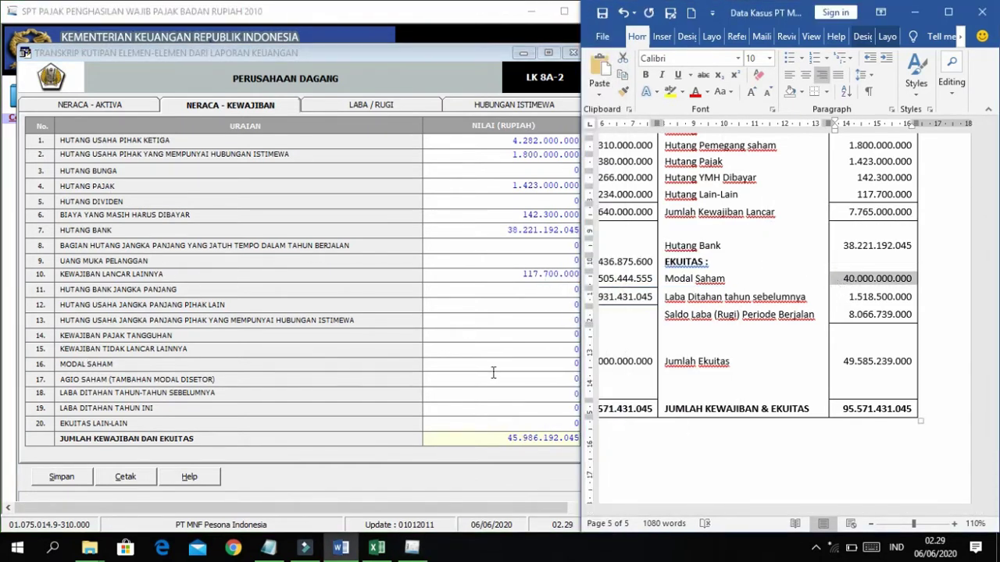
{"action": "double_click", "coordinate": [539, 364]}
{"action": "key", "text": "ctrl+v"}
Enter retained earnings: prior years 1.518.500.000 in row 18 and current year 8.066.739.000 in row 19.
{"action": "double_click", "coordinate": [880, 296]}
{"action": "key", "text": "ctrl+c"}
{"action": "double_click", "coordinate": [571, 392]}
{"action": "key", "text": "ctrl+v"}
{"action": "left_click", "coordinate": [848, 364]}
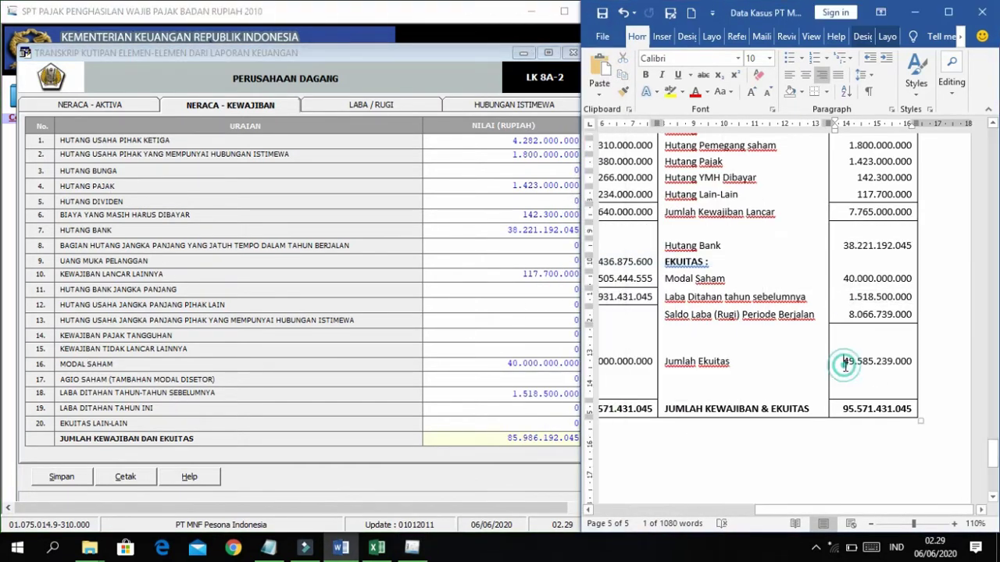
{"action": "left_click_drag", "start_coordinate": [849, 316], "coordinate": [912, 315]}
{"action": "key", "text": "ctrl+c"}
{"action": "left_click", "coordinate": [562, 412]}
{"action": "key", "text": "ctrl+v"}
Check the remaining equity rows and compare the 95.571.431.045 total against the Word report.
{"action": "double_click", "coordinate": [504, 364]}
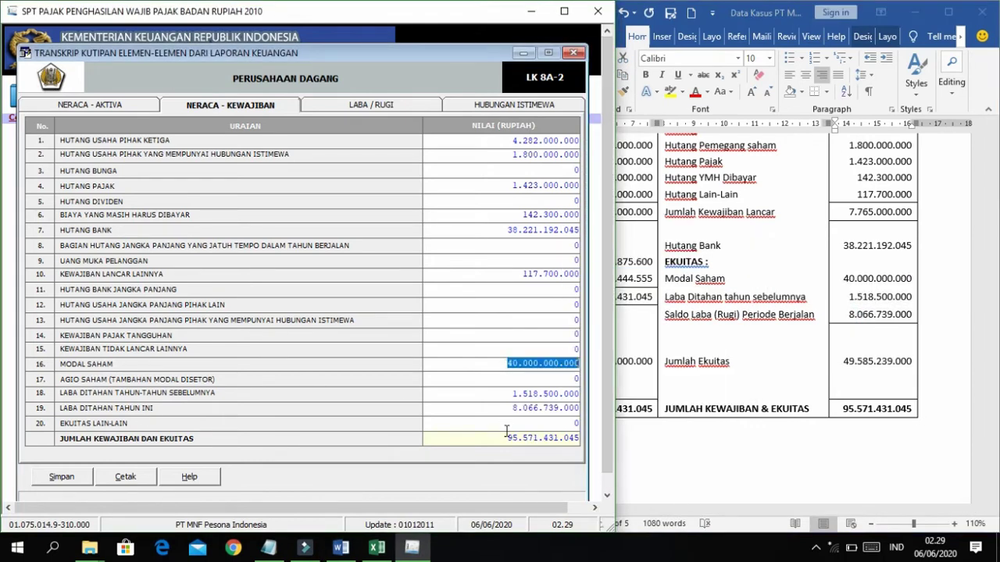
{"action": "double_click", "coordinate": [506, 427]}
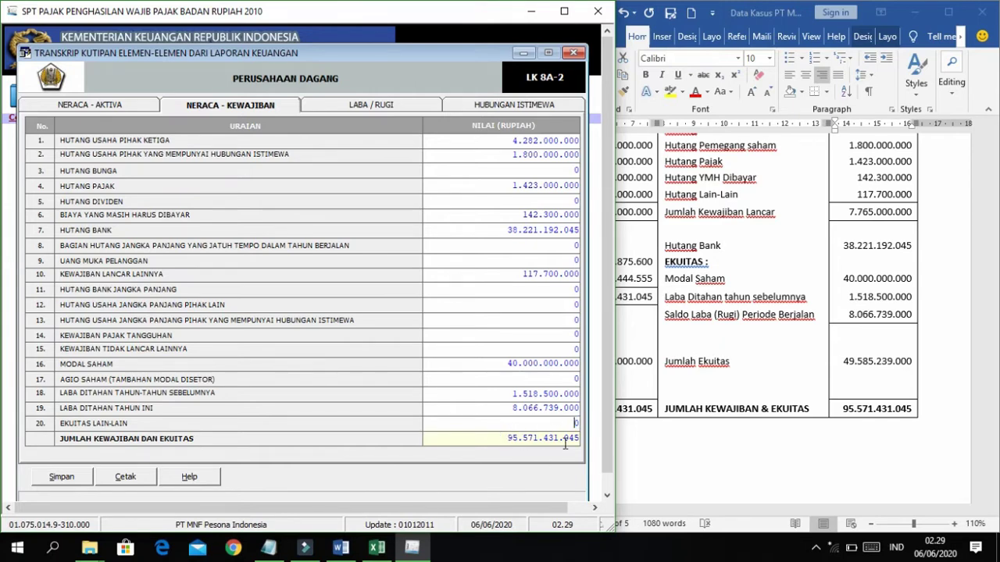
{"action": "left_click", "coordinate": [842, 408]}
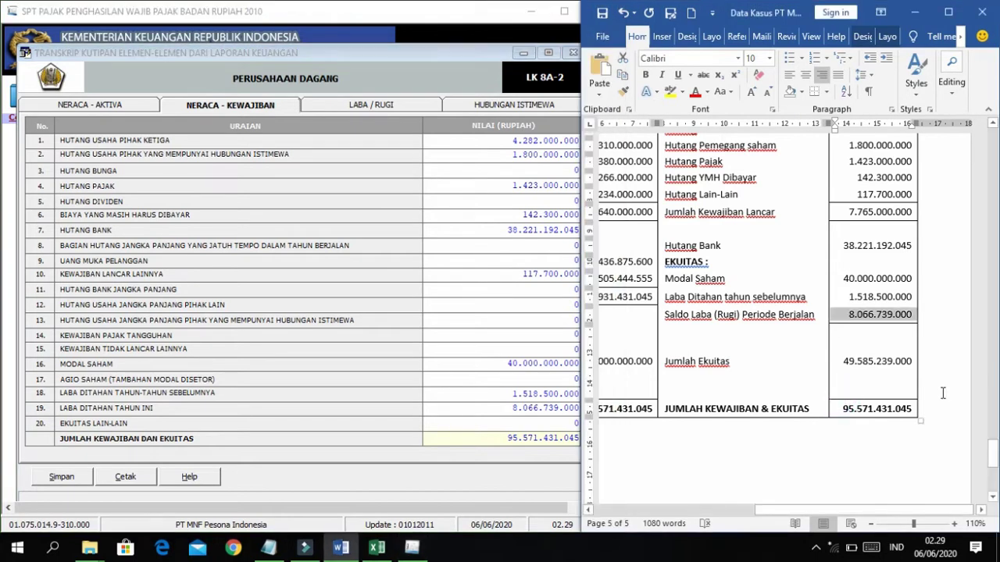
{"action": "left_click", "coordinate": [504, 428]}
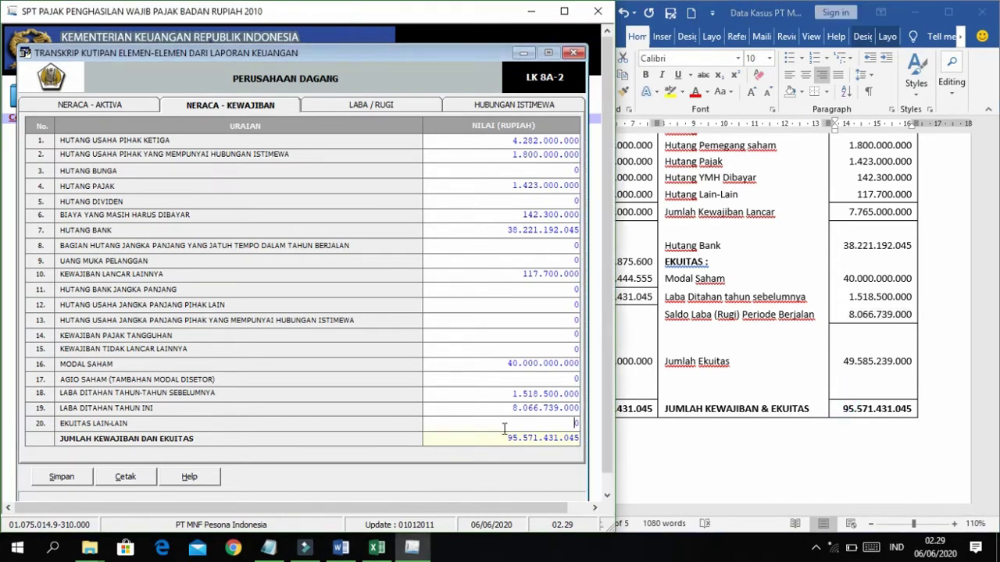
{"action": "left_click", "coordinate": [493, 408]}
{"action": "left_click", "coordinate": [457, 289]}
{"action": "left_click", "coordinate": [738, 225]}
{"action": "scroll", "coordinate": [737, 225], "scroll_direction": "up", "scroll_amount": 3}
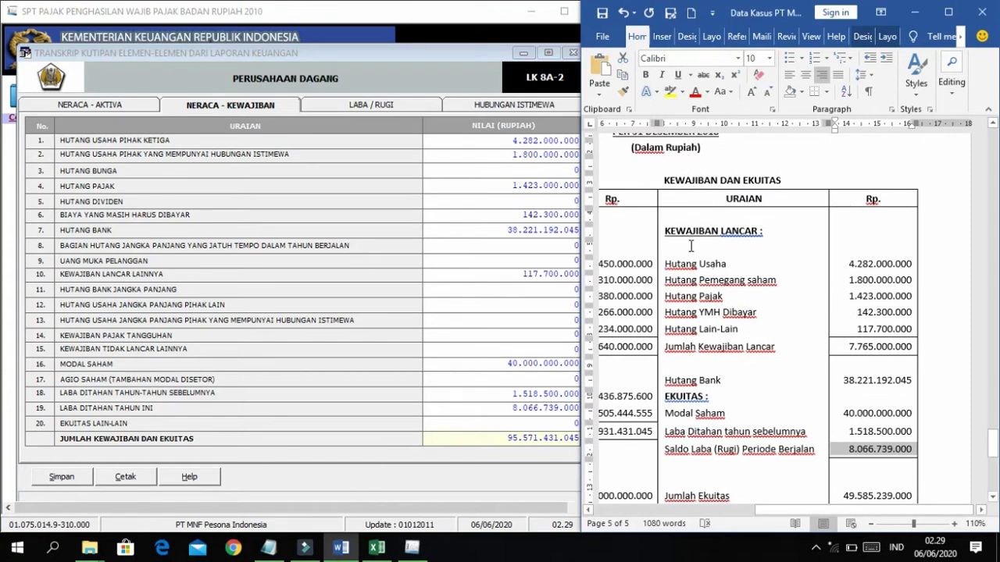
{"action": "left_click", "coordinate": [439, 213]}
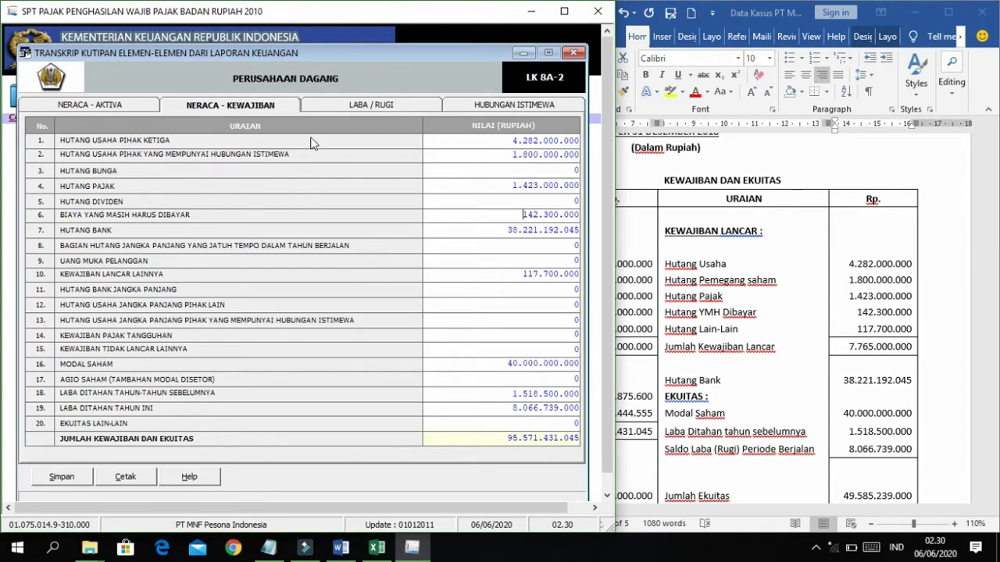
Switch to the LABA / RUGI sheet and locate the income statement figures in the Word case data.
{"action": "left_click", "coordinate": [366, 107]}
{"action": "left_click", "coordinate": [781, 259]}
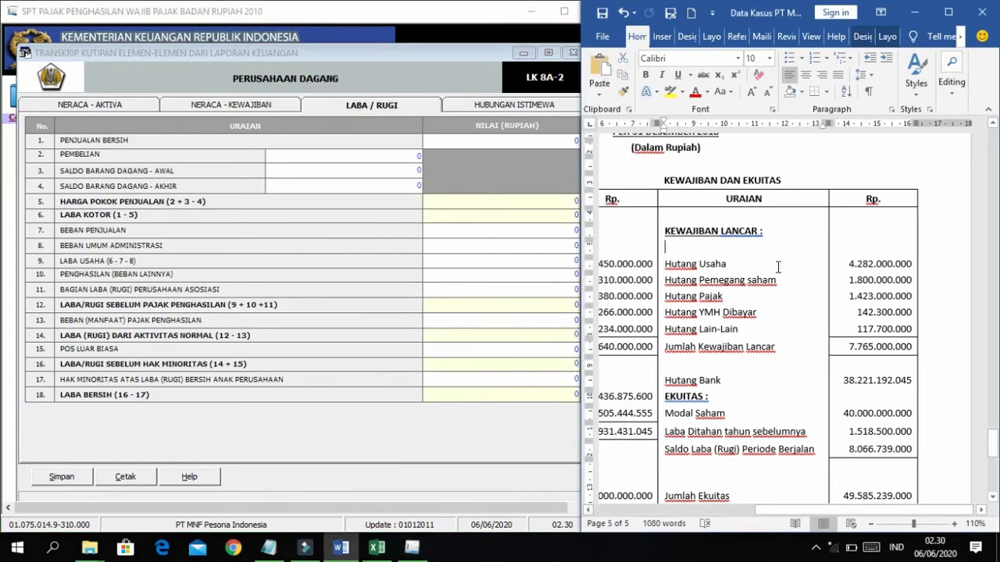
{"action": "scroll", "coordinate": [778, 266], "scroll_direction": "down", "scroll_amount": 5}
{"action": "scroll", "coordinate": [778, 268], "scroll_direction": "up", "scroll_amount": 20}
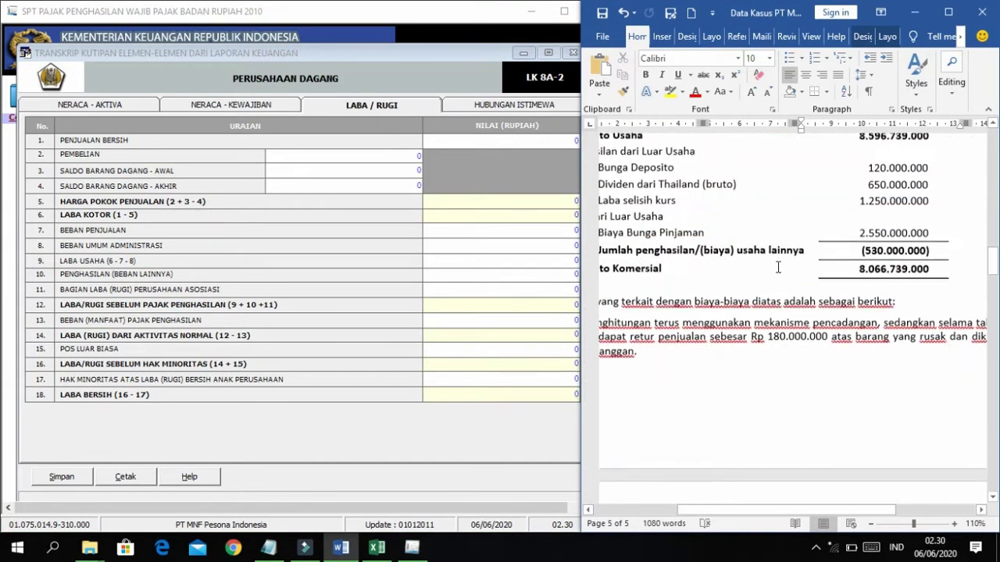
{"action": "left_click", "coordinate": [775, 268]}
{"action": "scroll", "coordinate": [775, 268], "scroll_direction": "down", "scroll_amount": 3, "text": "ctrl"}
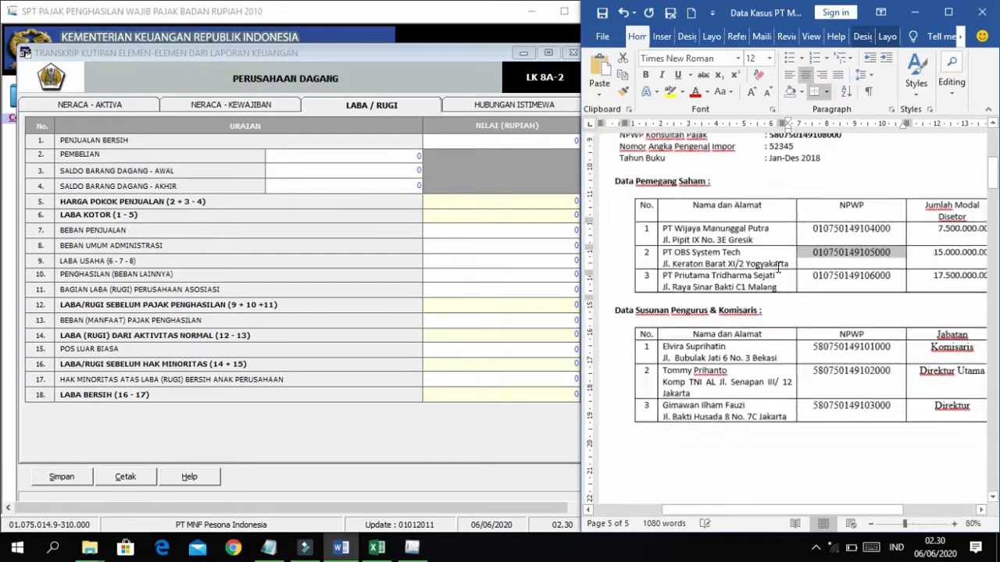
{"action": "scroll", "coordinate": [778, 268], "scroll_direction": "down", "scroll_amount": 15}
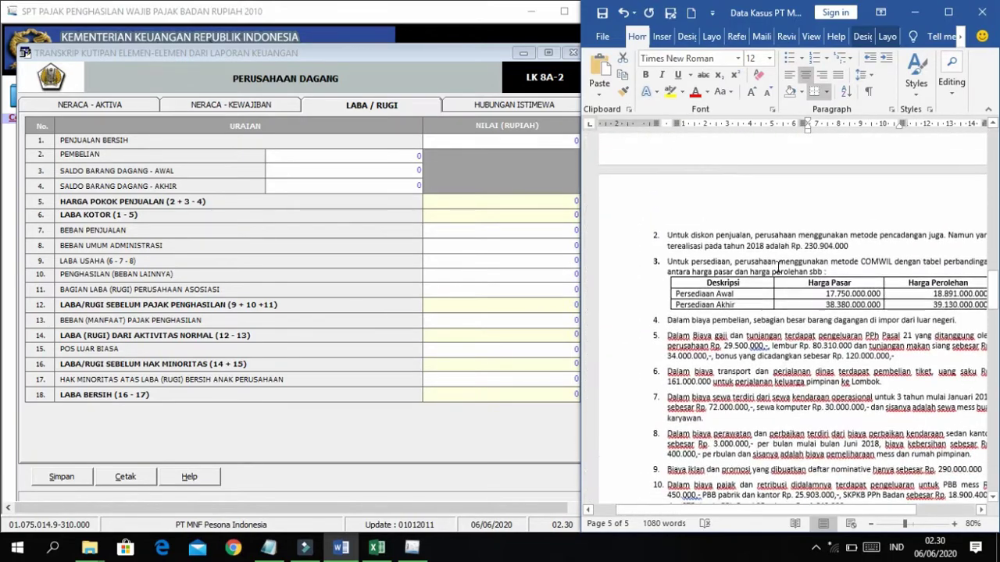
{"action": "scroll", "coordinate": [778, 267], "scroll_direction": "up", "scroll_amount": 12}
{"action": "scroll", "coordinate": [778, 268], "scroll_direction": "down", "scroll_amount": 6}
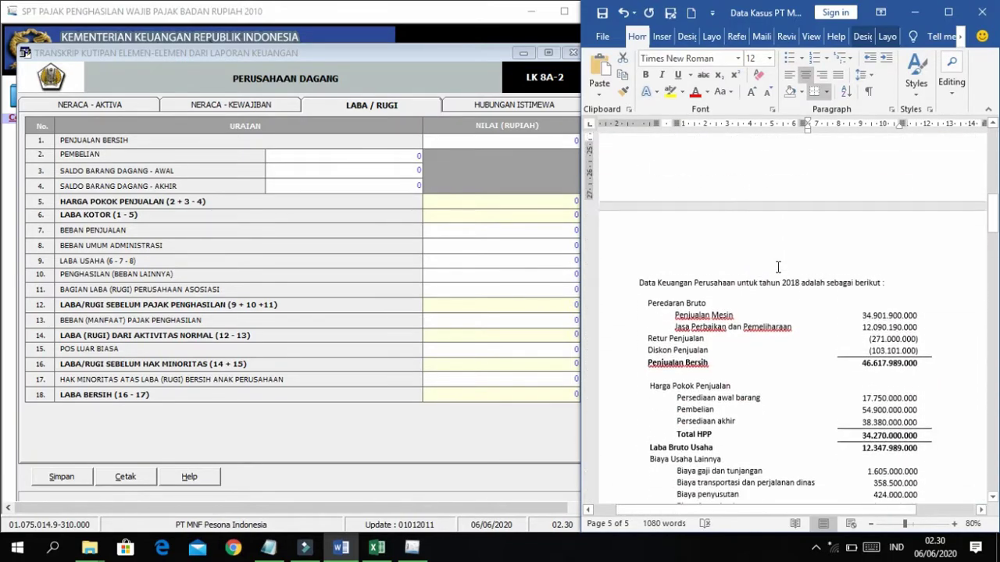
{"action": "scroll", "coordinate": [777, 268], "scroll_direction": "down", "scroll_amount": 1}
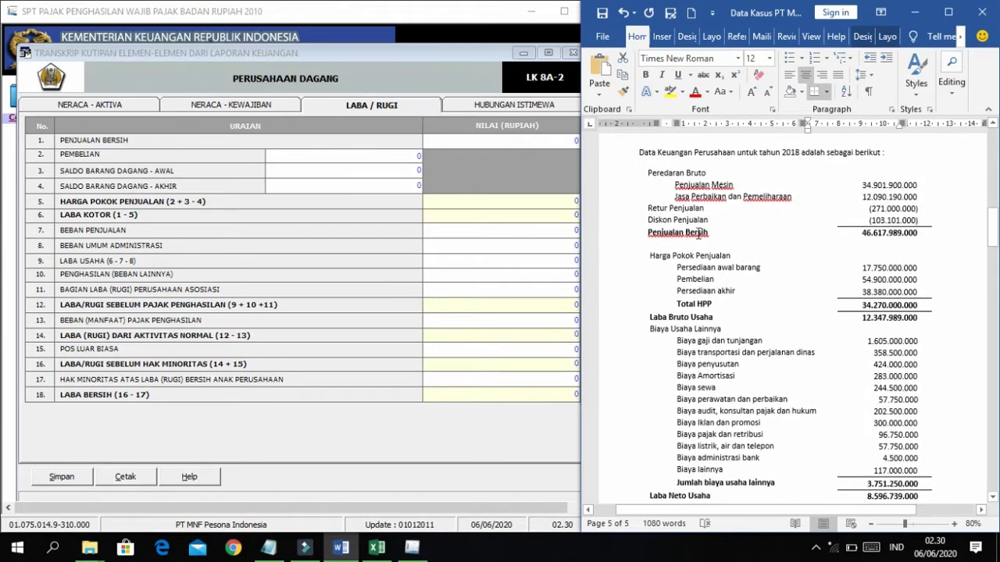
{"action": "left_click", "coordinate": [502, 170]}
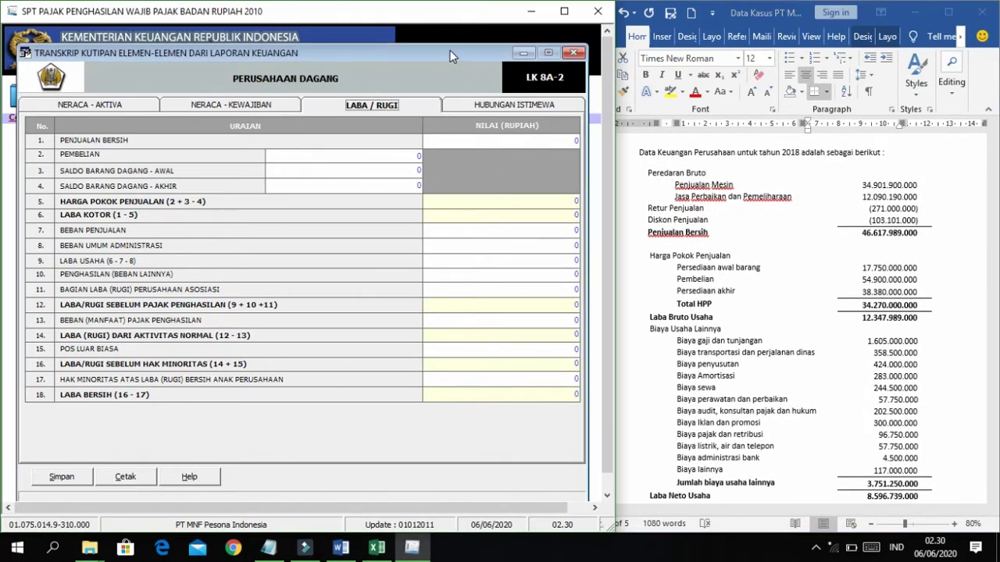
{"action": "left_click_drag", "start_coordinate": [438, 51], "coordinate": [432, 55]}
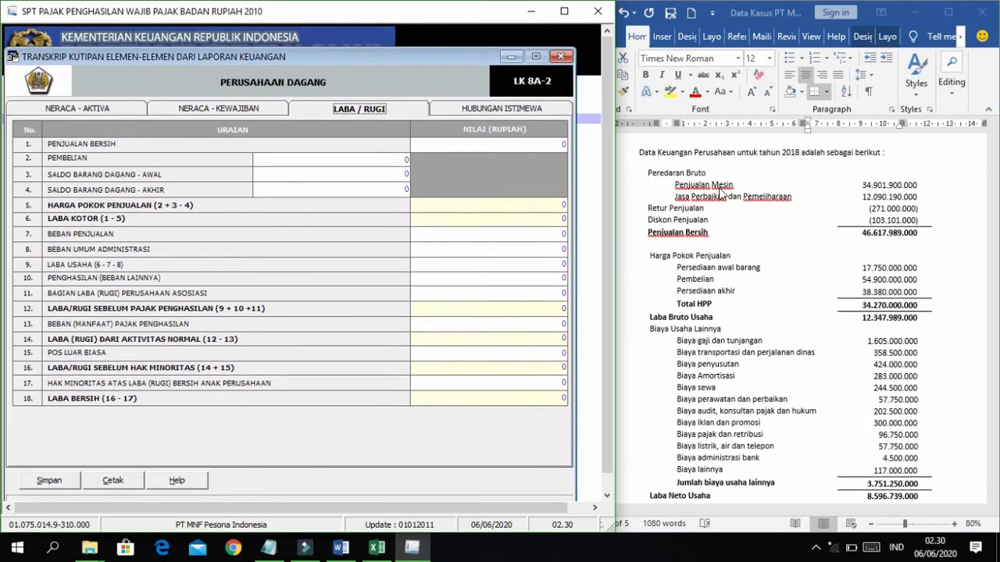
{"action": "left_click", "coordinate": [768, 231]}
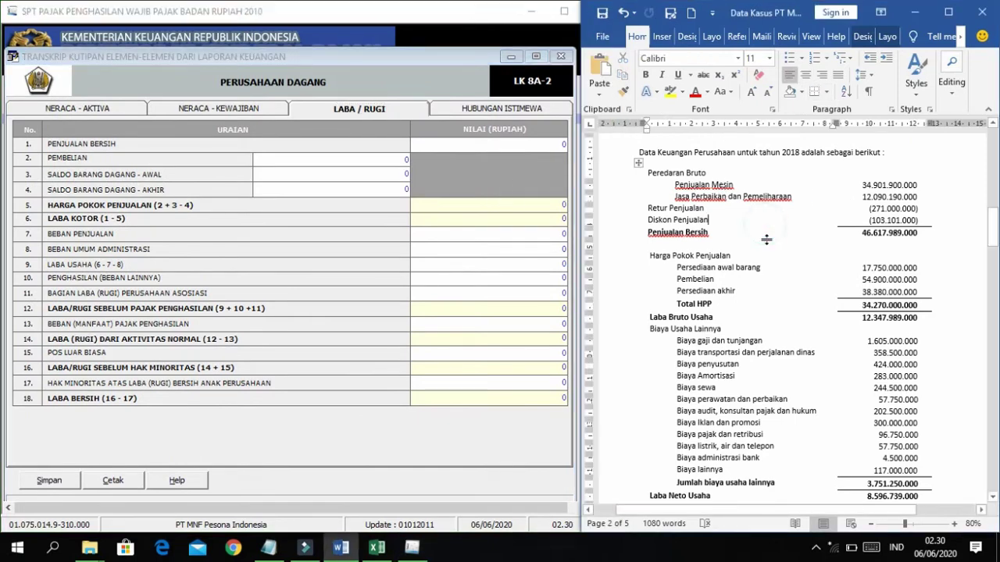
{"action": "scroll", "coordinate": [768, 239], "scroll_direction": "down", "scroll_amount": 1}
{"action": "scroll", "coordinate": [768, 239], "scroll_direction": "up", "scroll_amount": 1}
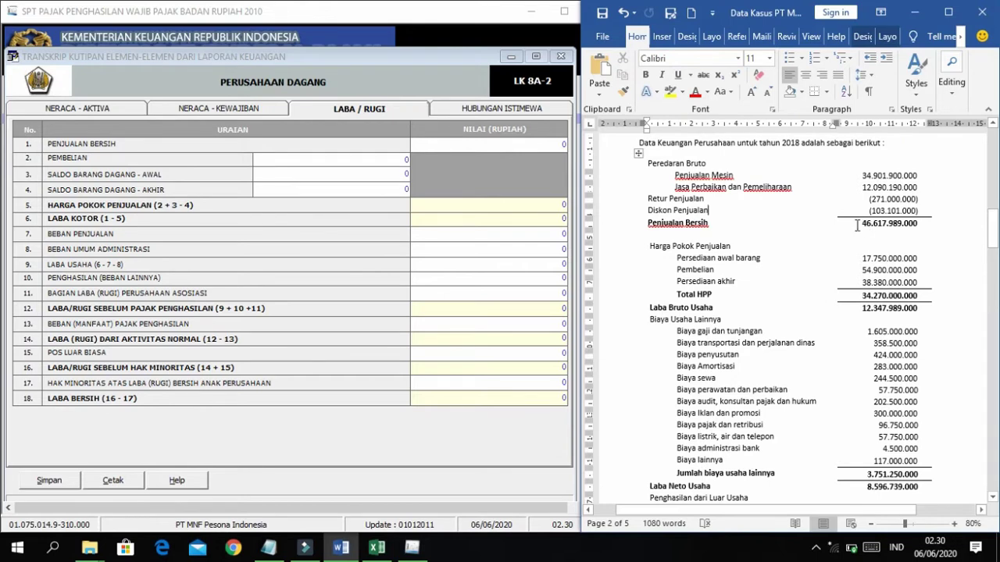
Paste net sales 46.617.989.000 into PENJUALAN BERSIH and purchases 54.900.000.000 into PEMBELIAN.
{"action": "left_click_drag", "start_coordinate": [857, 225], "coordinate": [934, 225]}
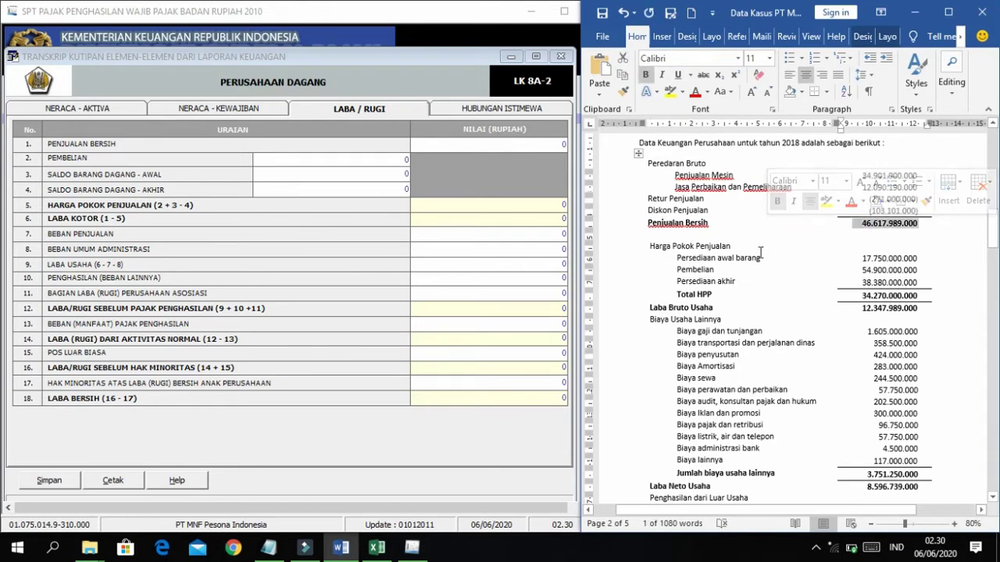
{"action": "left_click", "coordinate": [553, 145]}
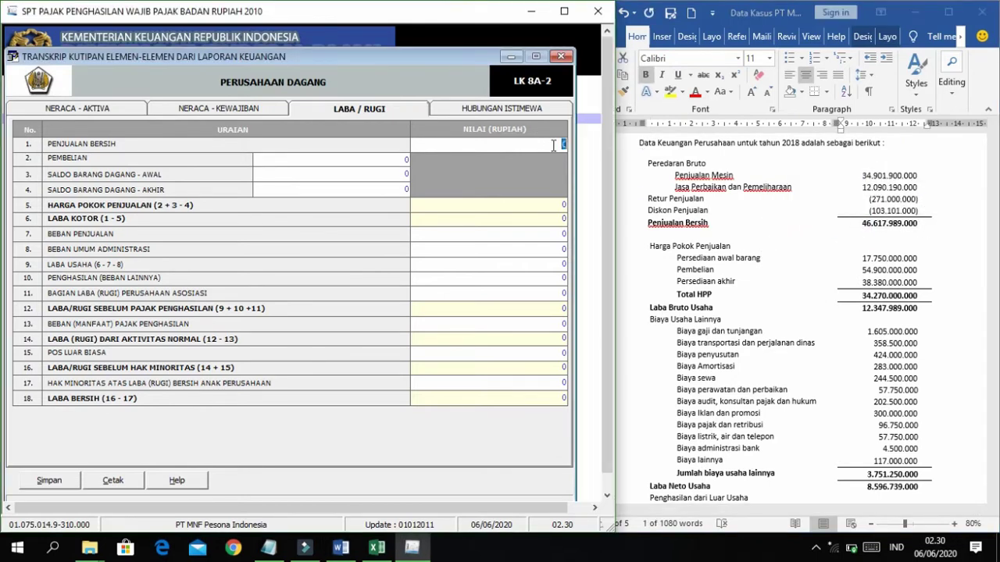
{"action": "right_click", "coordinate": [553, 145]}
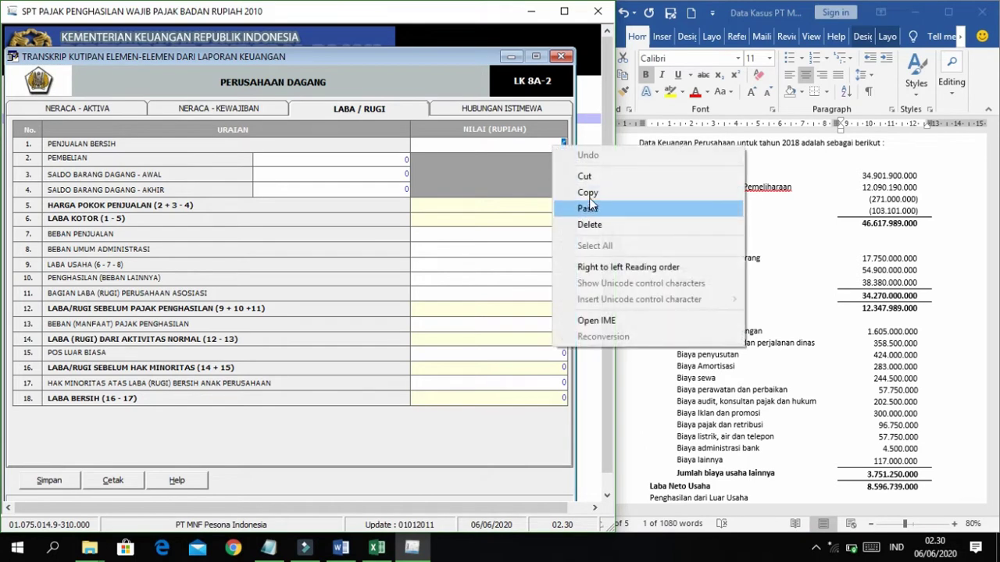
{"action": "left_click", "coordinate": [578, 211]}
{"action": "left_click", "coordinate": [353, 163]}
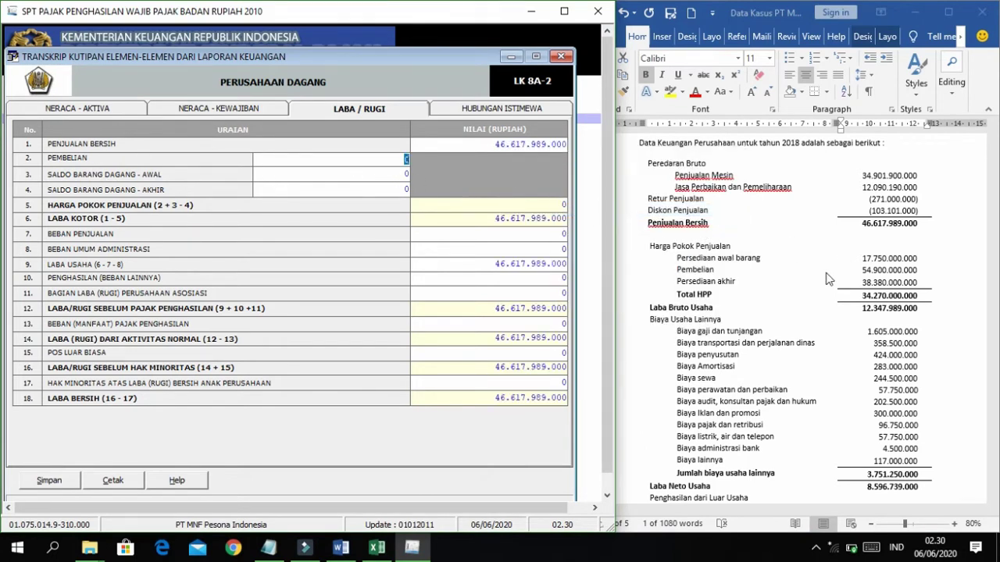
{"action": "key", "text": "alt+Tab"}
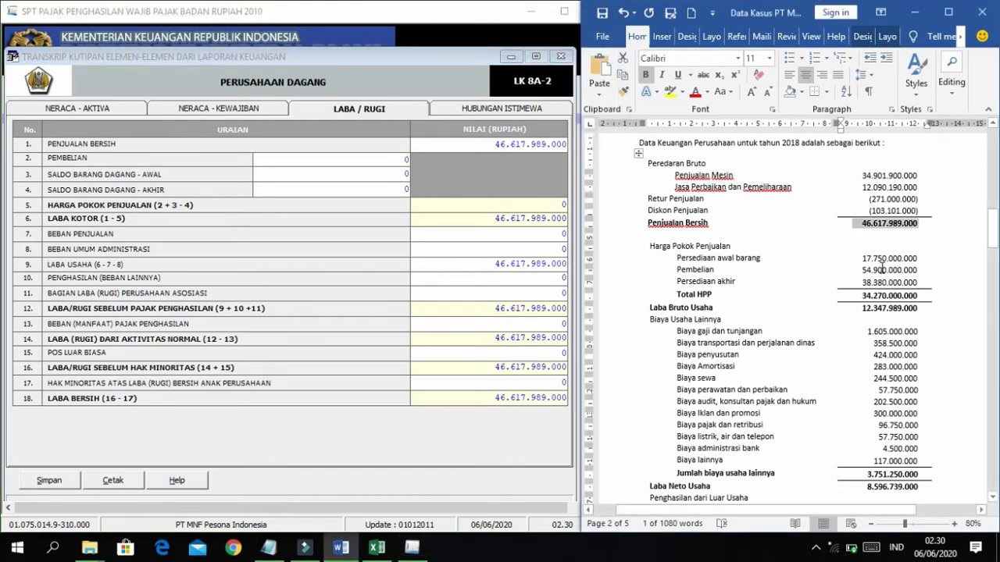
{"action": "left_click_drag", "start_coordinate": [856, 270], "coordinate": [924, 269]}
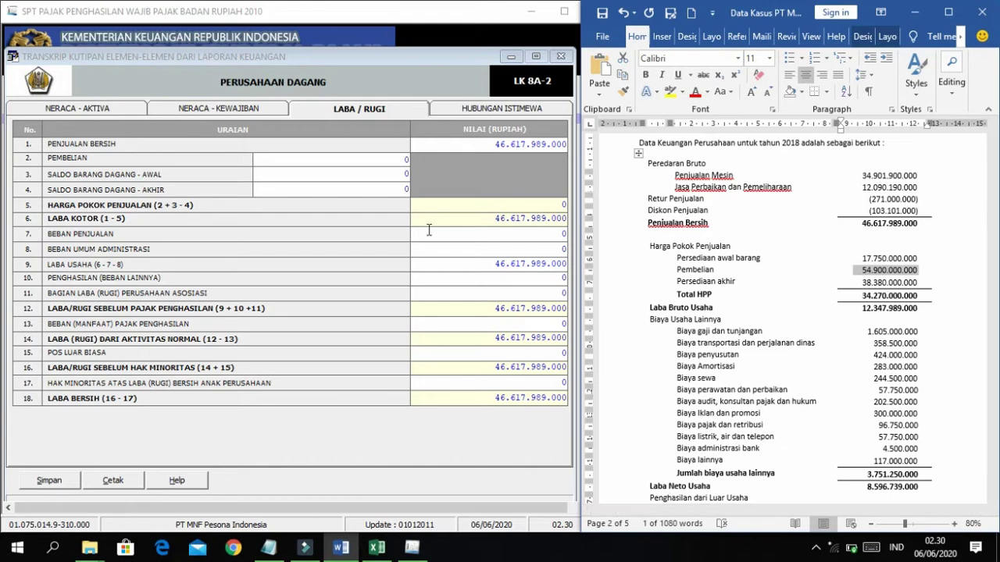
{"action": "left_click", "coordinate": [398, 161]}
{"action": "right_click", "coordinate": [396, 162]}
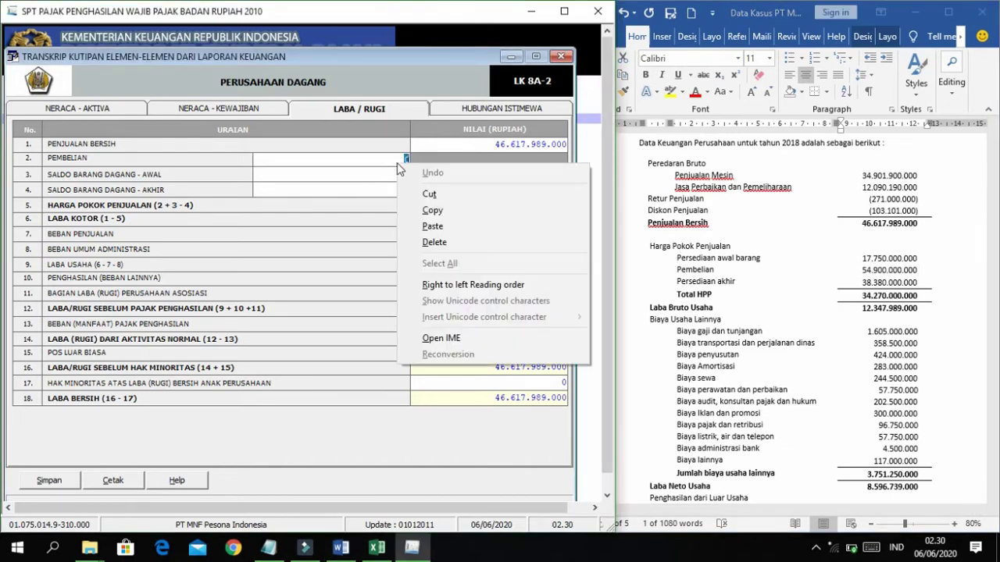
{"action": "left_click", "coordinate": [432, 226]}
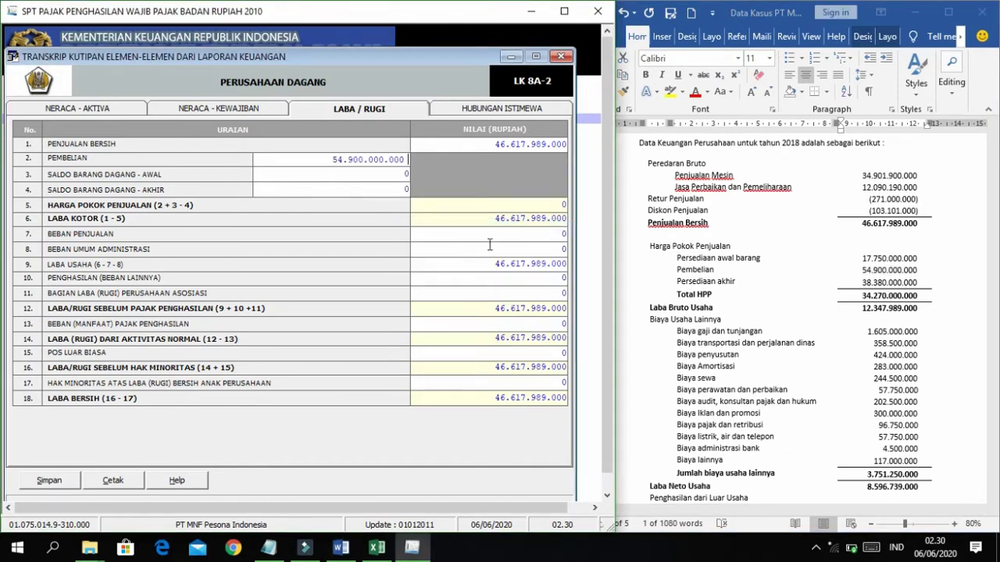
Paste opening inventory 17.750.000.000 and closing inventory 38.380.000.000 into their fields.
{"action": "left_click", "coordinate": [870, 265]}
{"action": "double_click", "coordinate": [867, 268]}
{"action": "key", "text": "super+c"}
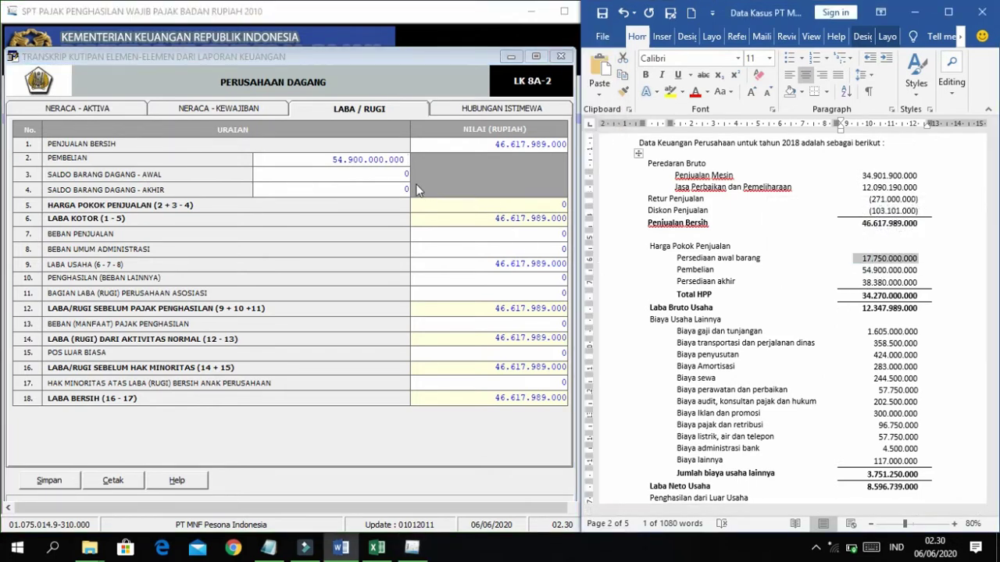
{"action": "left_click", "coordinate": [400, 170]}
{"action": "right_click", "coordinate": [401, 171]}
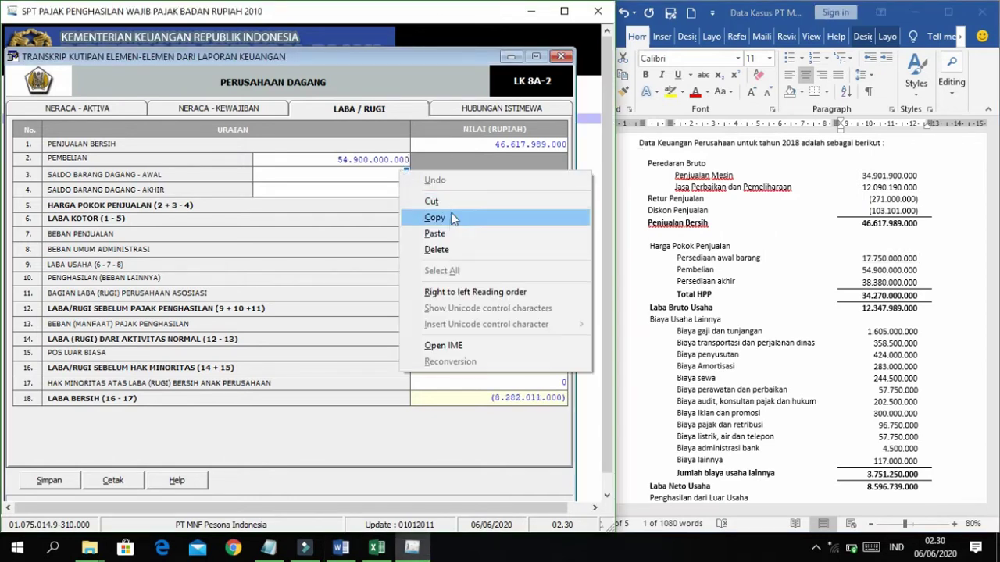
{"action": "left_click", "coordinate": [442, 233]}
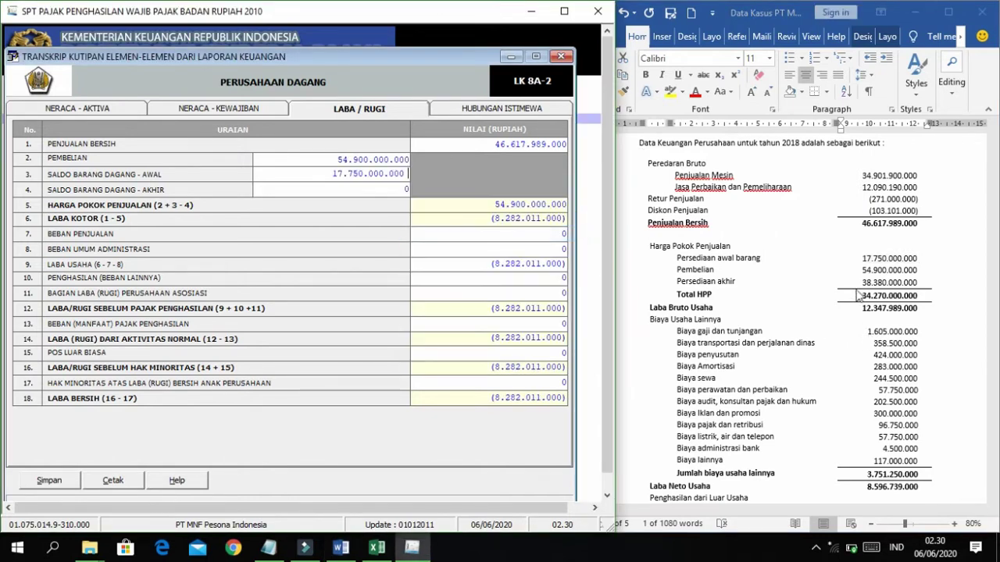
{"action": "left_click_drag", "start_coordinate": [864, 284], "coordinate": [918, 283]}
{"action": "key", "text": "super+c"}
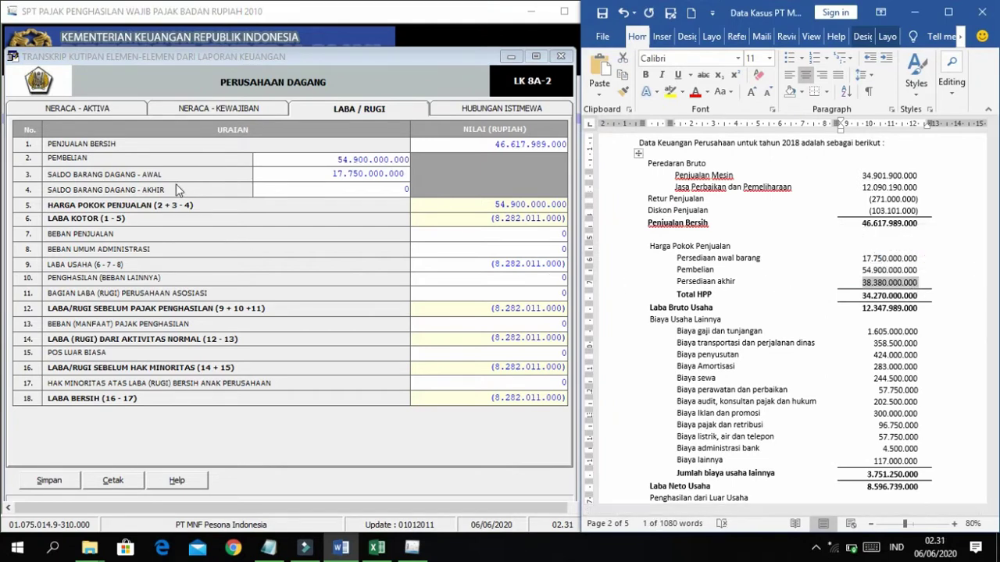
{"action": "left_click", "coordinate": [369, 189]}
{"action": "right_click", "coordinate": [364, 189]}
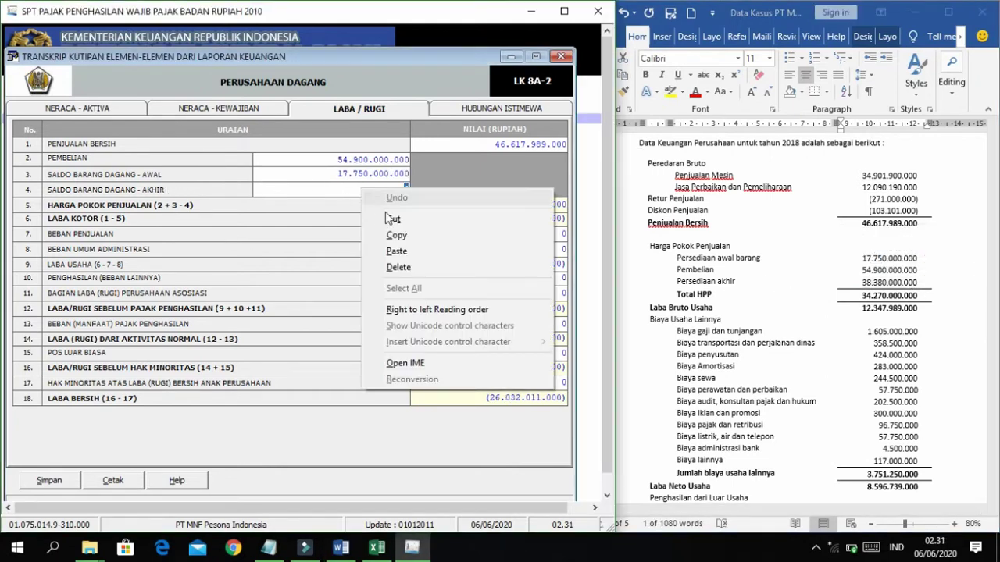
{"action": "left_click", "coordinate": [399, 252]}
{"action": "left_click", "coordinate": [452, 239]}
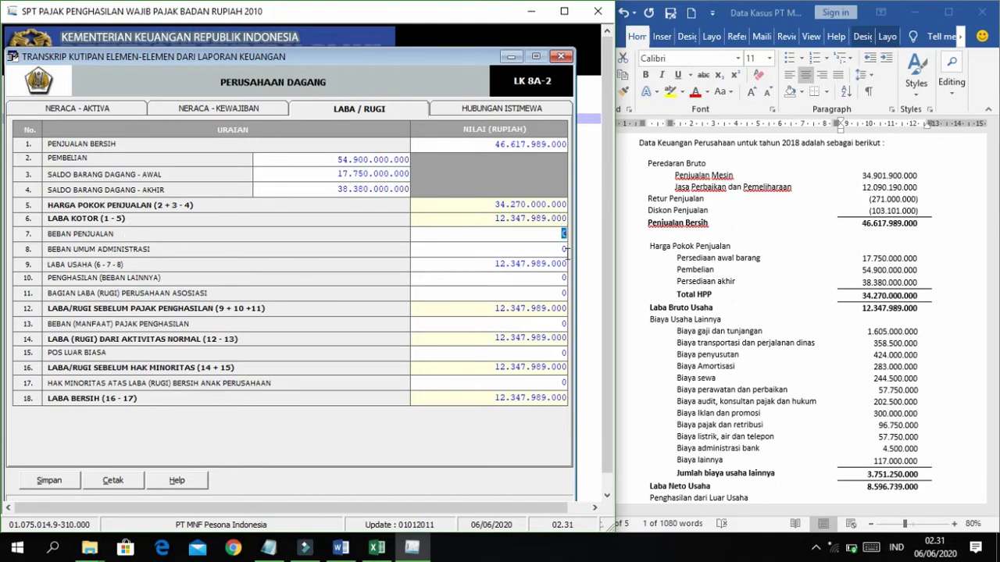
Paste general administrative expenses 3.751.250.000 into BEBAN UMUM ADMINISTRASI.
{"action": "left_click", "coordinate": [704, 244]}
{"action": "scroll", "coordinate": [723, 274], "scroll_direction": "down", "scroll_amount": 1}
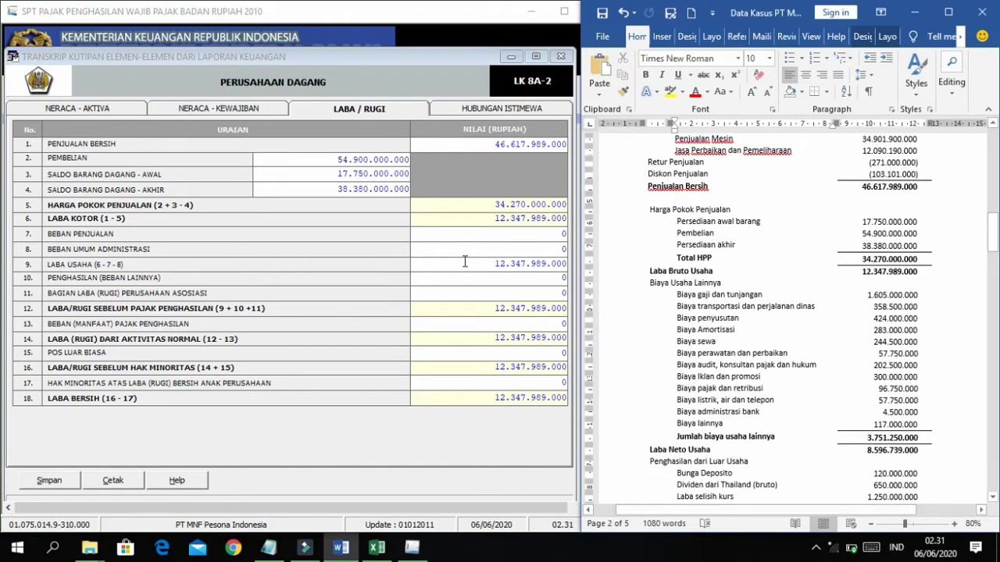
{"action": "left_click", "coordinate": [123, 238]}
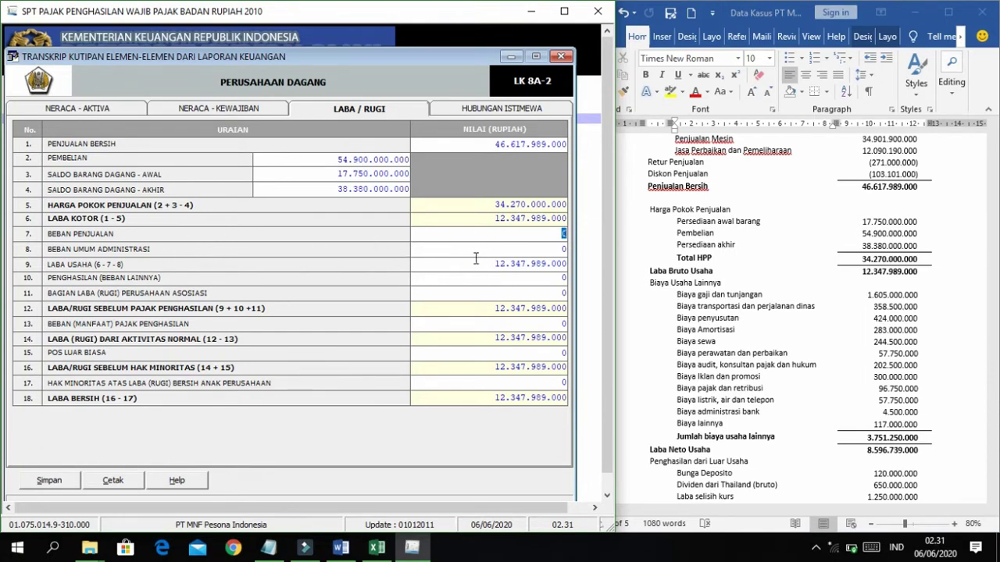
{"action": "left_click", "coordinate": [770, 251]}
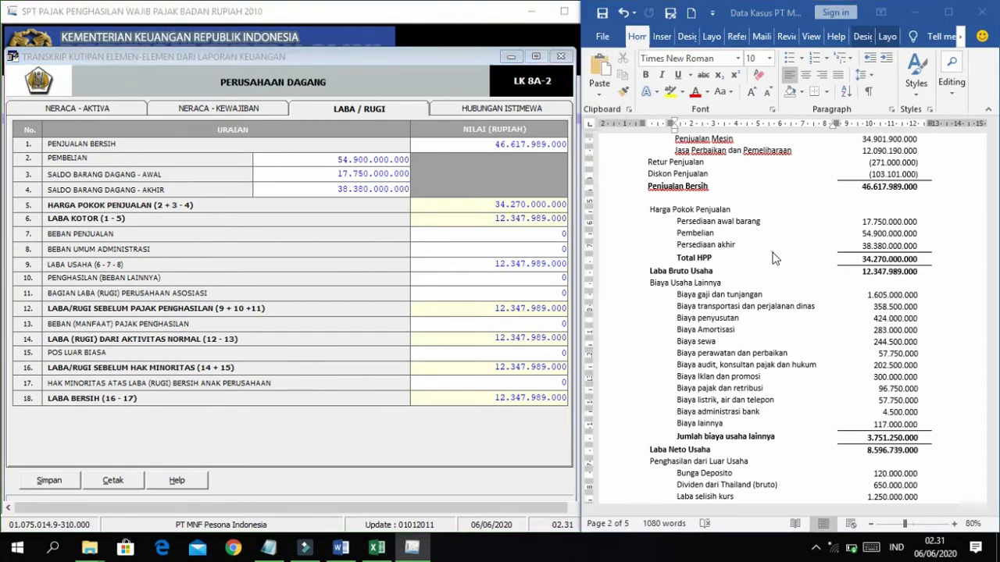
{"action": "scroll", "coordinate": [763, 279], "scroll_direction": "down", "scroll_amount": 3}
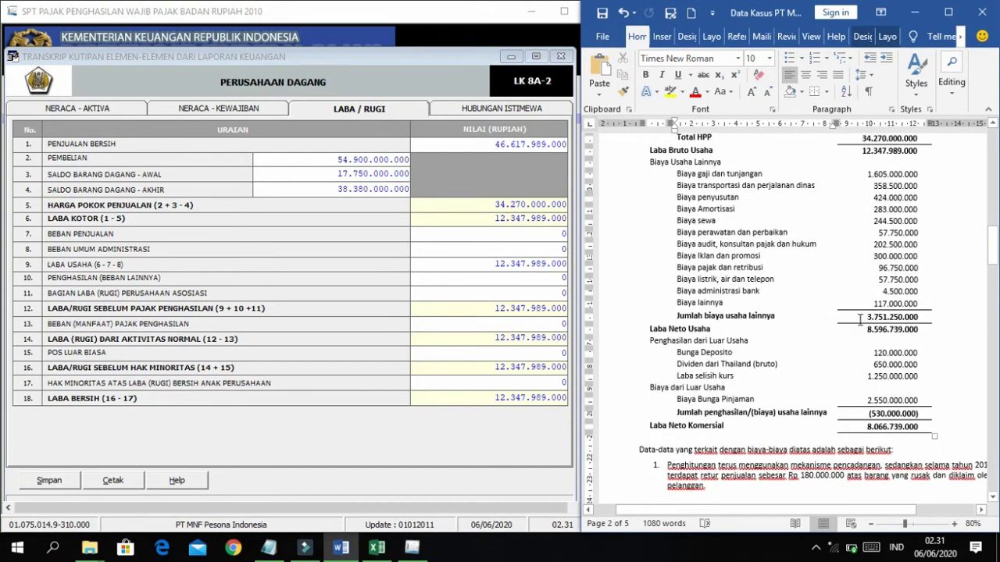
{"action": "left_click_drag", "start_coordinate": [864, 317], "coordinate": [918, 316]}
{"action": "key", "text": "super+c"}
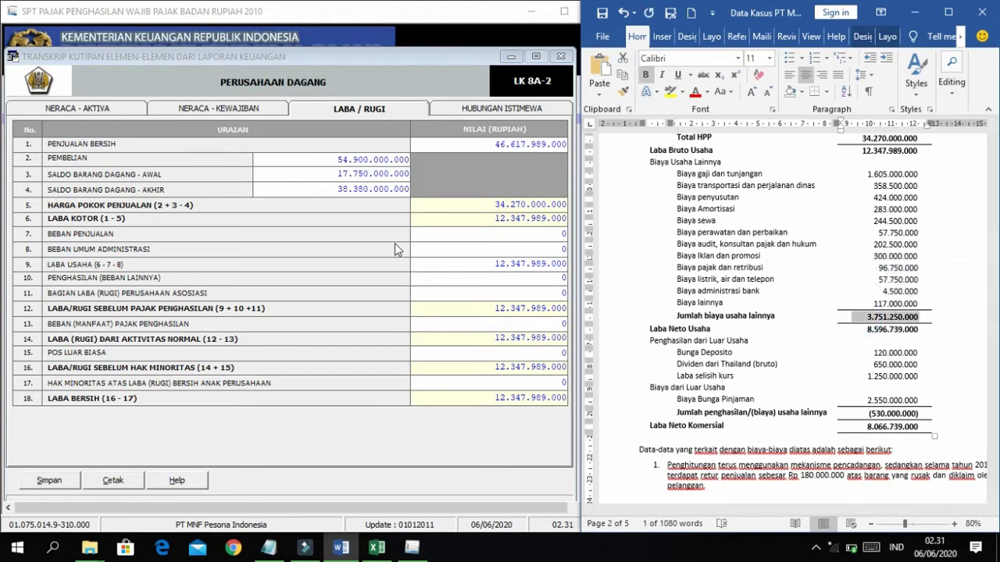
{"action": "left_click", "coordinate": [542, 254]}
{"action": "right_click", "coordinate": [542, 253]}
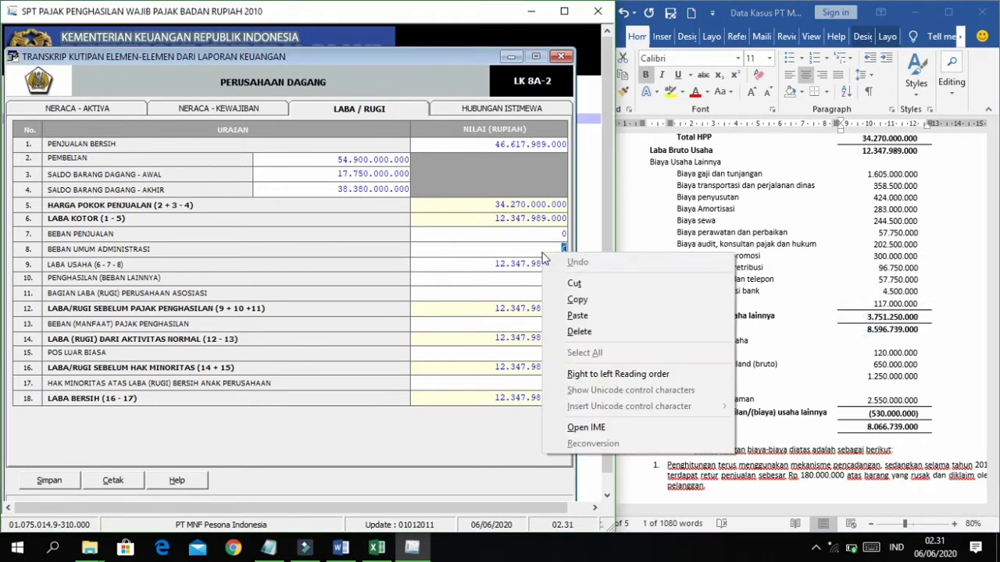
{"action": "left_click", "coordinate": [578, 316]}
{"action": "left_click", "coordinate": [510, 281]}
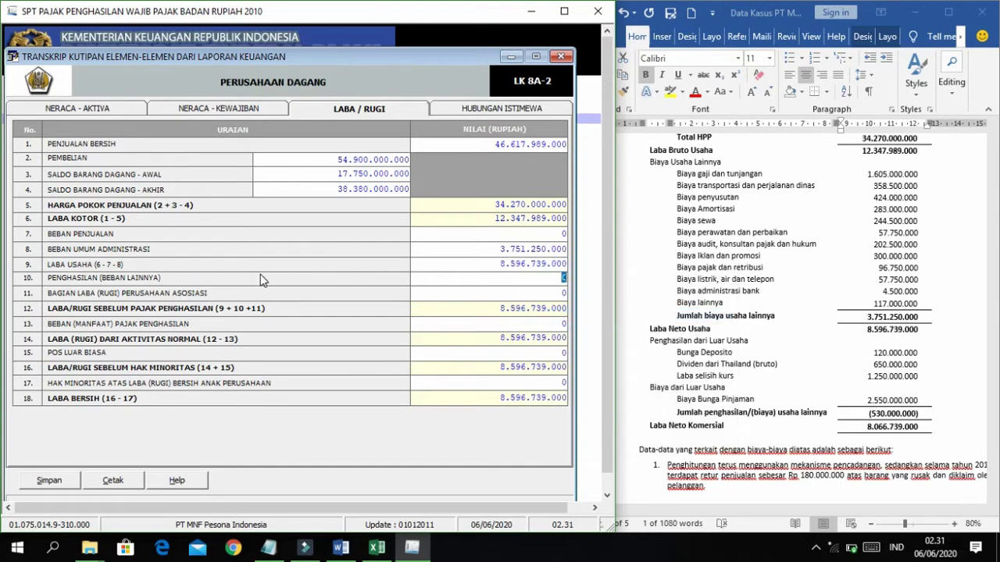
Paste (530.000.000) into PENGHASILAN (BEBAN LAINNYA) so net profit becomes 8.066.739.000.
{"action": "left_click", "coordinate": [685, 308]}
{"action": "scroll", "coordinate": [738, 358], "scroll_direction": "down", "scroll_amount": 3}
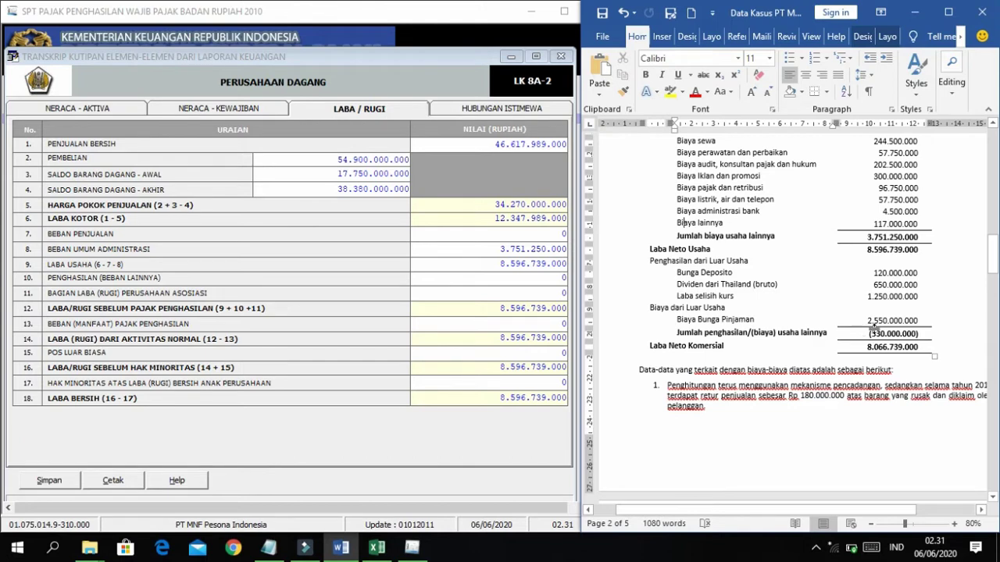
{"action": "left_click_drag", "start_coordinate": [869, 334], "coordinate": [920, 334]}
{"action": "key", "text": "super+c"}
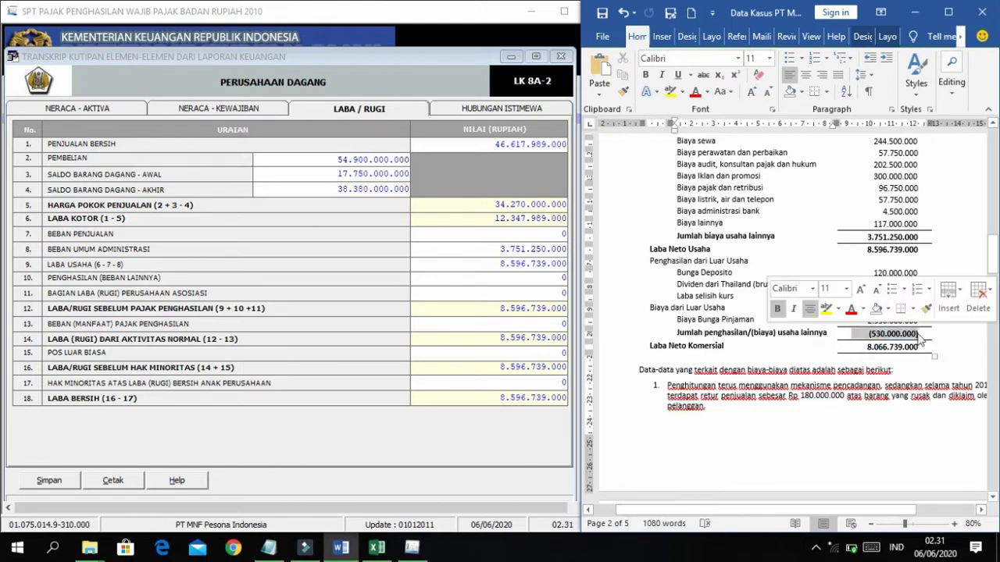
{"action": "left_click", "coordinate": [539, 275]}
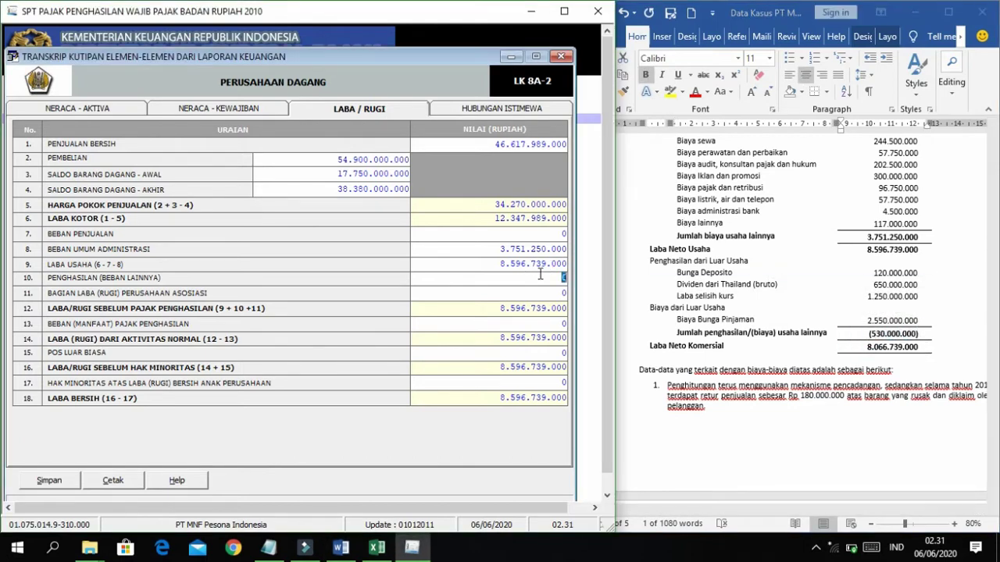
{"action": "right_click", "coordinate": [539, 274]}
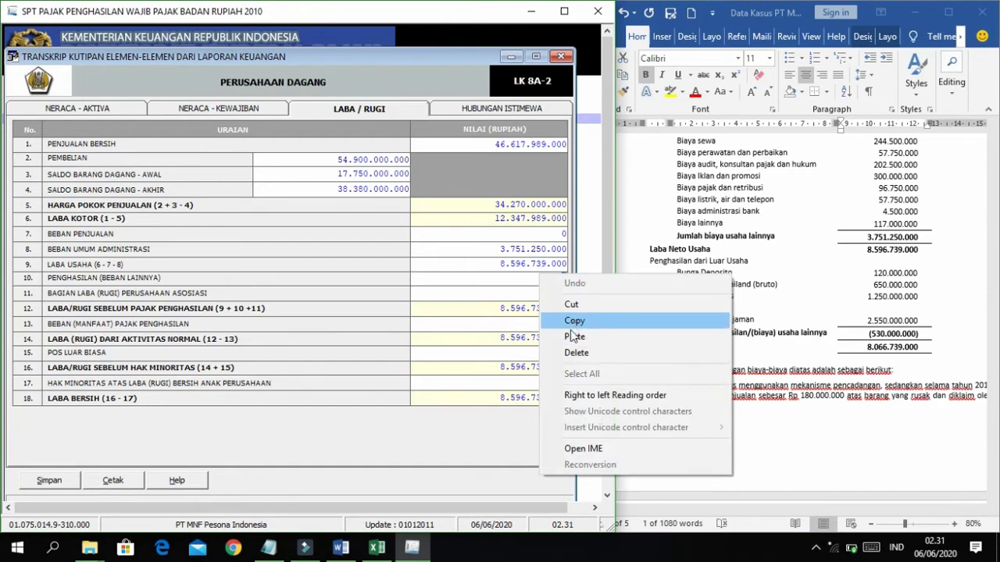
{"action": "left_click", "coordinate": [574, 337]}
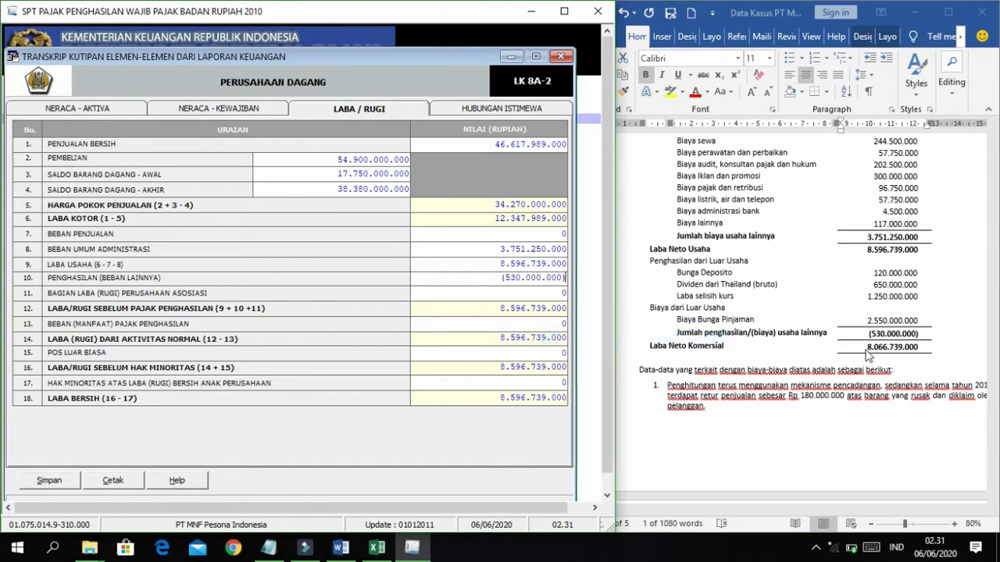
{"action": "left_click", "coordinate": [502, 294]}
{"action": "left_click", "coordinate": [788, 269]}
{"action": "scroll", "coordinate": [748, 356], "scroll_direction": "up", "scroll_amount": 3}
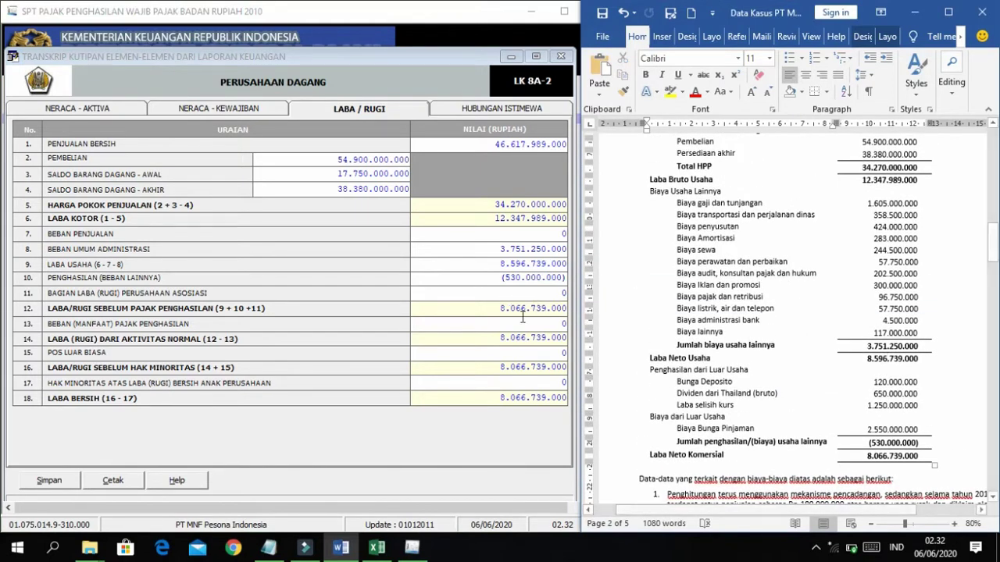
Verify the form's net profit 8.066.739.000 matches Laba Neto Komersial in the Word data.
{"action": "left_click", "coordinate": [383, 334]}
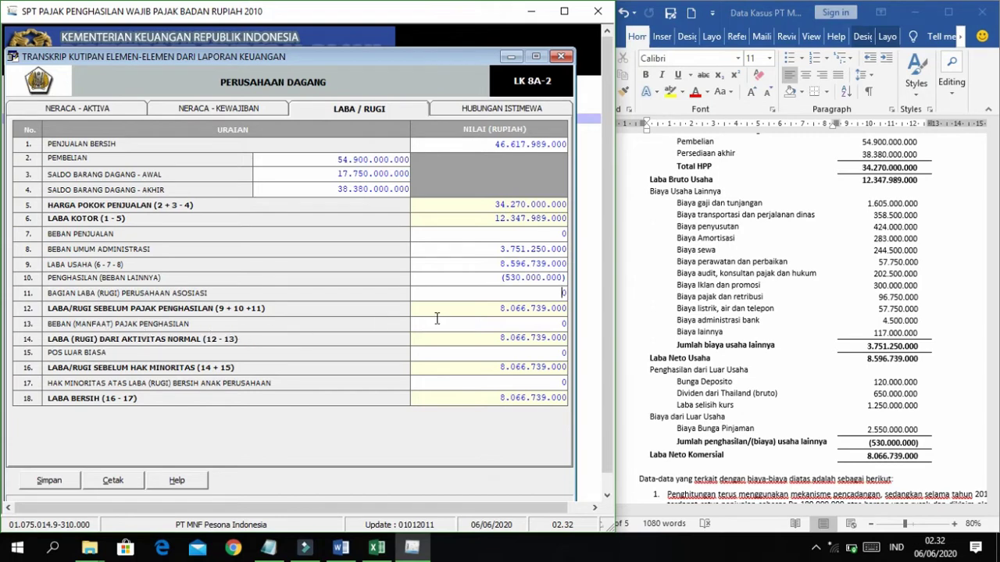
{"action": "left_click", "coordinate": [737, 323]}
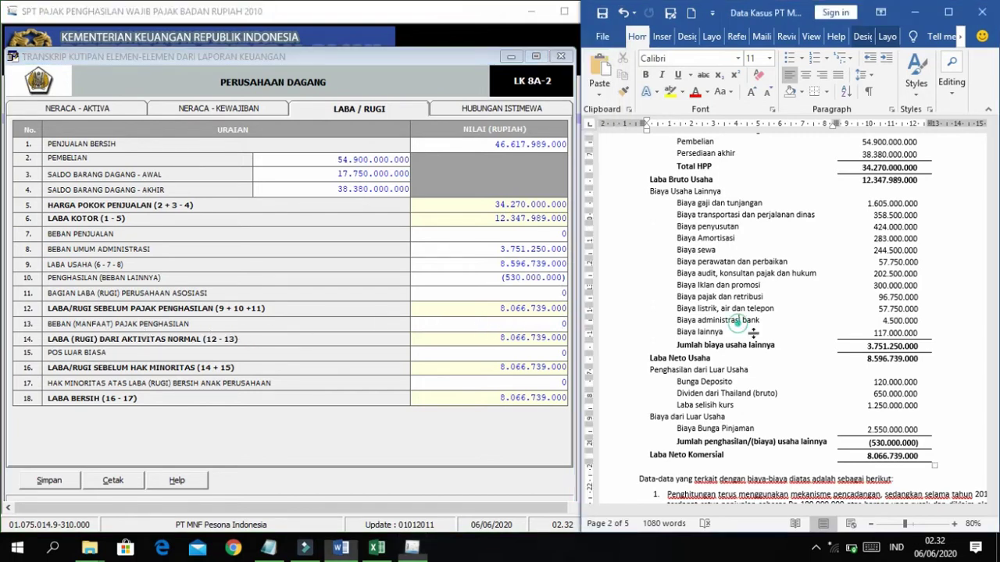
{"action": "scroll", "coordinate": [738, 323], "scroll_direction": "down", "scroll_amount": 3}
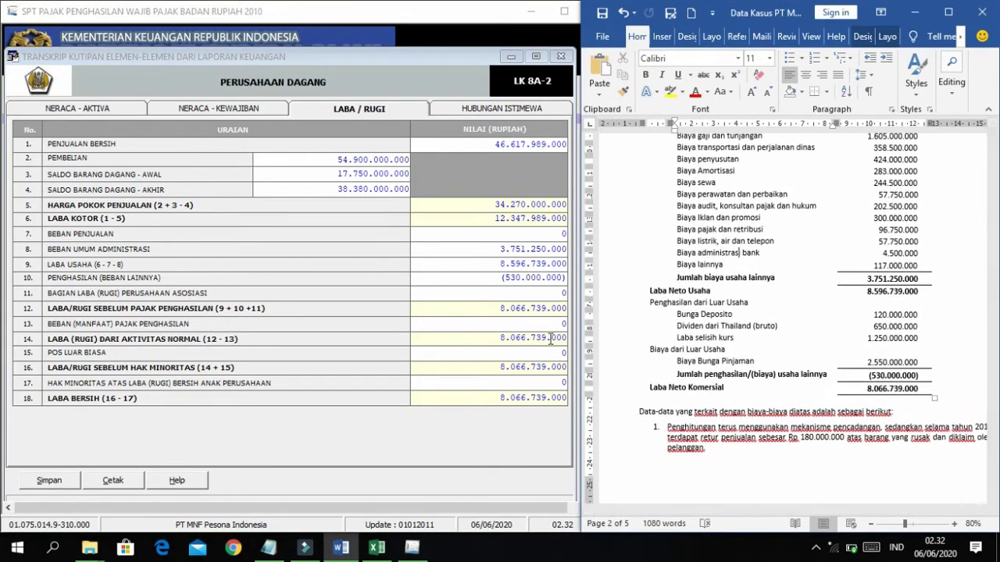
{"action": "left_click", "coordinate": [416, 361]}
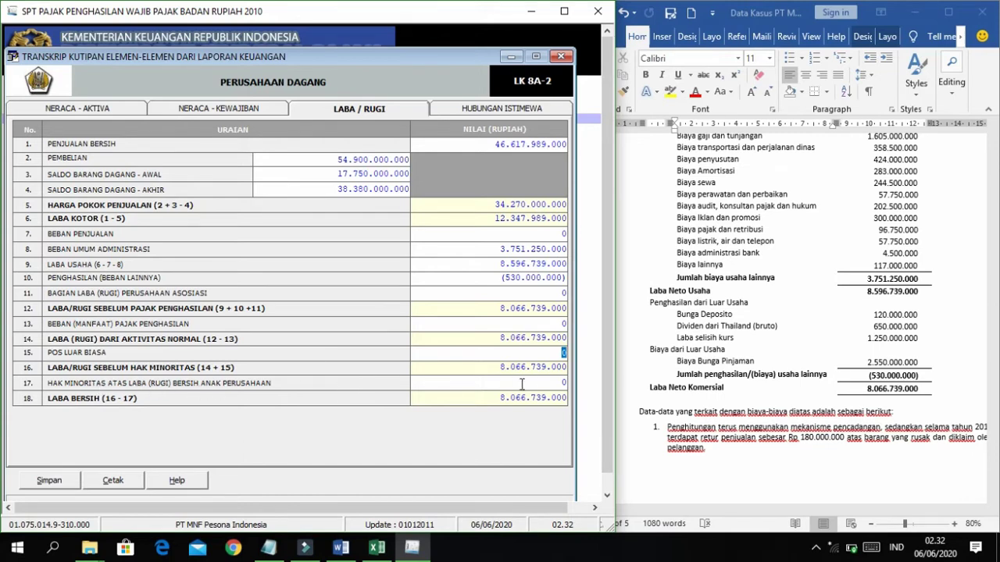
{"action": "left_click", "coordinate": [767, 339]}
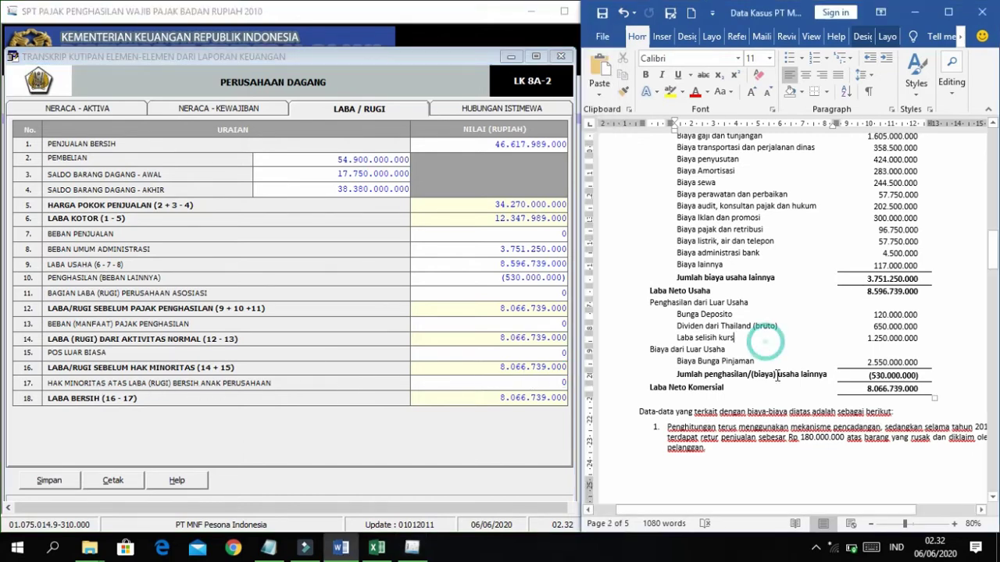
{"action": "scroll", "coordinate": [766, 336], "scroll_direction": "down", "scroll_amount": 1}
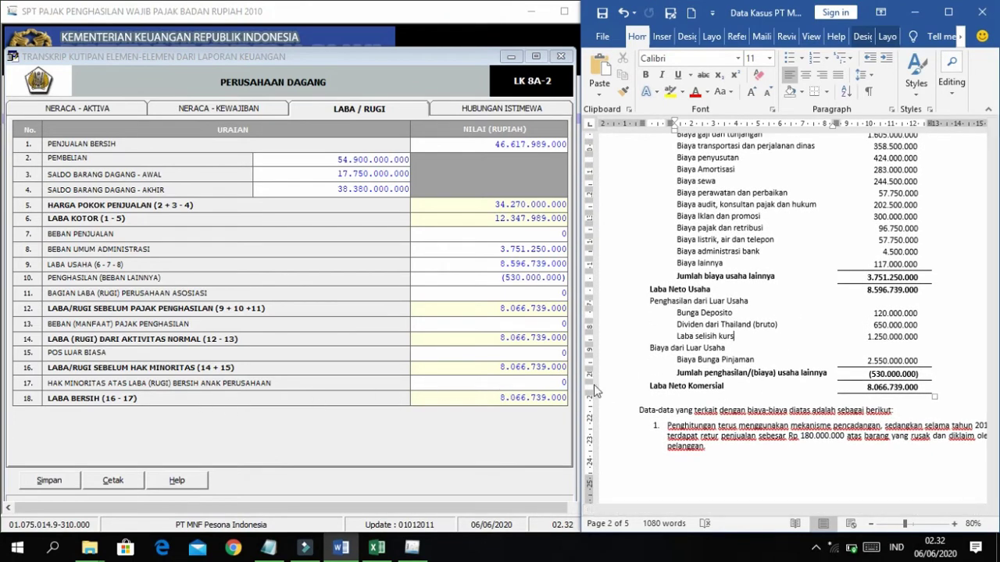
{"action": "left_click_drag", "start_coordinate": [867, 388], "coordinate": [927, 388]}
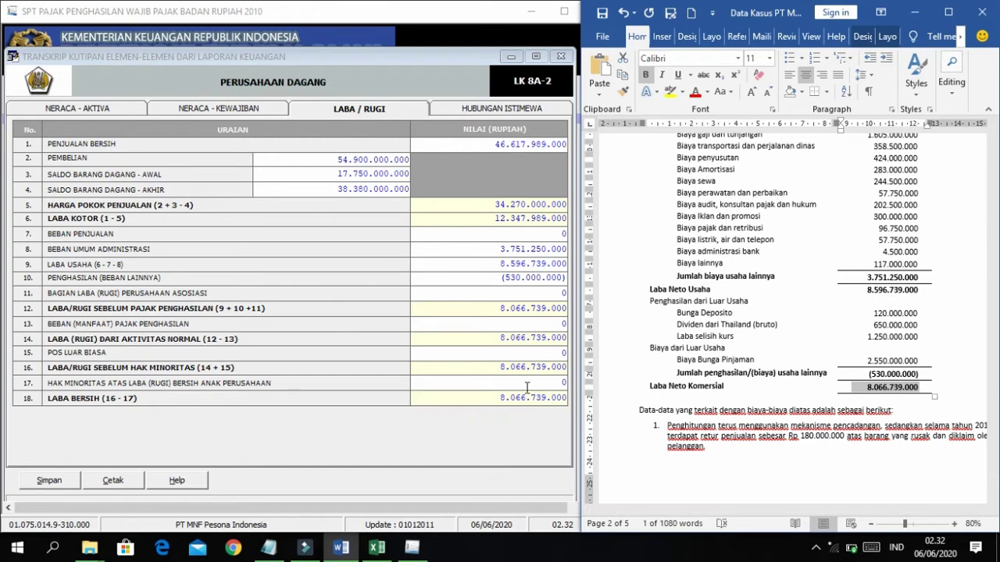
{"action": "left_click_drag", "start_coordinate": [495, 397], "coordinate": [588, 408]}
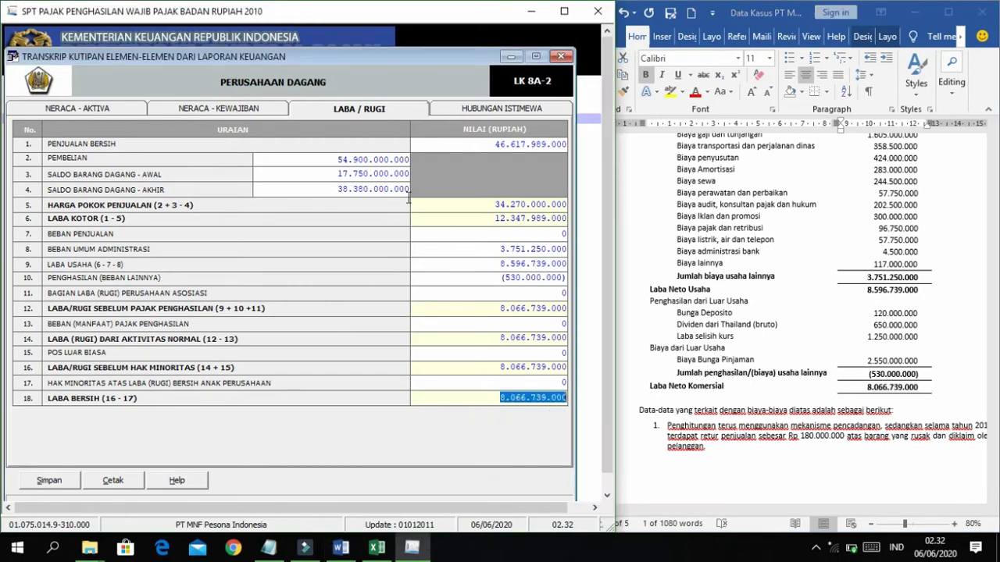
Save the LK 8A-2 transcript, confirm the saved message, and close the Transkrip window.
{"action": "left_click", "coordinate": [48, 478]}
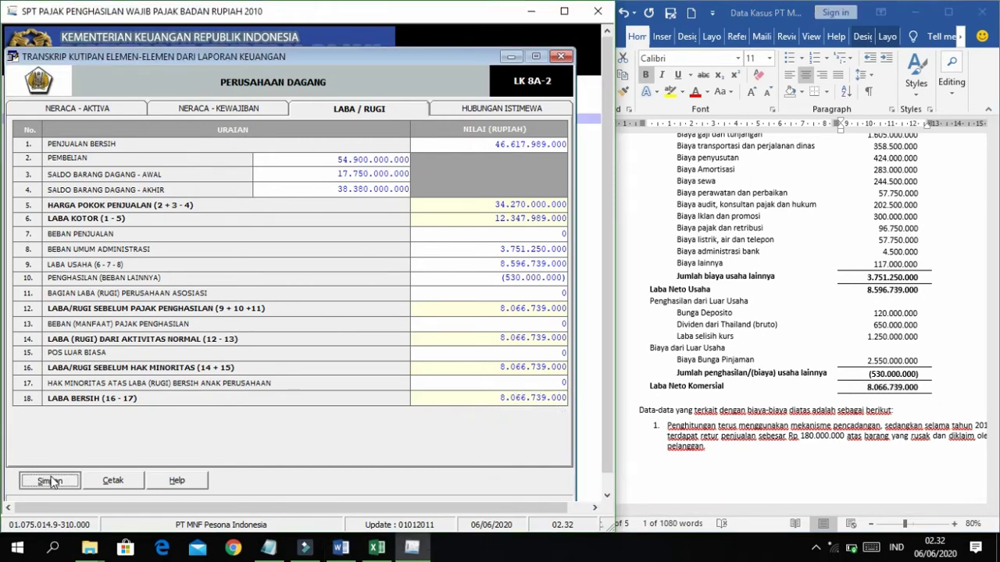
{"action": "left_click", "coordinate": [479, 322]}
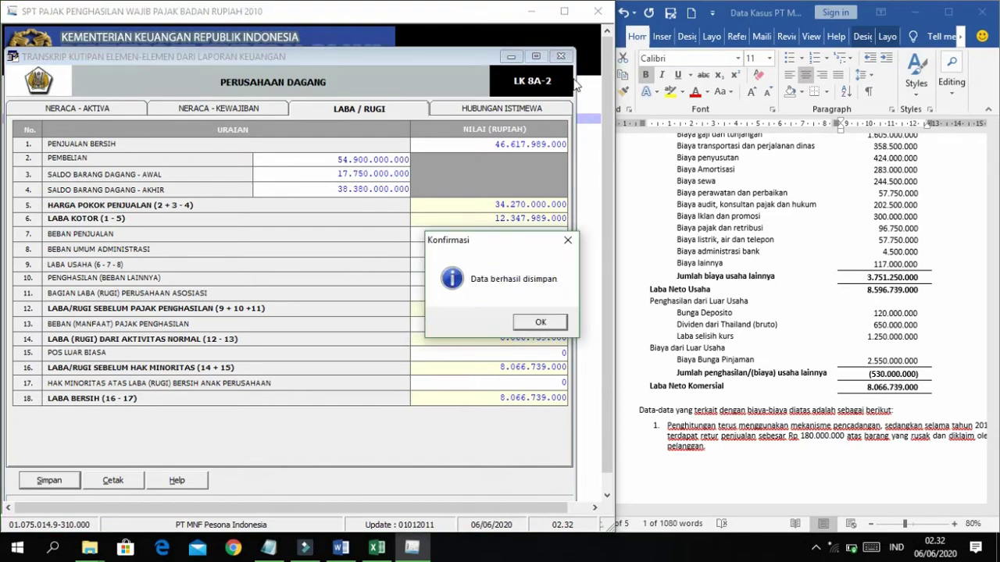
{"action": "left_click", "coordinate": [564, 321]}
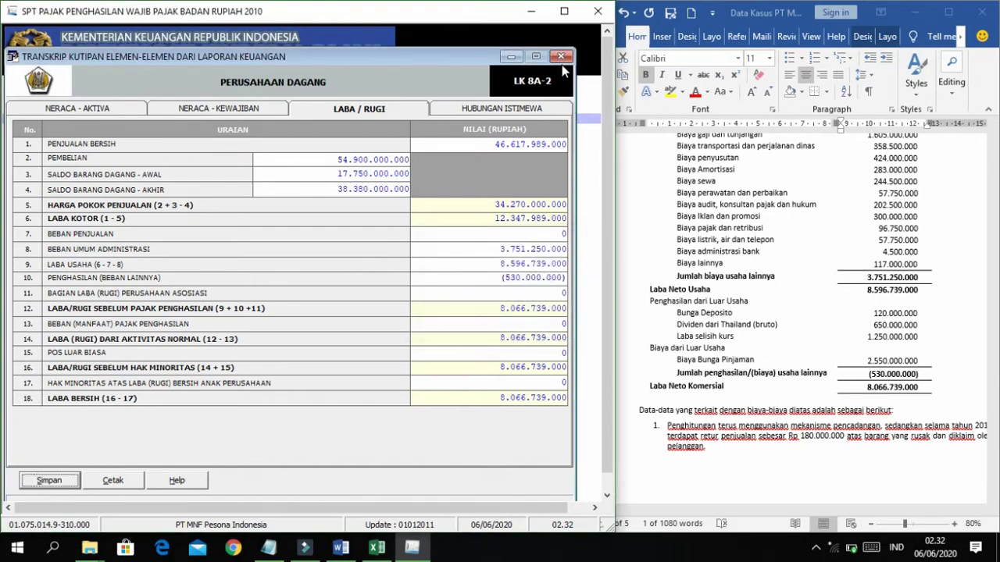
{"action": "left_click", "coordinate": [562, 62]}
{"action": "left_click", "coordinate": [564, 11]}
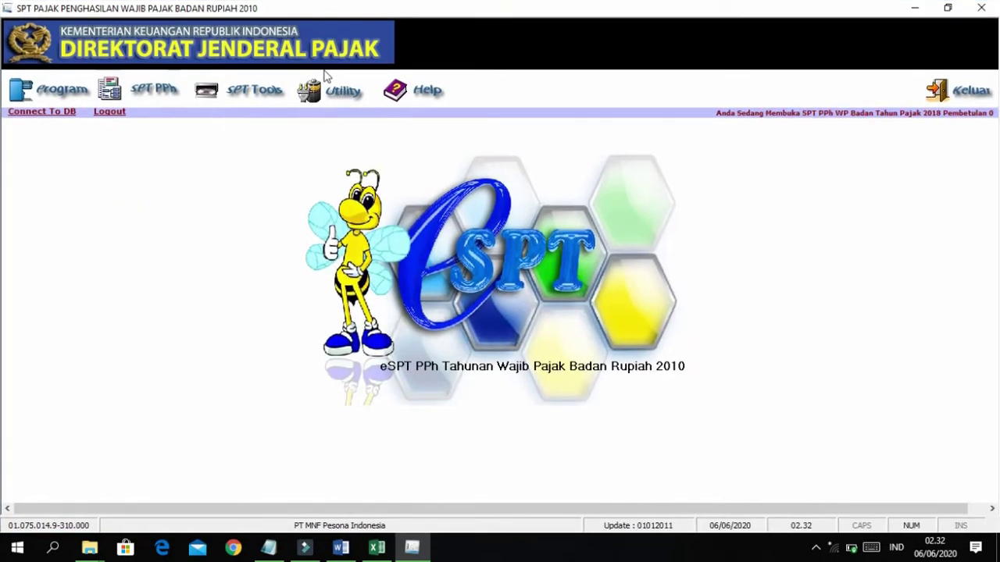
Open Formulir 1771-V and confirm its shareholder list is empty with Hapus.
{"action": "left_click", "coordinate": [167, 91]}
{"action": "mouse_move", "coordinate": [240, 135]}
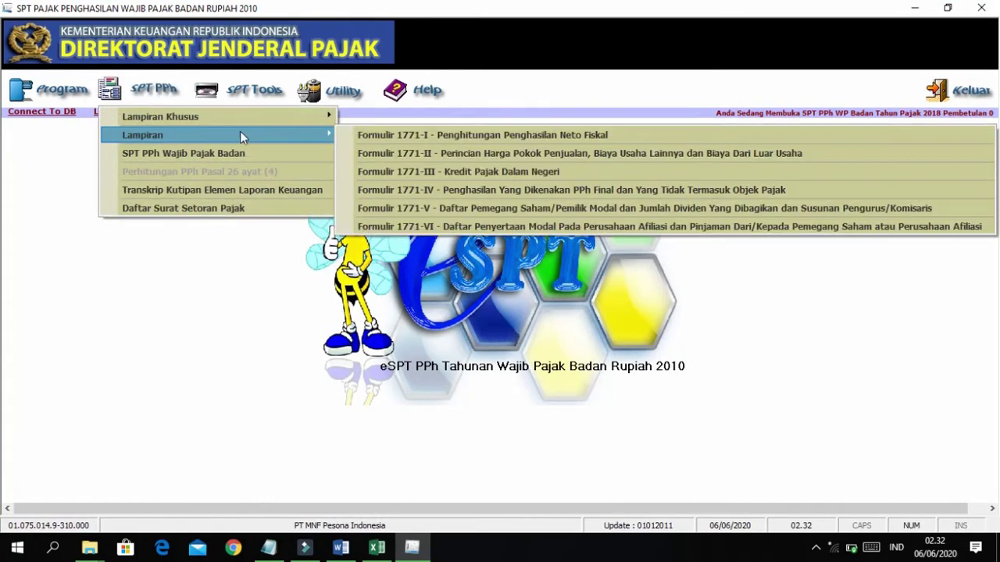
{"action": "left_click", "coordinate": [416, 210]}
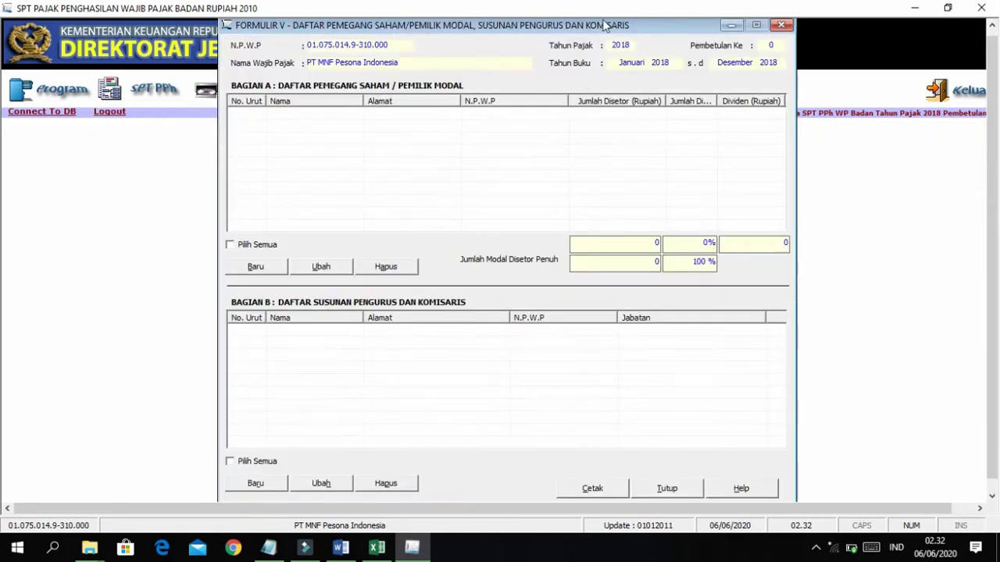
{"action": "left_click_drag", "start_coordinate": [594, 30], "coordinate": [565, 46]}
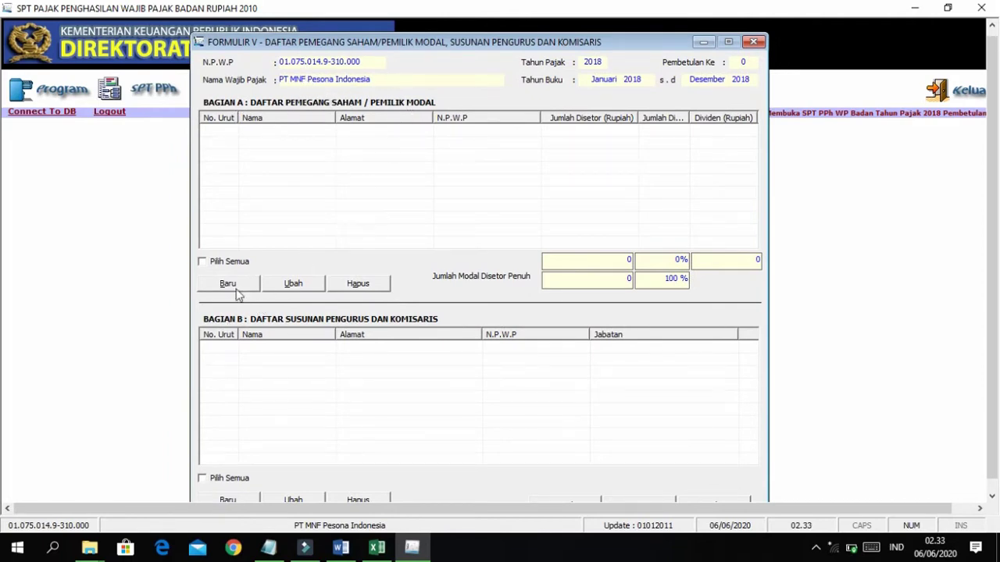
{"action": "left_click", "coordinate": [351, 286]}
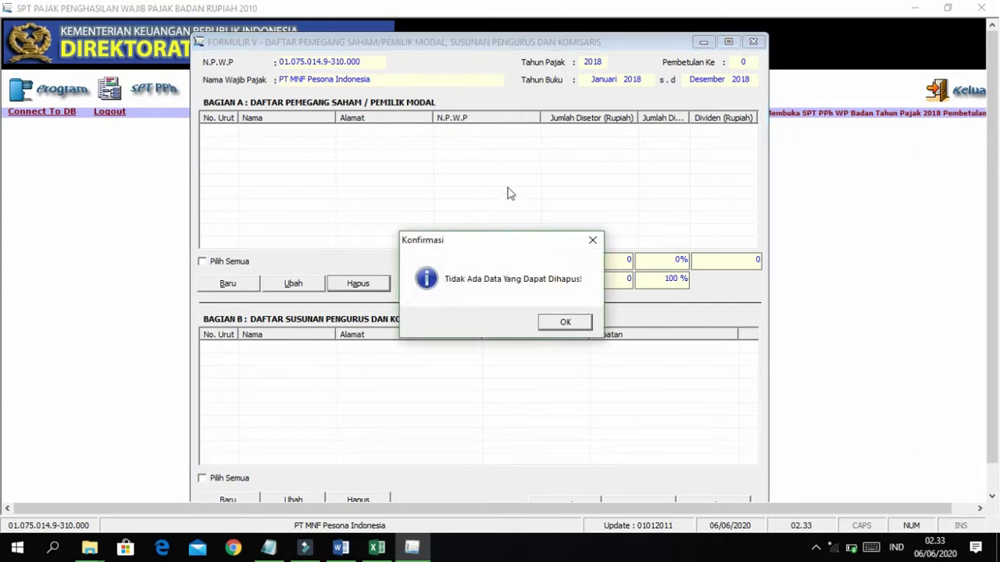
{"action": "left_click", "coordinate": [562, 325]}
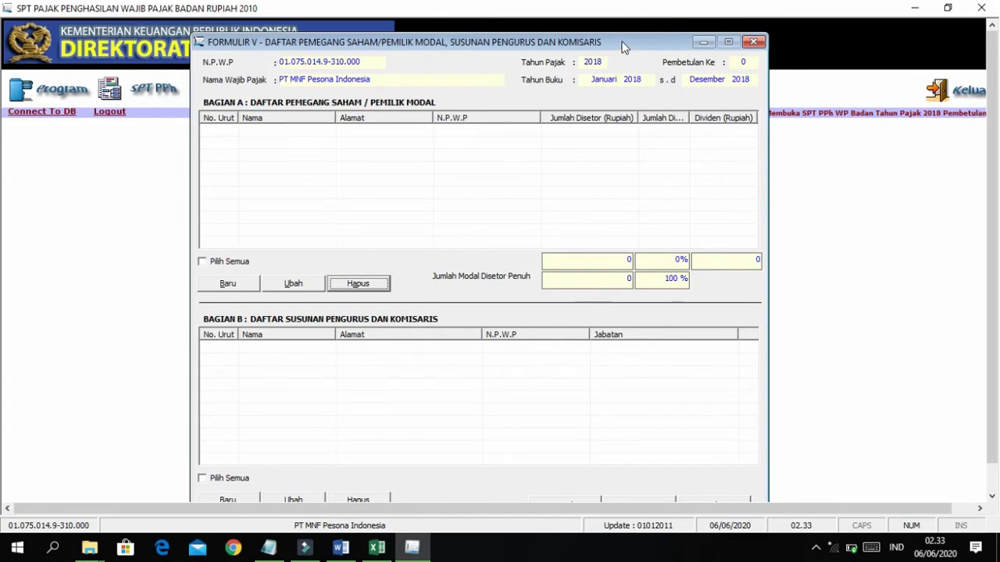
Tile the Formulir V window left of Word, which shows the shareholder table.
{"action": "left_click_drag", "start_coordinate": [623, 47], "coordinate": [513, 35]}
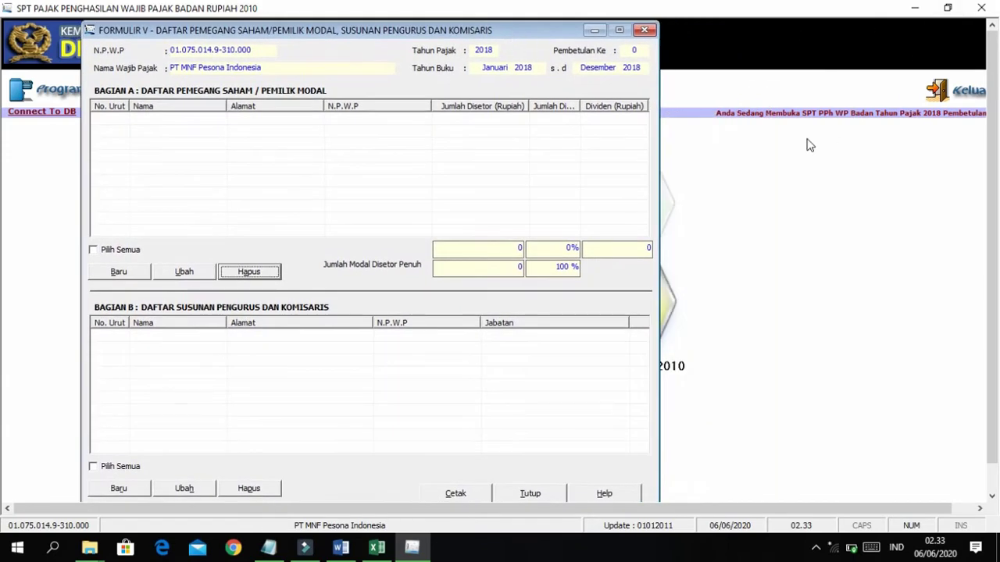
{"action": "key", "text": "super+Left"}
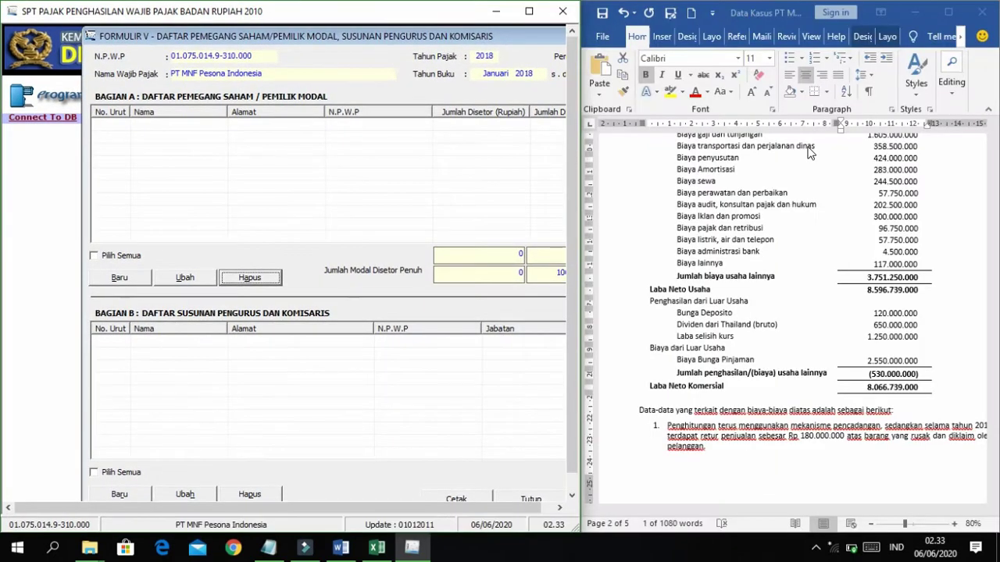
{"action": "left_click", "coordinate": [762, 232]}
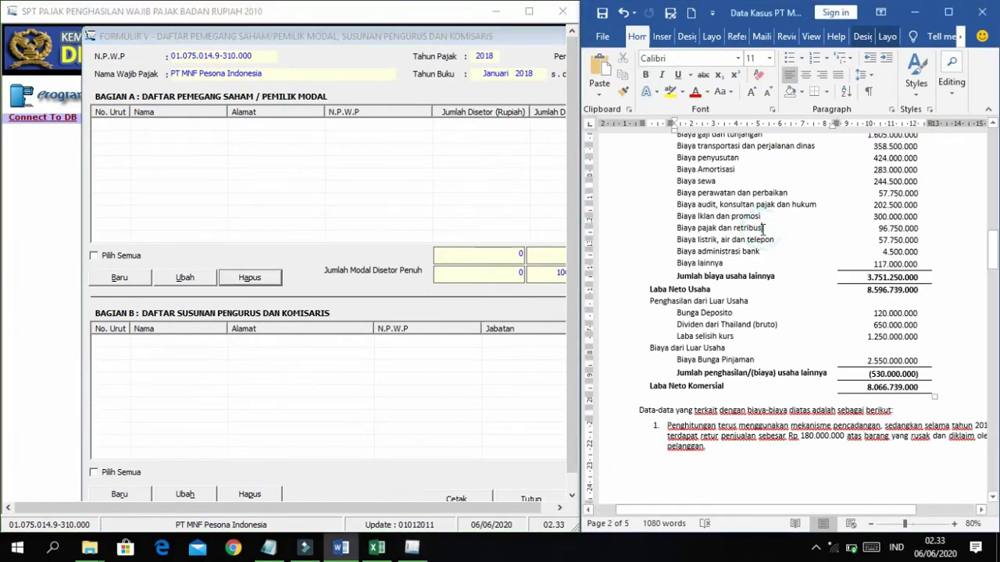
{"action": "scroll", "coordinate": [762, 230], "scroll_direction": "up", "scroll_amount": 10}
{"action": "scroll", "coordinate": [762, 230], "scroll_direction": "up", "scroll_amount": 8}
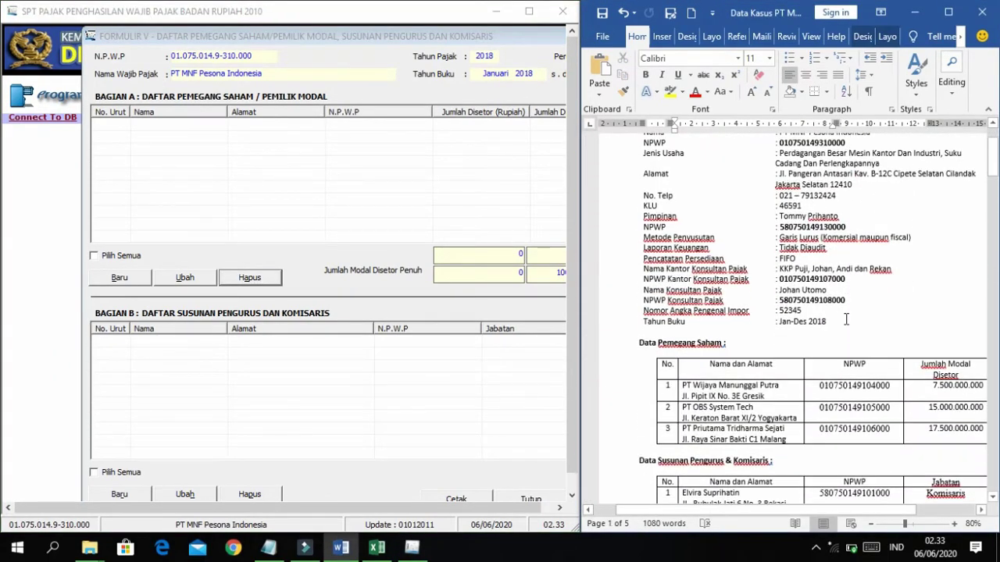
{"action": "scroll", "coordinate": [845, 317], "scroll_direction": "up", "scroll_amount": 2, "text": "ctrl"}
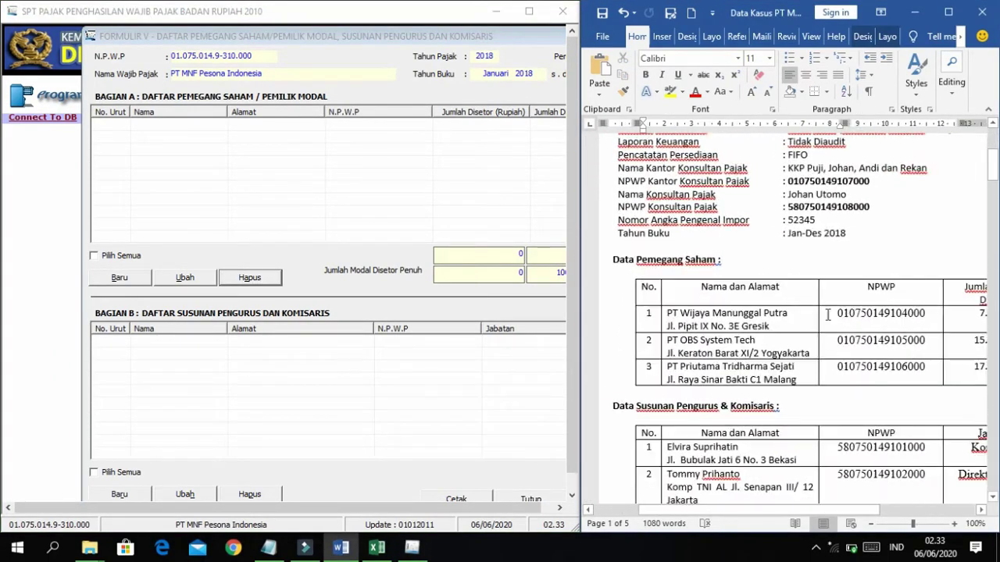
{"action": "scroll", "coordinate": [830, 314], "scroll_direction": "down", "scroll_amount": 2, "text": "ctrl"}
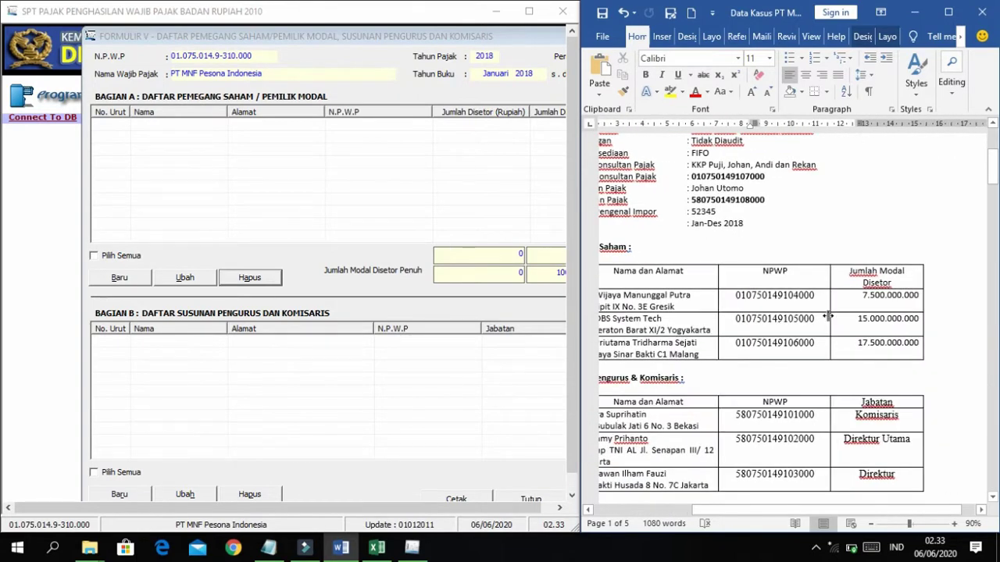
{"action": "scroll", "coordinate": [829, 314], "scroll_direction": "up", "scroll_amount": 1, "text": "ctrl"}
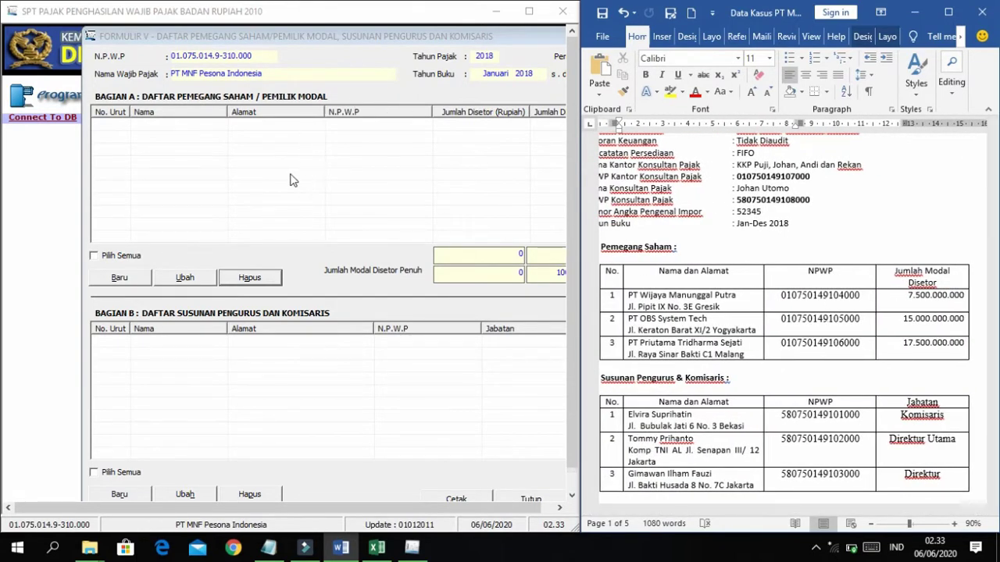
{"action": "left_click", "coordinate": [305, 90]}
{"action": "left_click_drag", "start_coordinate": [327, 40], "coordinate": [249, 50]}
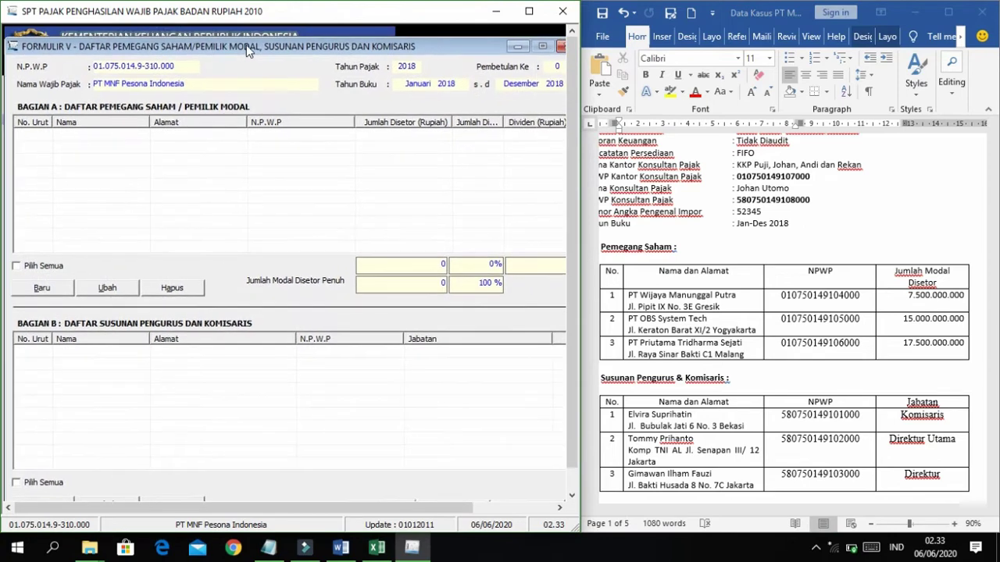
Start a new shareholder entry with total paid-up capital of 40.000.000.000.
{"action": "left_click", "coordinate": [57, 289]}
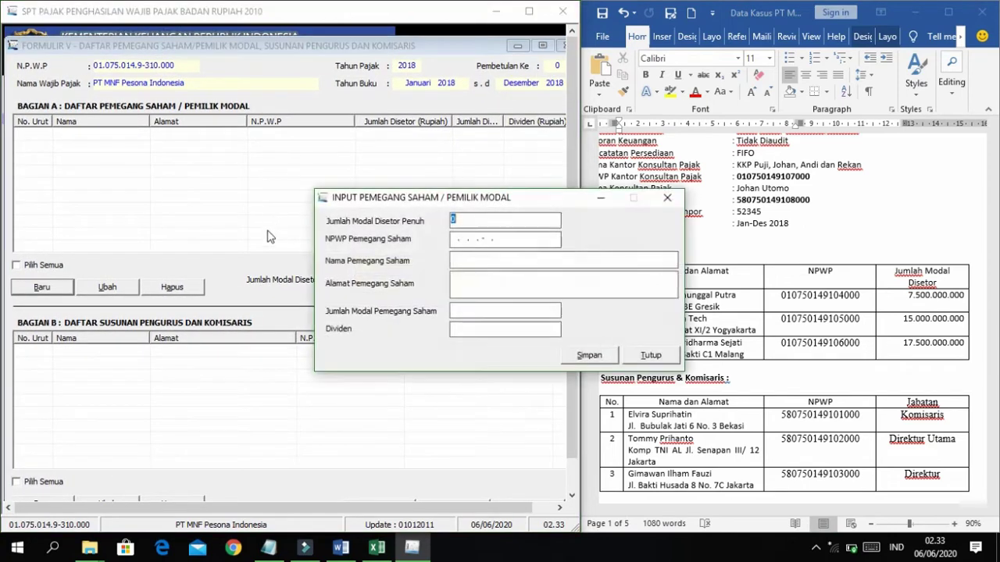
{"action": "left_click_drag", "start_coordinate": [525, 196], "coordinate": [375, 163]}
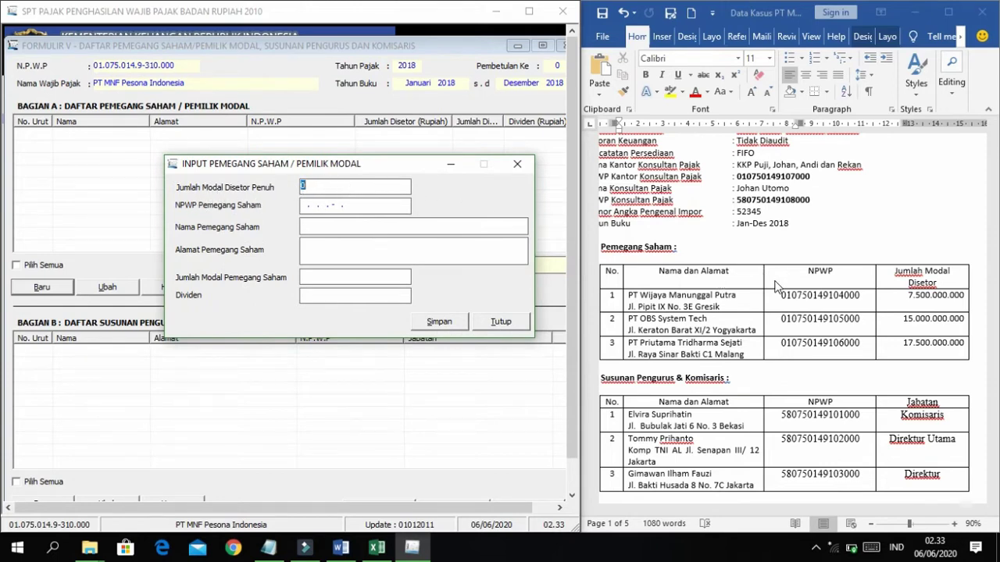
{"action": "left_click", "coordinate": [829, 288]}
{"action": "scroll", "coordinate": [877, 323], "scroll_direction": "down", "scroll_amount": 1}
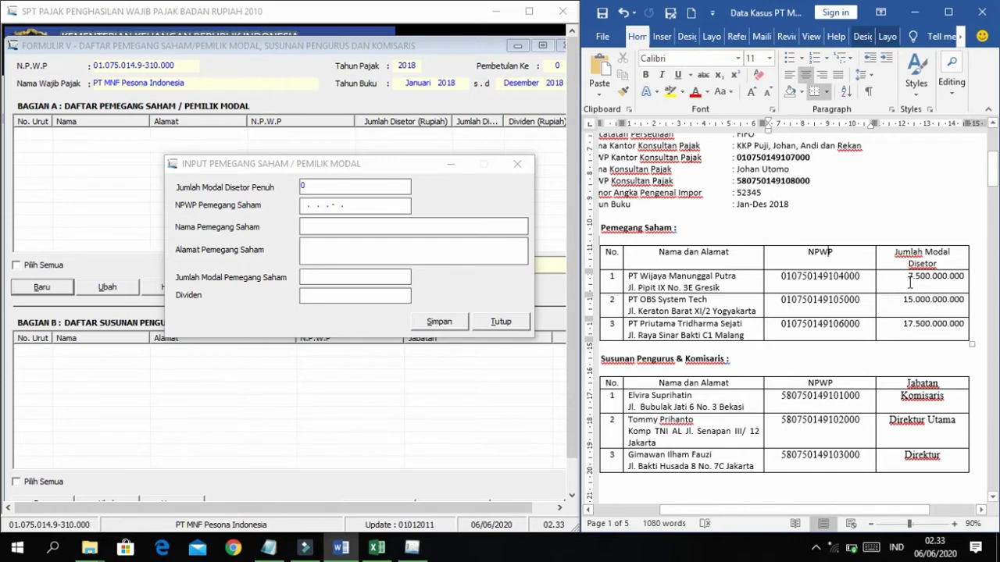
{"action": "left_click", "coordinate": [315, 189]}
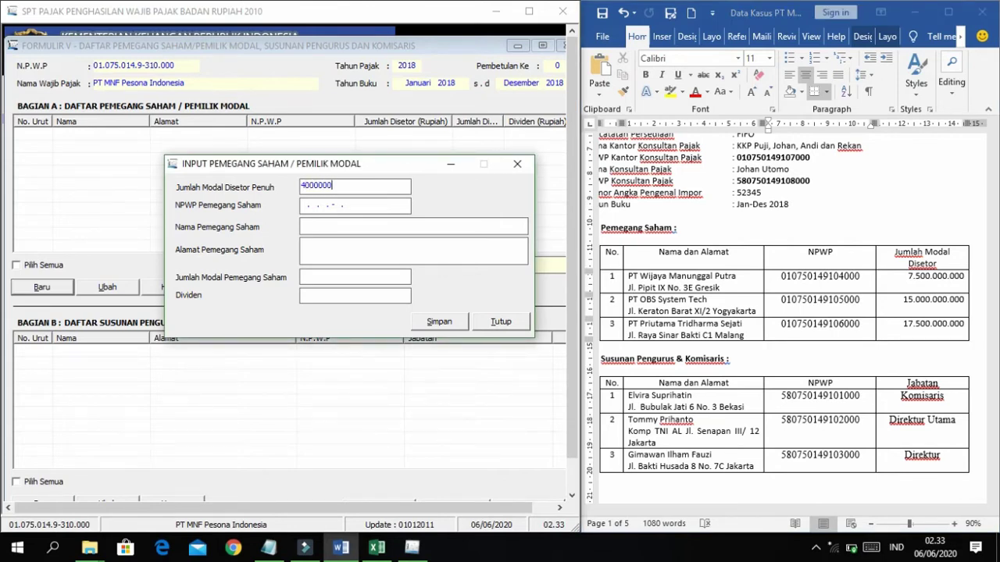
{"action": "key", "text": "Tab"}
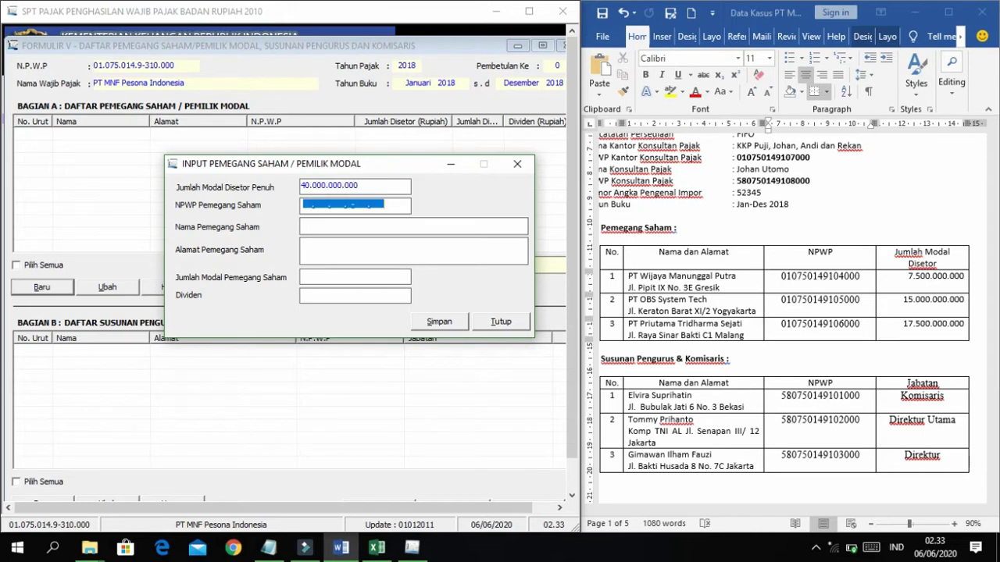
{"action": "left_click", "coordinate": [783, 281]}
Copy the first shareholder's NPWP and the name PT Wijaya Manunggal Putra into the form.
{"action": "double_click", "coordinate": [811, 280]}
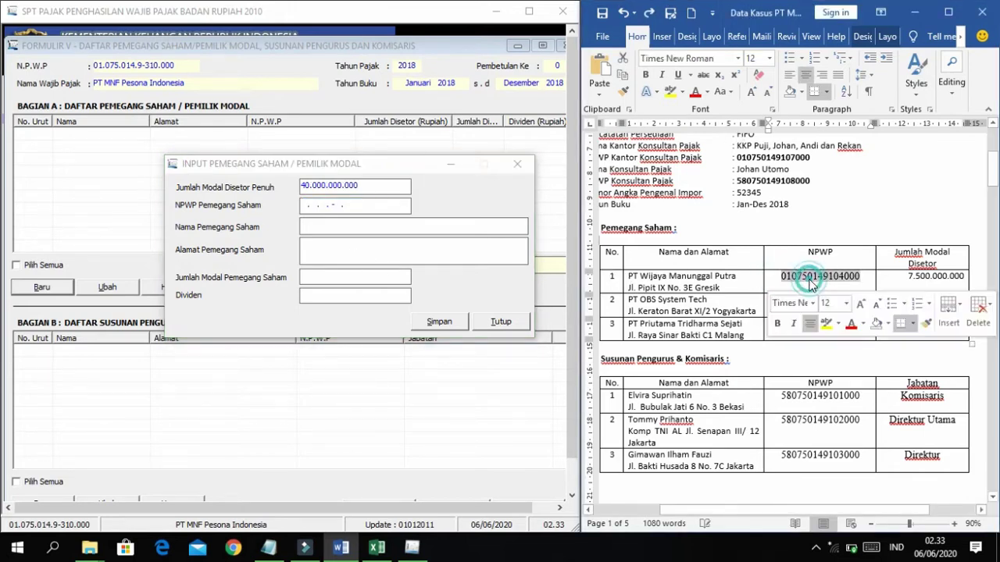
{"action": "key", "text": "ctrl+c"}
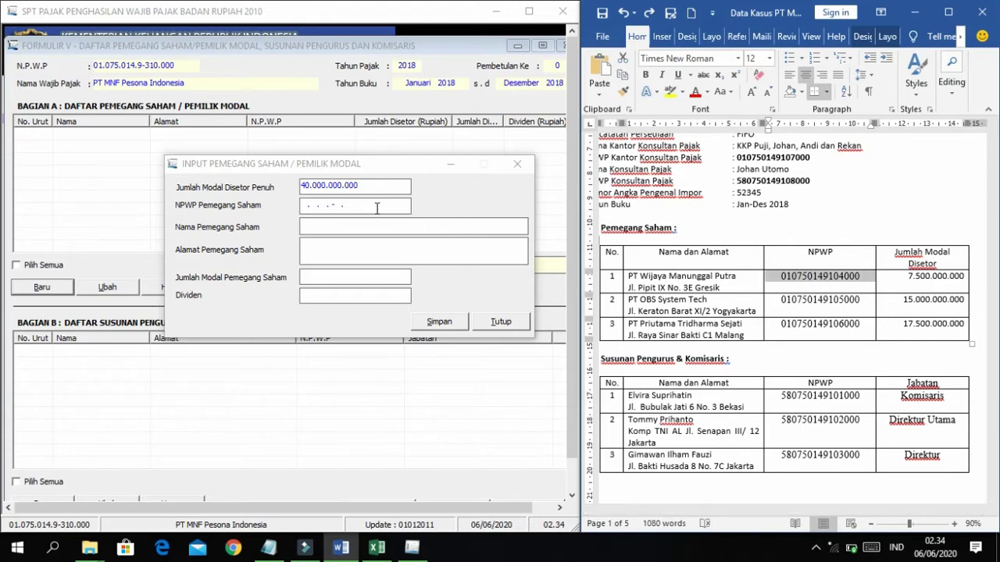
{"action": "left_click", "coordinate": [374, 206]}
{"action": "left_click", "coordinate": [309, 206]}
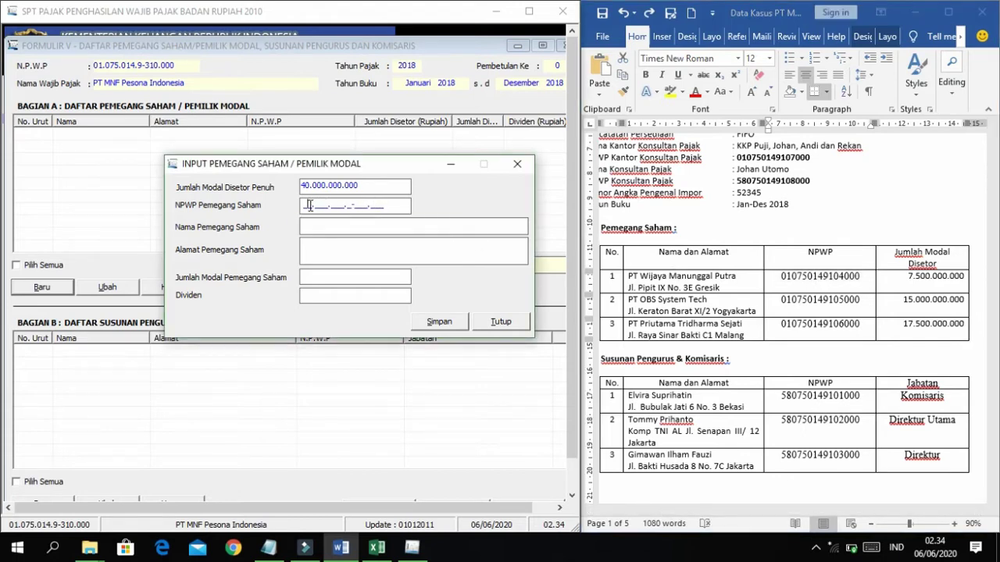
{"action": "key", "text": "ctrl+v"}
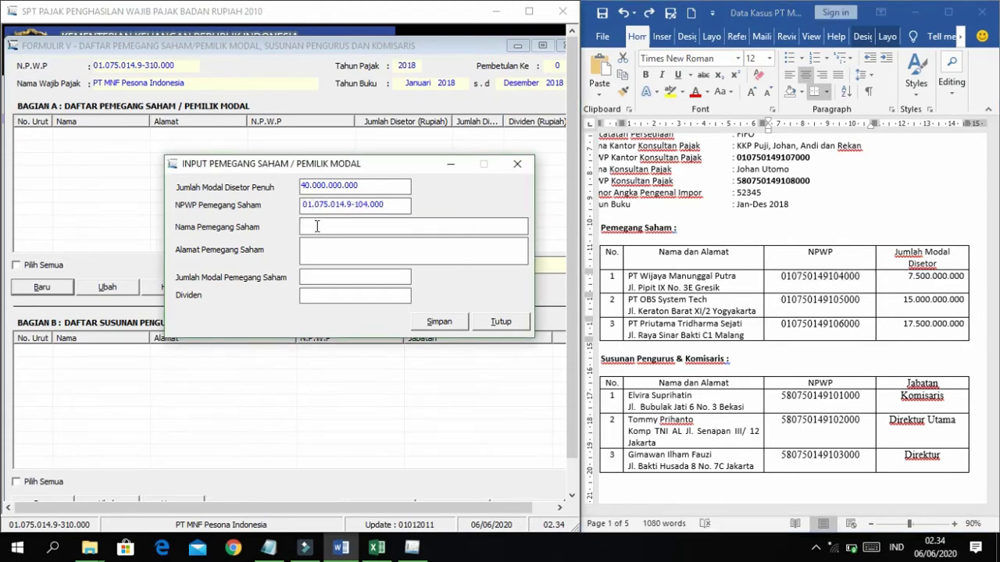
{"action": "left_click", "coordinate": [630, 277]}
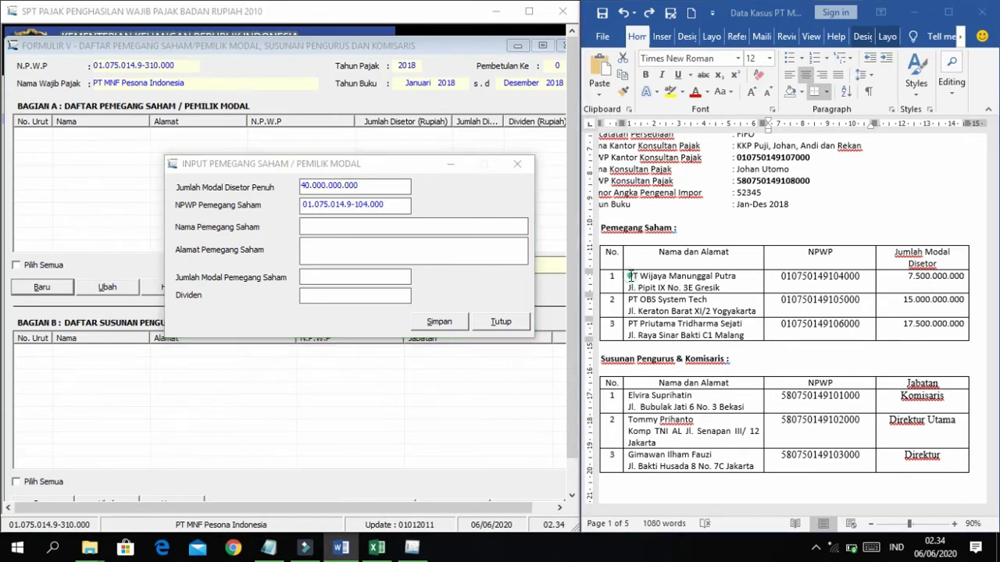
{"action": "left_click_drag", "start_coordinate": [630, 276], "coordinate": [738, 278]}
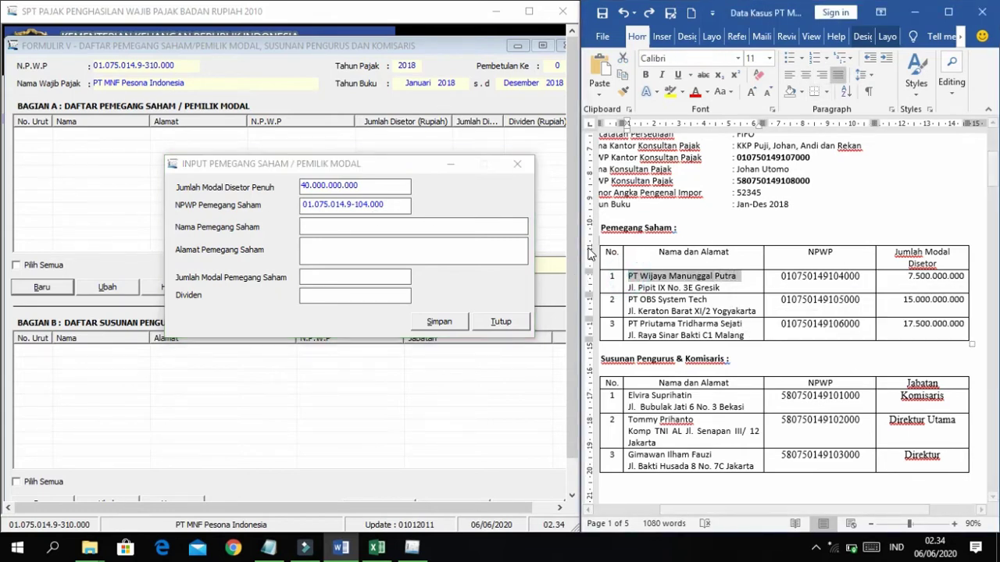
{"action": "left_click", "coordinate": [362, 230]}
{"action": "key", "text": "ctrl+v"}
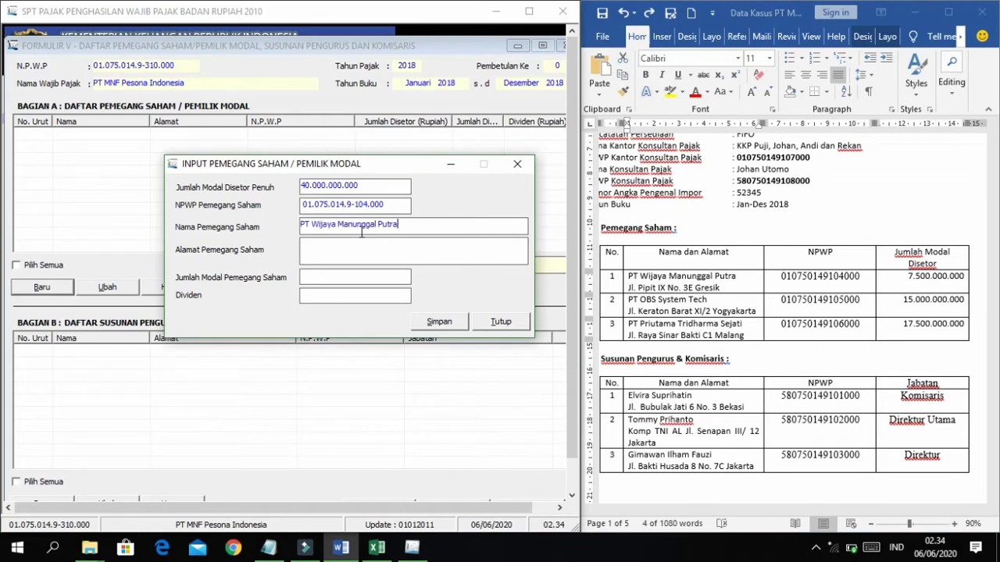
{"action": "left_click", "coordinate": [627, 291]}
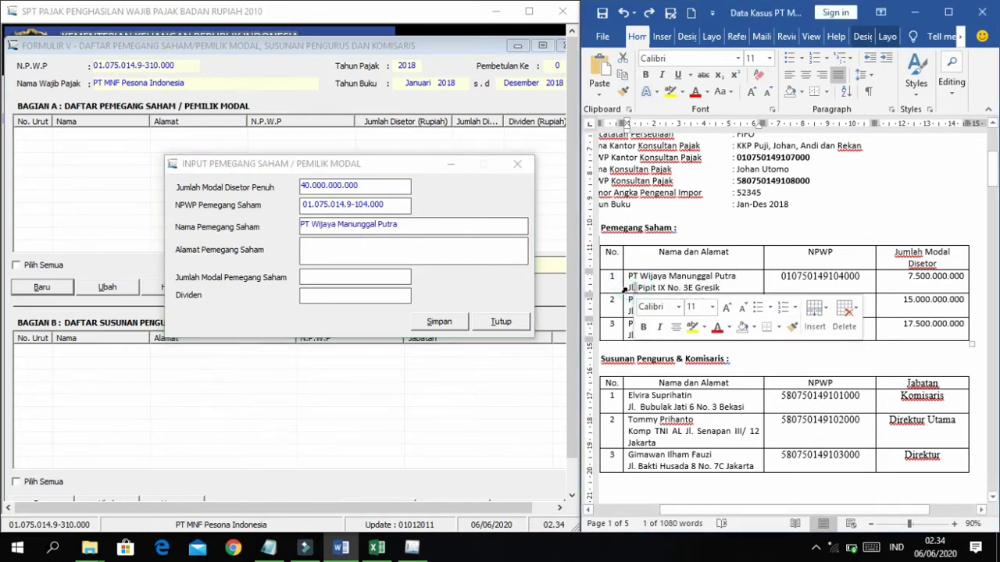
{"action": "left_click", "coordinate": [631, 291]}
{"action": "left_click", "coordinate": [633, 289]}
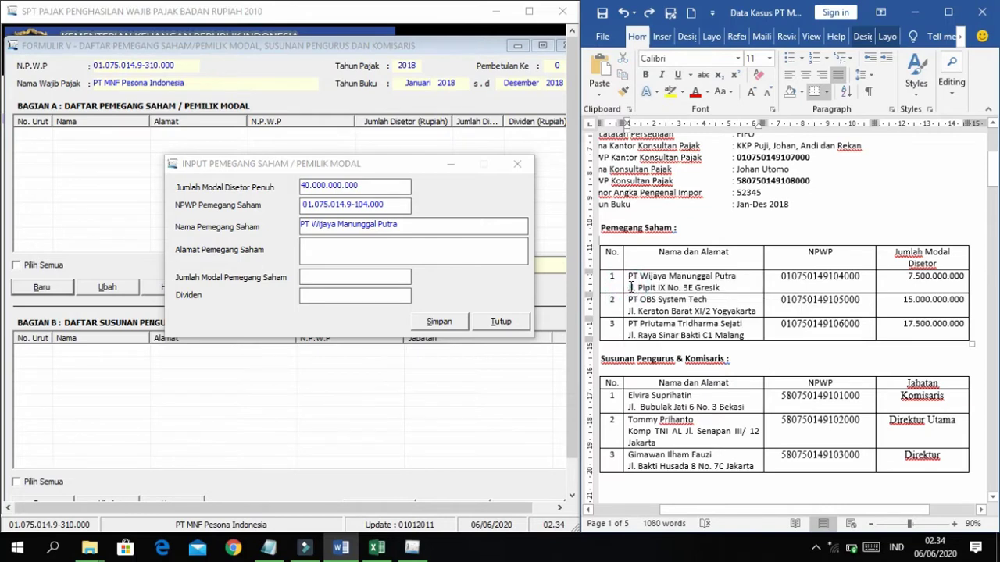
{"action": "key", "text": "ctrl+shift+Right"}
{"action": "key", "text": "ctrl+shift+Right"}
{"action": "key", "text": "ctrl+shift+Right"}
{"action": "key", "text": "ctrl+shift+Right"}
{"action": "key", "text": "ctrl+shift+Right"}
{"action": "key", "text": "ctrl+shift+Right"}
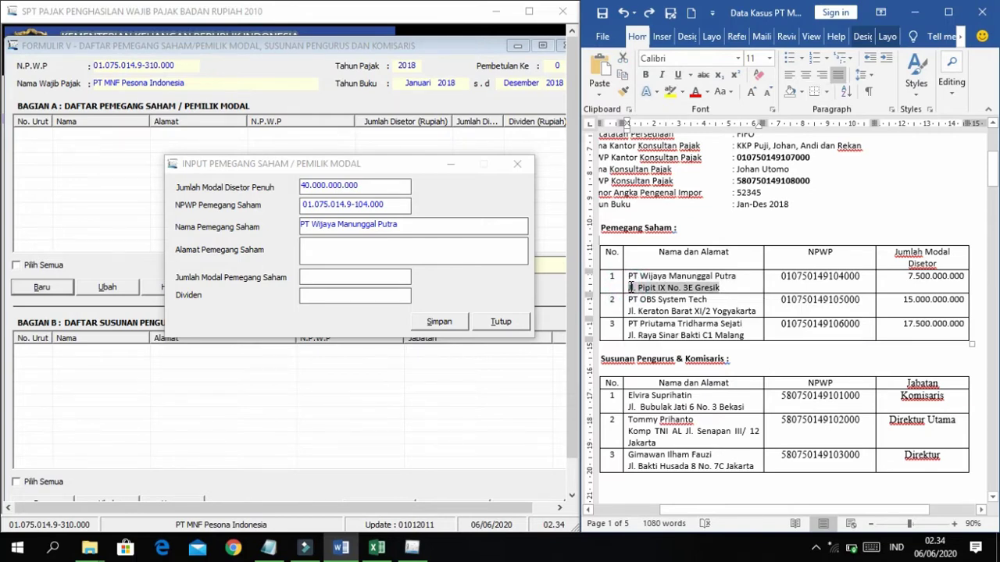
{"action": "key", "text": "ctrl+c"}
{"action": "left_click", "coordinate": [375, 245]}
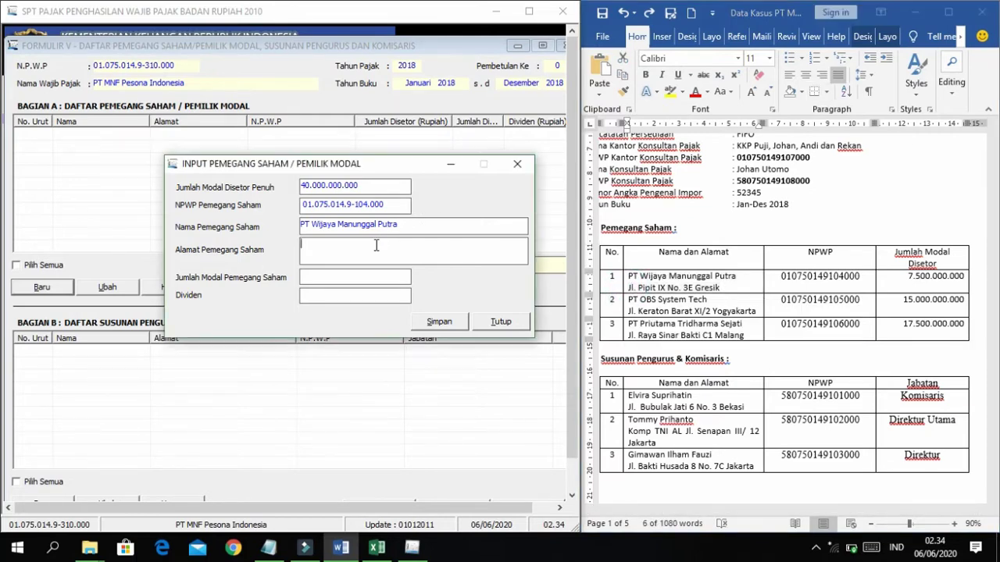
{"action": "key", "text": "ctrl+v"}
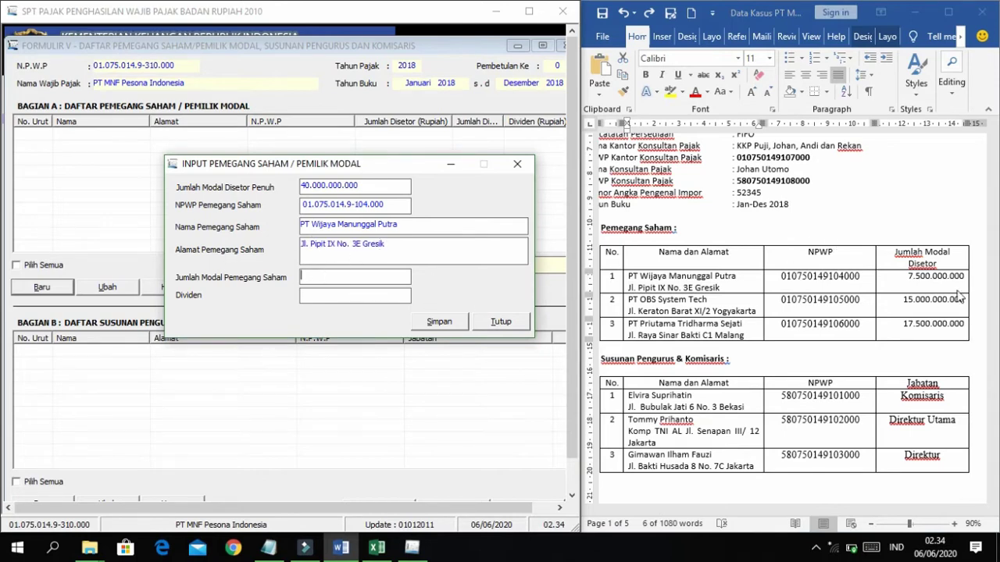
{"action": "left_click", "coordinate": [909, 277]}
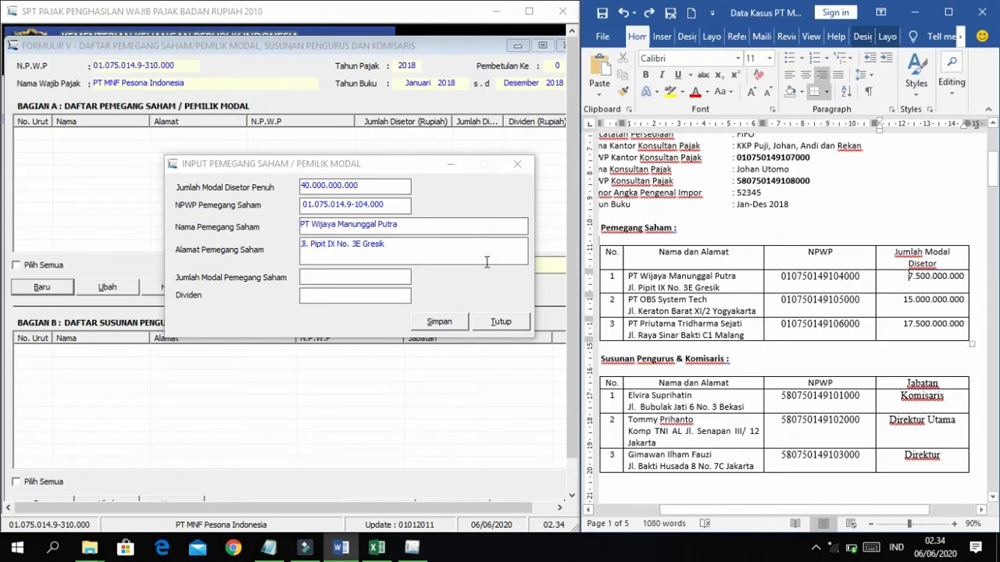
{"action": "left_click", "coordinate": [345, 279]}
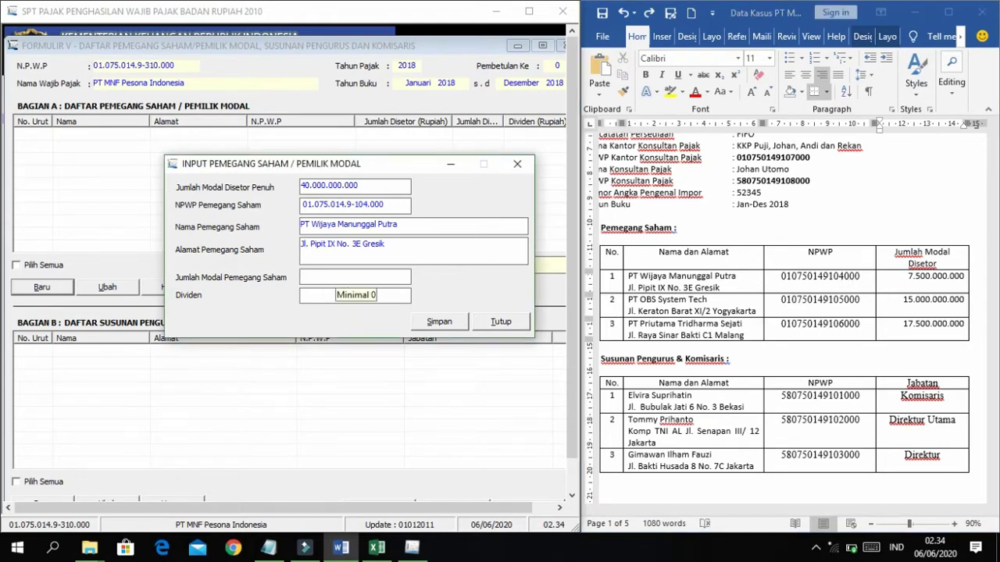
{"action": "type", "text": "7.5"}
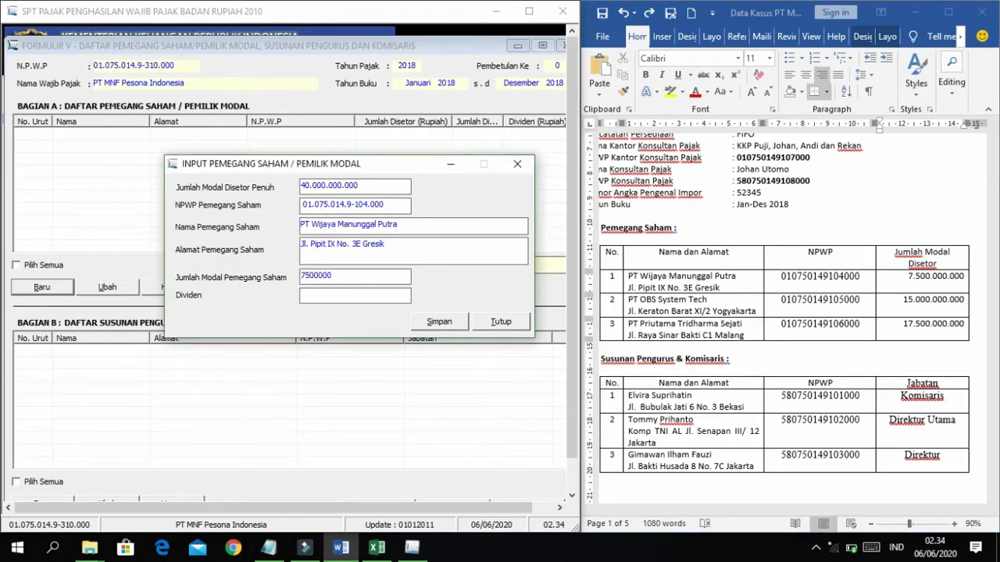
{"action": "type", "text": "00.000.000"}
{"action": "key", "text": "Tab"}
Save PT Wijaya Manunggal Putra as the first shareholder and confirm with Yes.
{"action": "left_click", "coordinate": [815, 316]}
{"action": "scroll", "coordinate": [813, 315], "scroll_direction": "up", "scroll_amount": 1}
{"action": "scroll", "coordinate": [812, 315], "scroll_direction": "down", "scroll_amount": 2}
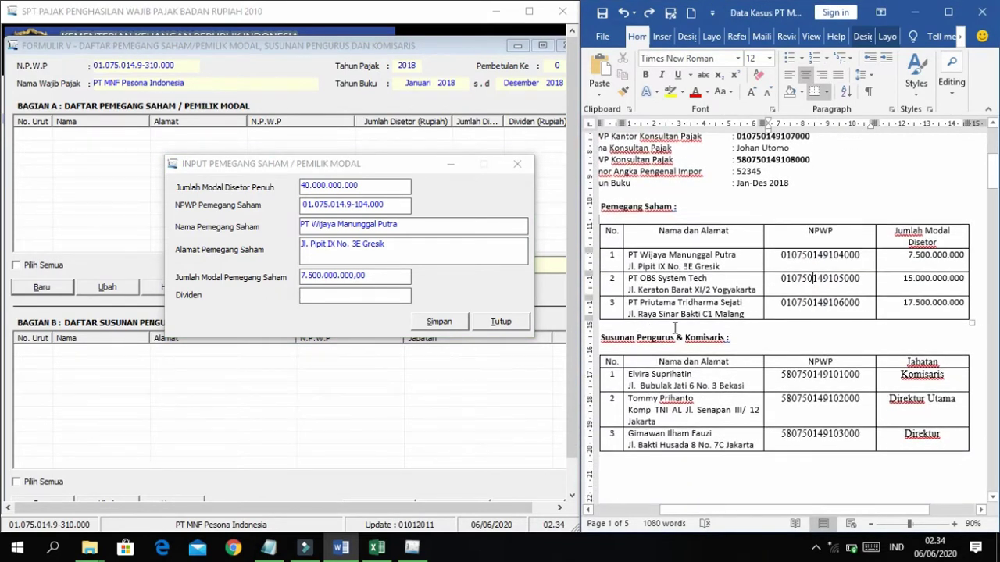
{"action": "scroll", "coordinate": [674, 328], "scroll_direction": "down", "scroll_amount": 1}
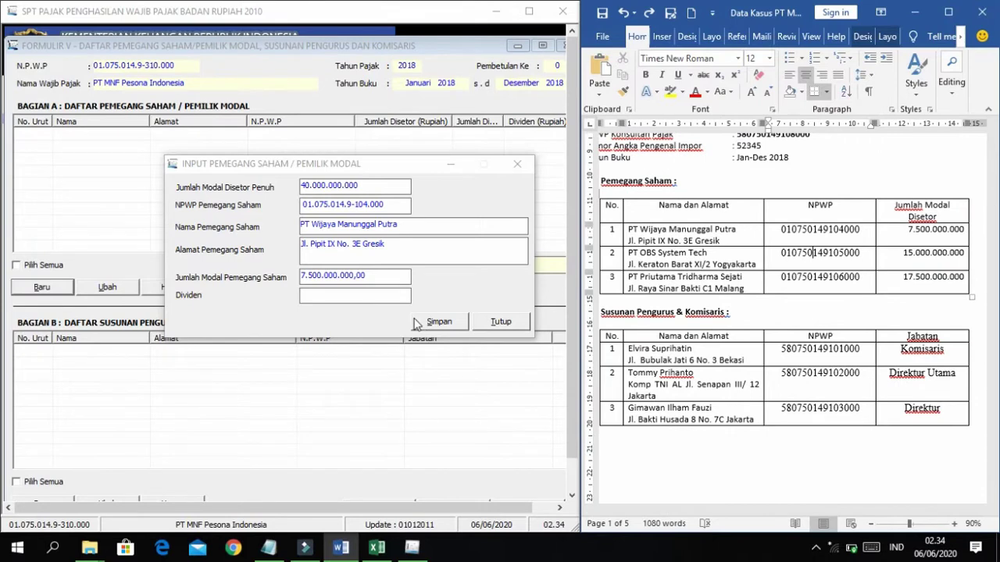
{"action": "left_click", "coordinate": [379, 295]}
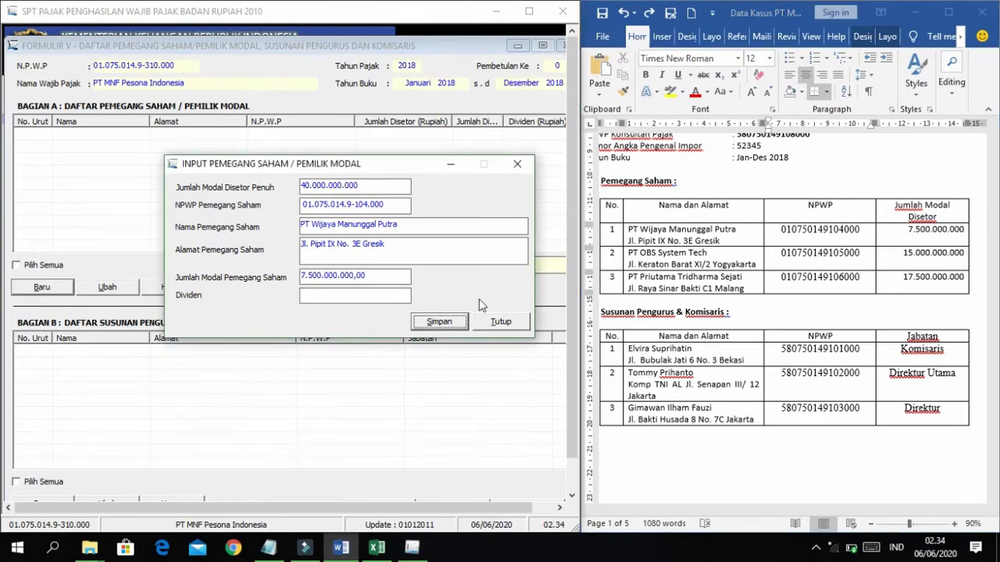
{"action": "key", "text": "Return"}
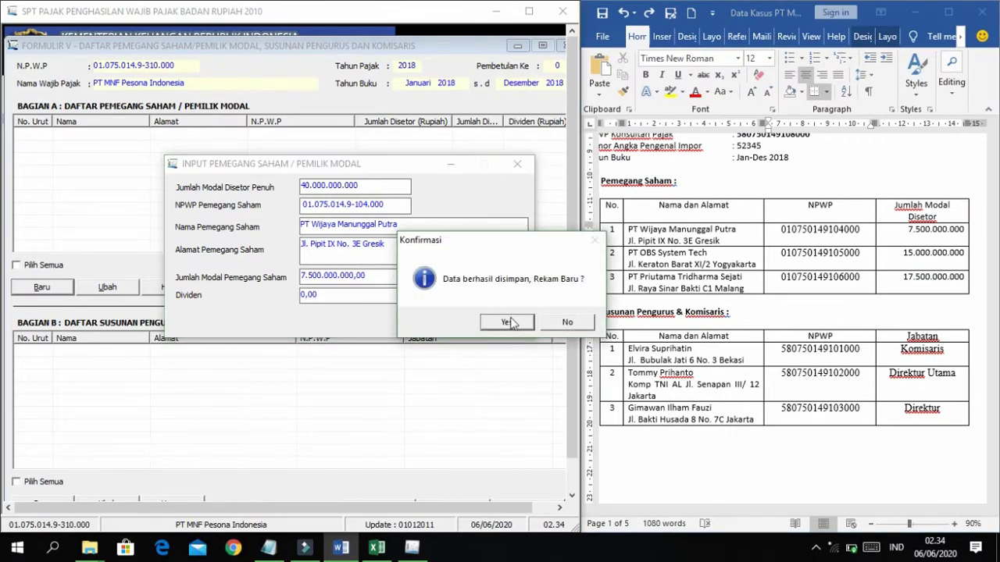
{"action": "left_click", "coordinate": [508, 322]}
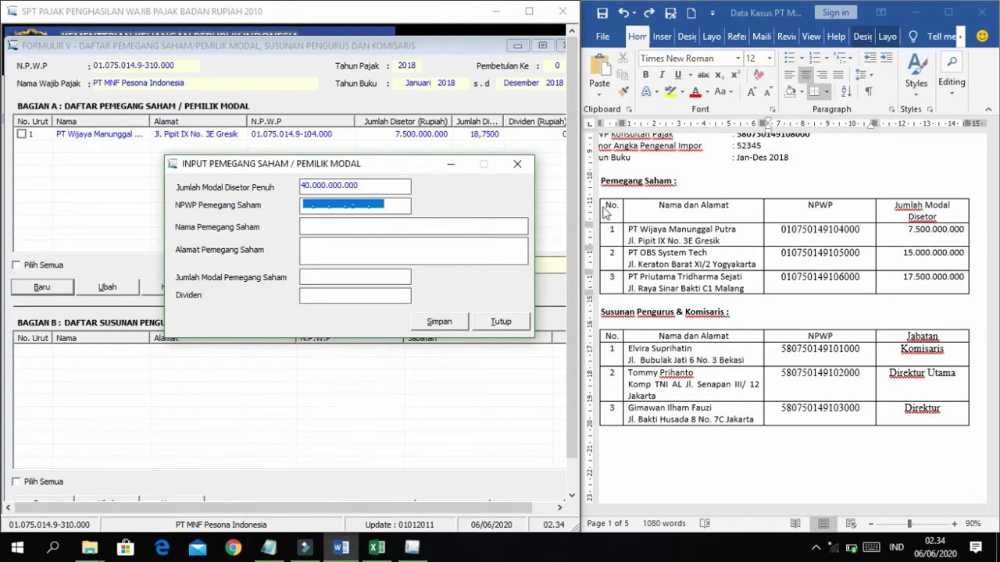
Copy the second shareholder's NPWP and name, PT OBS System Tech, into the form.
{"action": "double_click", "coordinate": [802, 245]}
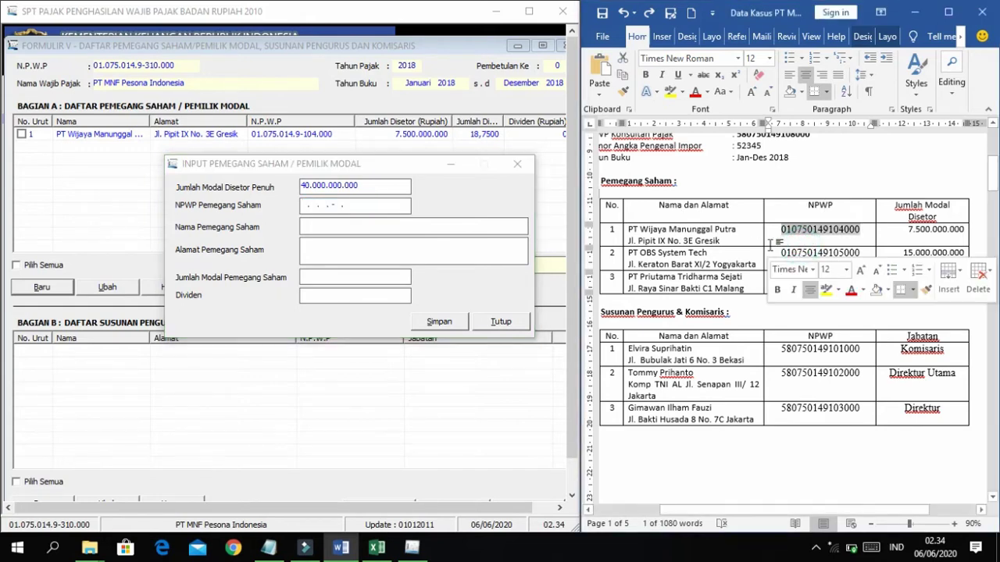
{"action": "double_click", "coordinate": [798, 256]}
{"action": "key", "text": "ctrl+c"}
{"action": "key", "text": "alt+Tab"}
{"action": "key", "text": "ctrl+v"}
{"action": "left_click_drag", "start_coordinate": [708, 253], "coordinate": [756, 265]}
{"action": "key", "text": "ctrl+c"}
{"action": "key", "text": "alt+Tab"}
{"action": "key", "text": "ctrl+v"}
{"action": "key", "text": "alt+Tab"}
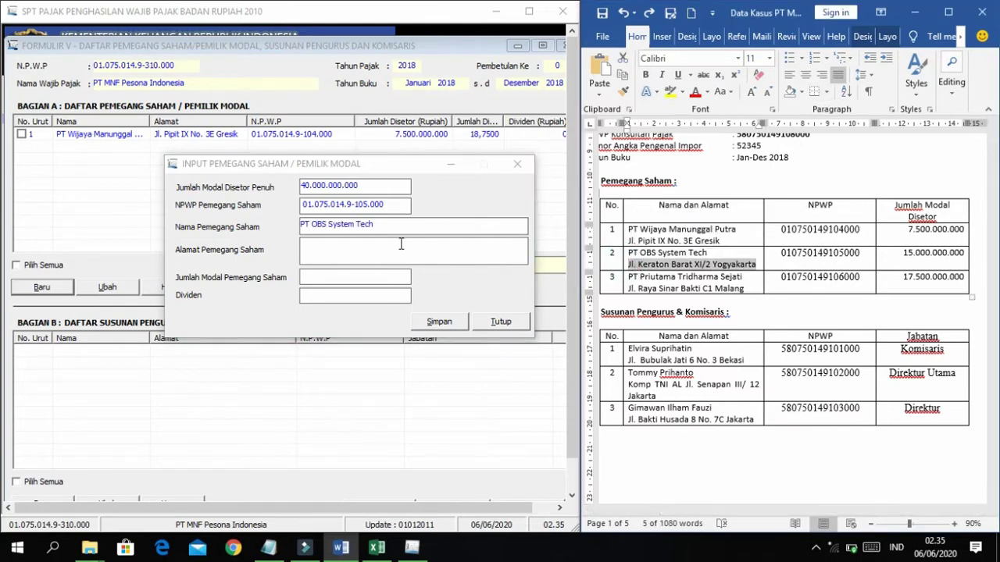
Add its address and 15.000.000.000 capital, then save the second shareholder.
{"action": "key", "text": "ctrl+c"}
{"action": "key", "text": "alt+Tab"}
{"action": "key", "text": "ctrl+v"}
{"action": "key", "text": "alt+Tab"}
{"action": "double_click", "coordinate": [934, 252]}
{"action": "key", "text": "ctrl+c"}
{"action": "key", "text": "alt+Tab"}
{"action": "key", "text": "ctrl+v"}
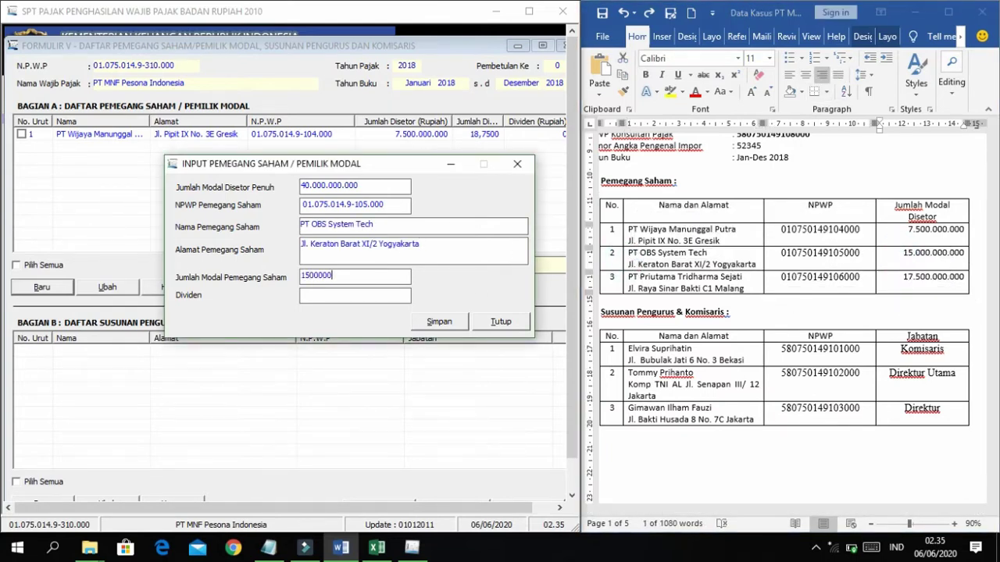
{"action": "key", "text": "Tab"}
{"action": "left_click", "coordinate": [453, 324]}
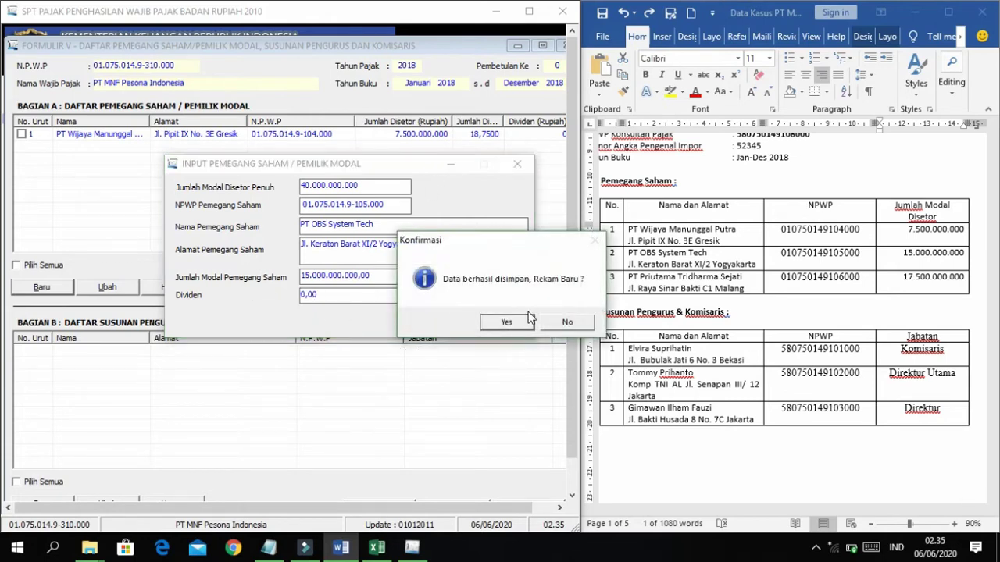
Start a third record with its NPWP and name PT Priutama Tridharma Sejati.
{"action": "left_click", "coordinate": [506, 322]}
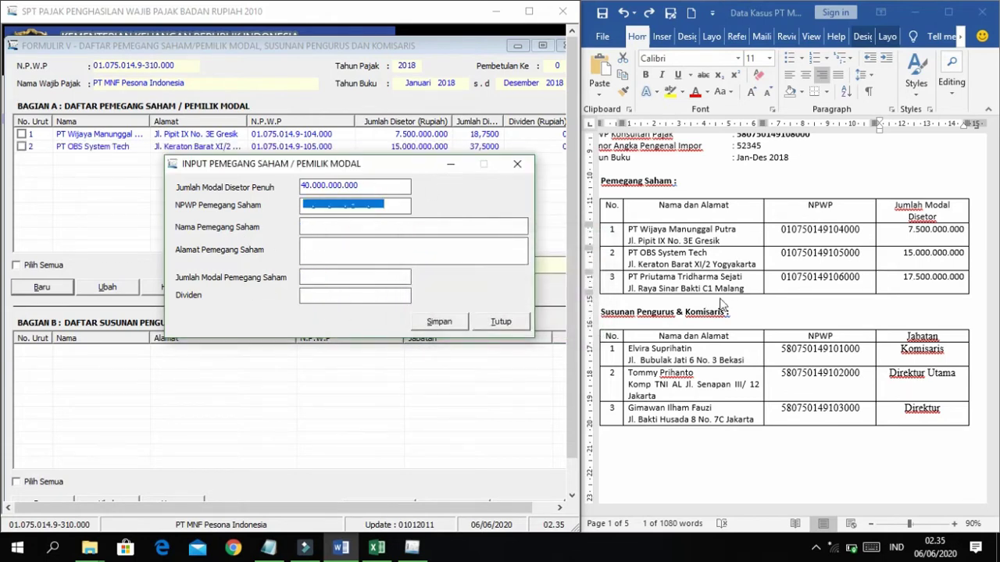
{"action": "left_click", "coordinate": [812, 272]}
{"action": "double_click", "coordinate": [818, 277]}
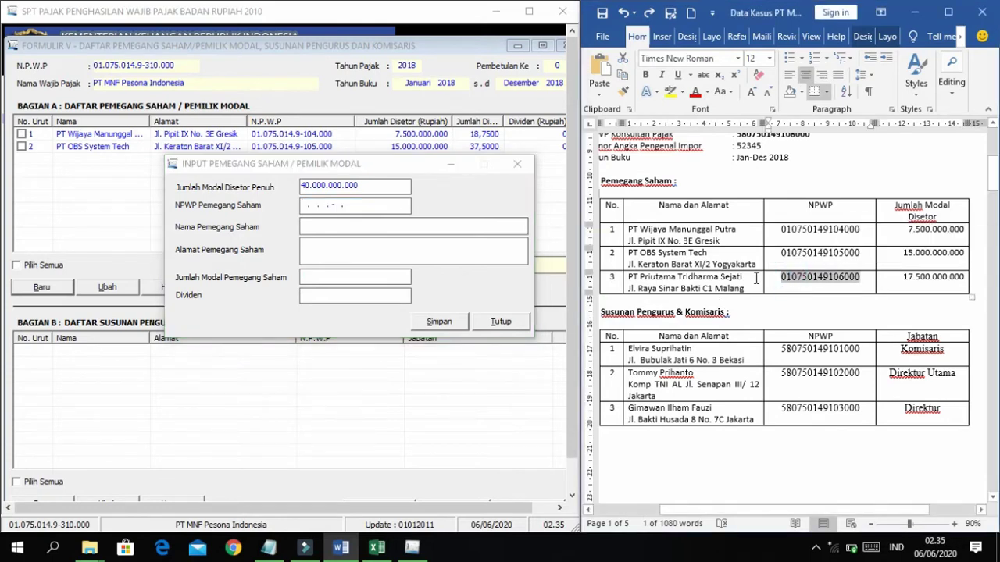
{"action": "left_click", "coordinate": [307, 205]}
{"action": "key", "text": "ctrl+v"}
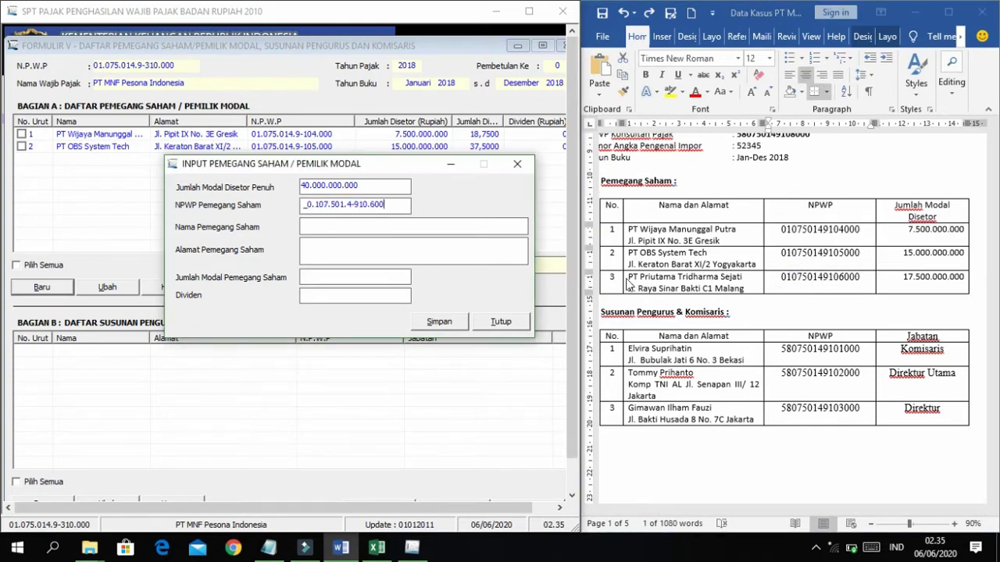
{"action": "key", "text": "ctrl+a"}
{"action": "key", "text": "ctrl+v"}
{"action": "left_click", "coordinate": [373, 229]}
{"action": "triple_click", "coordinate": [647, 278]}
{"action": "key", "text": "ctrl+c"}
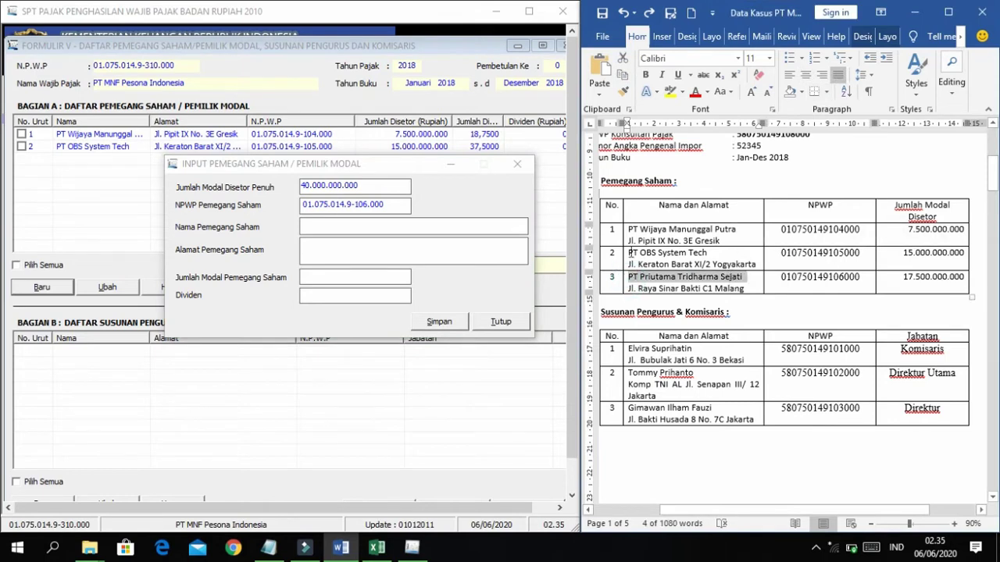
{"action": "key", "text": "alt+Tab"}
{"action": "key", "text": "ctrl+v"}
{"action": "left_click", "coordinate": [627, 291]}
{"action": "triple_click", "coordinate": [630, 289]}
{"action": "key", "text": "ctrl+c"}
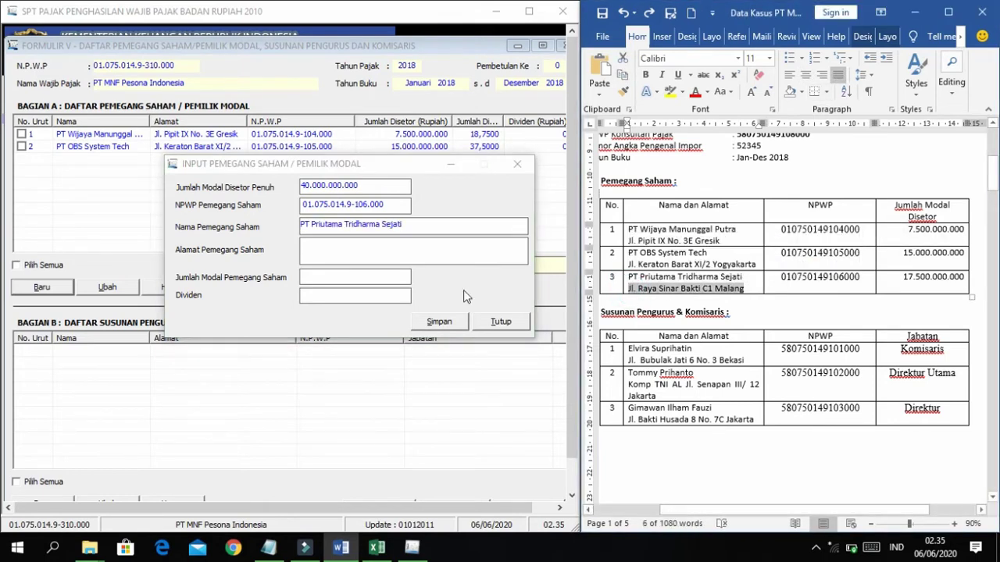
{"action": "left_click", "coordinate": [406, 252]}
{"action": "key", "text": "ctrl+v"}
{"action": "left_click", "coordinate": [359, 275]}
{"action": "type", "text": "17.500.000.000"}
{"action": "key", "text": "Tab"}
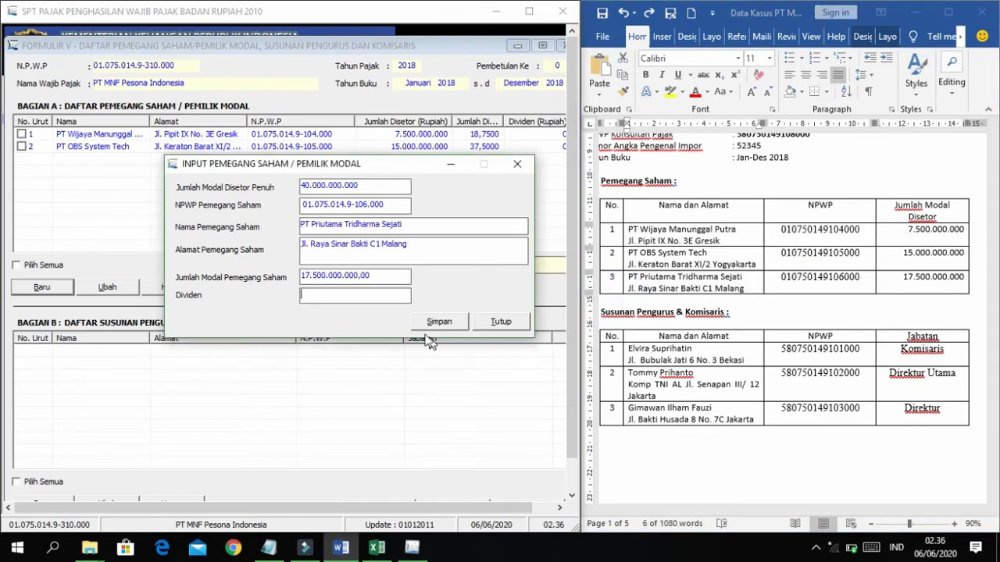
{"action": "left_click", "coordinate": [434, 322]}
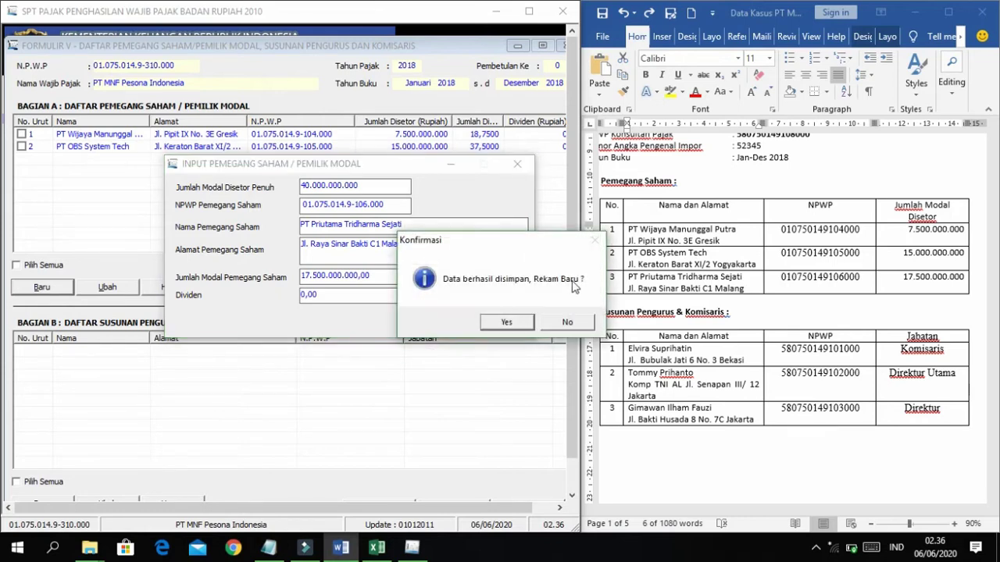
{"action": "left_click", "coordinate": [567, 324]}
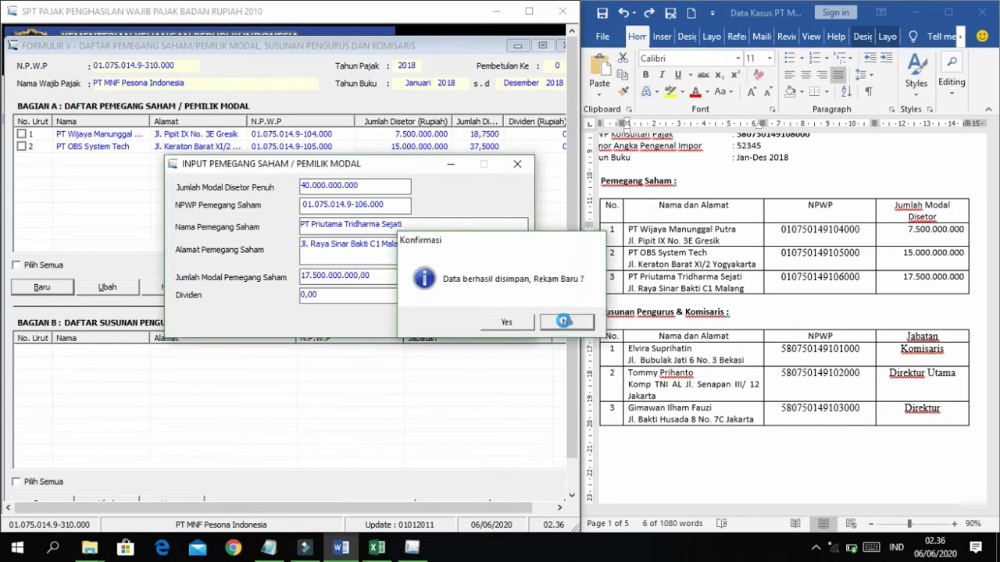
Maximize the program and widen Jumlah Disetor (%) to show 18,7500%, 37,5000%, 43,7500%.
{"action": "left_click", "coordinate": [529, 11]}
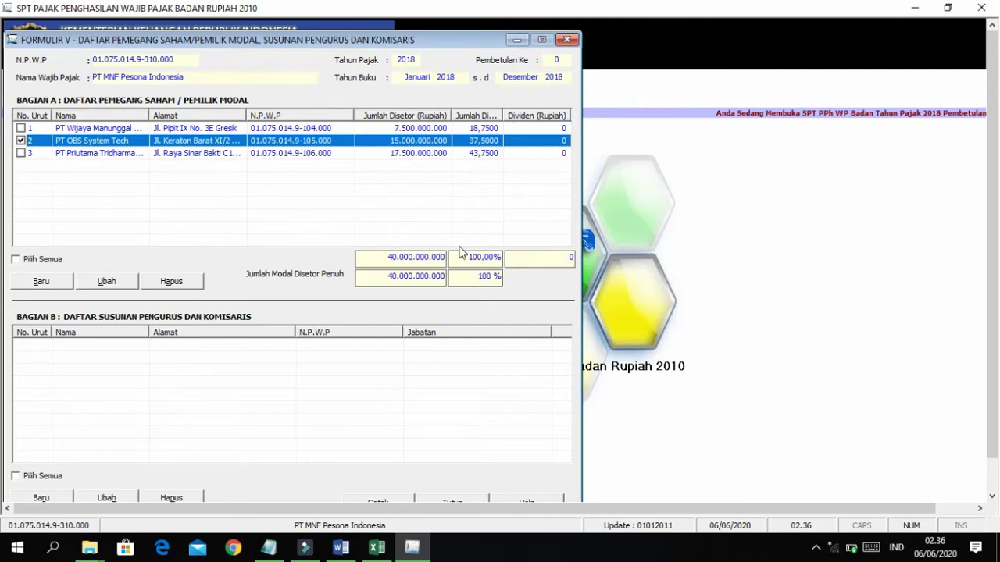
{"action": "left_click_drag", "start_coordinate": [503, 115], "coordinate": [542, 117]}
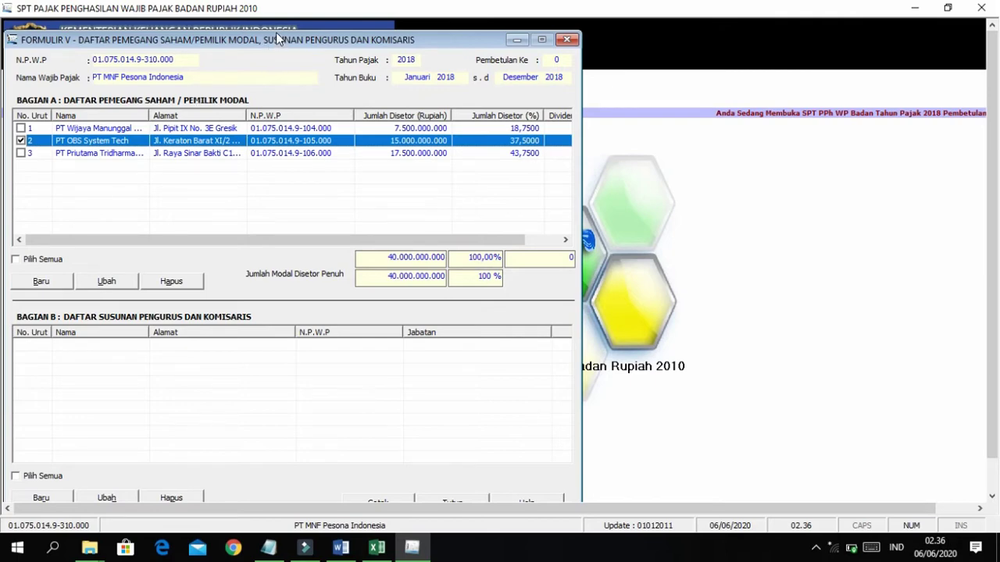
{"action": "left_click_drag", "start_coordinate": [276, 32], "coordinate": [277, 25]}
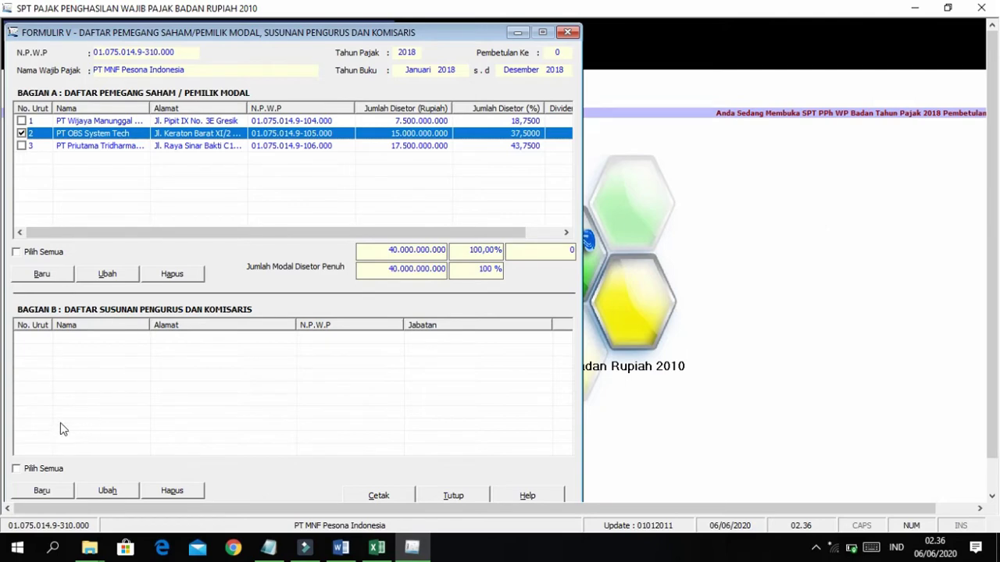
Snap the tax program beside Word and open a new Bagian B board member entry.
{"action": "left_click", "coordinate": [41, 491]}
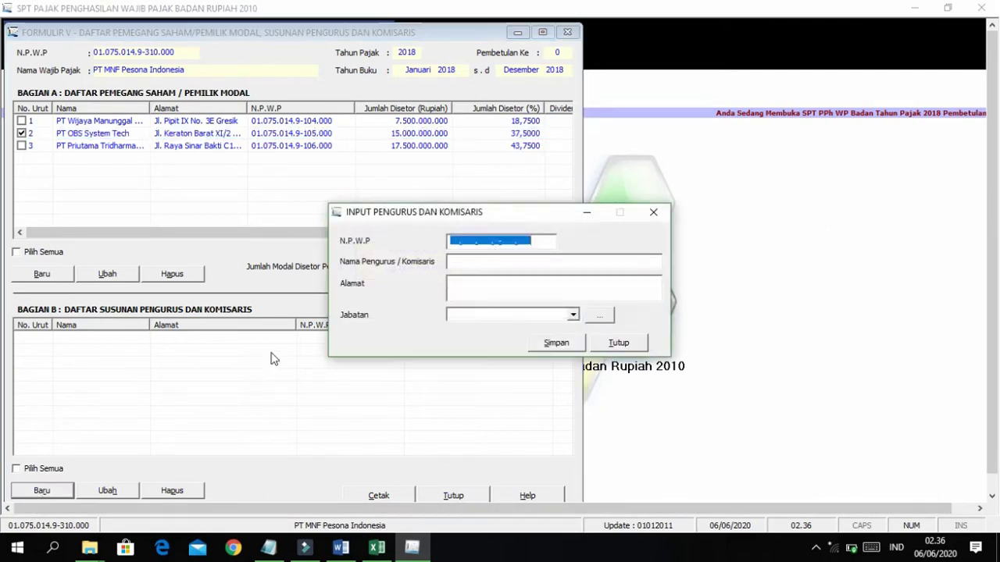
{"action": "left_click_drag", "start_coordinate": [542, 217], "coordinate": [350, 210]}
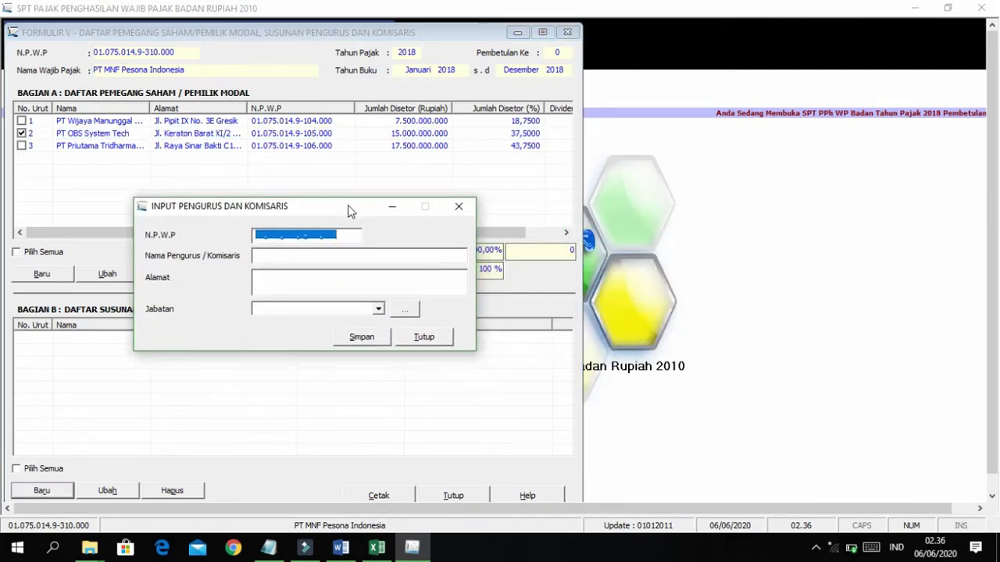
{"action": "left_click", "coordinate": [460, 206]}
{"action": "key", "text": "super+Left"}
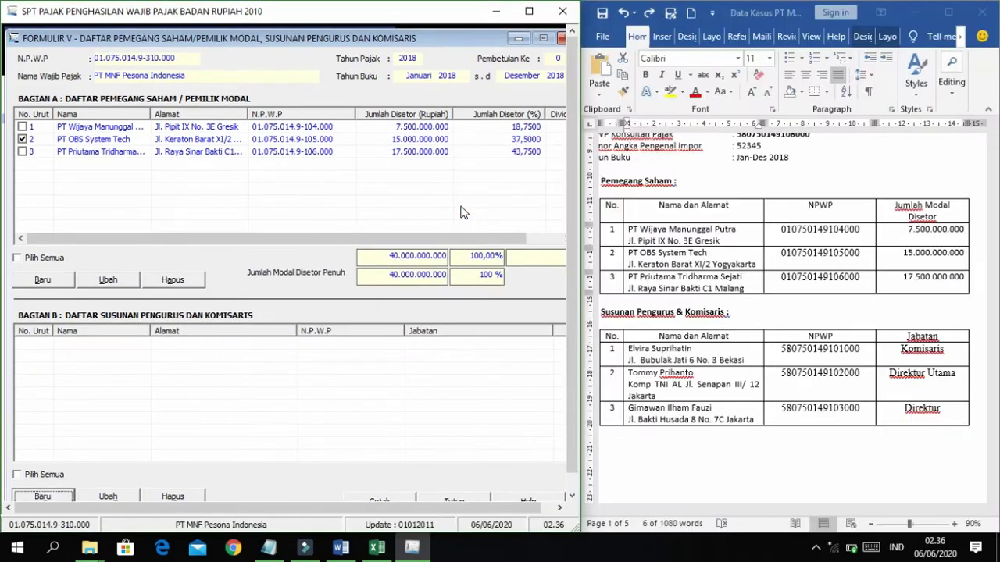
{"action": "left_click", "coordinate": [69, 498]}
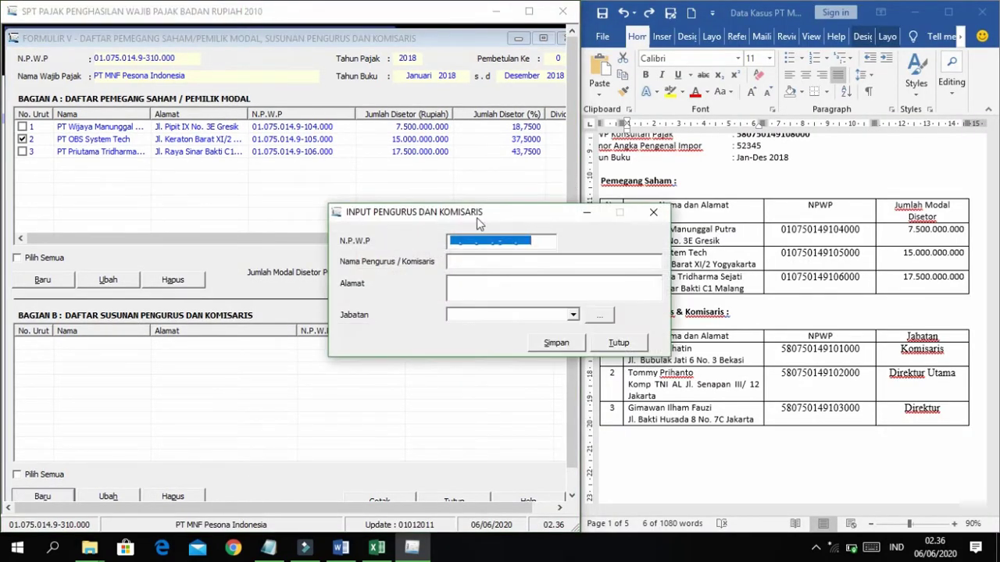
{"action": "left_click_drag", "start_coordinate": [477, 215], "coordinate": [325, 197]}
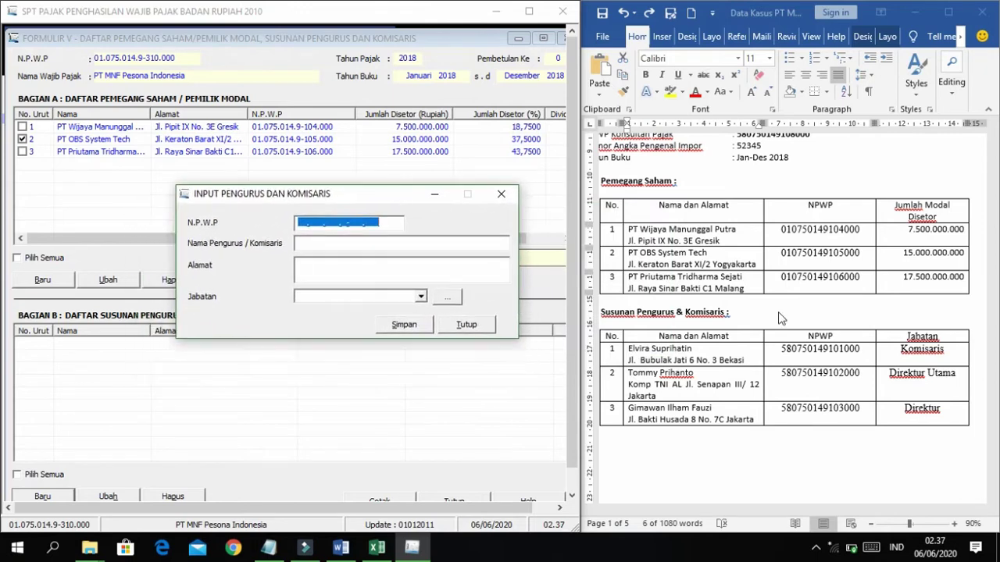
Paste the first board member's NPWP, name and address from Word into the form.
{"action": "double_click", "coordinate": [812, 350]}
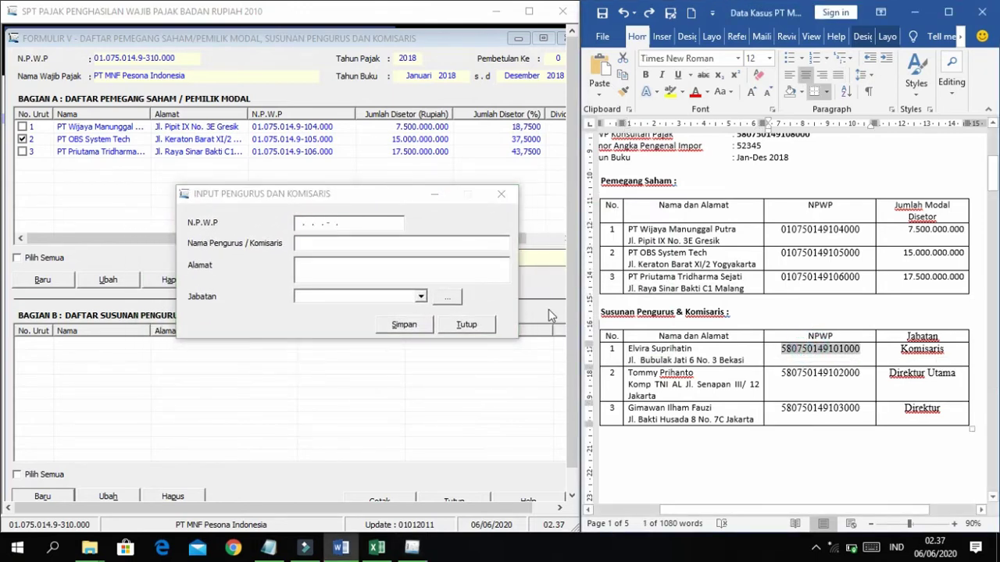
{"action": "left_click", "coordinate": [304, 225]}
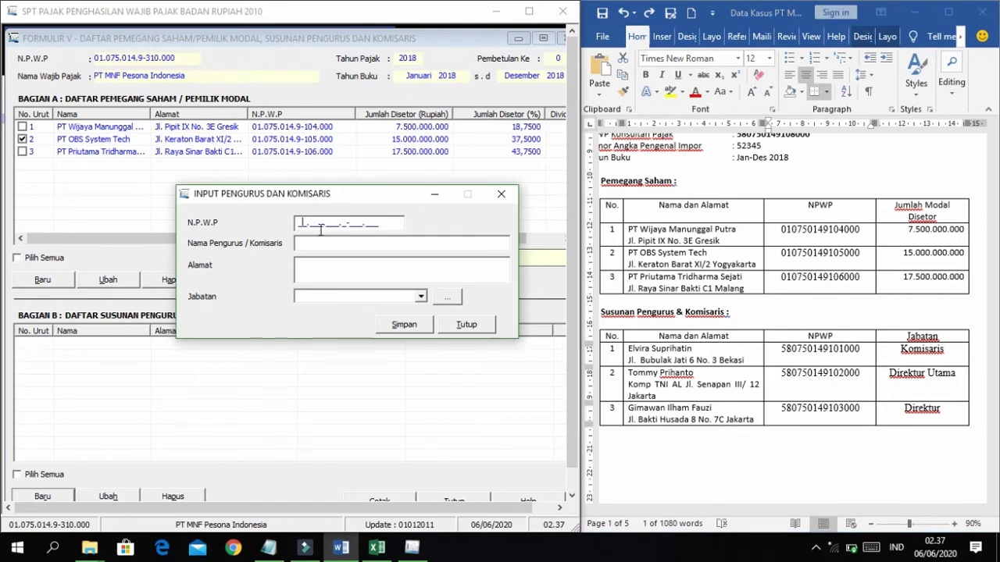
{"action": "key", "text": "ctrl+v"}
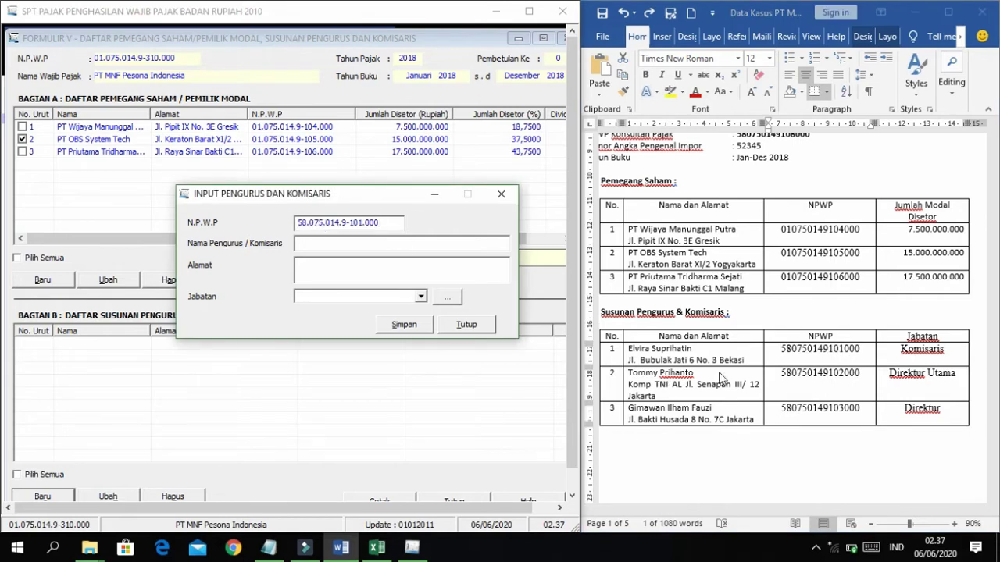
{"action": "left_click", "coordinate": [666, 362]}
{"action": "left_click_drag", "start_coordinate": [630, 351], "coordinate": [696, 350]}
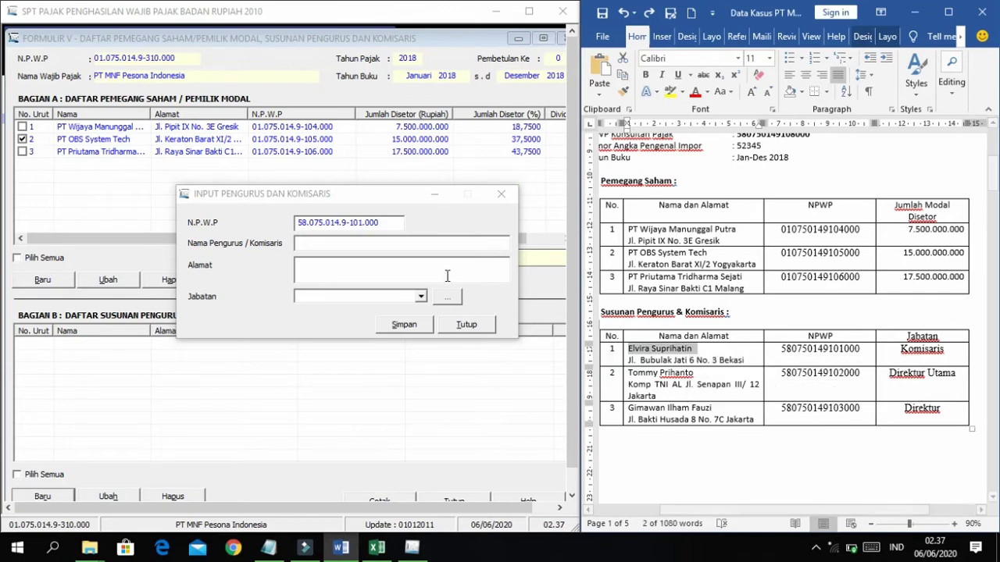
{"action": "left_click", "coordinate": [418, 244]}
{"action": "key", "text": "ctrl+v"}
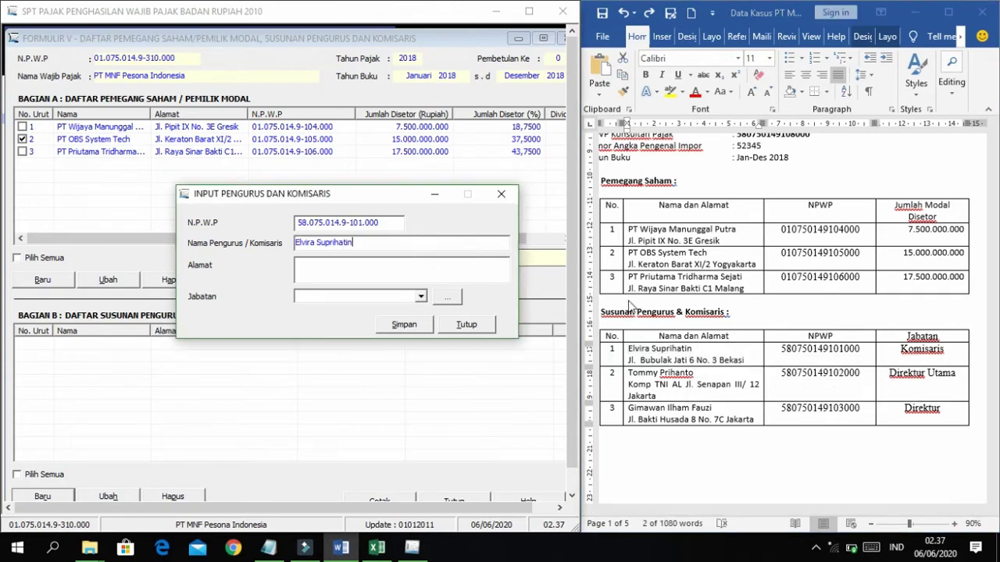
{"action": "left_click_drag", "start_coordinate": [630, 360], "coordinate": [743, 361]}
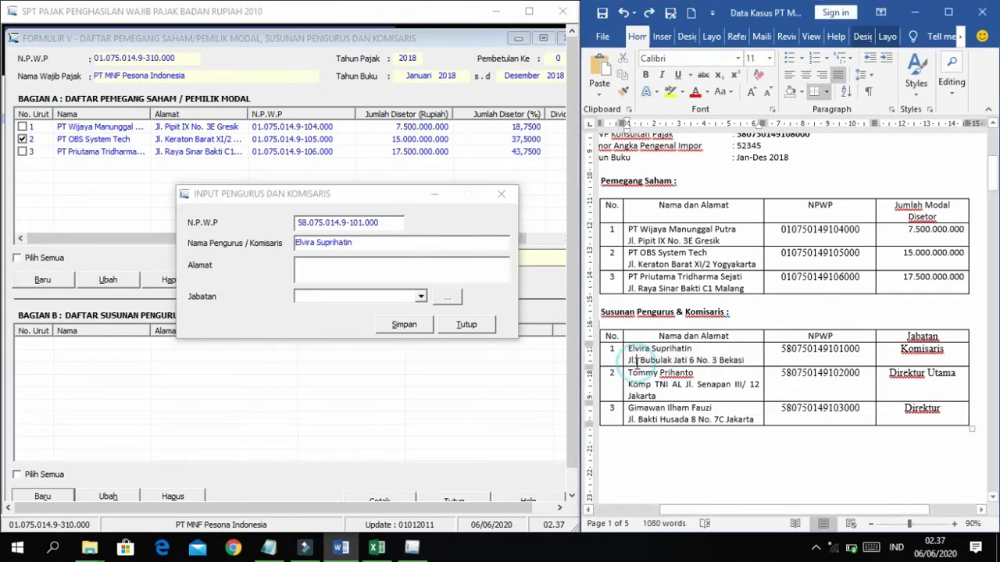
{"action": "left_click", "coordinate": [383, 264]}
{"action": "key", "text": "ctrl+v"}
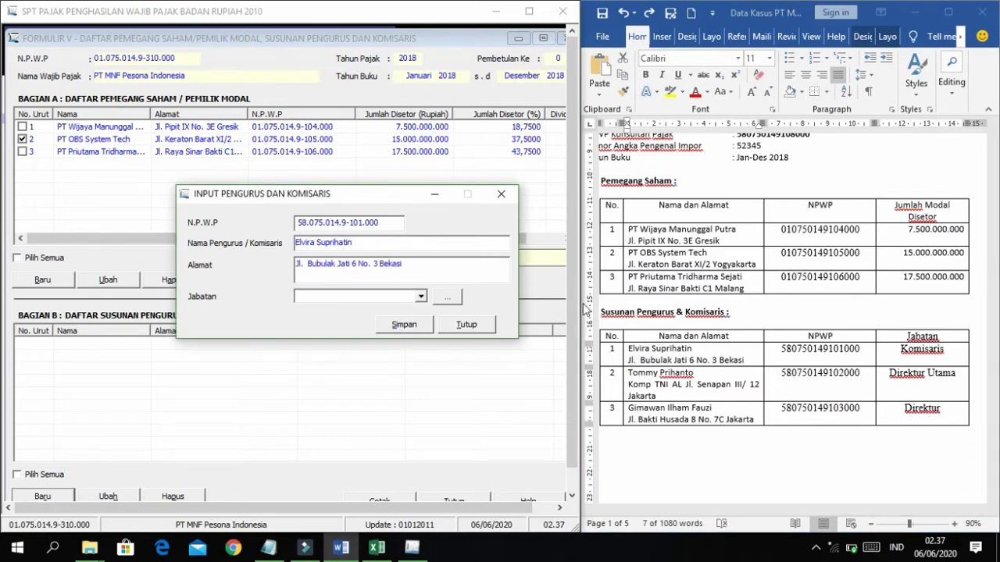
Set the member's position to Komisaris and save the entry.
{"action": "left_click", "coordinate": [420, 297]}
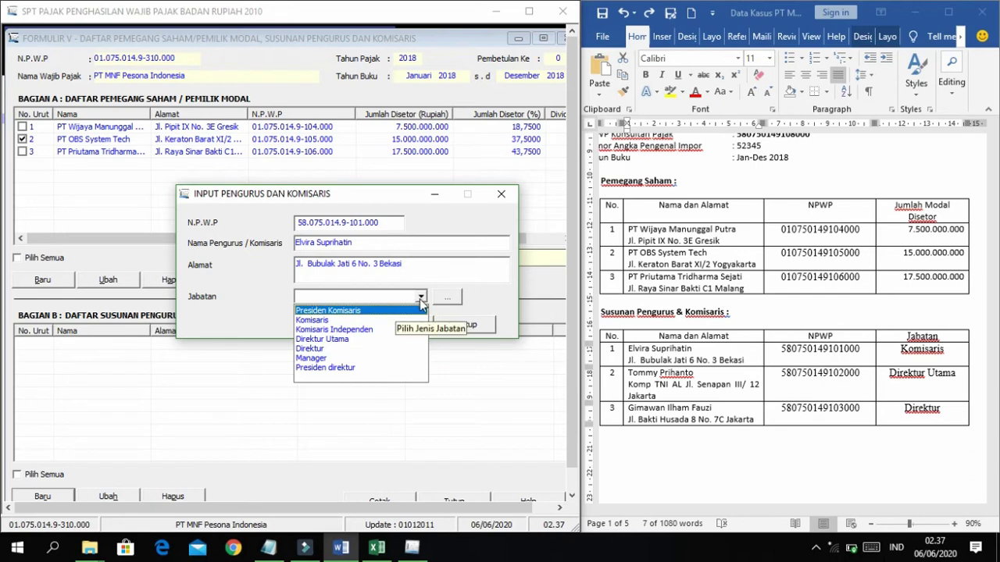
{"action": "left_click", "coordinate": [421, 298]}
{"action": "left_click", "coordinate": [420, 297]}
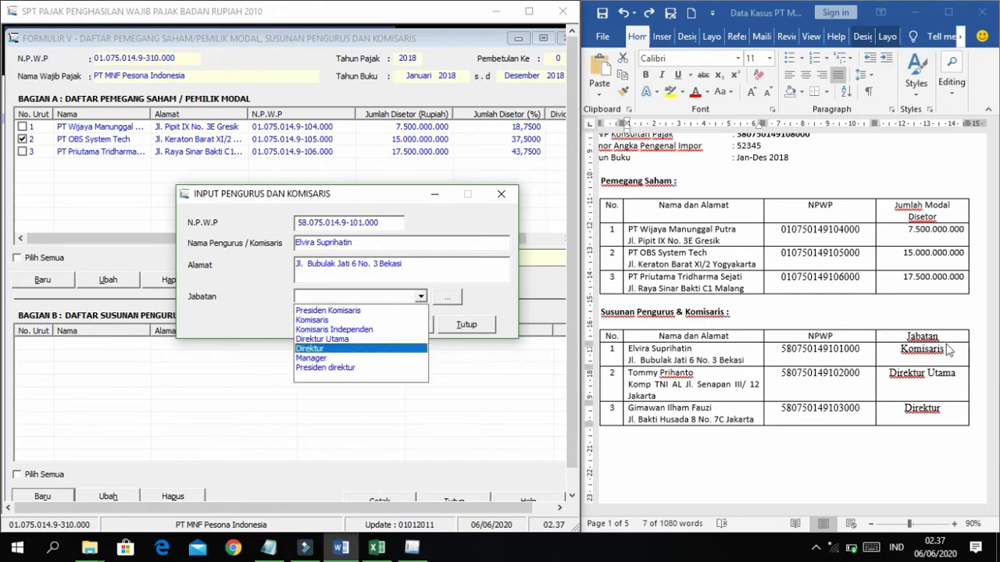
{"action": "left_click", "coordinate": [346, 321]}
{"action": "left_click", "coordinate": [416, 328]}
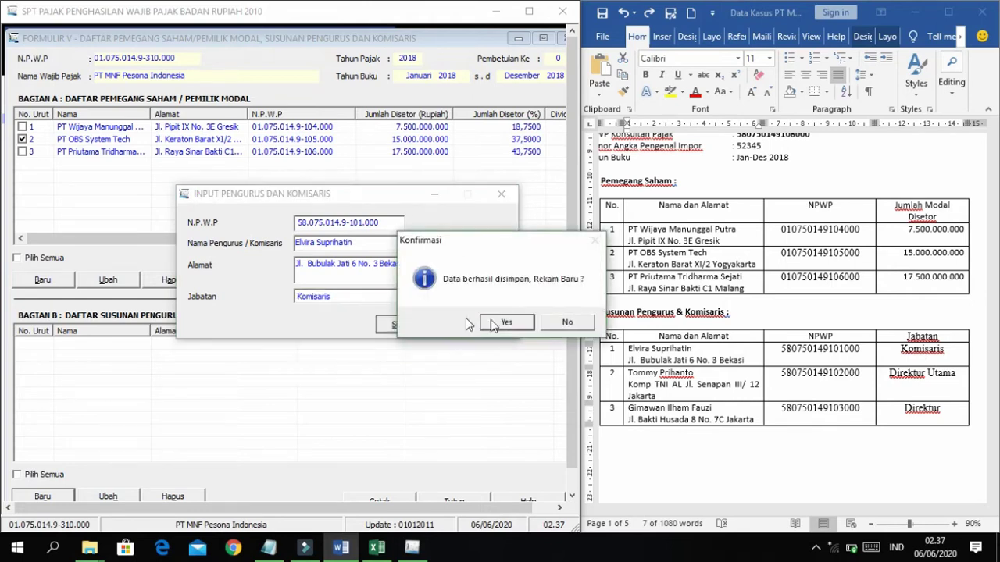
{"action": "left_click", "coordinate": [515, 326]}
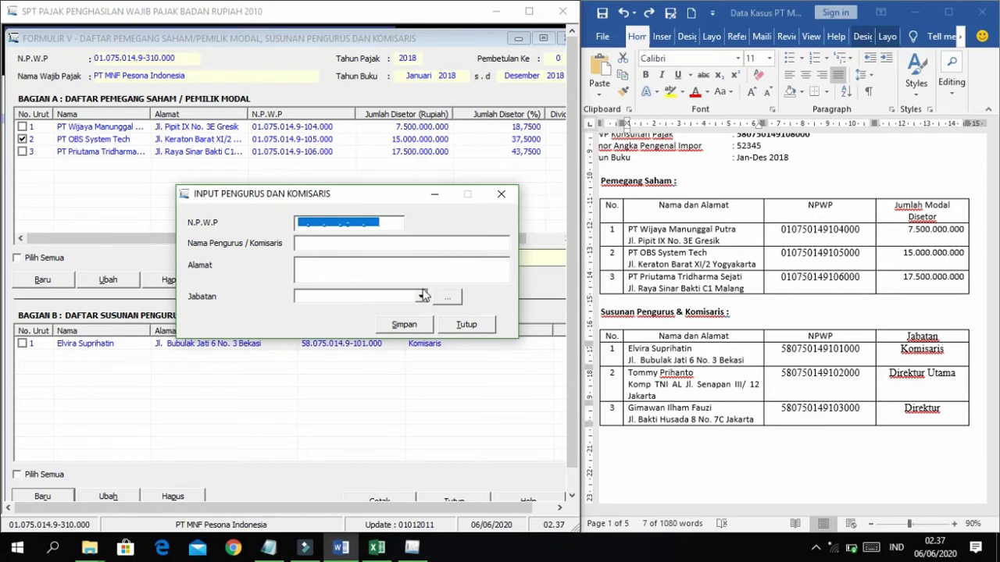
Add Direktur Keuangan as Jabatan code 8 and verify it appears in the position dropdown.
{"action": "left_click", "coordinate": [421, 297]}
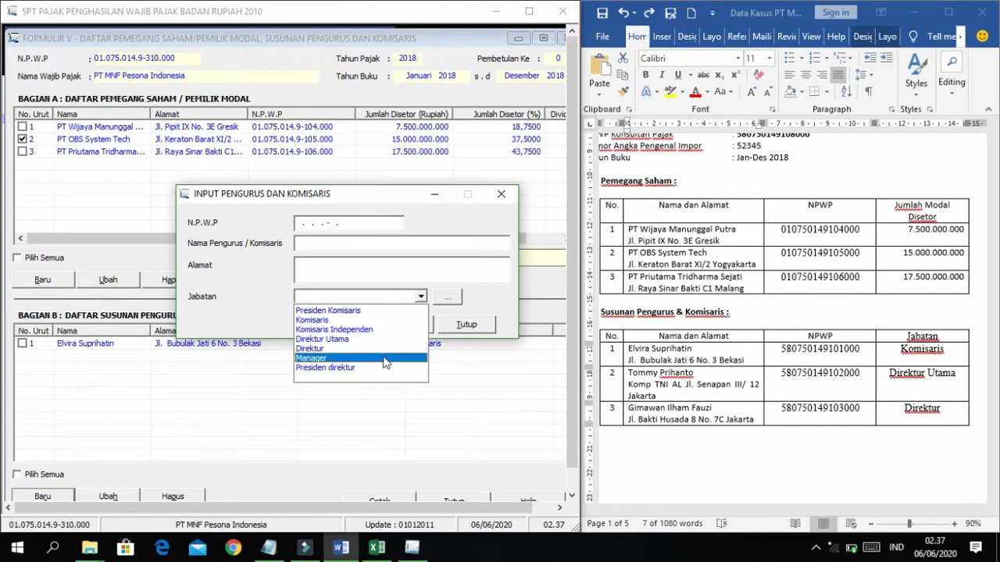
{"action": "left_click", "coordinate": [470, 298]}
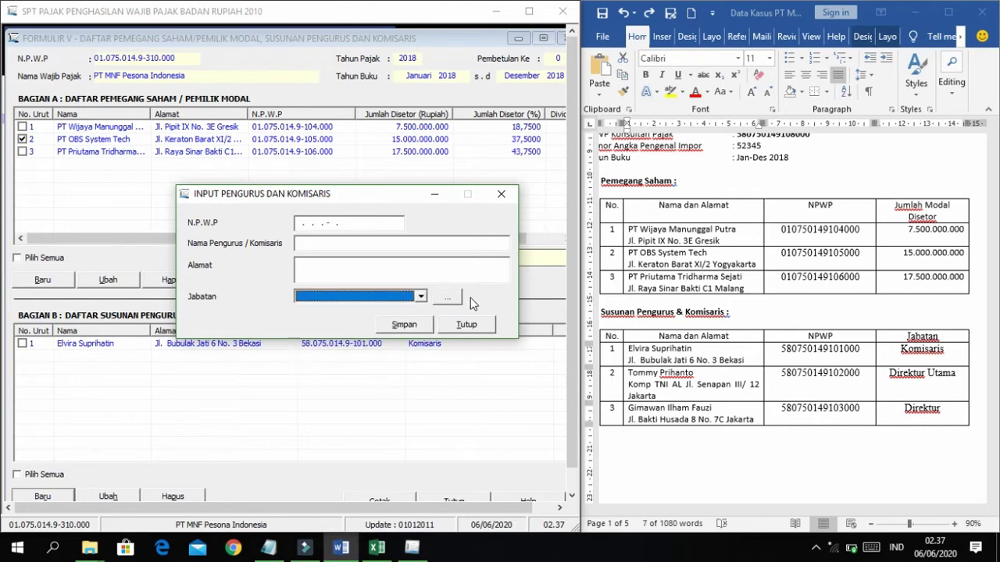
{"action": "left_click", "coordinate": [421, 298]}
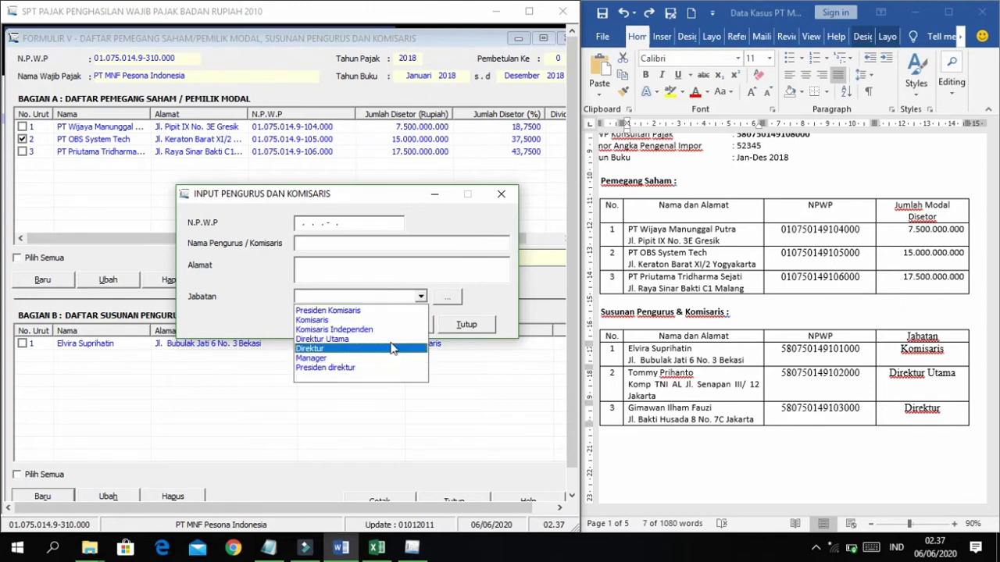
{"action": "left_click", "coordinate": [470, 299]}
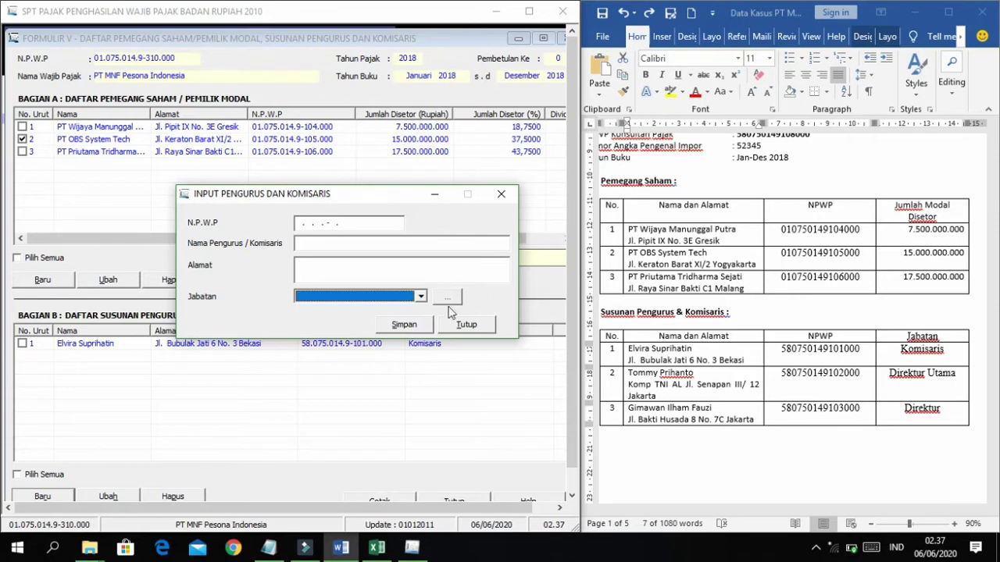
{"action": "left_click", "coordinate": [454, 300]}
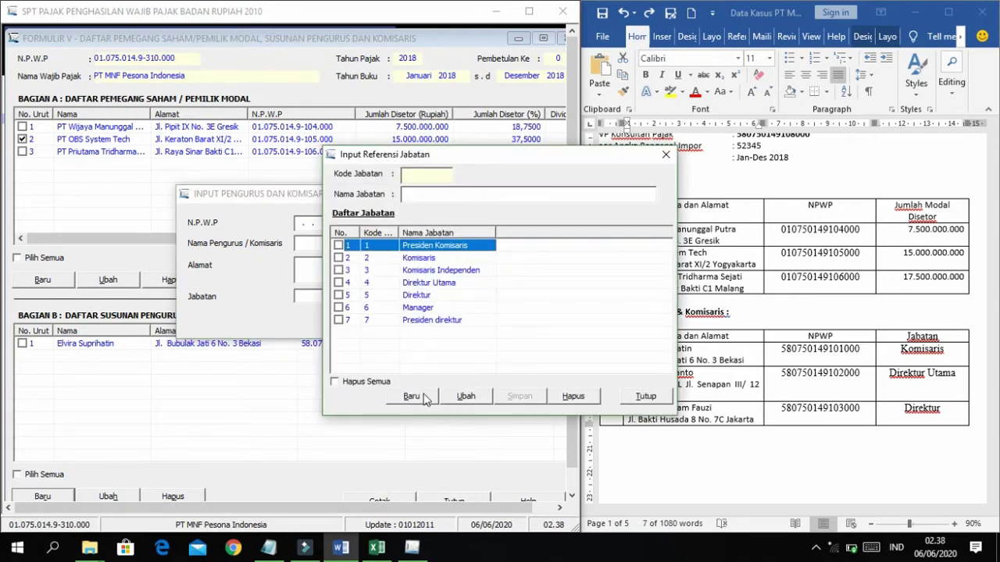
{"action": "left_click", "coordinate": [413, 397]}
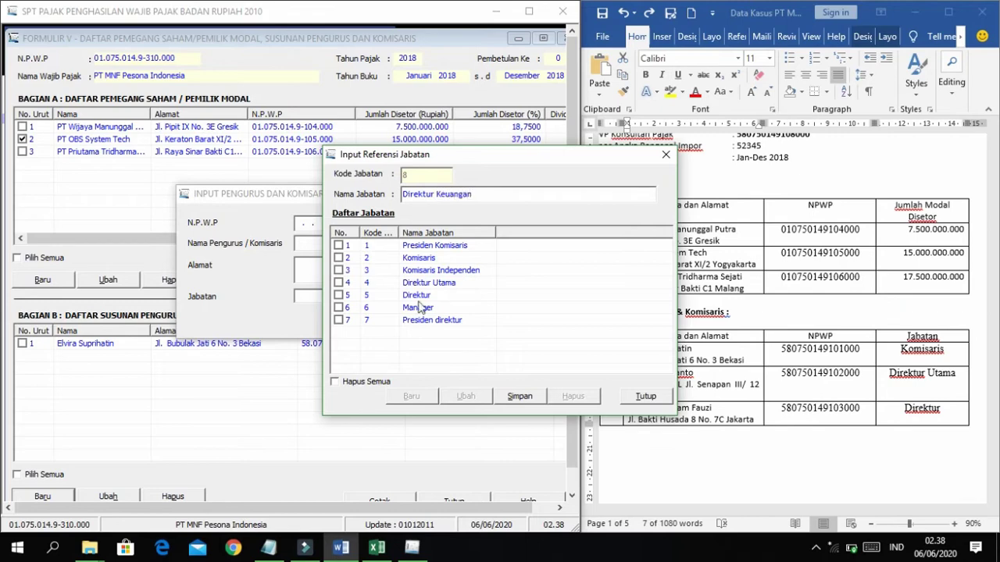
{"action": "left_click", "coordinate": [516, 392]}
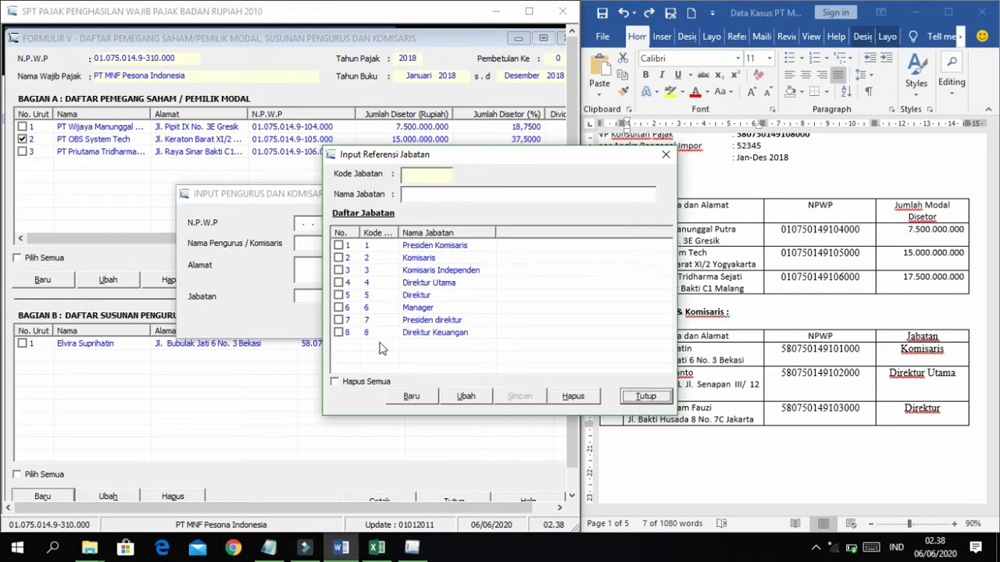
{"action": "left_click", "coordinate": [647, 398]}
{"action": "left_click", "coordinate": [421, 297]}
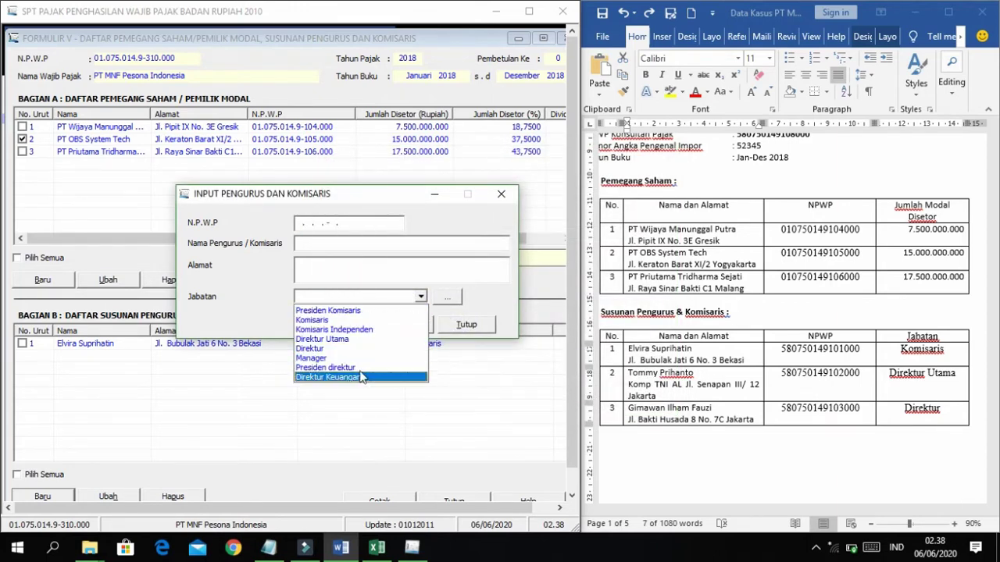
Copy the second board member's NPWP and name from the Word case data into the form.
{"action": "left_click", "coordinate": [370, 243]}
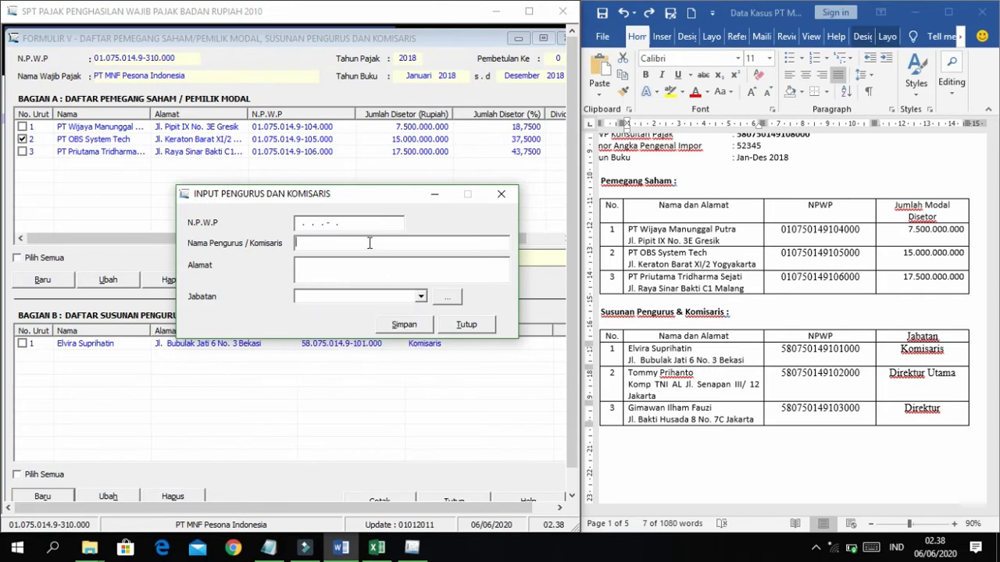
{"action": "left_click", "coordinate": [307, 223]}
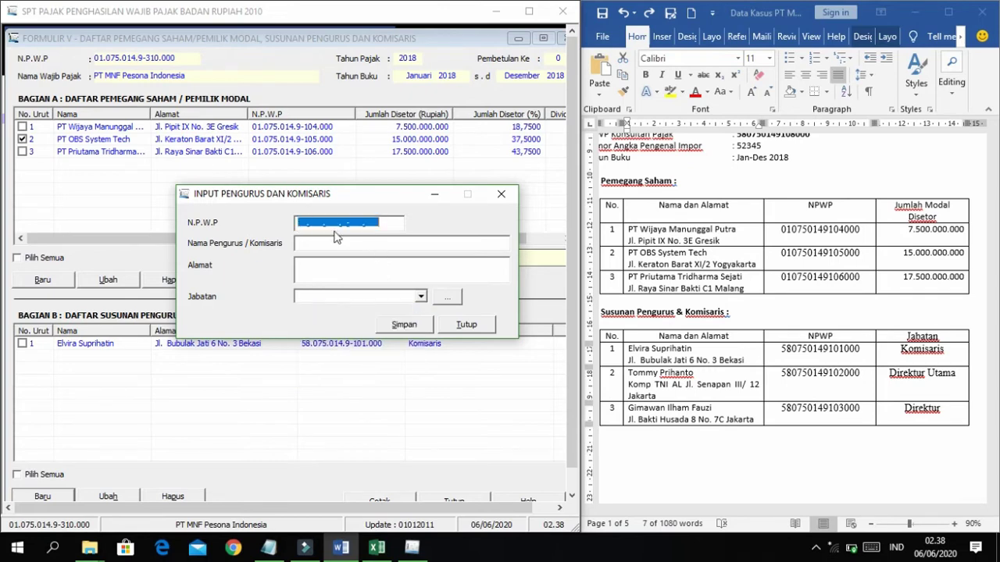
{"action": "double_click", "coordinate": [823, 375]}
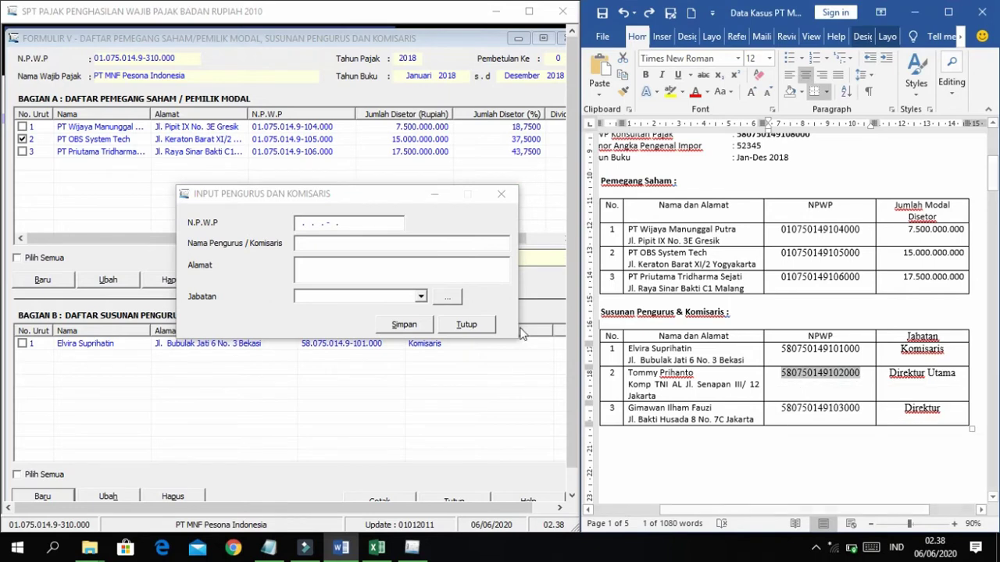
{"action": "left_click", "coordinate": [299, 225]}
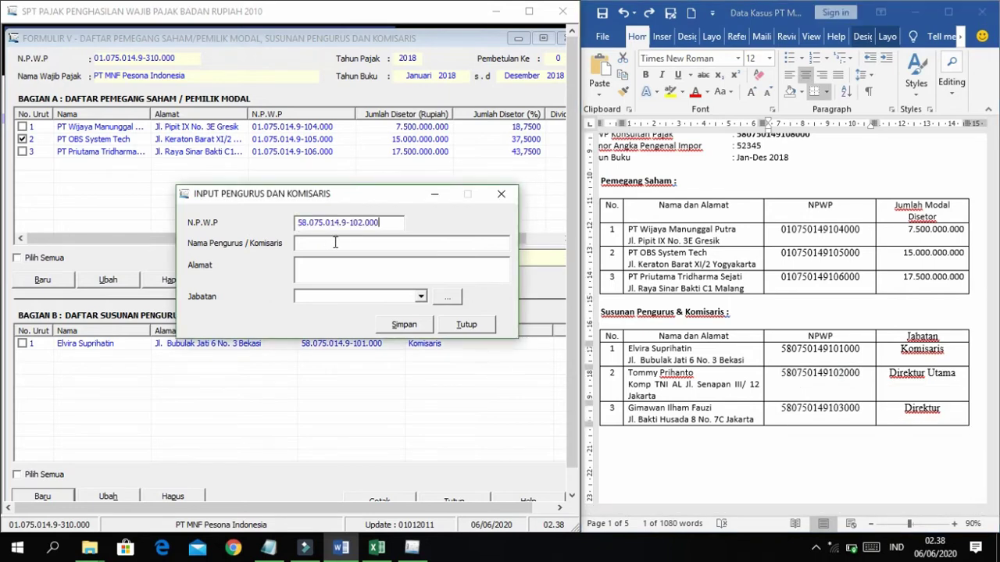
{"action": "left_click", "coordinate": [630, 374]}
{"action": "left_click_drag", "start_coordinate": [629, 373], "coordinate": [694, 373]}
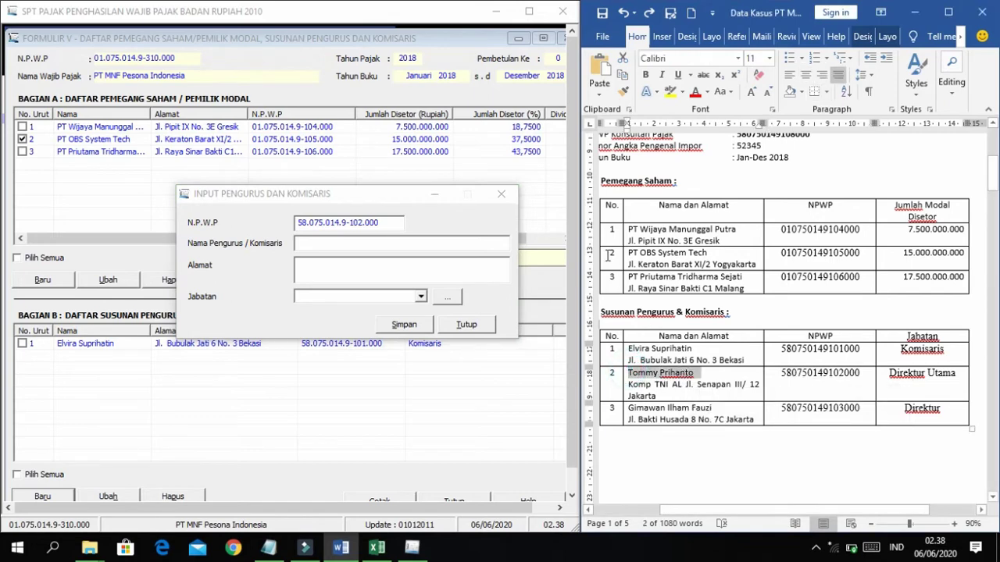
{"action": "key", "text": "ctrl+c"}
{"action": "left_click", "coordinate": [420, 245]}
{"action": "key", "text": "ctrl+v"}
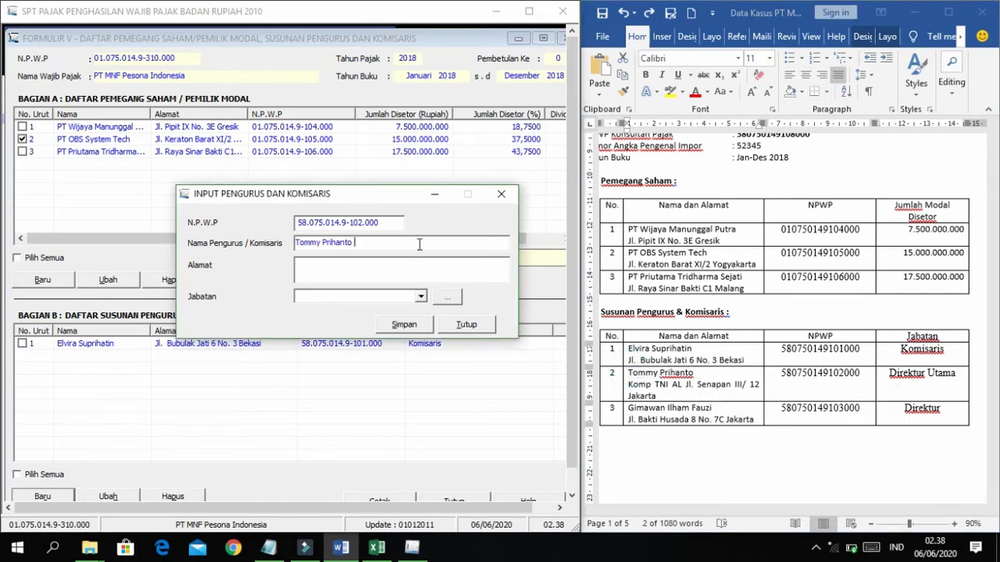
Paste his Jakarta address, set Jabatan to Direktur Utama, and save the entry.
{"action": "left_click", "coordinate": [634, 398]}
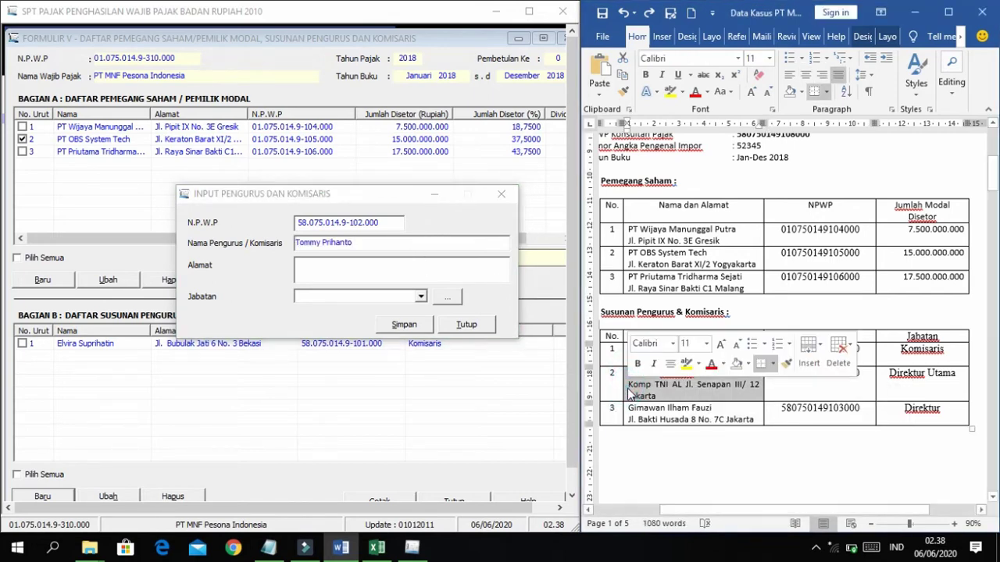
{"action": "mouse_move", "coordinate": [652, 396]}
{"action": "left_mouse_down"}
{"action": "mouse_move", "coordinate": [642, 388]}
{"action": "mouse_move", "coordinate": [656, 396]}
{"action": "left_mouse_up"}
{"action": "left_click", "coordinate": [644, 393]}
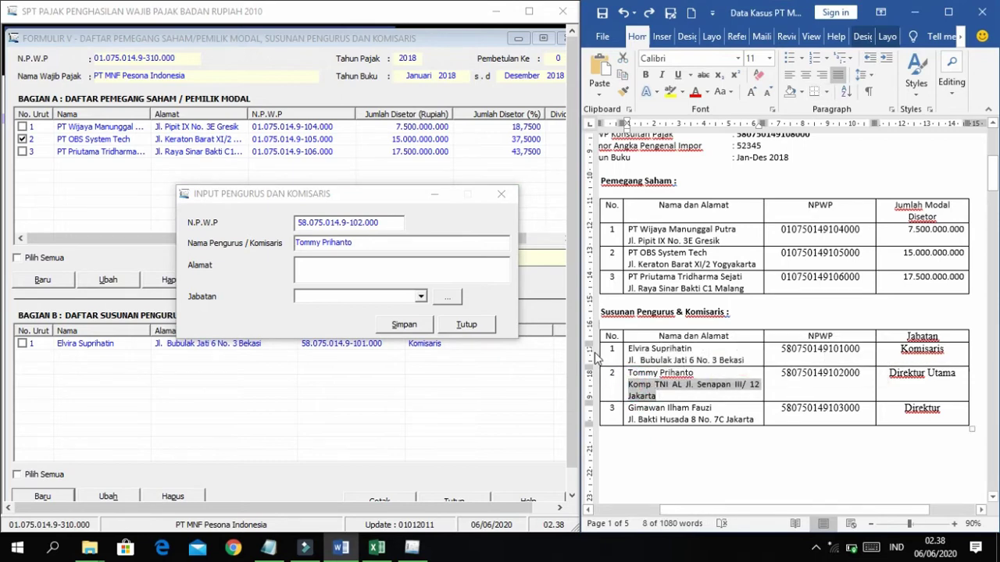
{"action": "left_click", "coordinate": [338, 273]}
{"action": "key", "text": "ctrl+v"}
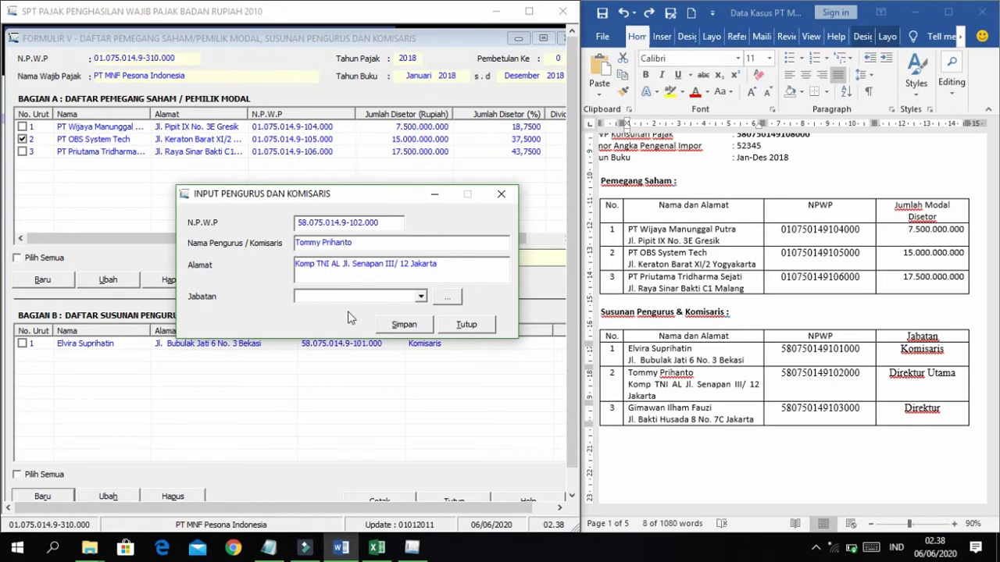
{"action": "left_click", "coordinate": [420, 296]}
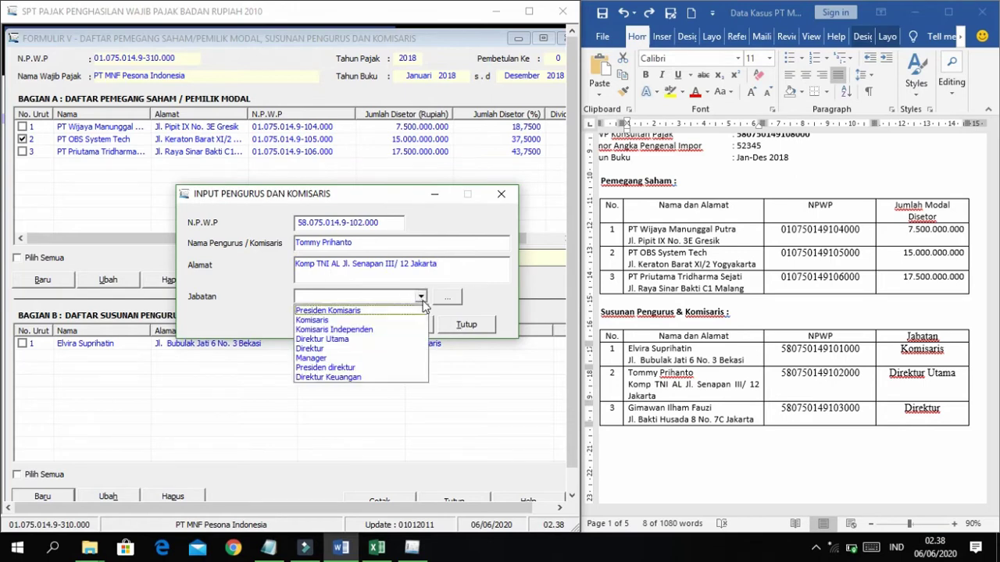
{"action": "left_click", "coordinate": [324, 340]}
{"action": "left_click", "coordinate": [422, 328]}
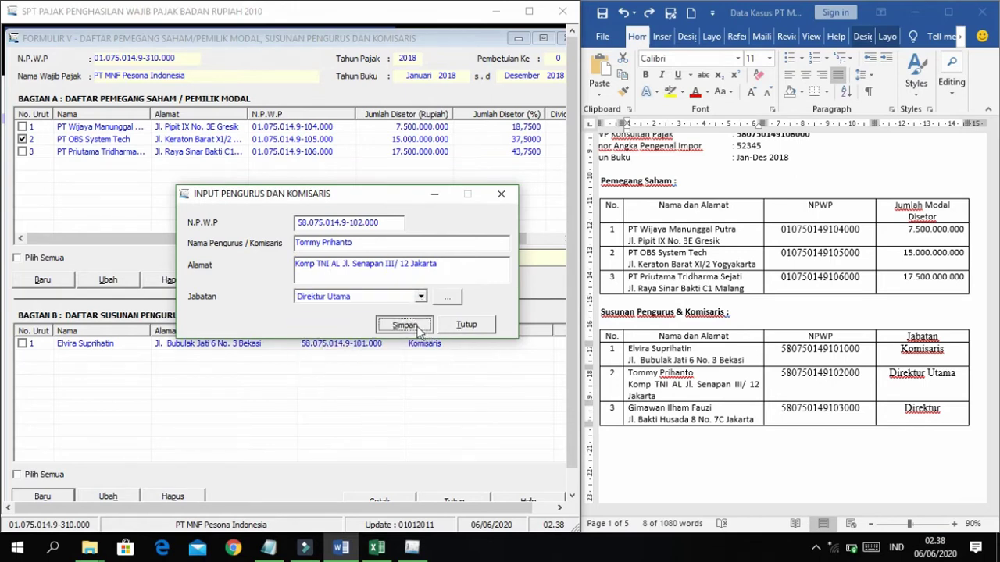
{"action": "left_click", "coordinate": [504, 324]}
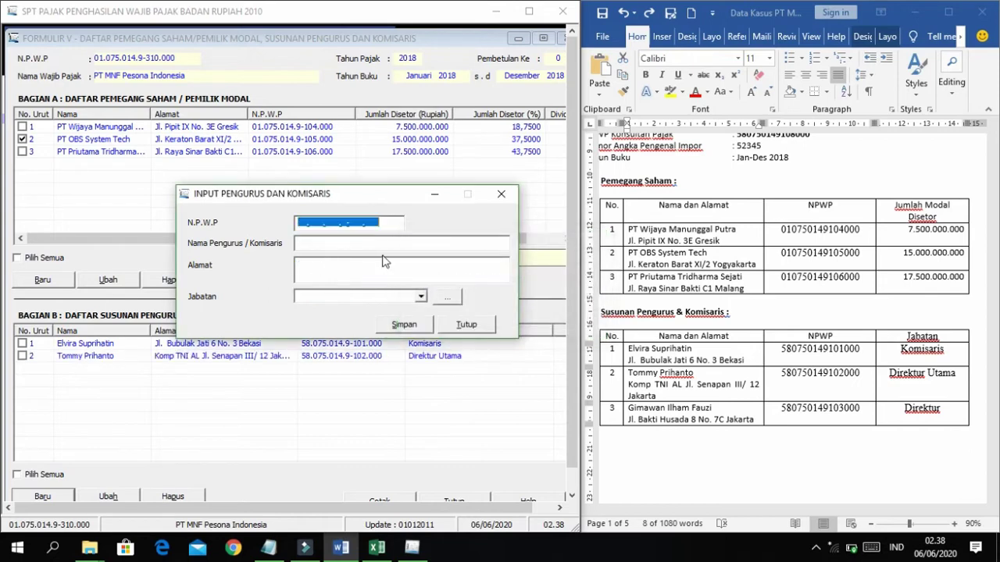
Copy the third board member's NPWP and name from Word into the input form.
{"action": "double_click", "coordinate": [820, 407]}
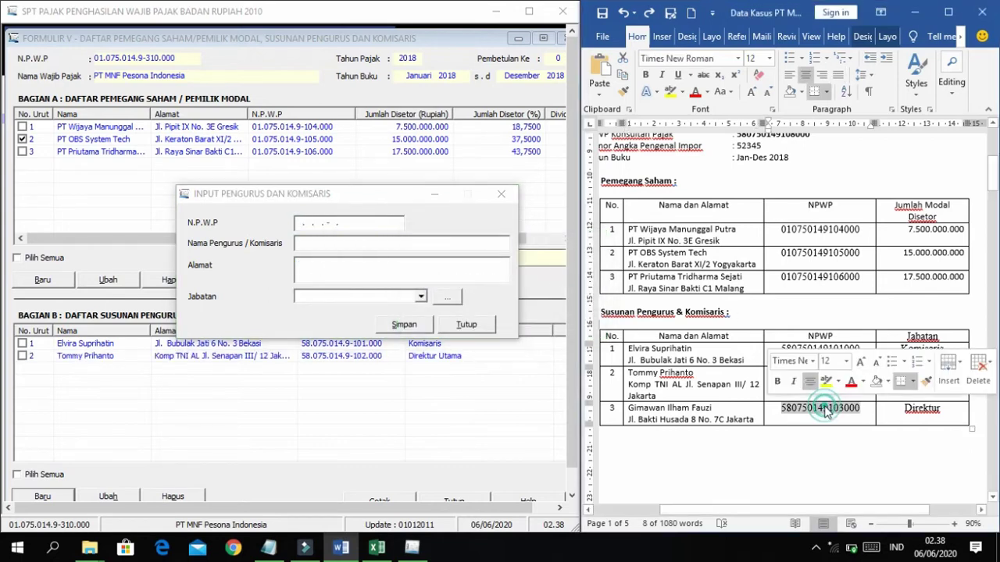
{"action": "left_click", "coordinate": [310, 222]}
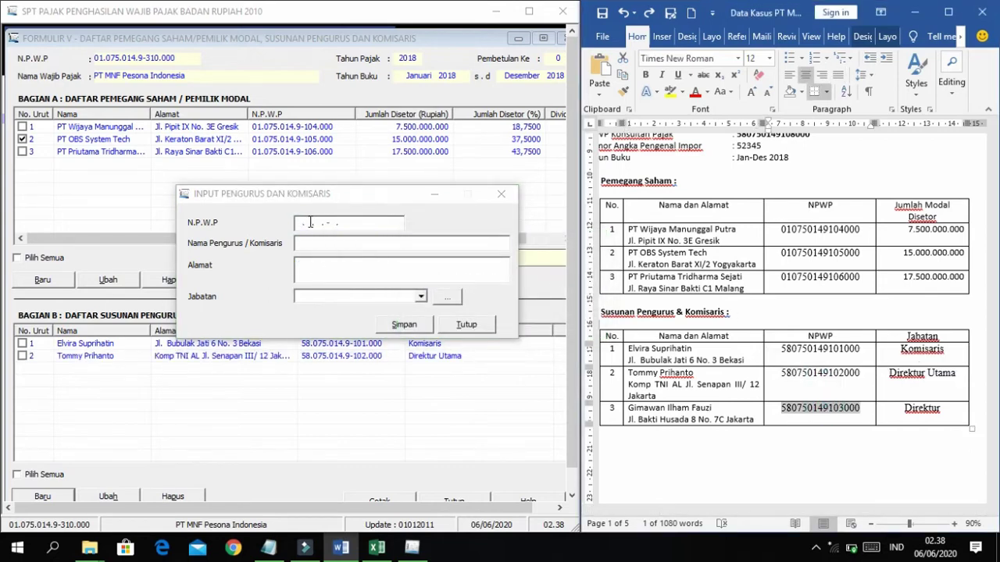
{"action": "left_click", "coordinate": [310, 227]}
{"action": "key", "text": "ctrl+v"}
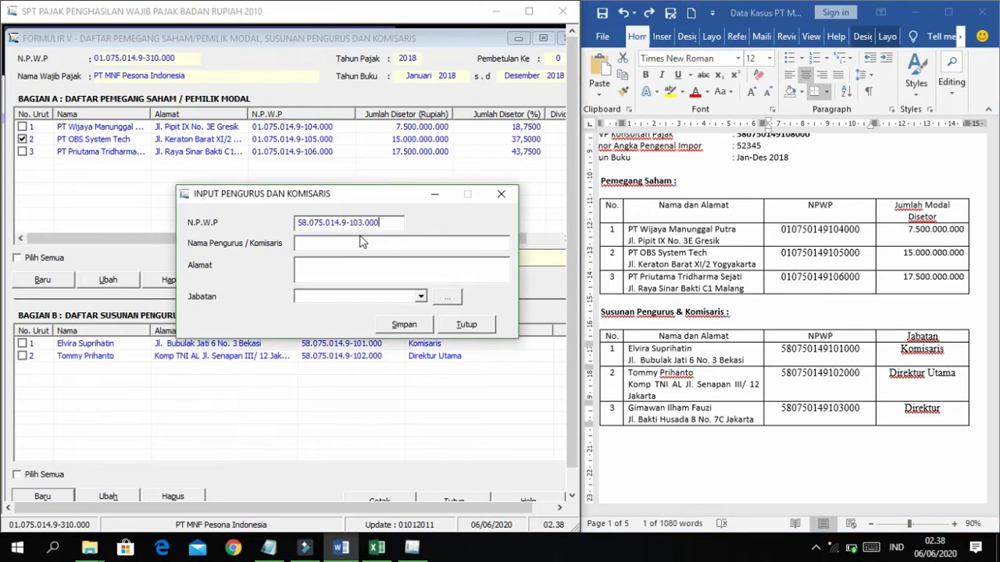
{"action": "left_click_drag", "start_coordinate": [630, 409], "coordinate": [713, 411]}
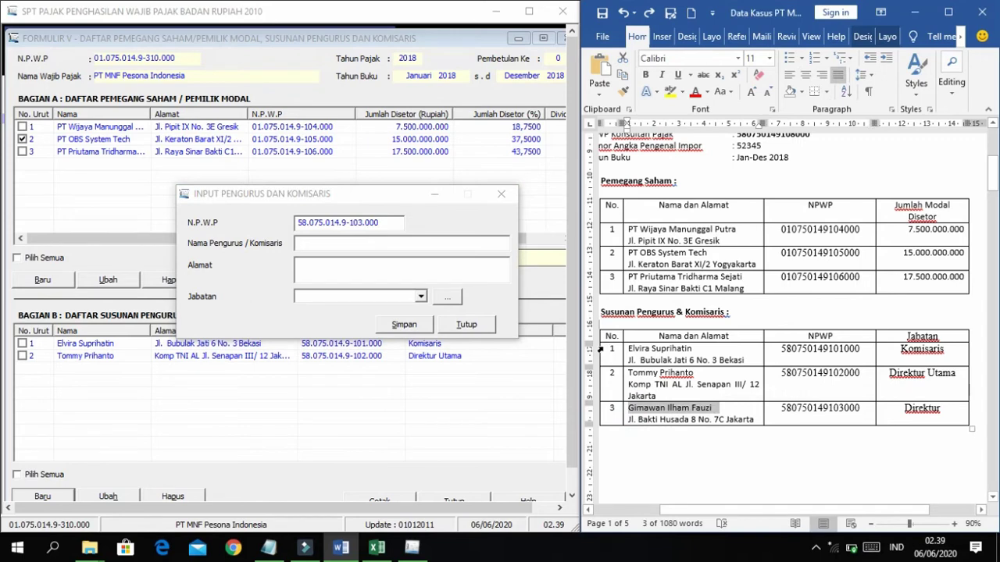
{"action": "key", "text": "ctrl+c"}
{"action": "key", "text": "alt+Tab"}
{"action": "key", "text": "ctrl+v"}
Paste the third member's address, set Jabatan to Direktur, save, and close the form.
{"action": "left_click", "coordinate": [615, 414]}
{"action": "left_click_drag", "start_coordinate": [617, 412], "coordinate": [656, 420]}
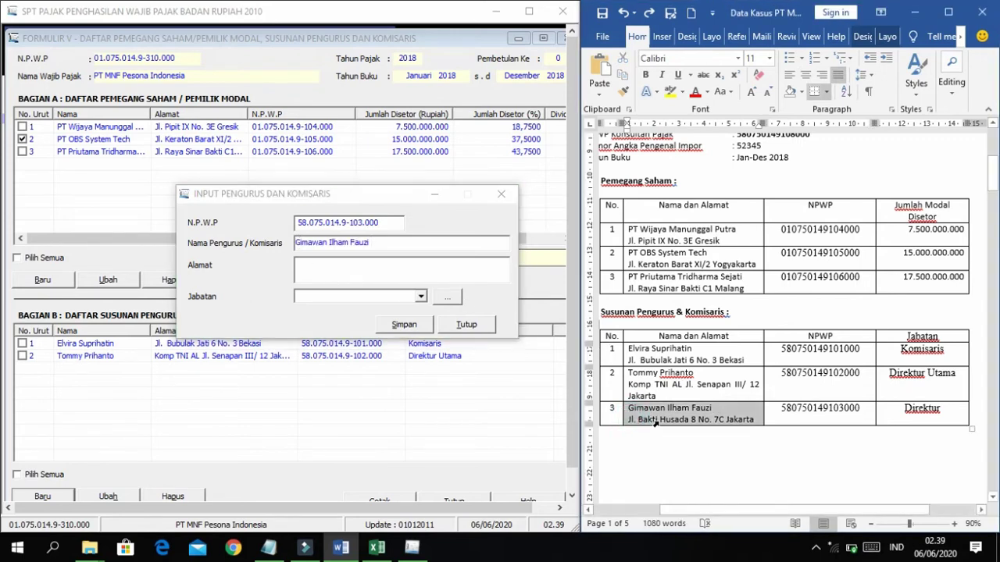
{"action": "left_click", "coordinate": [630, 419]}
{"action": "key", "text": "shift+End"}
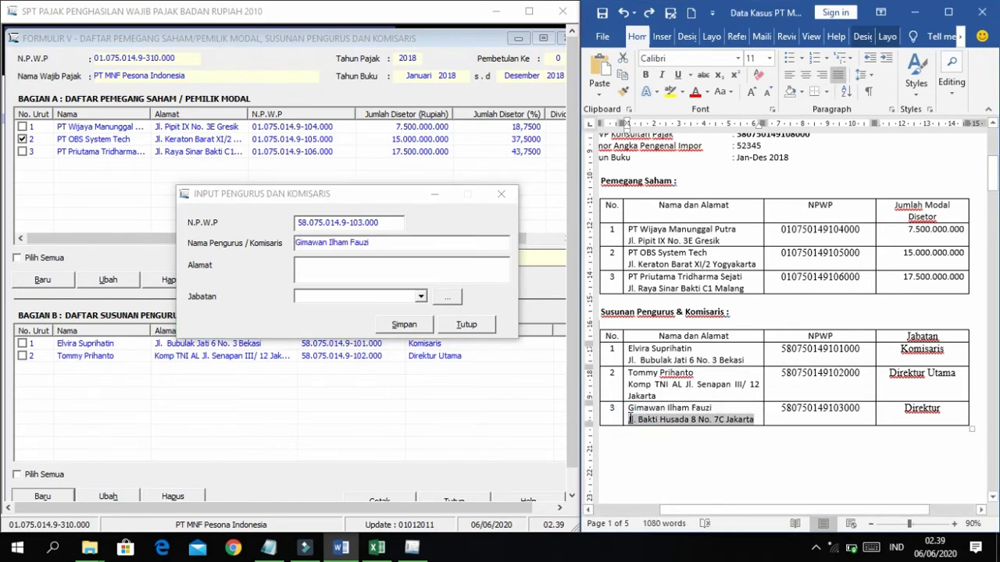
{"action": "key", "text": "ctrl+c"}
{"action": "left_click", "coordinate": [375, 261]}
{"action": "key", "text": "ctrl+v"}
{"action": "left_click", "coordinate": [421, 296]}
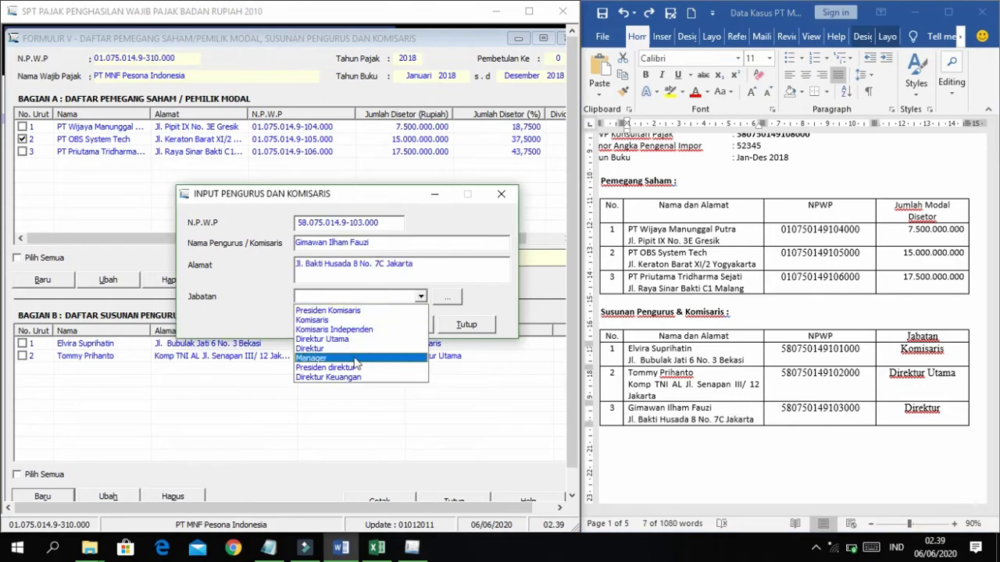
{"action": "left_click", "coordinate": [317, 348]}
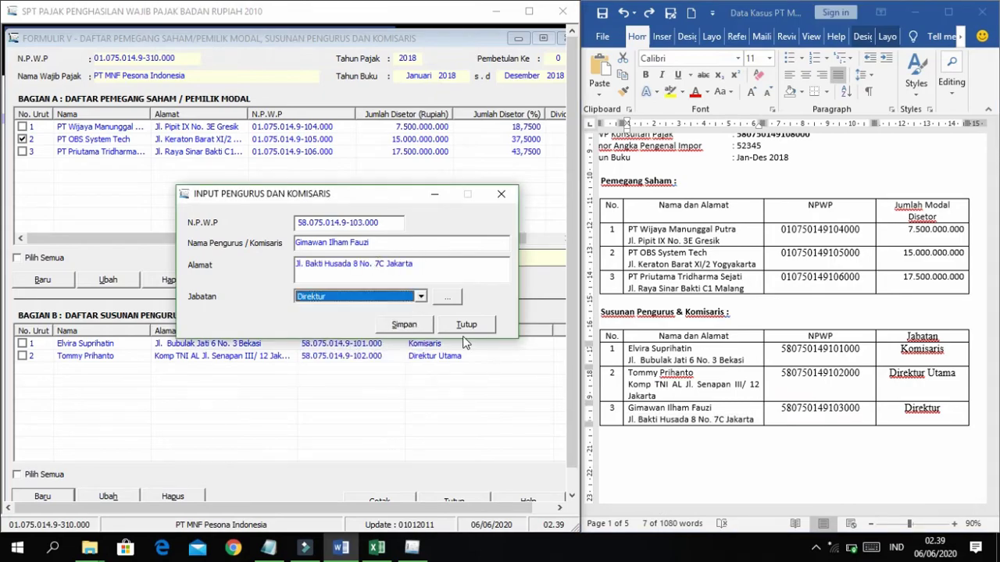
{"action": "left_click", "coordinate": [404, 325]}
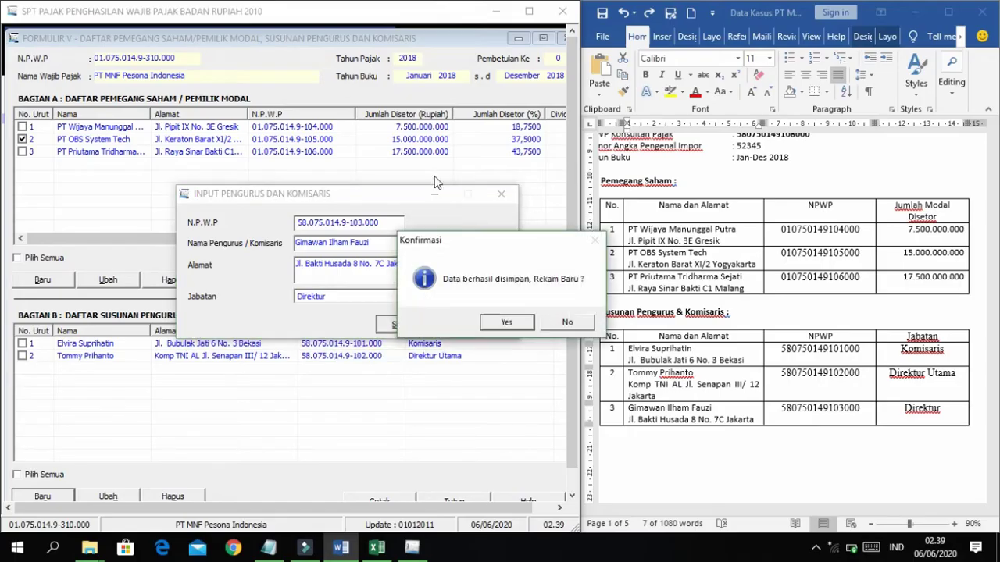
{"action": "left_click", "coordinate": [568, 322]}
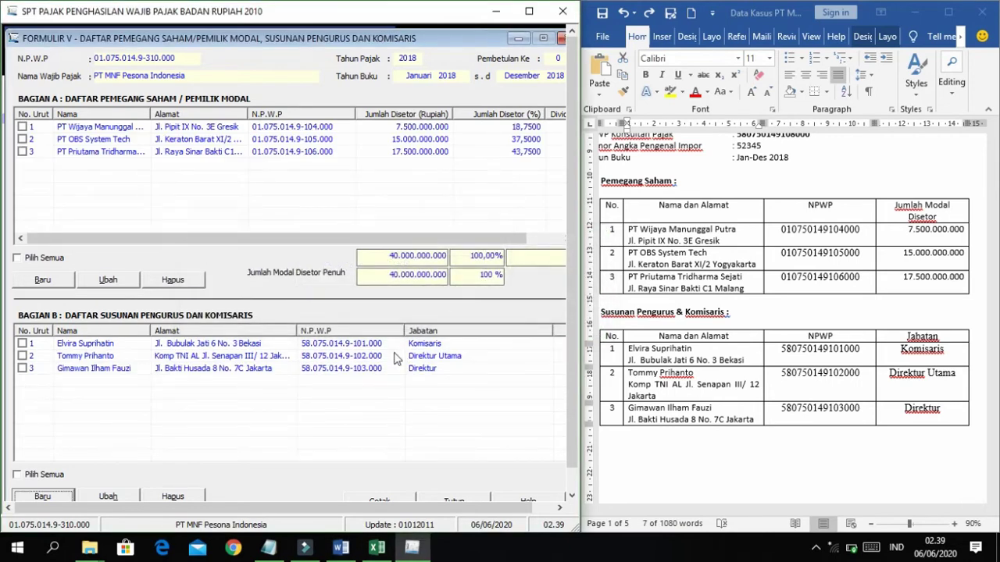
Maximize the SPT window to full screen and close the Formulir V child window.
{"action": "scroll", "coordinate": [914, 383], "scroll_direction": "down", "scroll_amount": 1}
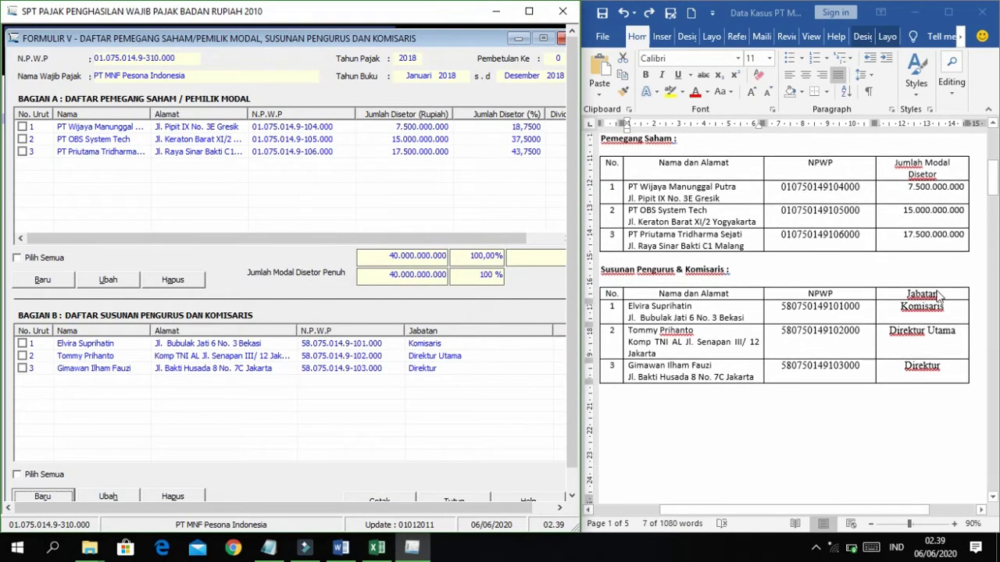
{"action": "scroll", "coordinate": [808, 334], "scroll_direction": "down", "scroll_amount": 1}
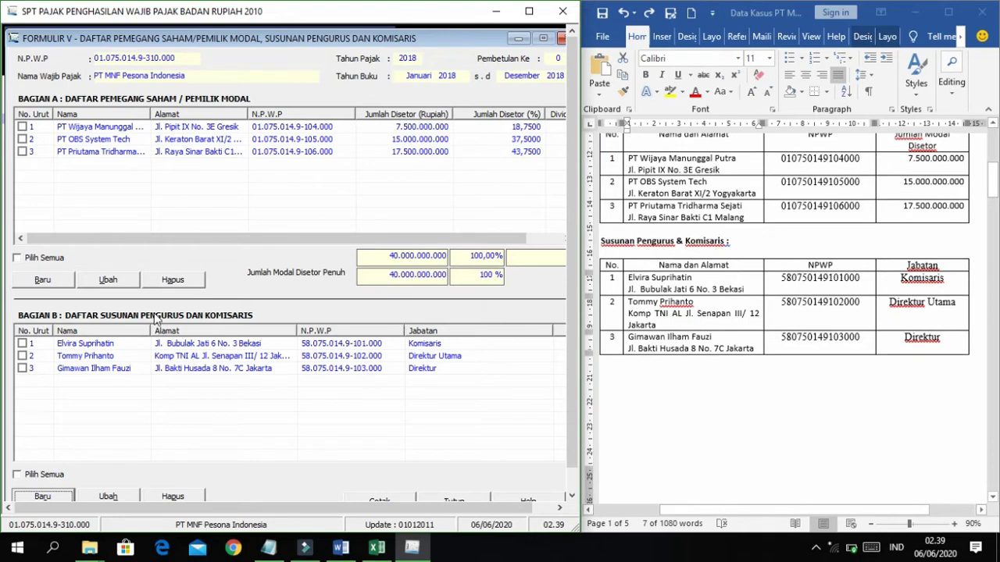
{"action": "left_click", "coordinate": [529, 11]}
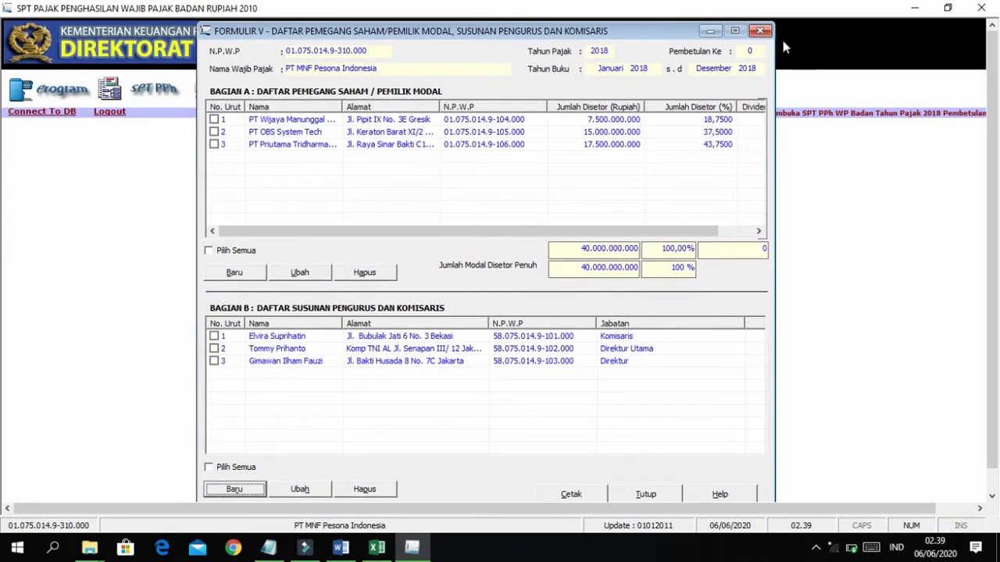
{"action": "left_click", "coordinate": [760, 31]}
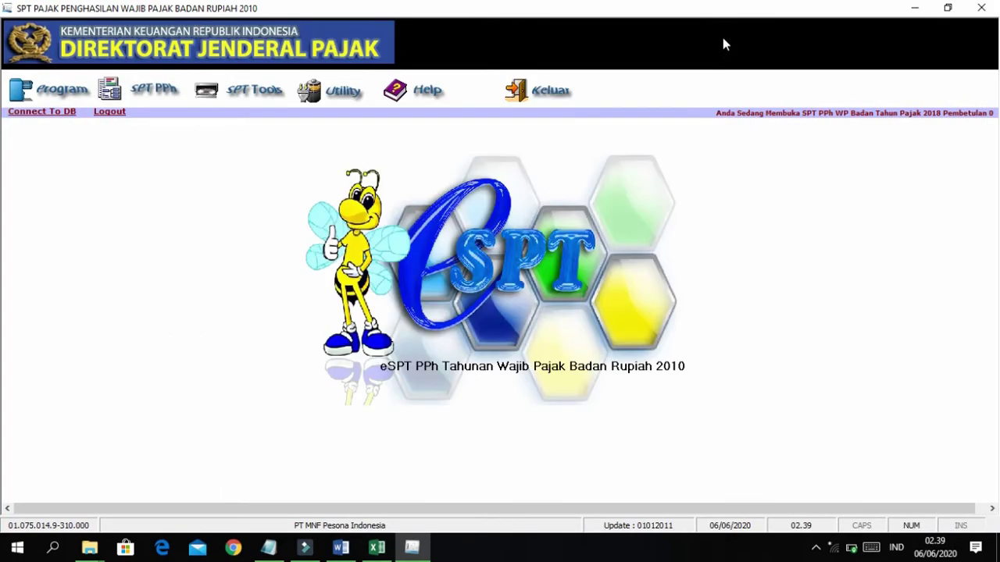
Open Formulir 1771-VI via SPT PPh > Lampiran in the menu bar.
{"action": "left_click", "coordinate": [137, 90]}
{"action": "mouse_move", "coordinate": [183, 139]}
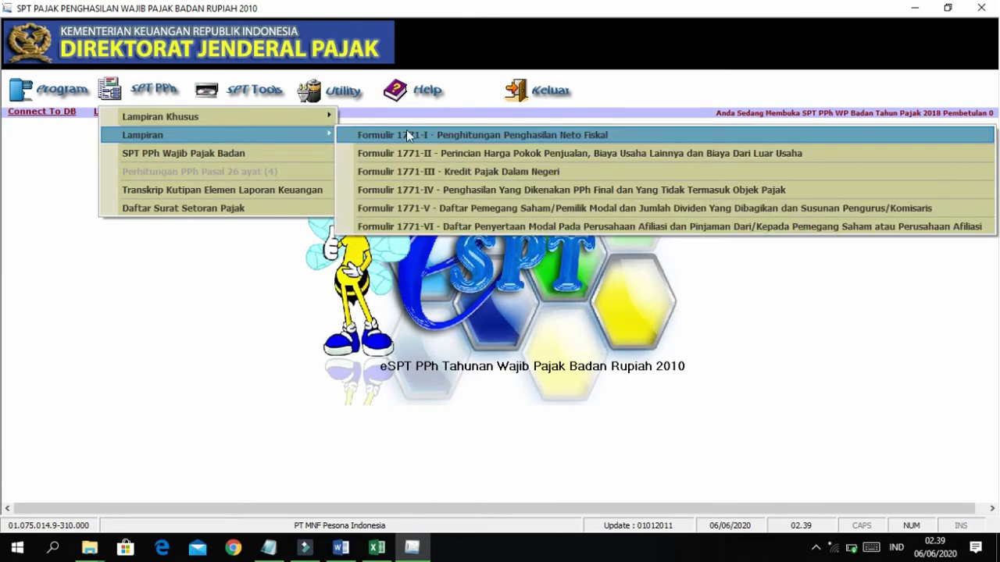
{"action": "left_click", "coordinate": [427, 226]}
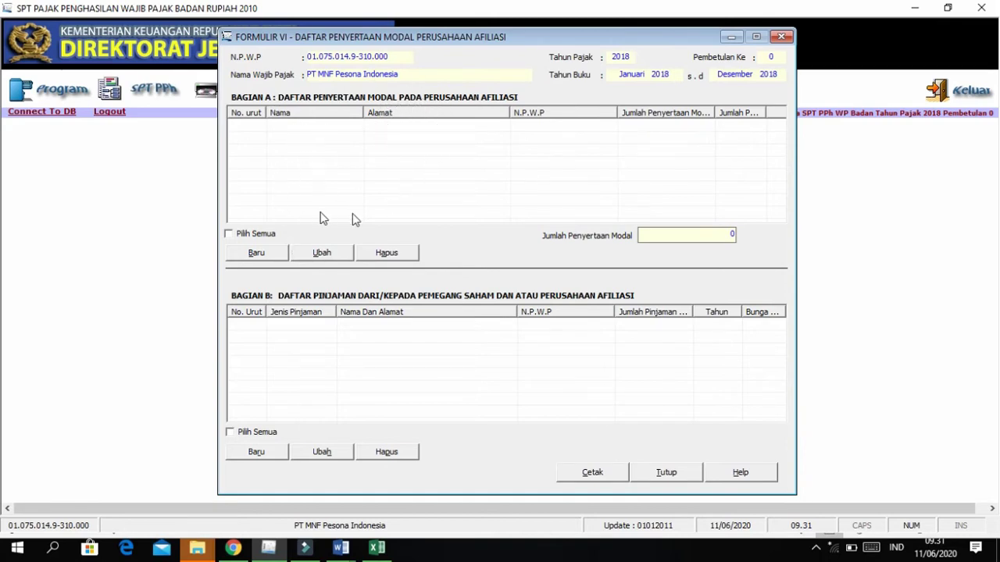
Read the XBC Intl. Corp dividend paragraph in Word, then place the tax form beside it.
{"action": "key", "text": "alt+Tab"}
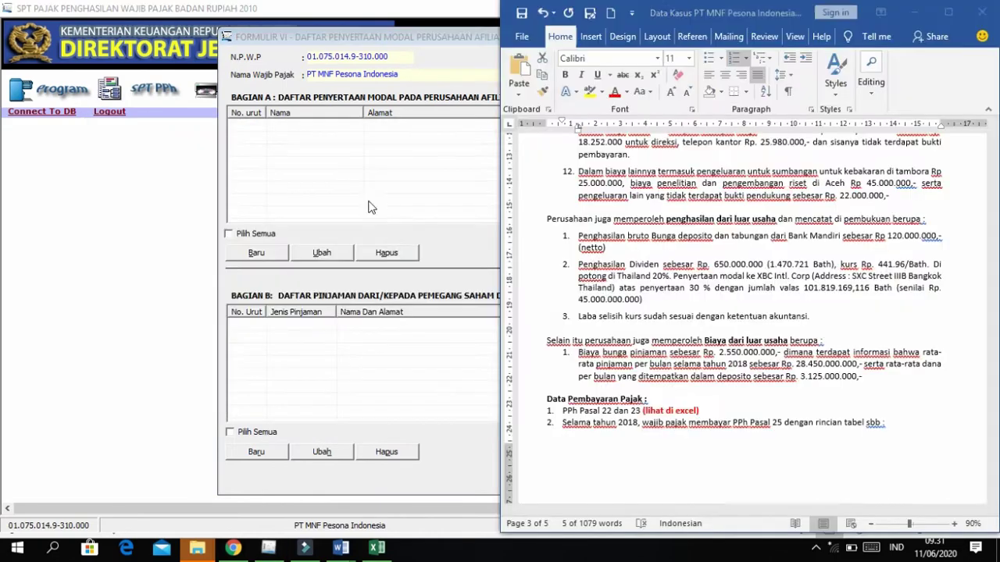
{"action": "left_click", "coordinate": [645, 299]}
{"action": "scroll", "coordinate": [645, 299], "scroll_direction": "down", "scroll_amount": 1}
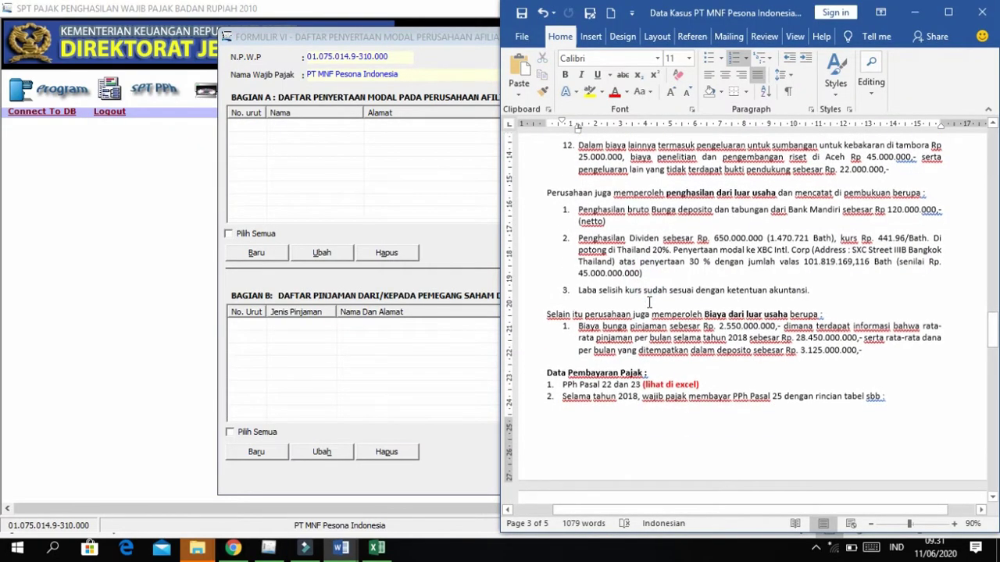
{"action": "scroll", "coordinate": [640, 262], "scroll_direction": "down", "scroll_amount": 1}
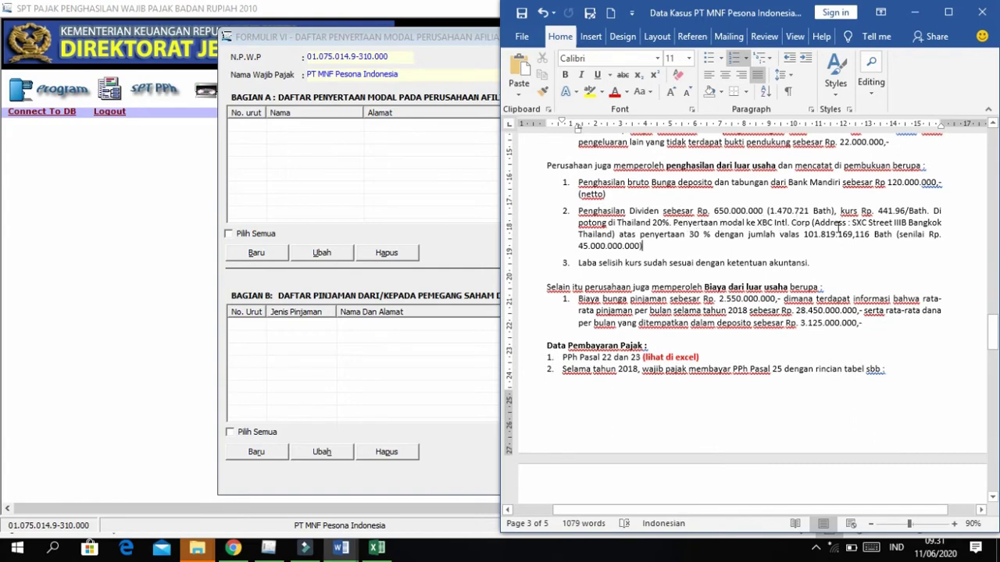
{"action": "scroll", "coordinate": [851, 225], "scroll_direction": "down", "scroll_amount": 1}
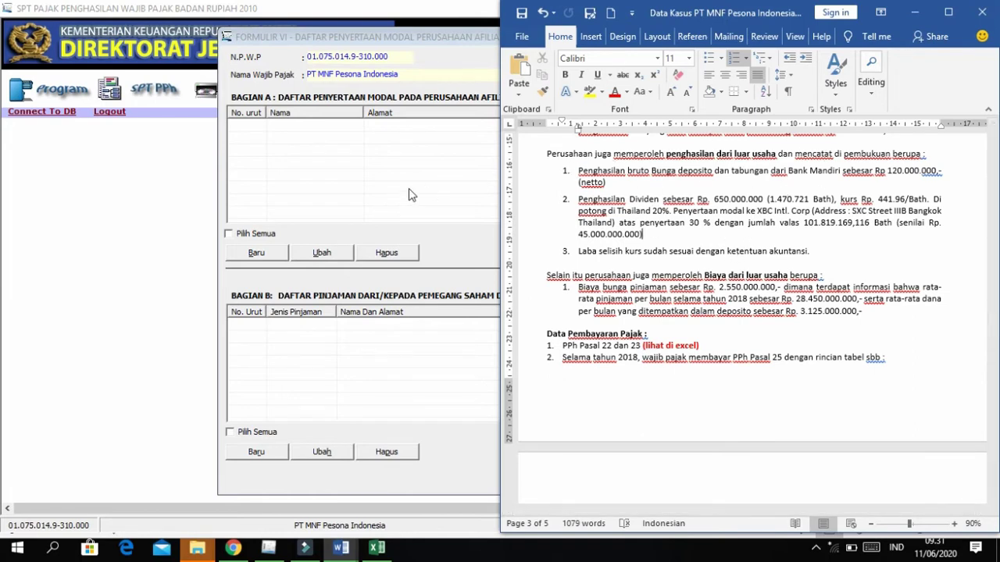
{"action": "left_click", "coordinate": [382, 176]}
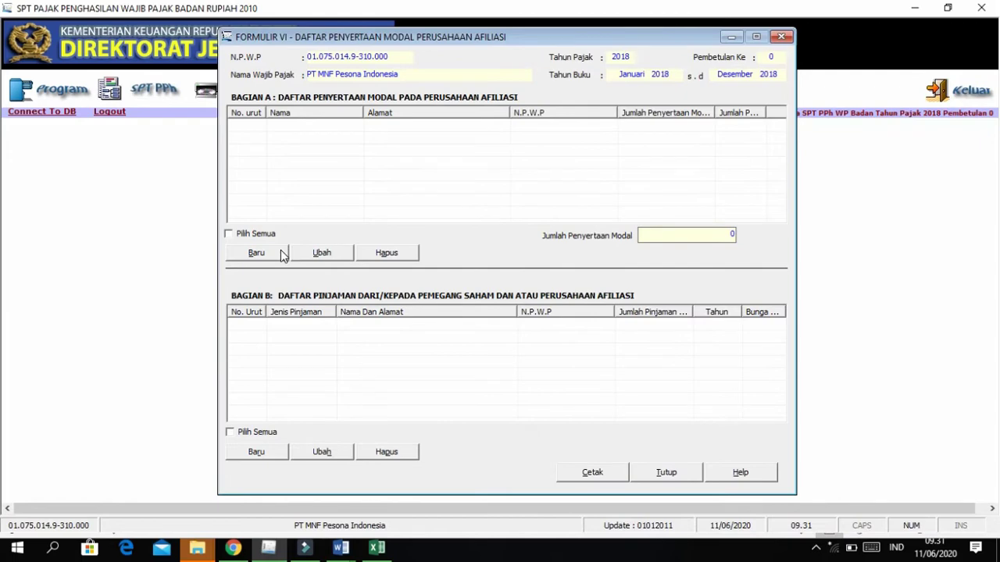
{"action": "left_click", "coordinate": [282, 254]}
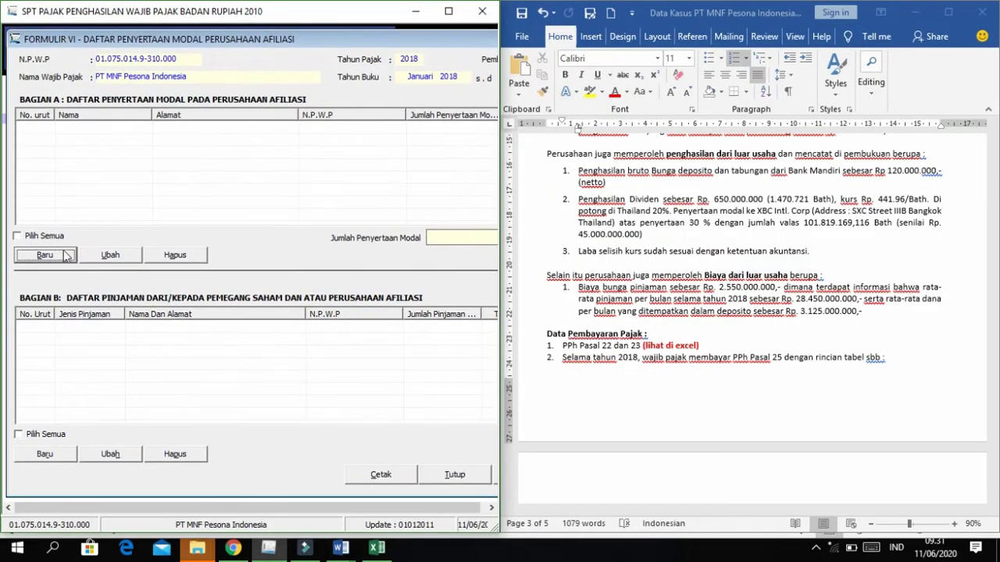
Start a new foreign (Luar Negeri) affiliate entry named XBC Intl. Corp.
{"action": "left_click", "coordinate": [59, 262]}
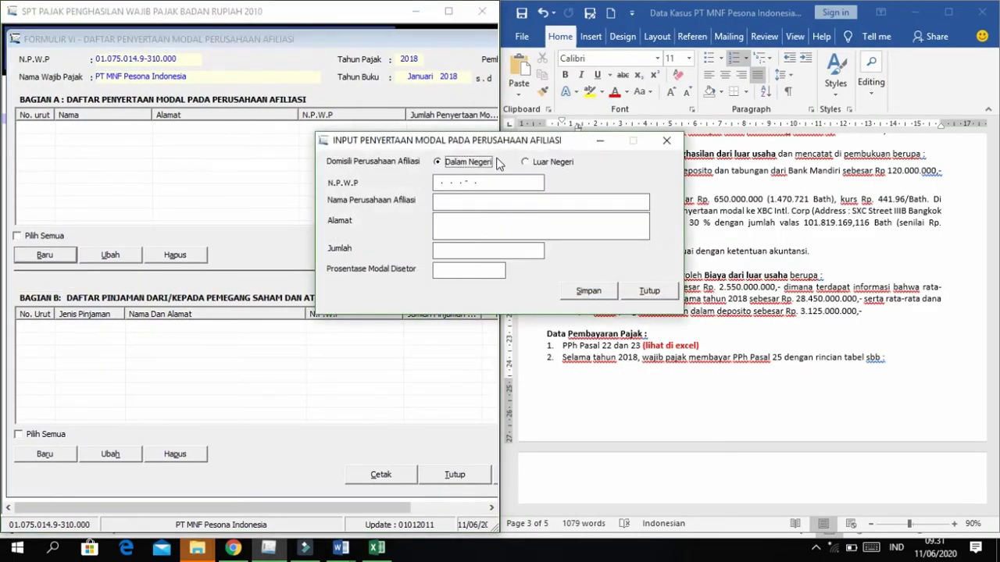
{"action": "left_click_drag", "start_coordinate": [481, 144], "coordinate": [292, 147]}
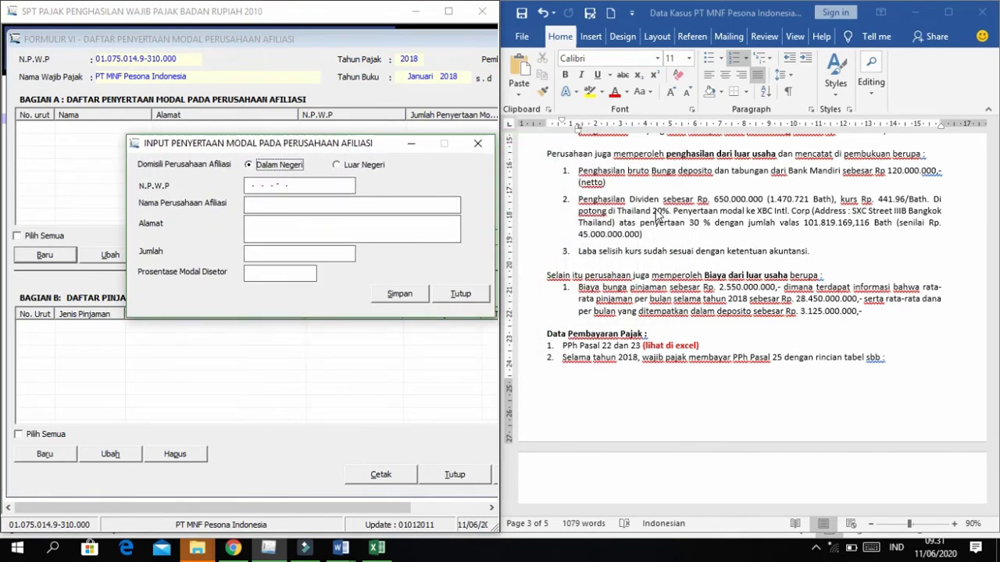
{"action": "left_click", "coordinate": [338, 169]}
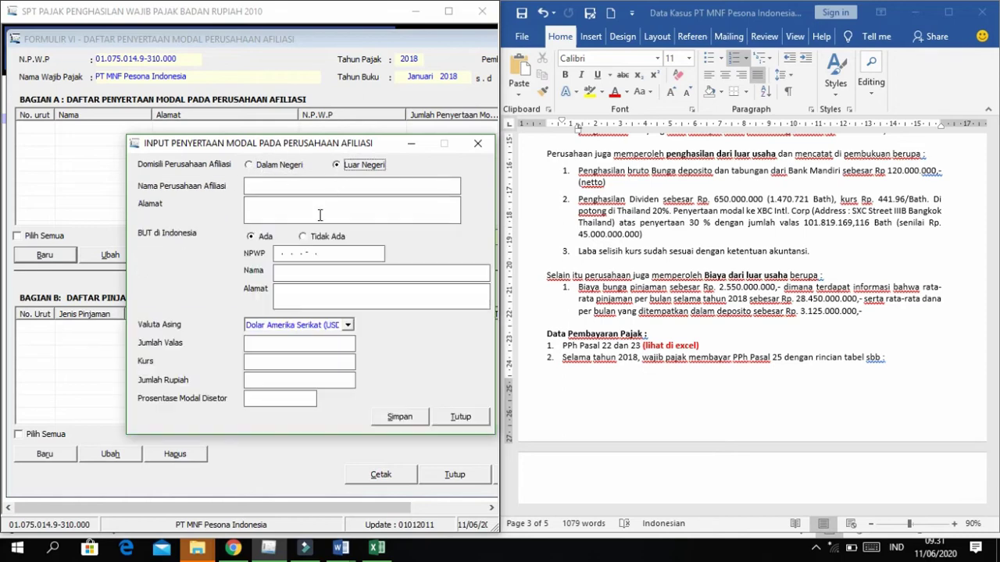
{"action": "left_click", "coordinate": [260, 186]}
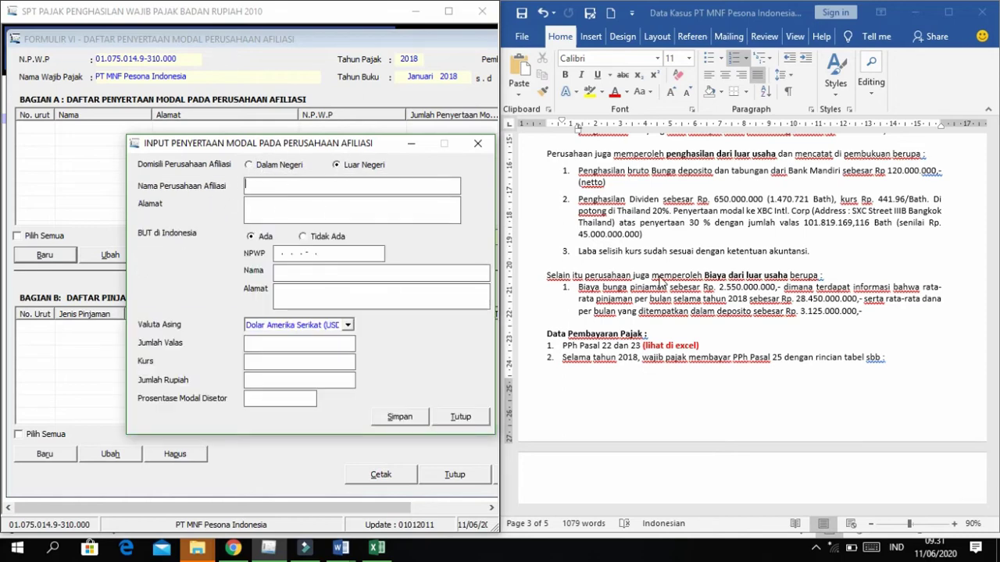
{"action": "left_click_drag", "start_coordinate": [757, 211], "coordinate": [810, 211]}
{"action": "key", "text": "ctrl+c"}
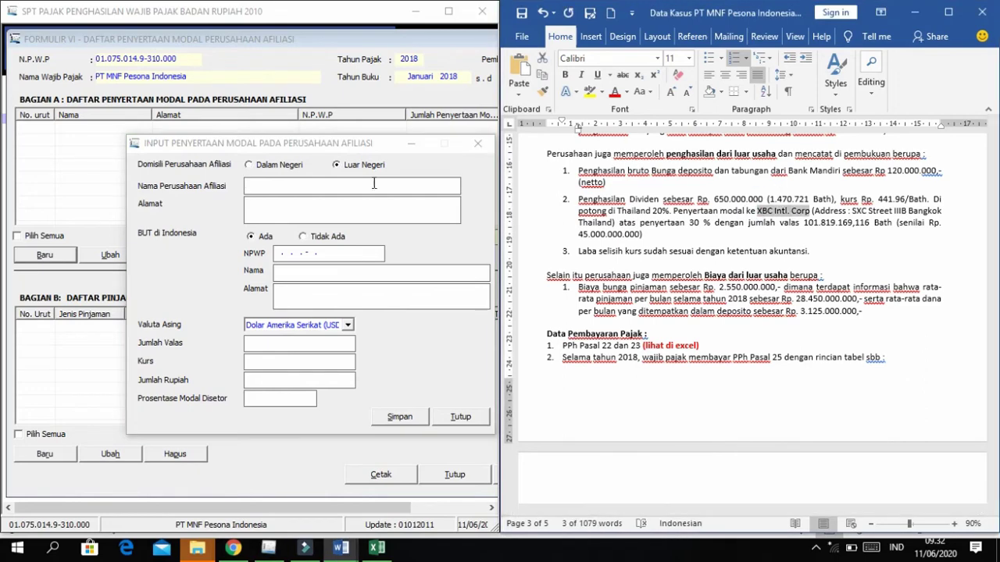
{"action": "left_click", "coordinate": [375, 185]}
{"action": "key", "text": "ctrl+v"}
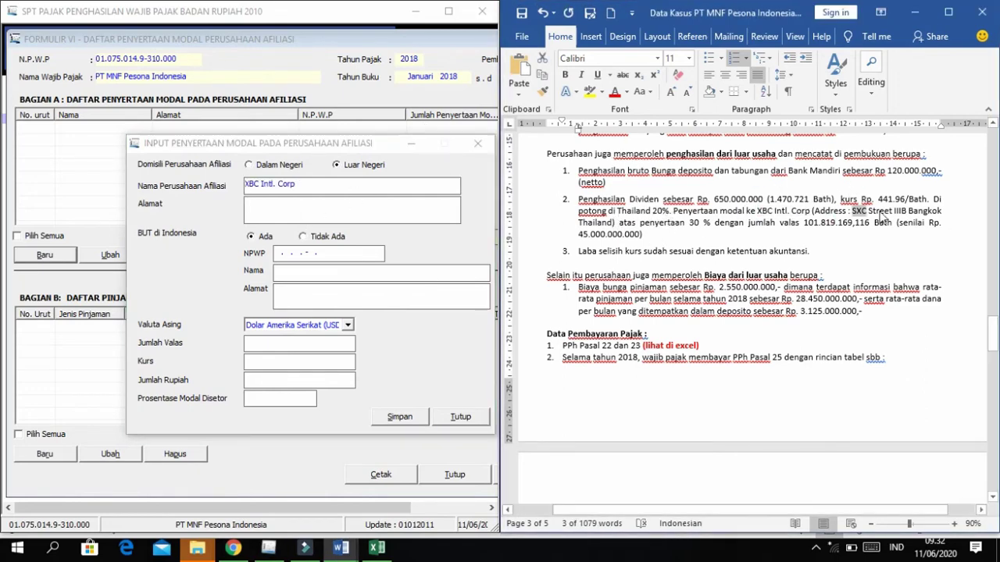
Paste the affiliate's Bangkok address from the Word notes into Alamat.
{"action": "left_click_drag", "start_coordinate": [851, 211], "coordinate": [614, 223]}
{"action": "key", "text": "ctrl+c"}
{"action": "left_click", "coordinate": [317, 212]}
{"action": "key", "text": "ctrl+v"}
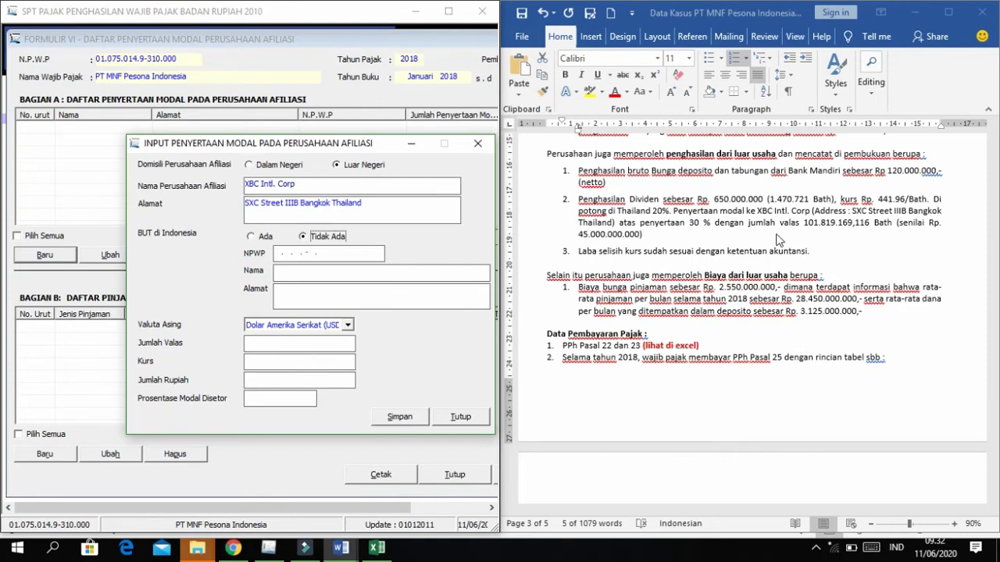
Set the currency to Thai baht and paste the 101.819.169,116 investment amount.
{"action": "left_click", "coordinate": [348, 327]}
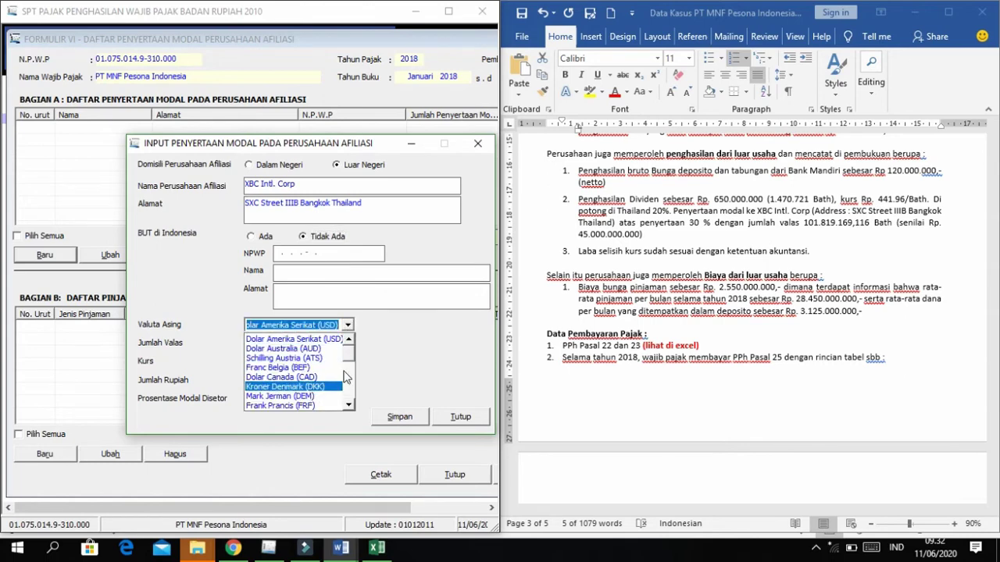
{"action": "left_click", "coordinate": [348, 391]}
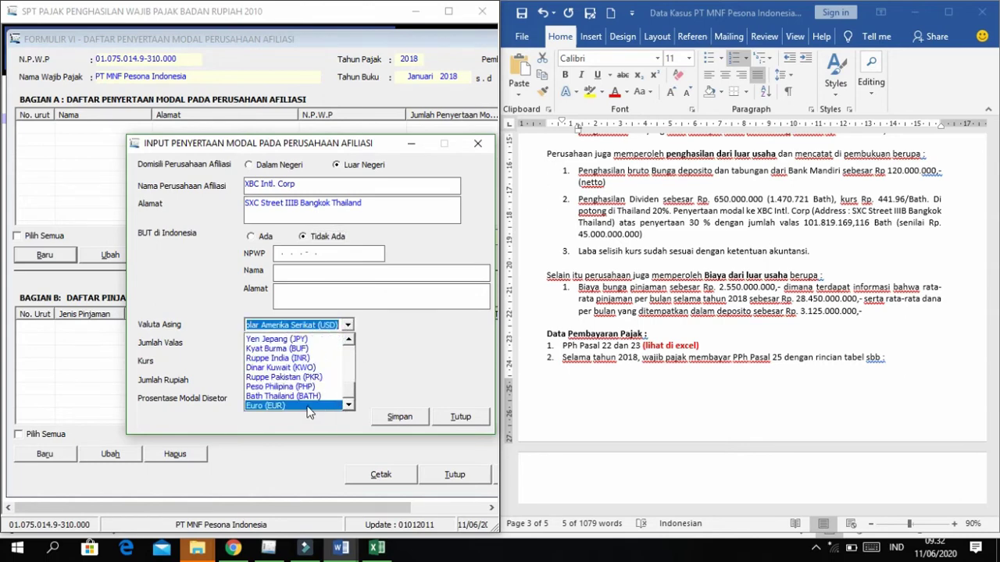
{"action": "left_click", "coordinate": [304, 396]}
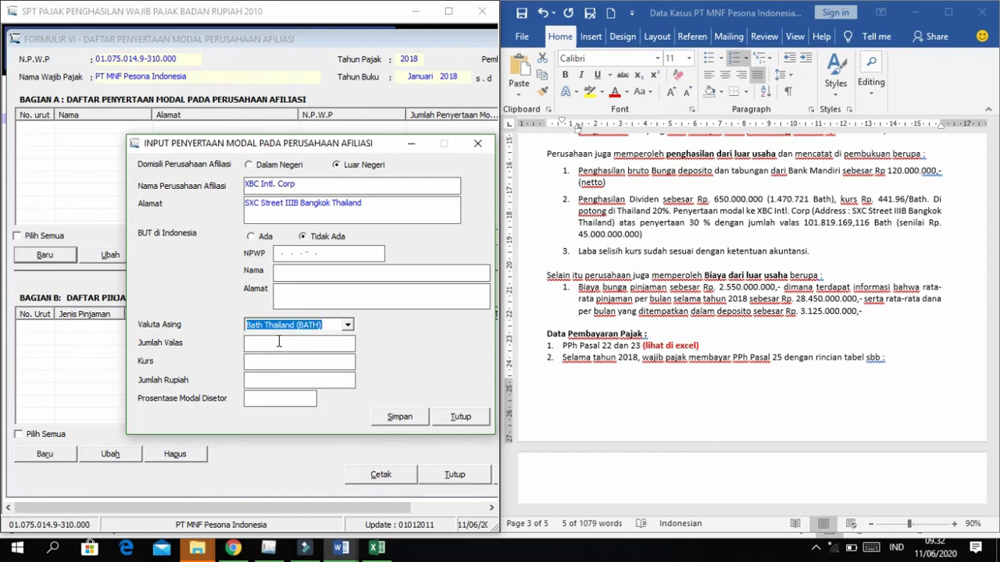
{"action": "left_click", "coordinate": [808, 223]}
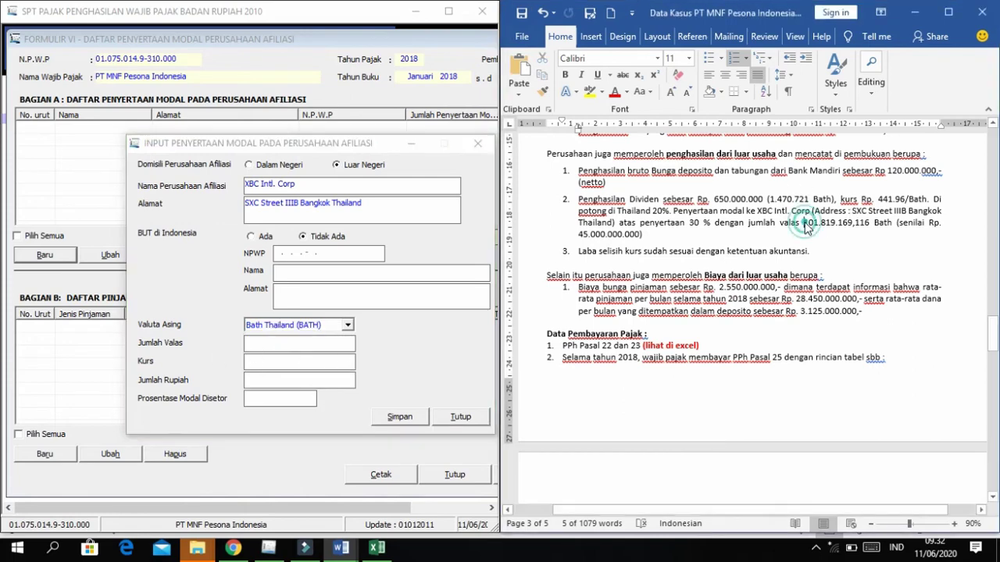
{"action": "left_click_drag", "start_coordinate": [809, 223], "coordinate": [872, 223]}
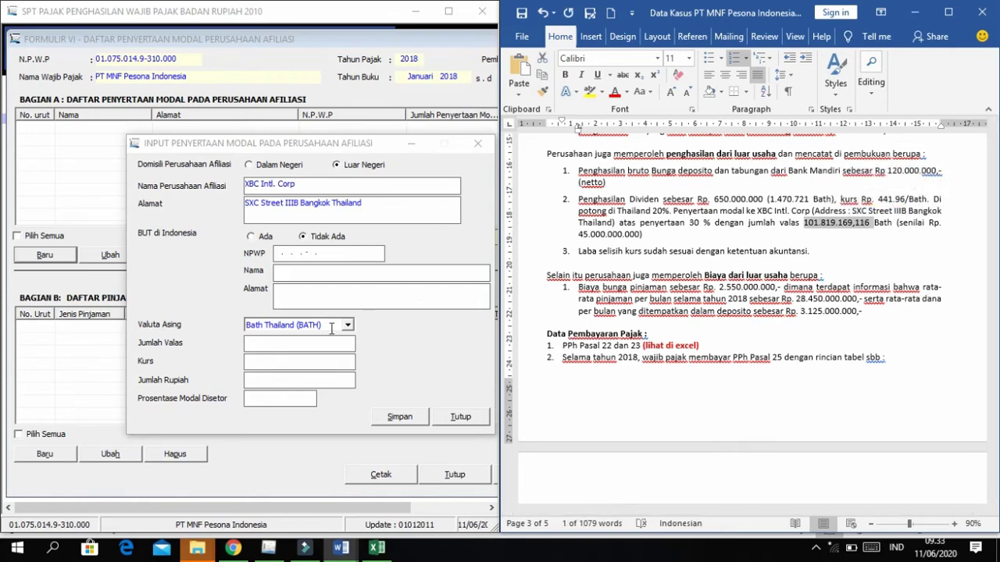
{"action": "left_click", "coordinate": [286, 350]}
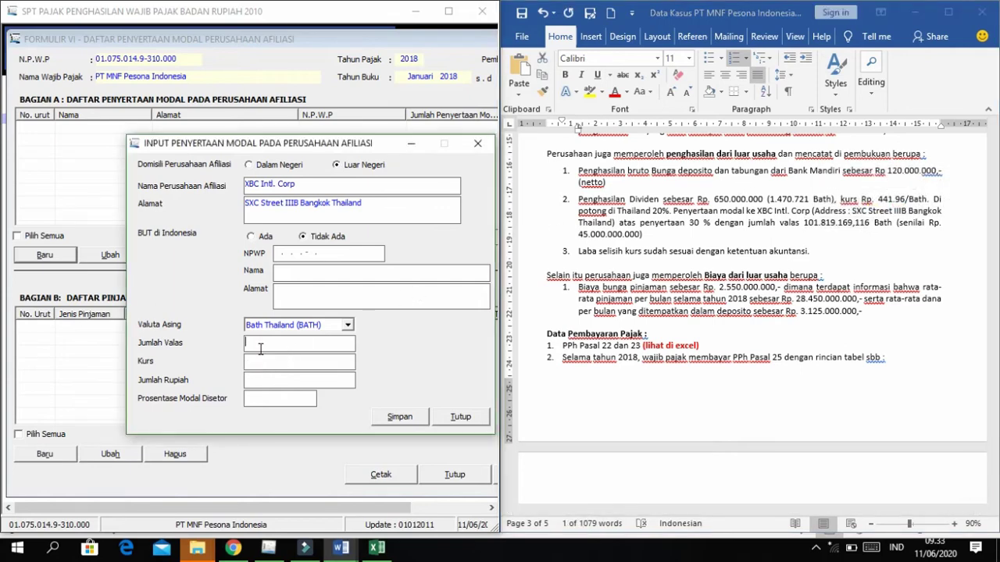
{"action": "right_click", "coordinate": [260, 349]}
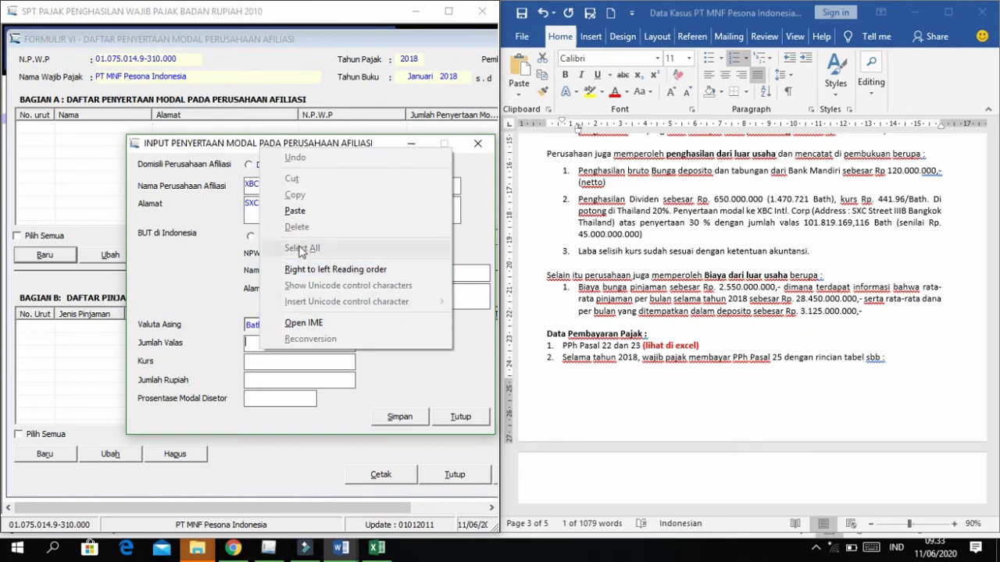
{"action": "left_click", "coordinate": [353, 211]}
Enter the 441,96 exchange rate and a 30% capital share, then save the affiliate entry.
{"action": "left_click", "coordinate": [271, 360]}
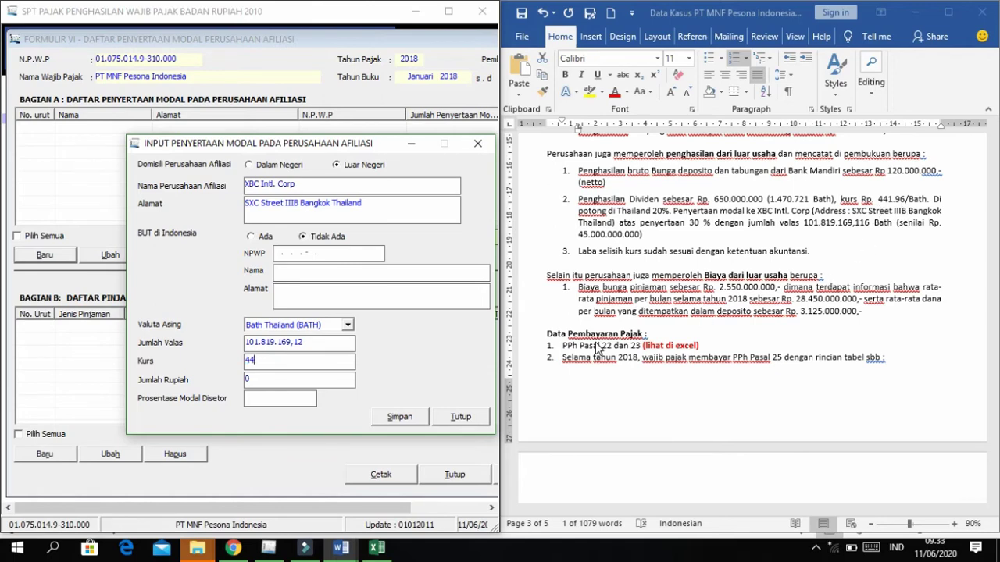
{"action": "type", "text": "44,96"}
{"action": "key", "text": "Tab"}
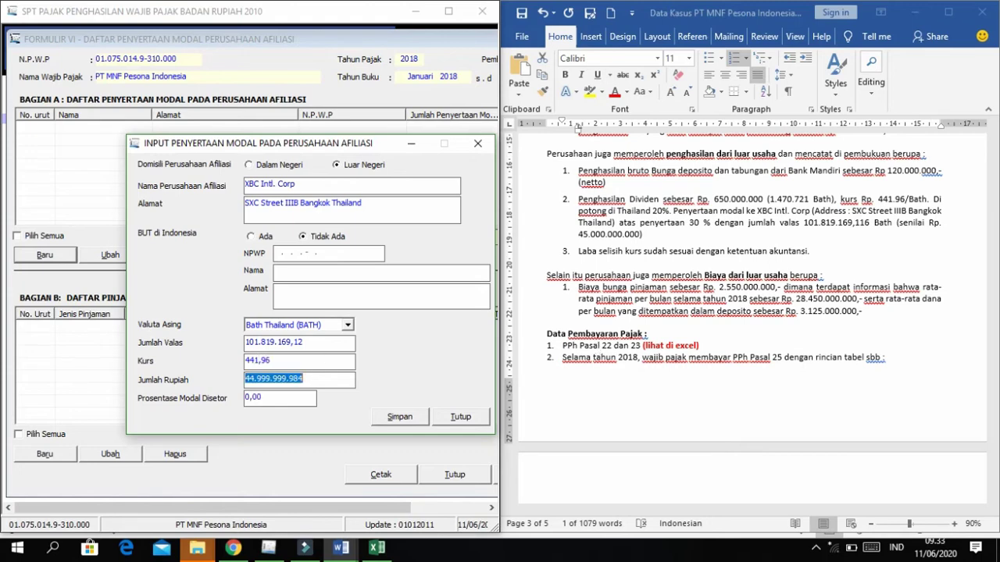
{"action": "left_click", "coordinate": [284, 400]}
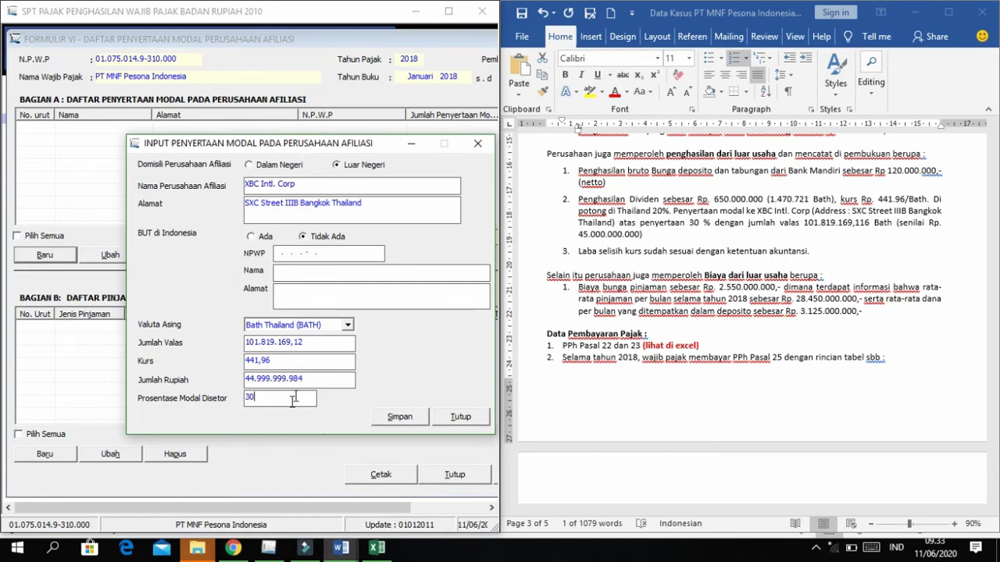
{"action": "left_click", "coordinate": [304, 358]}
{"action": "left_click", "coordinate": [343, 375]}
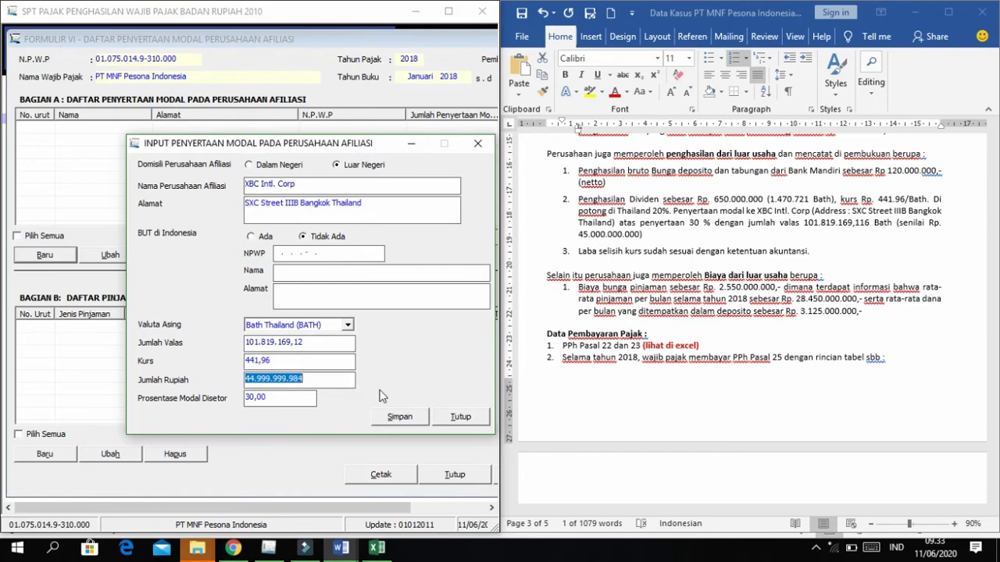
{"action": "left_click", "coordinate": [399, 416]}
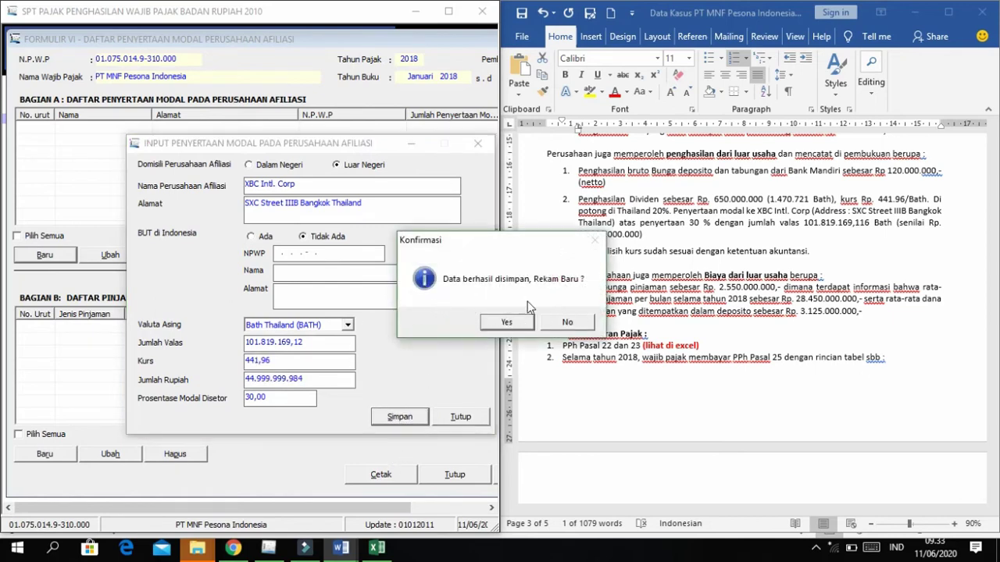
{"action": "left_click", "coordinate": [569, 321]}
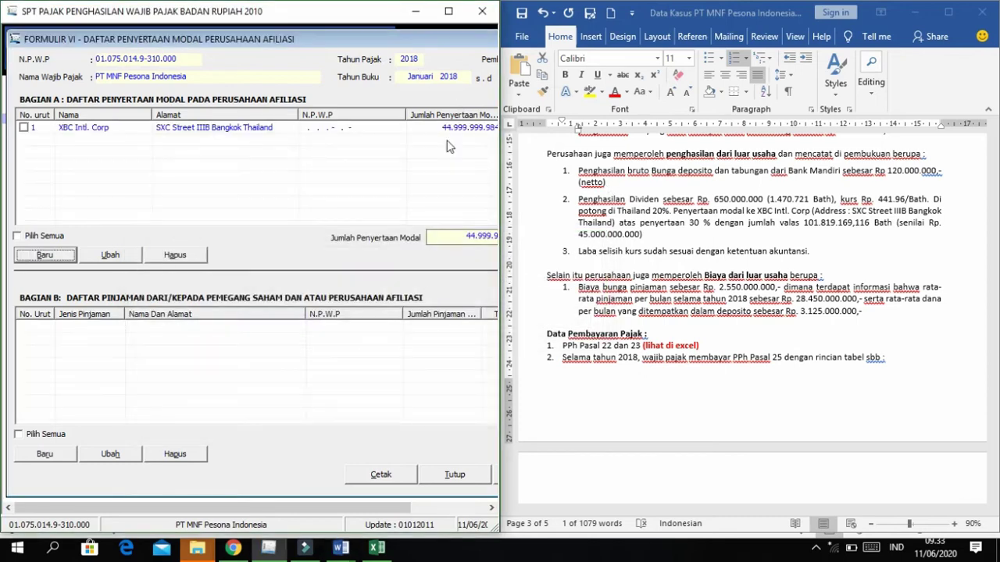
Maximize the tax program, shift Formulir VI left, and snap the window to the left half.
{"action": "left_click", "coordinate": [448, 13]}
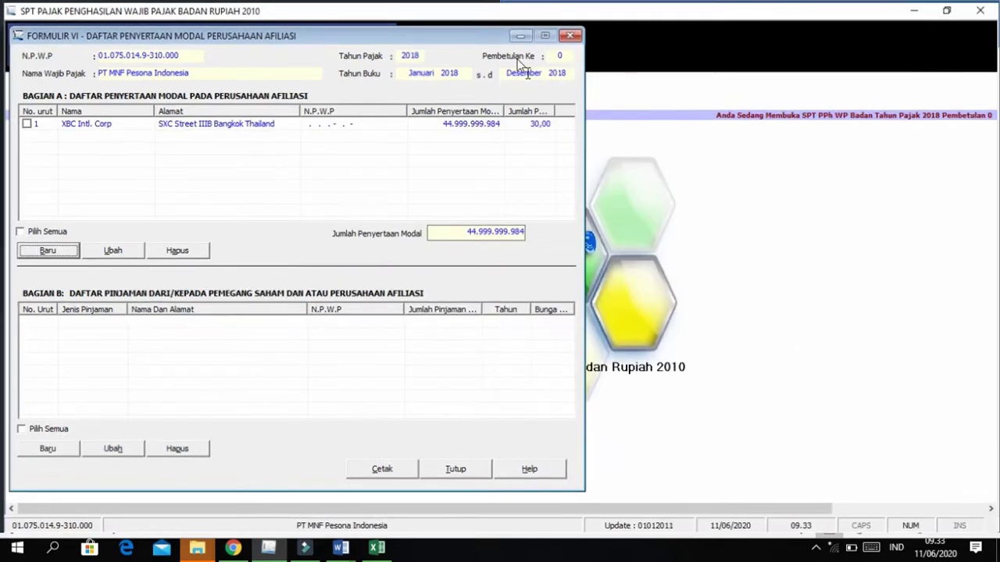
{"action": "left_click_drag", "start_coordinate": [421, 22], "coordinate": [625, 32]}
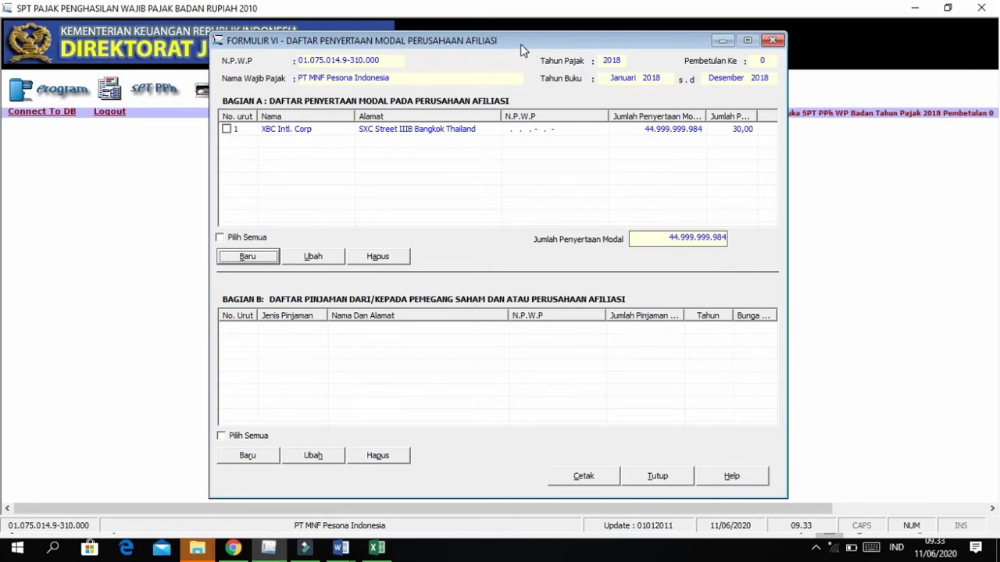
{"action": "left_click_drag", "start_coordinate": [522, 49], "coordinate": [337, 51]}
{"action": "key", "text": "super+Left"}
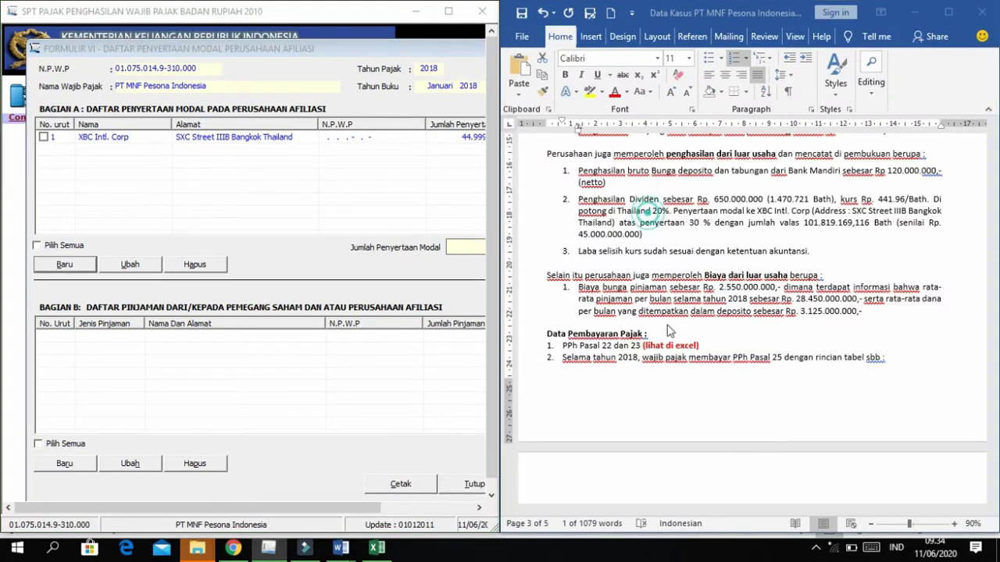
Scroll the Word case notes to 'Informasi lain' item 2.
{"action": "left_click", "coordinate": [646, 219]}
{"action": "scroll", "coordinate": [667, 325], "scroll_direction": "down", "scroll_amount": 5}
{"action": "scroll", "coordinate": [668, 325], "scroll_direction": "down", "scroll_amount": 15}
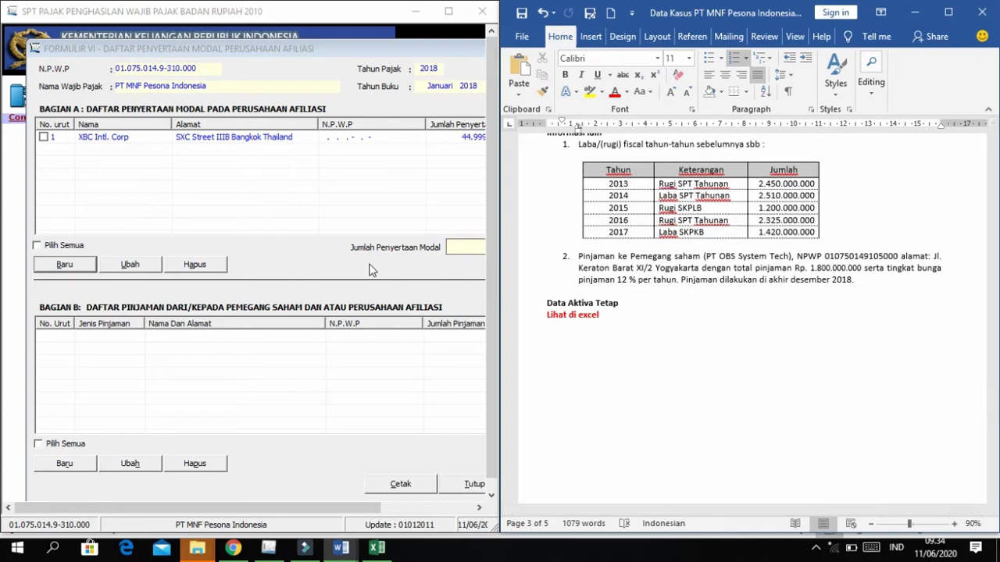
{"action": "scroll", "coordinate": [688, 291], "scroll_direction": "down", "scroll_amount": 1}
{"action": "scroll", "coordinate": [688, 291], "scroll_direction": "down", "scroll_amount": 1}
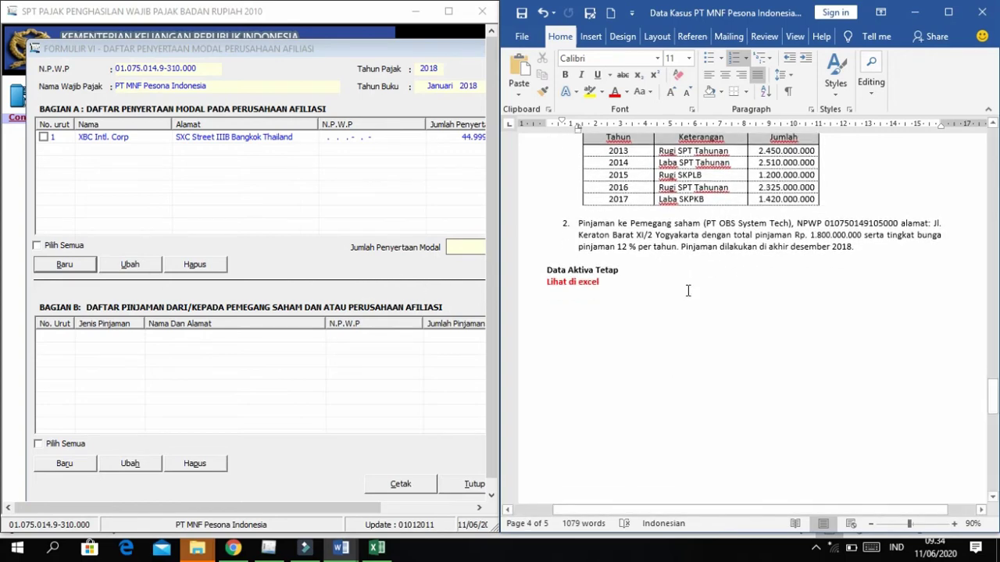
{"action": "scroll", "coordinate": [627, 277], "scroll_direction": "up", "scroll_amount": 1}
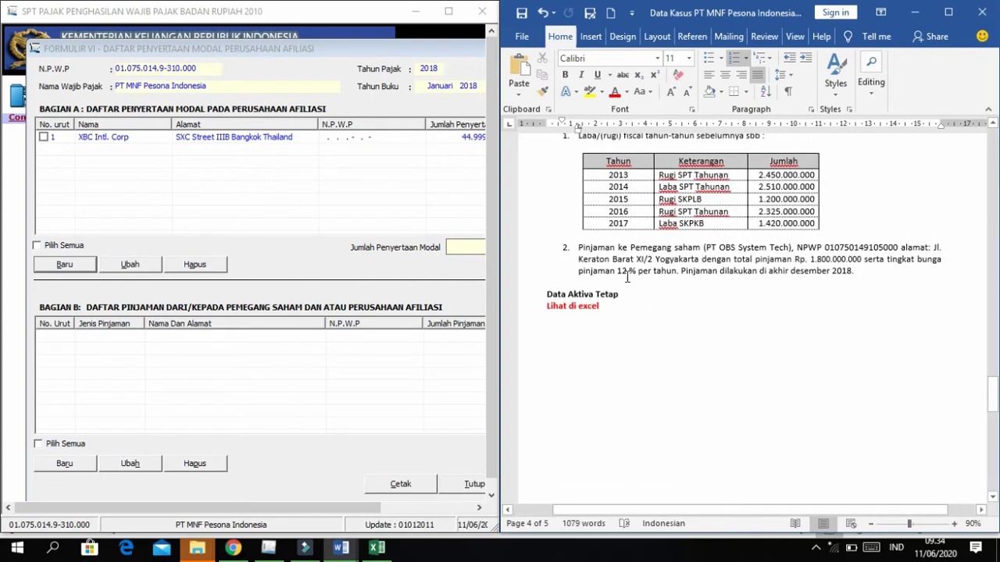
{"action": "scroll", "coordinate": [601, 255], "scroll_direction": "up", "scroll_amount": 2}
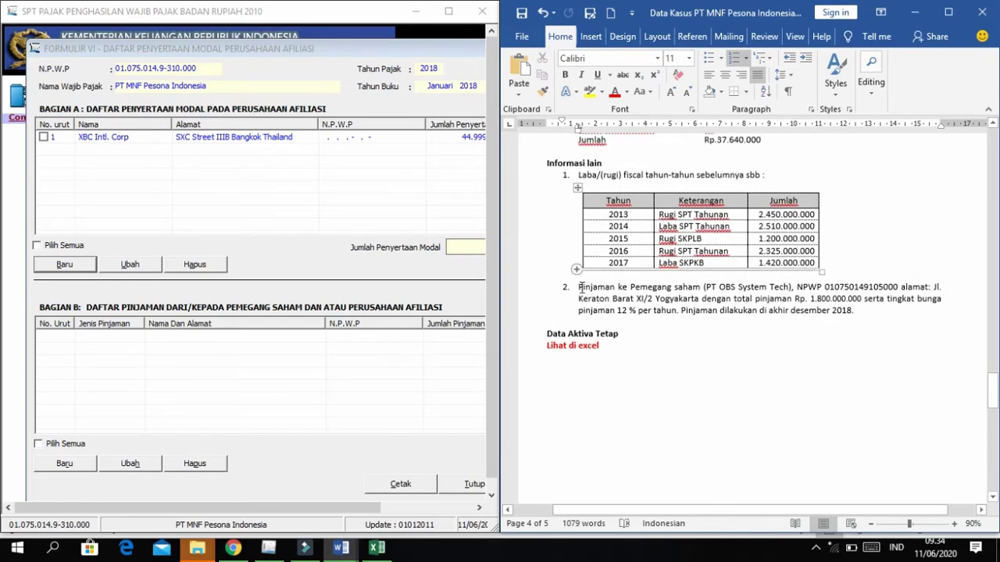
Highlight the PT OBS System Tech loan paragraph and start a new Part B loan entry.
{"action": "left_click", "coordinate": [580, 288]}
{"action": "left_click_drag", "start_coordinate": [580, 288], "coordinate": [906, 314]}
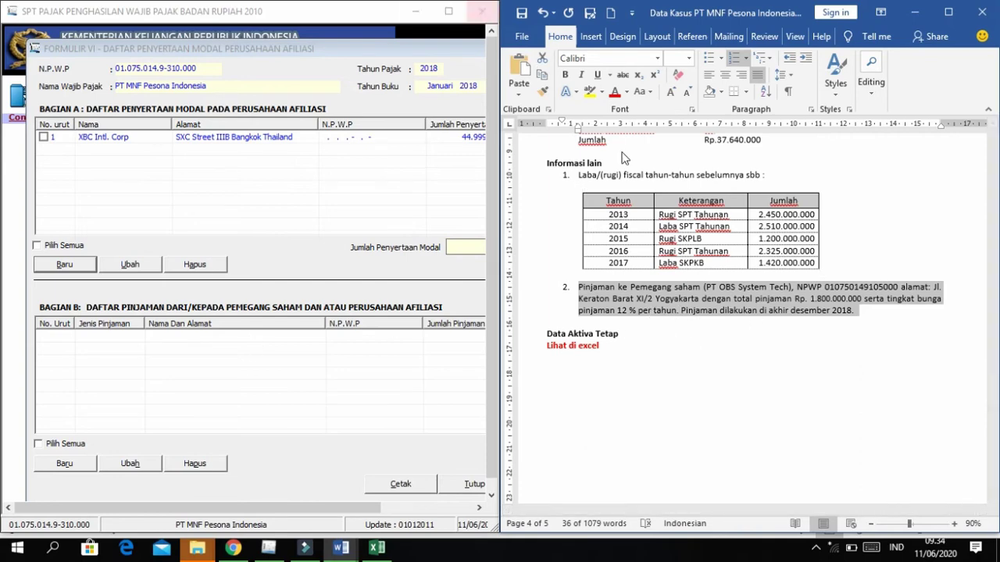
{"action": "left_click_drag", "start_coordinate": [339, 41], "coordinate": [314, 29]}
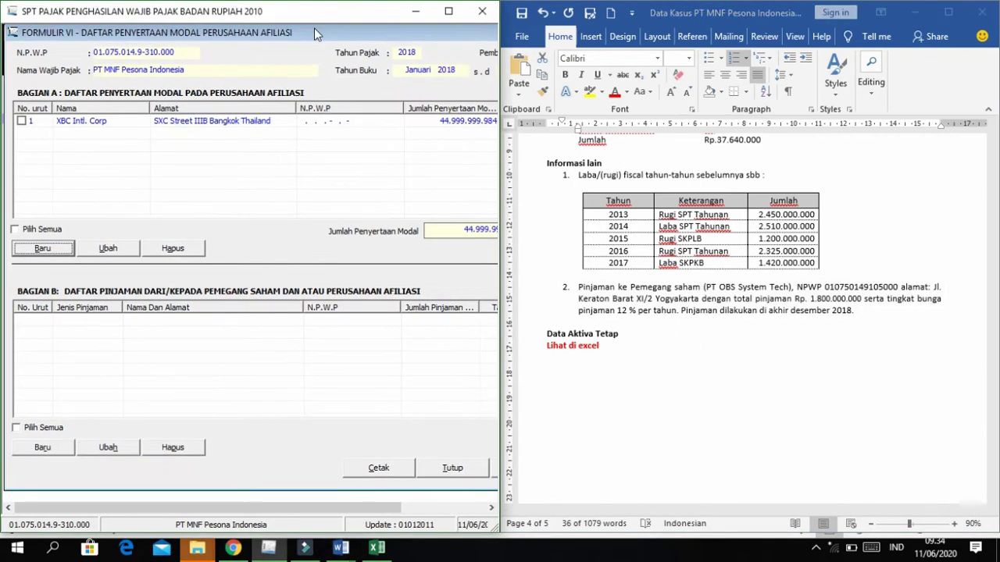
{"action": "left_click", "coordinate": [47, 449]}
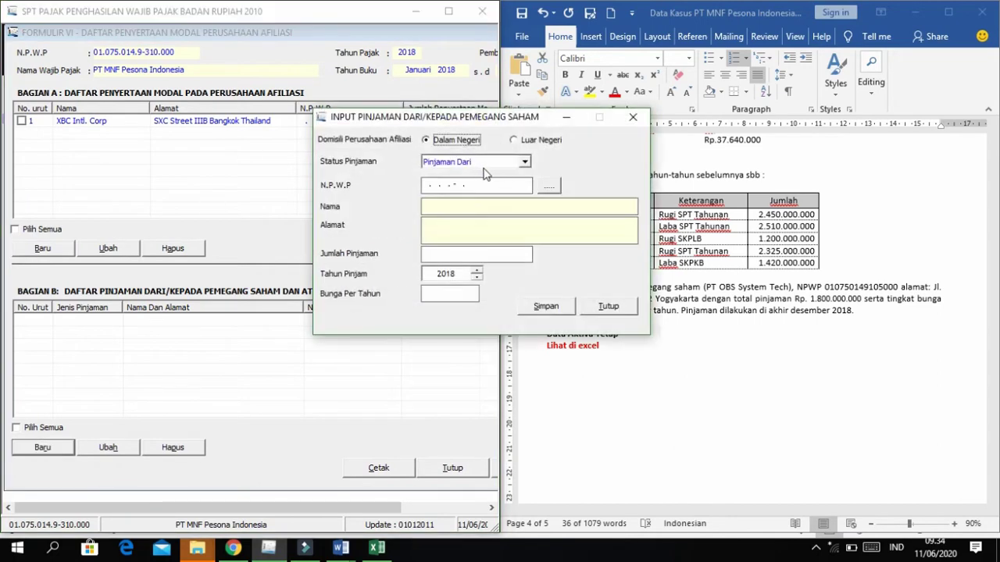
Open the Input Referensi Pinjaman shareholder list for the loan's NPWP, moved to the left.
{"action": "left_click_drag", "start_coordinate": [449, 117], "coordinate": [236, 130]}
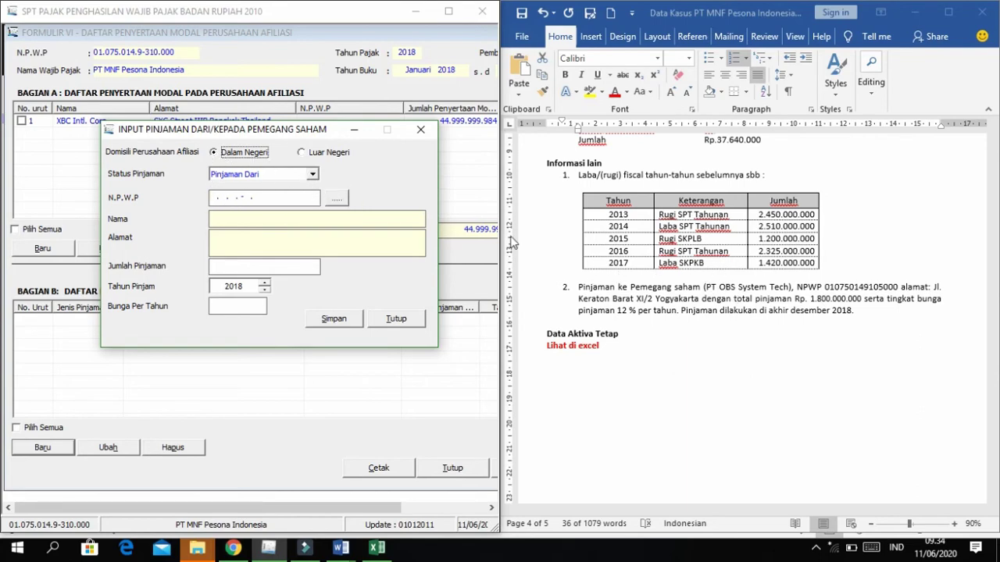
{"action": "left_click", "coordinate": [338, 200]}
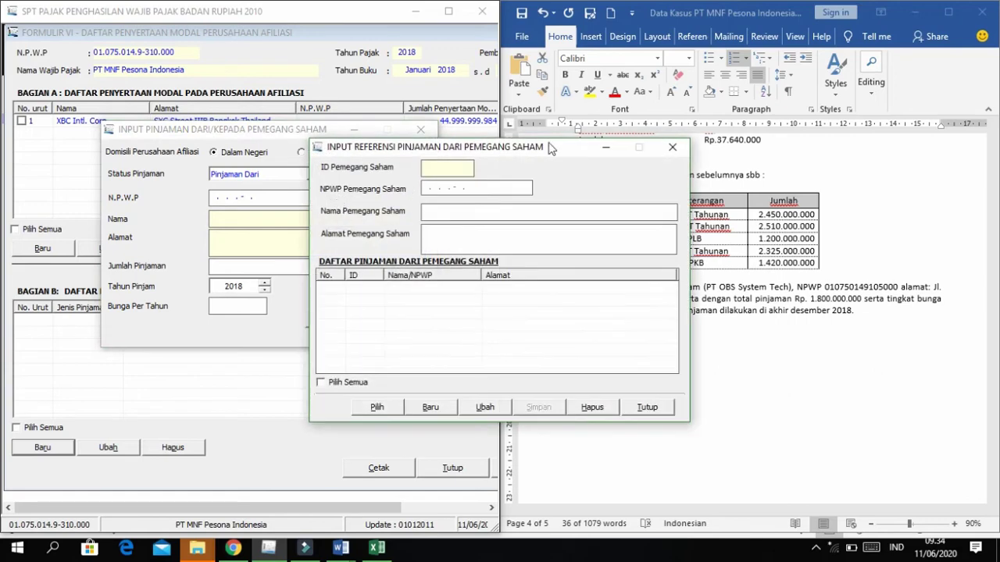
{"action": "left_click", "coordinate": [671, 150]}
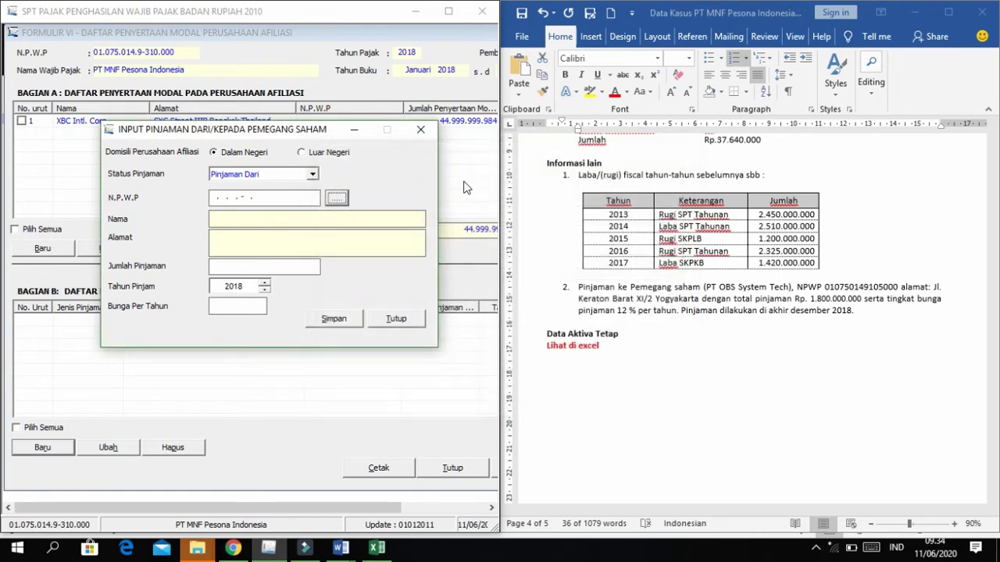
{"action": "left_click", "coordinate": [336, 199]}
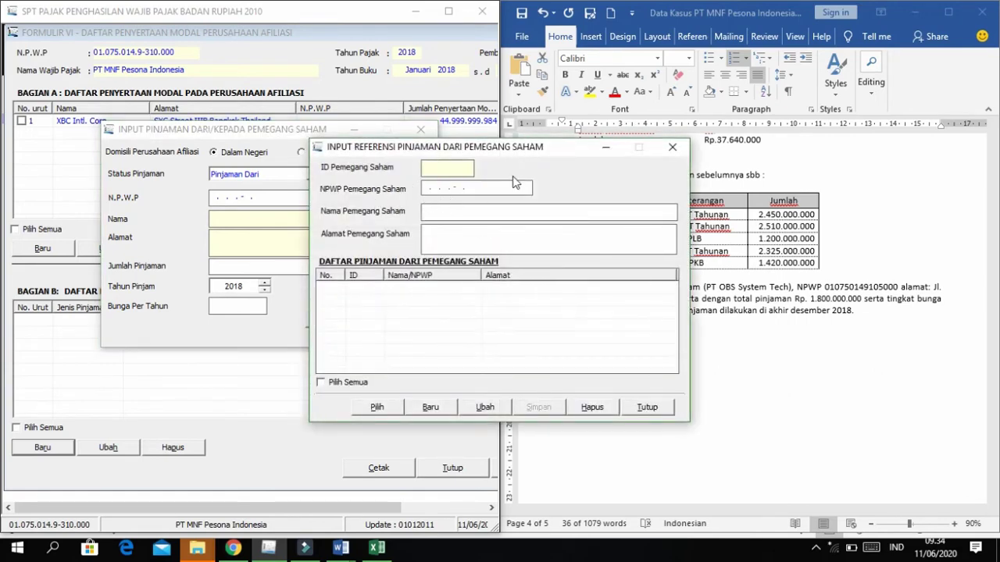
{"action": "left_click_drag", "start_coordinate": [474, 150], "coordinate": [239, 142]}
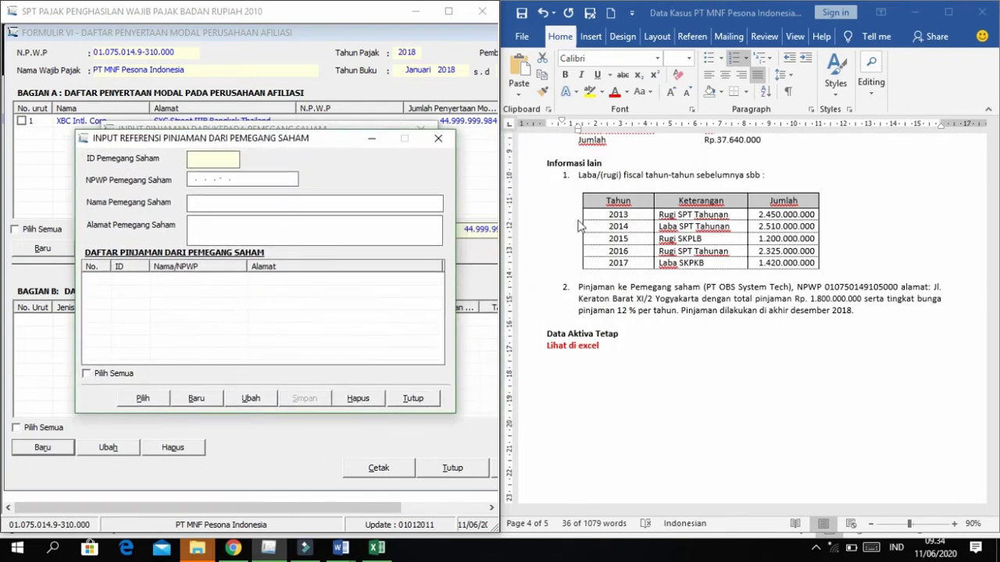
Create a new shareholder reference with the pasted NPWP and name PT OBS System Tech.
{"action": "left_click", "coordinate": [196, 399]}
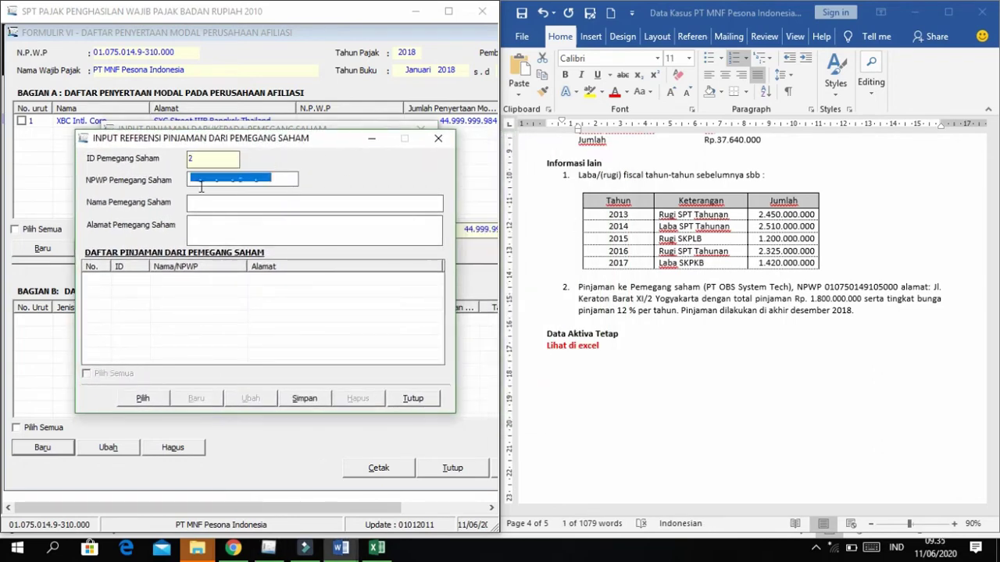
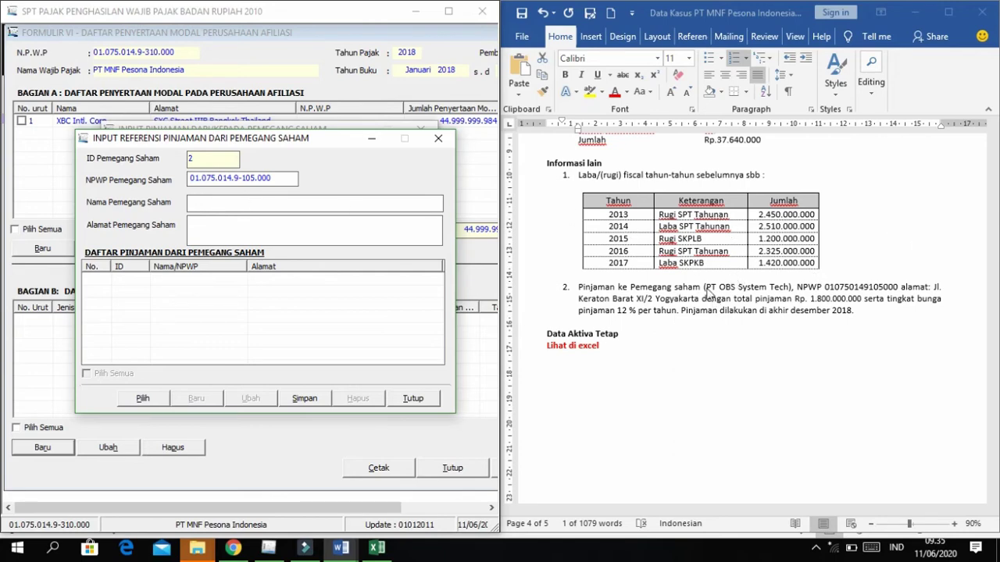
{"action": "left_click", "coordinate": [712, 290]}
{"action": "left_click_drag", "start_coordinate": [705, 287], "coordinate": [791, 287]}
{"action": "key", "text": "ctrl+c"}
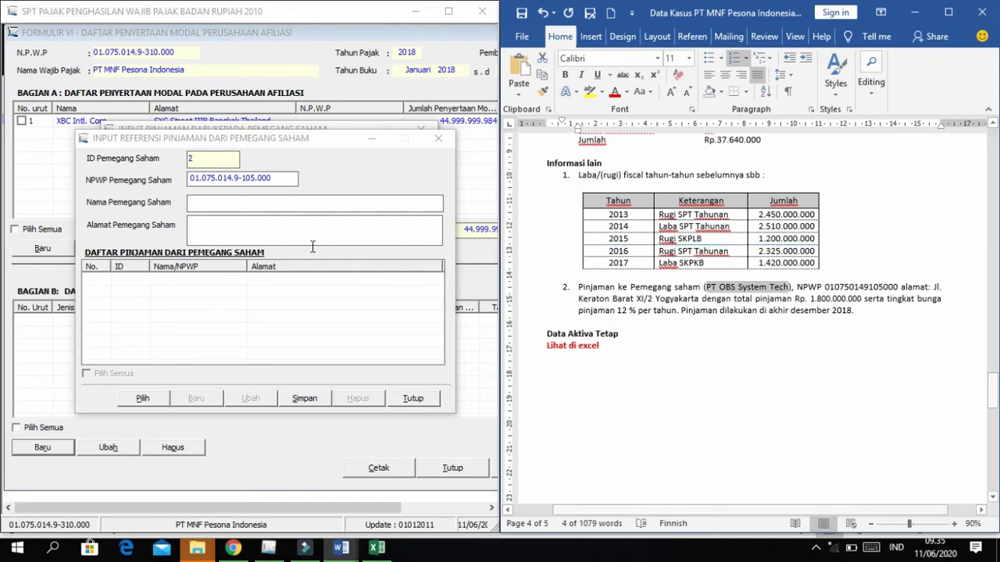
{"action": "left_click", "coordinate": [260, 205]}
{"action": "key", "text": "ctrl+v"}
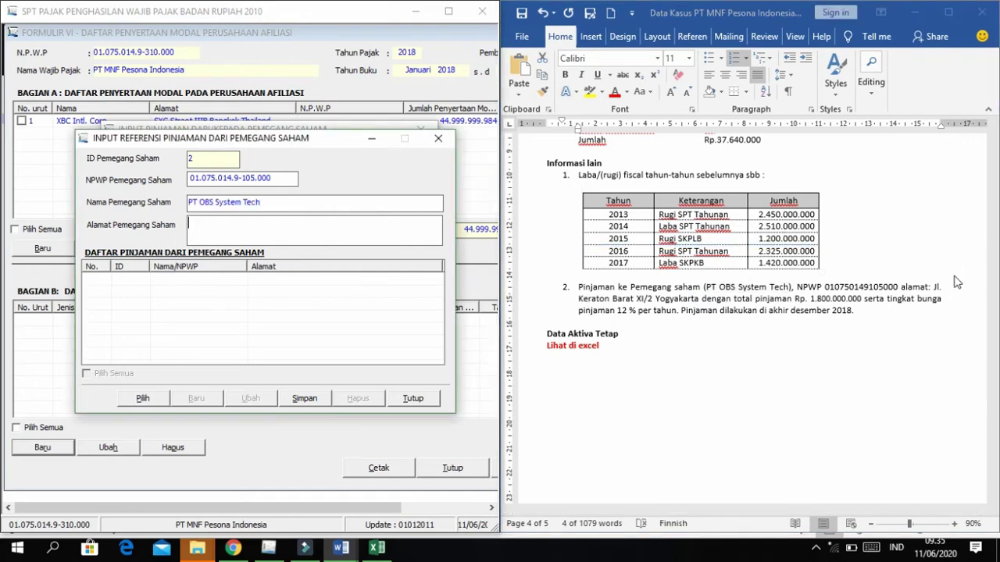
Add the shareholder's address, save the reference, and close the reference list.
{"action": "left_click_drag", "start_coordinate": [934, 289], "coordinate": [700, 304]}
{"action": "key", "text": "ctrl+c"}
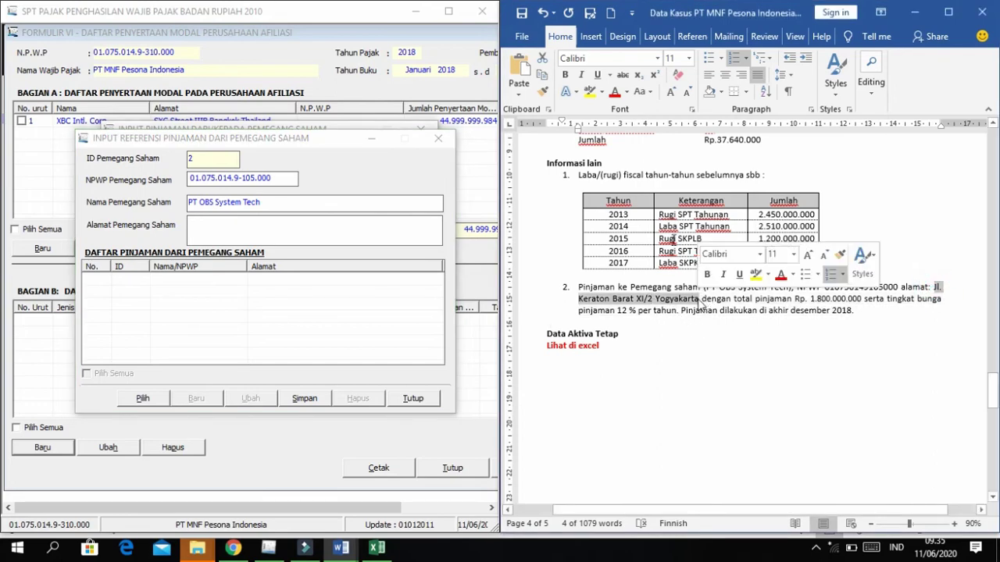
{"action": "left_click", "coordinate": [220, 230]}
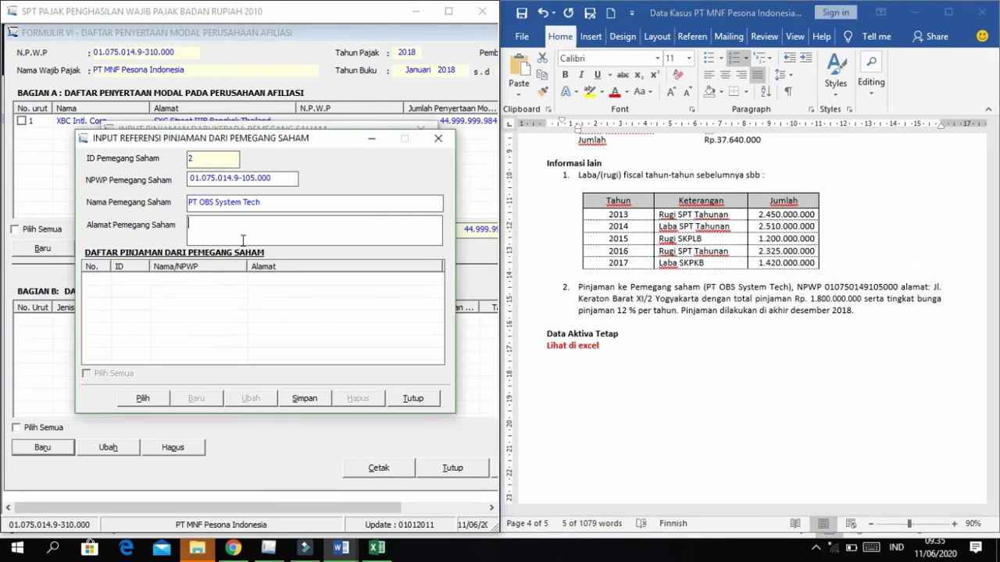
{"action": "key", "text": "ctrl+v"}
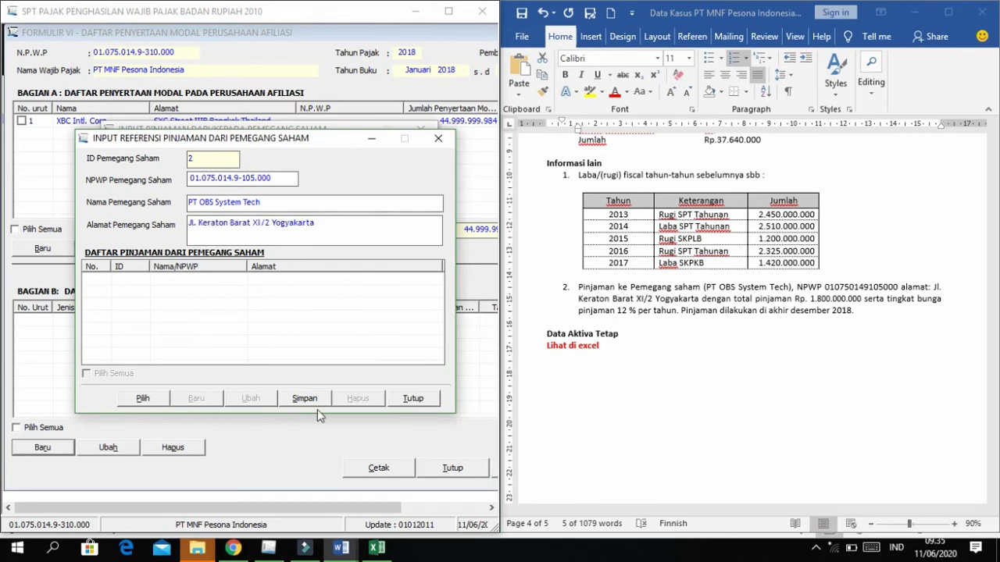
{"action": "left_click", "coordinate": [305, 398]}
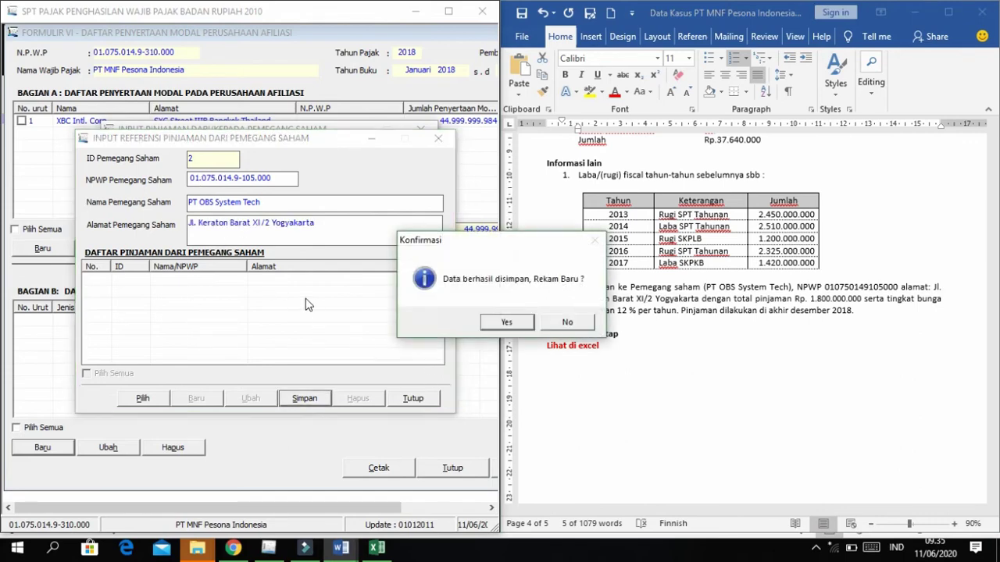
{"action": "left_click", "coordinate": [553, 325]}
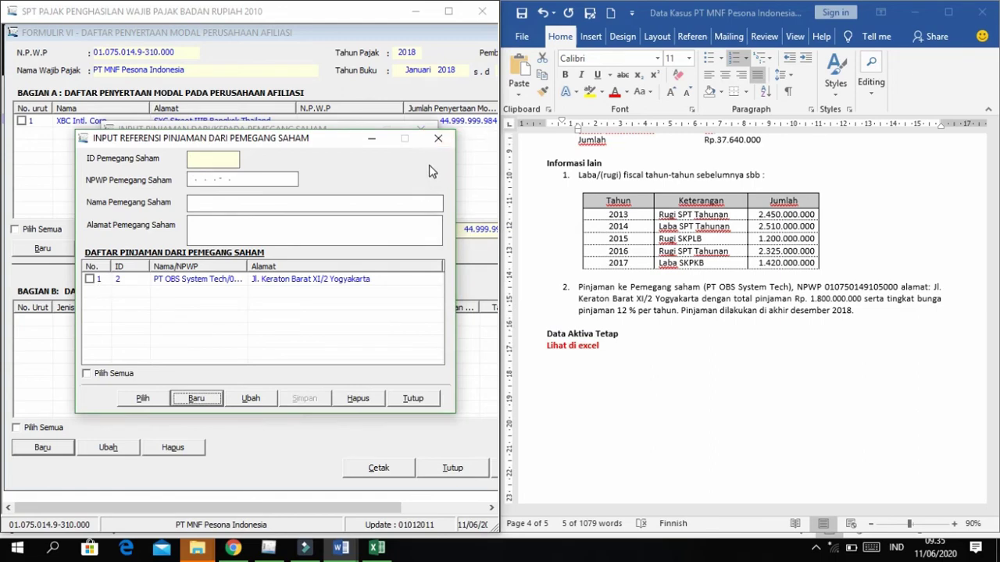
{"action": "left_click", "coordinate": [439, 139]}
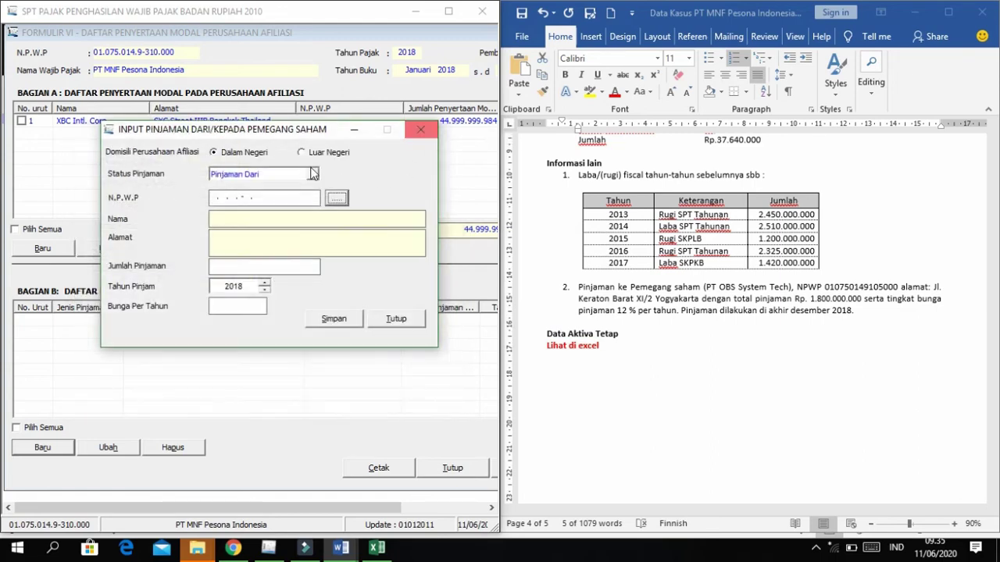
Record the 1.800.000.000 loan from PT OBS System Tech at 12% interest and save it.
{"action": "left_click", "coordinate": [334, 200]}
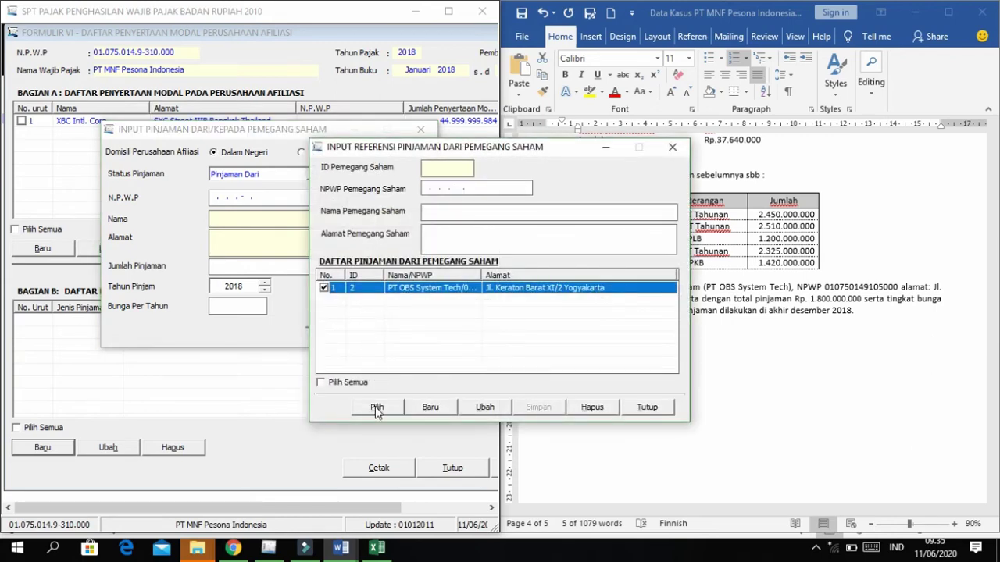
{"action": "left_click", "coordinate": [377, 407]}
{"action": "left_click", "coordinate": [242, 269]}
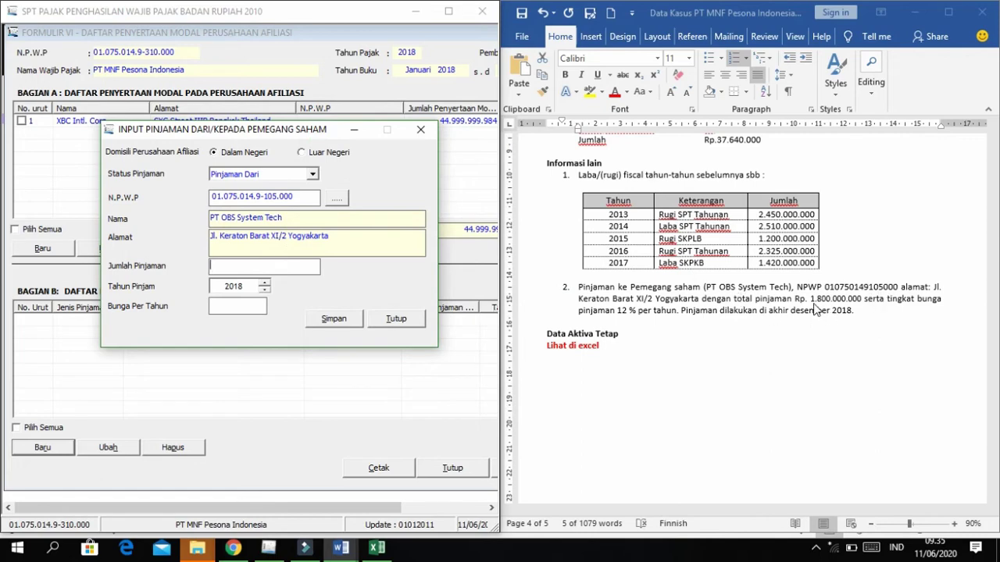
{"action": "left_click_drag", "start_coordinate": [805, 301], "coordinate": [864, 301]}
{"action": "left_click", "coordinate": [229, 273]}
{"action": "type", "text": "1800000000"}
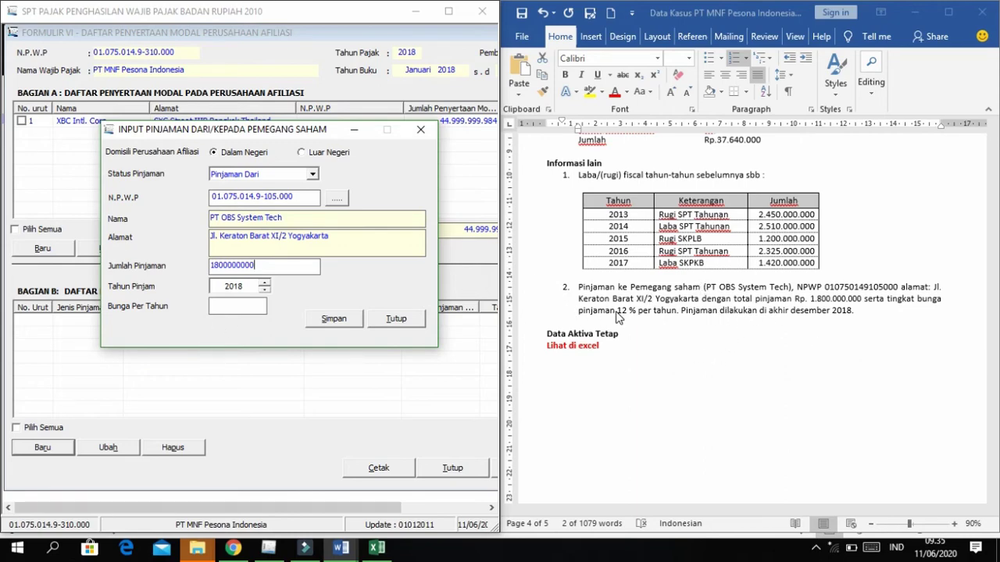
{"action": "left_click", "coordinate": [229, 307]}
{"action": "left_click", "coordinate": [340, 323]}
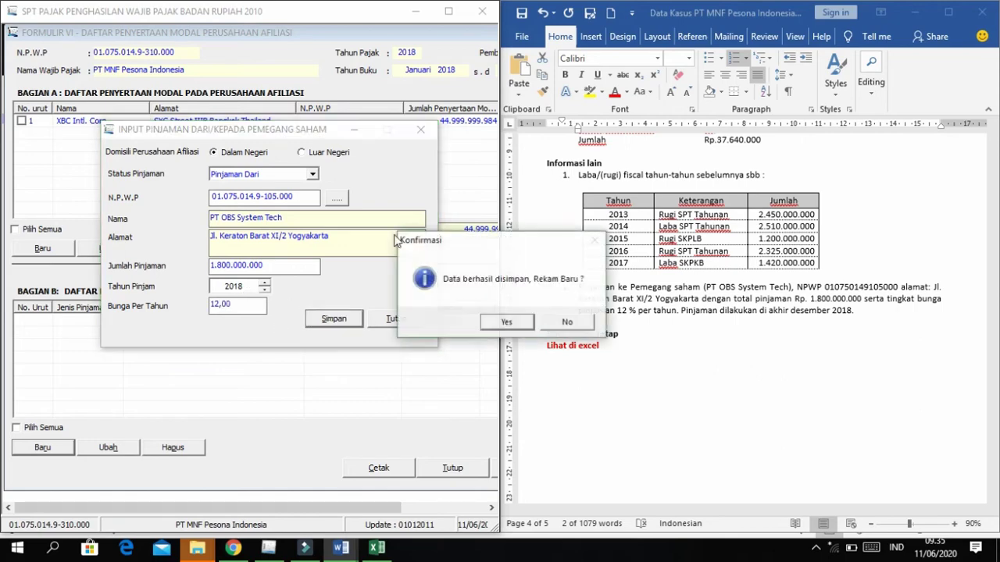
{"action": "left_click", "coordinate": [569, 324]}
{"action": "scroll", "coordinate": [678, 321], "scroll_direction": "down", "scroll_amount": 2}
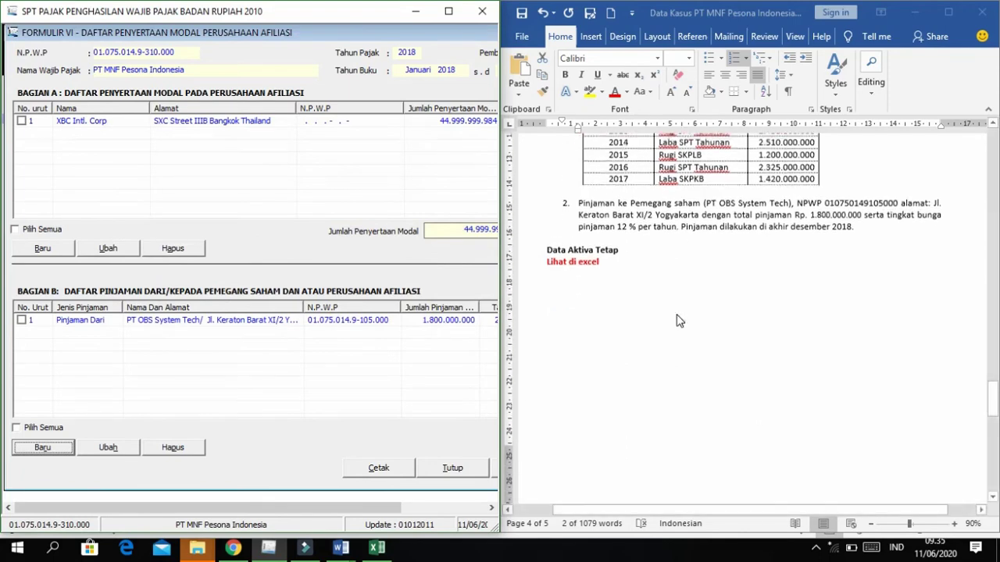
Maximize the tax program window, reposition Formulir VI, and close it.
{"action": "scroll", "coordinate": [677, 320], "scroll_direction": "up", "scroll_amount": 1}
{"action": "scroll", "coordinate": [677, 320], "scroll_direction": "up", "scroll_amount": 3}
{"action": "scroll", "coordinate": [677, 321], "scroll_direction": "down", "scroll_amount": 2}
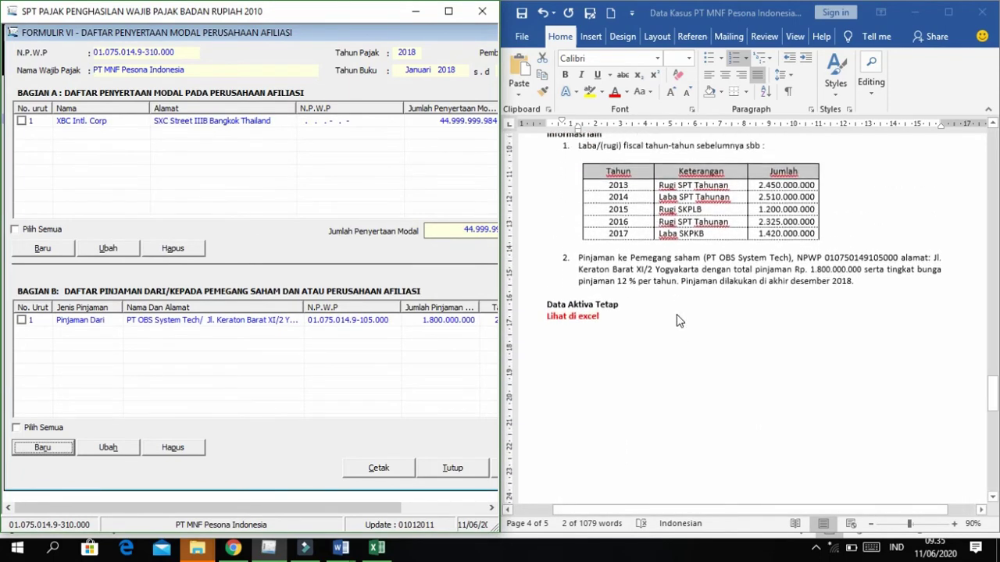
{"action": "left_click", "coordinate": [382, 350]}
{"action": "left_click", "coordinate": [448, 11]}
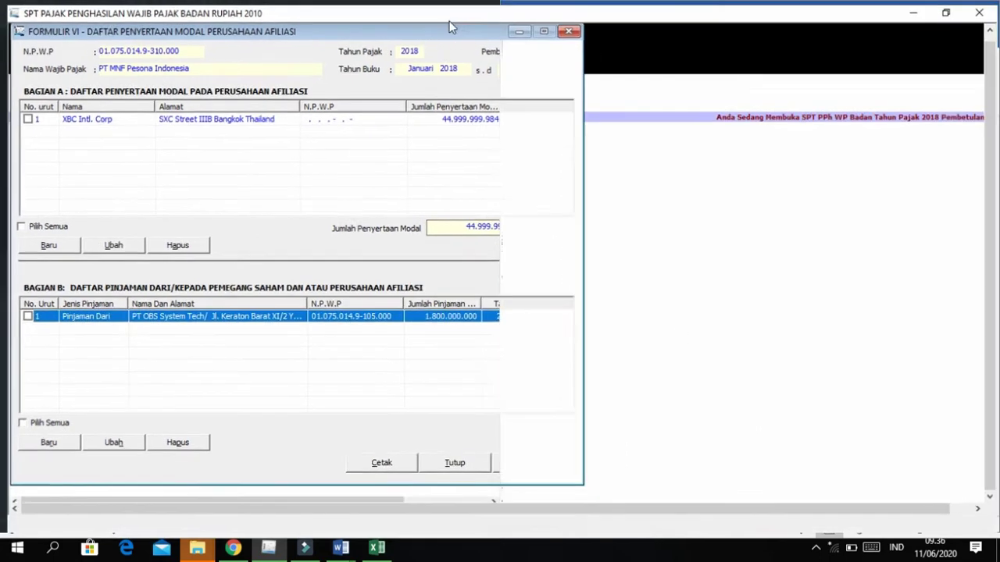
{"action": "left_click_drag", "start_coordinate": [446, 26], "coordinate": [624, 44]}
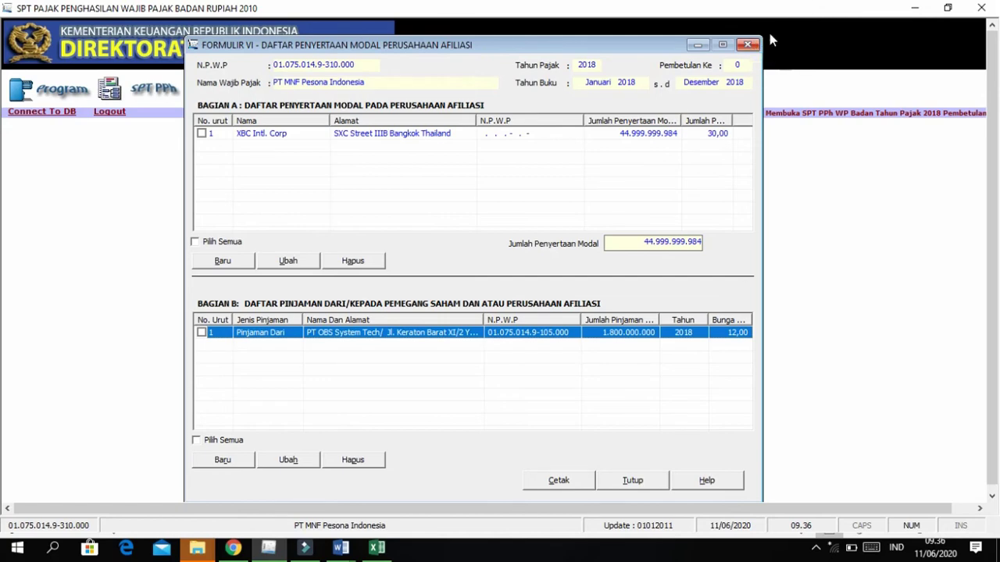
{"action": "left_click", "coordinate": [747, 45]}
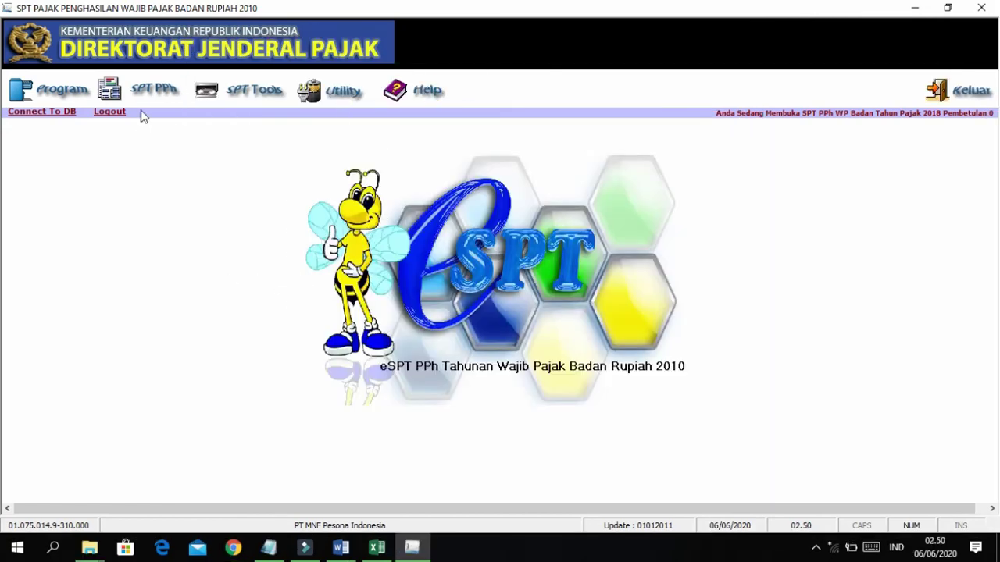
Open Formulir 1771-II from the SPT PPh Lampiran menu and snap it to the left half.
{"action": "left_click", "coordinate": [142, 90]}
{"action": "mouse_move", "coordinate": [151, 135]}
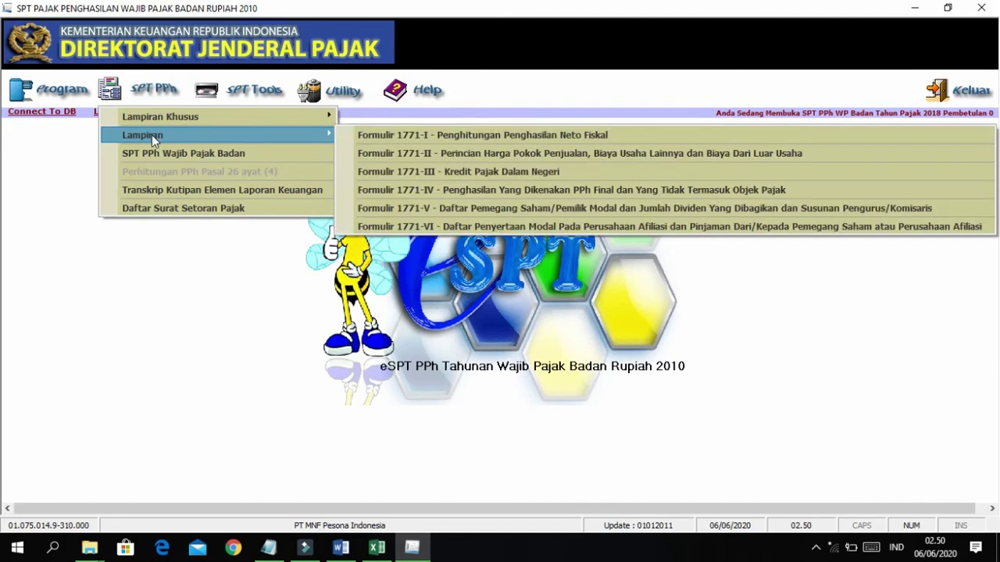
{"action": "left_click", "coordinate": [374, 154]}
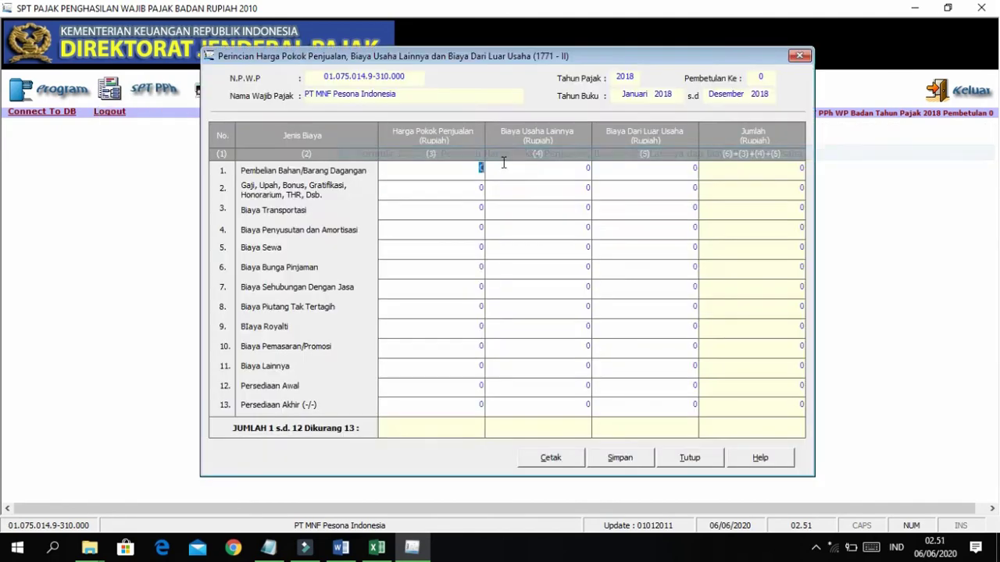
{"action": "left_click_drag", "start_coordinate": [512, 62], "coordinate": [331, 64]}
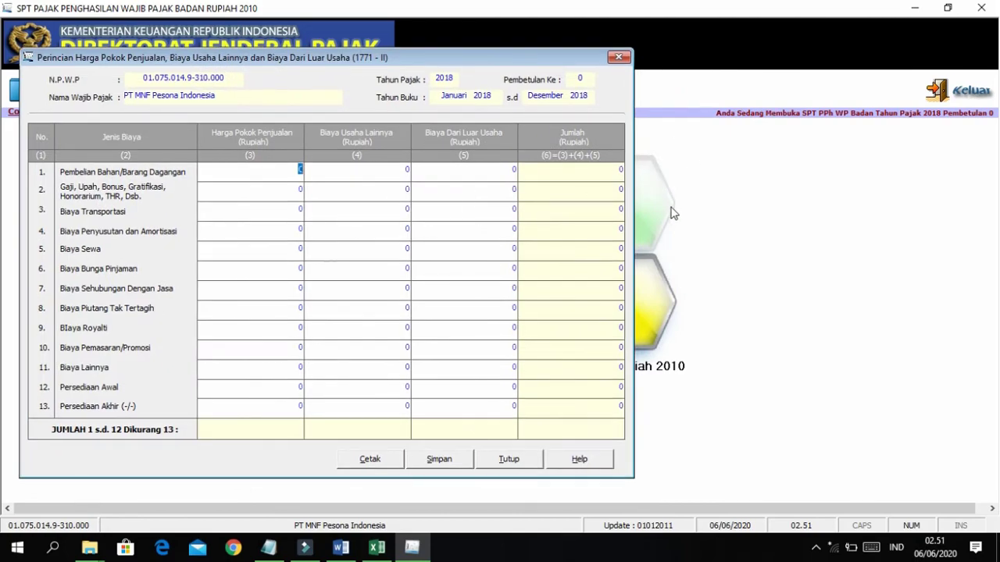
{"action": "key", "text": "super+Left"}
{"action": "scroll", "coordinate": [758, 266], "scroll_direction": "up", "scroll_amount": 10}
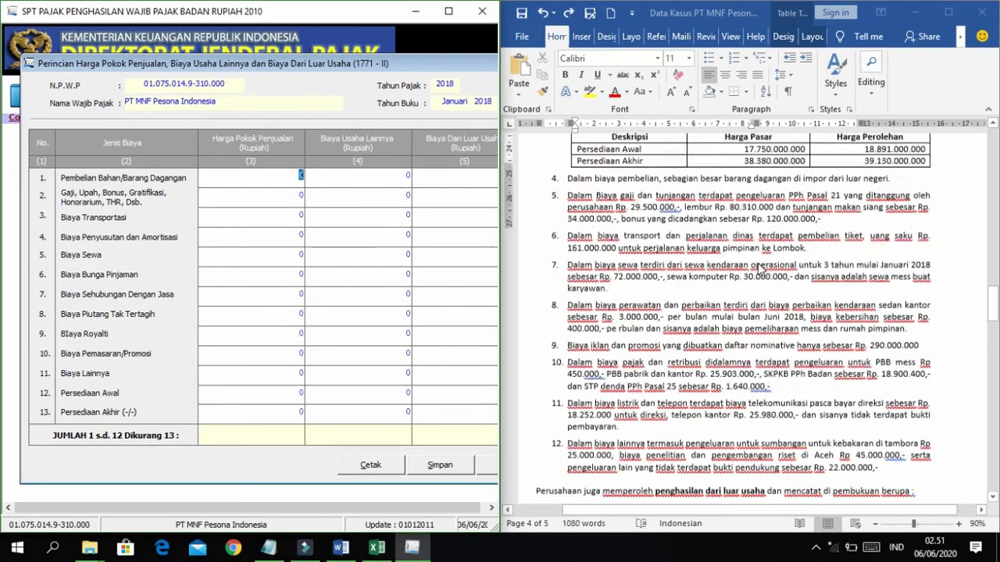
Bring up the Rekon Fiskal workbook in Excel alongside Form 1771-II and scroll to the cost section.
{"action": "scroll", "coordinate": [757, 268], "scroll_direction": "up", "scroll_amount": 15}
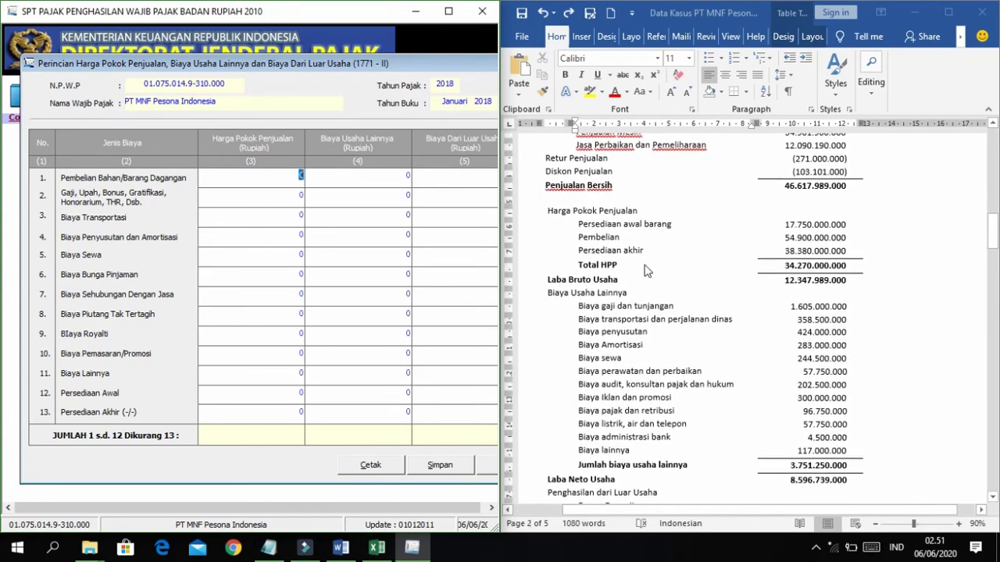
{"action": "key", "text": "alt+Tab"}
{"action": "left_click", "coordinate": [617, 154]}
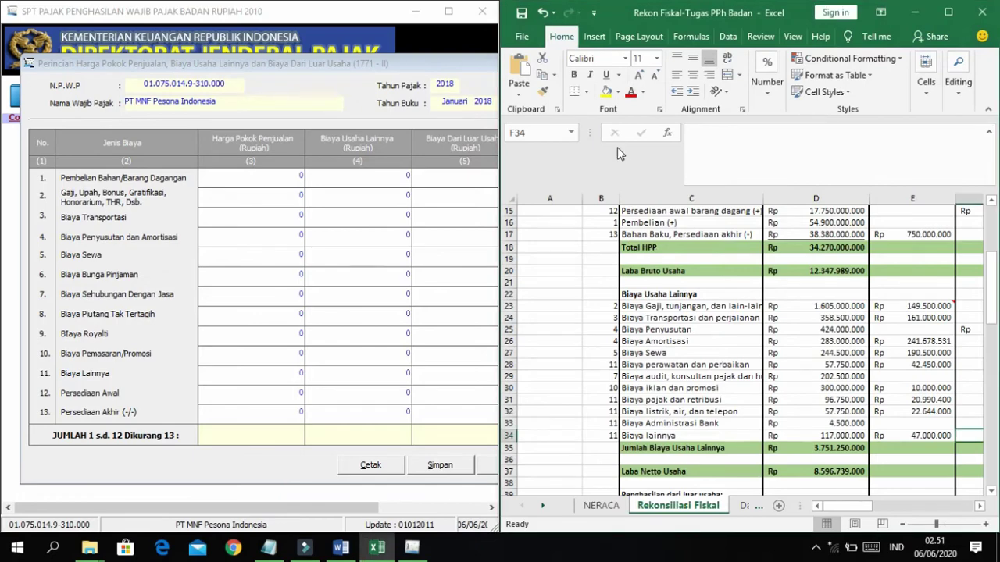
{"action": "scroll", "coordinate": [759, 318], "scroll_direction": "up", "scroll_amount": 5}
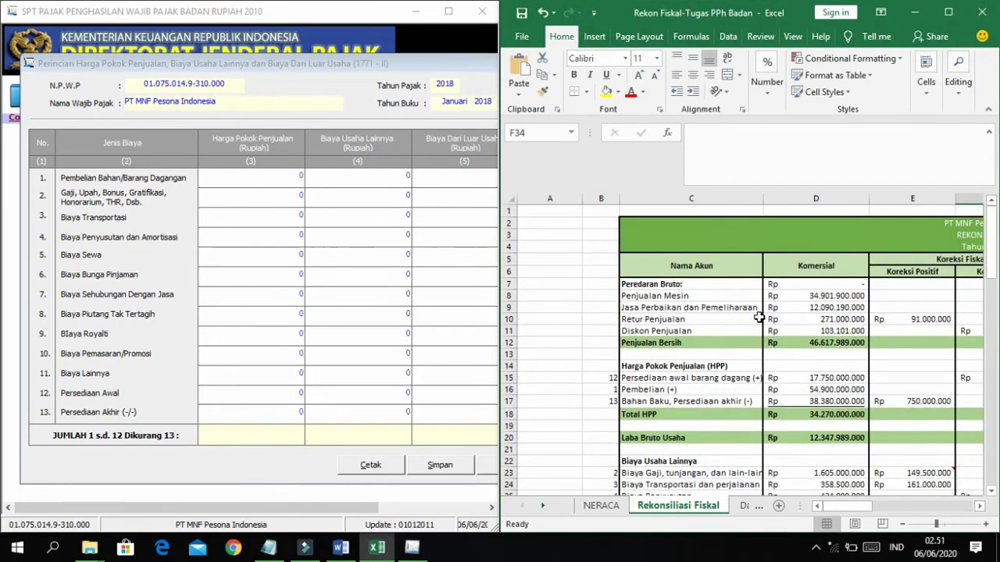
{"action": "scroll", "coordinate": [652, 326], "scroll_direction": "down", "scroll_amount": 2}
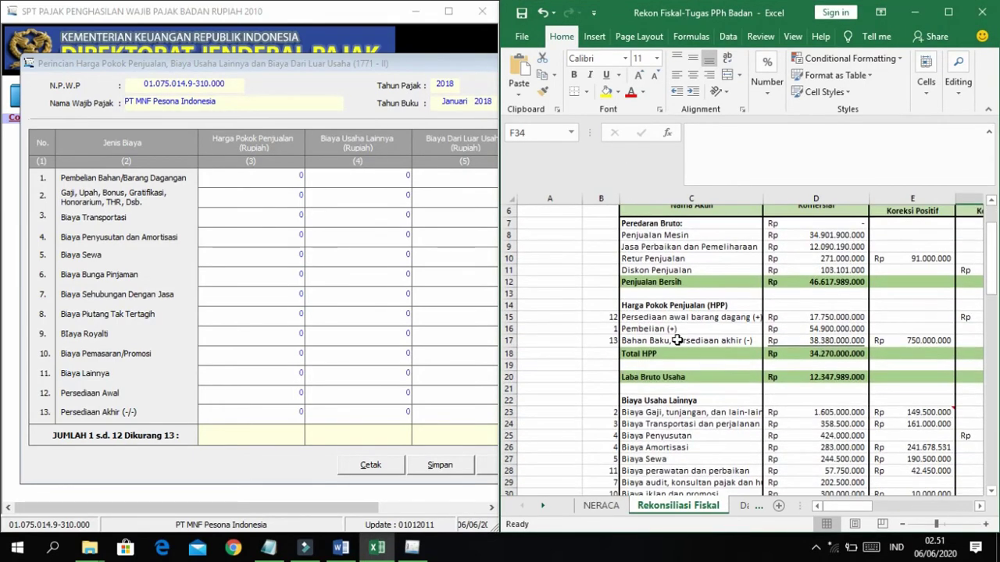
{"action": "scroll", "coordinate": [716, 339], "scroll_direction": "right", "scroll_amount": 1}
{"action": "scroll", "coordinate": [716, 340], "scroll_direction": "up", "scroll_amount": 2}
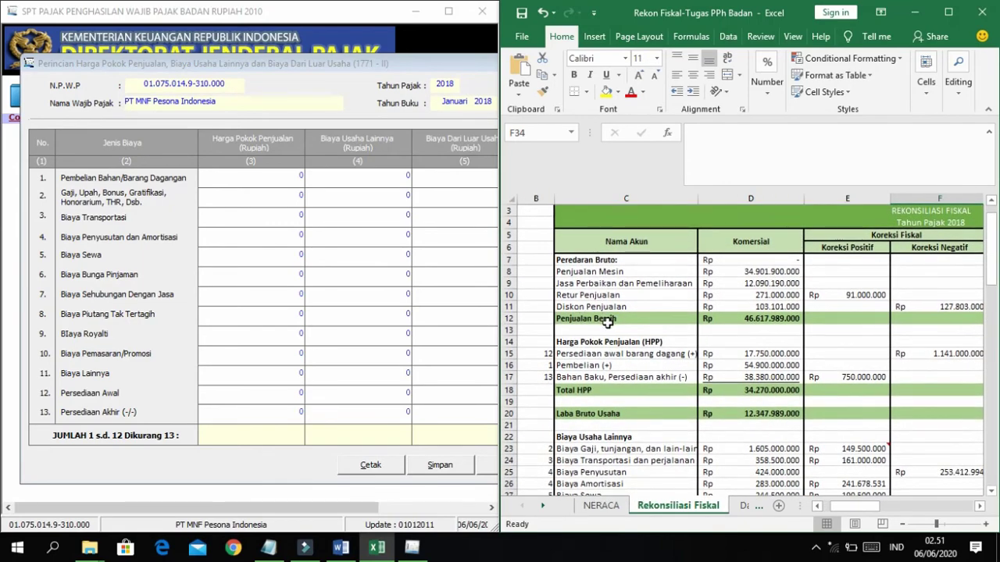
{"action": "scroll", "coordinate": [602, 320], "scroll_direction": "down", "scroll_amount": 2}
{"action": "left_click", "coordinate": [256, 151]}
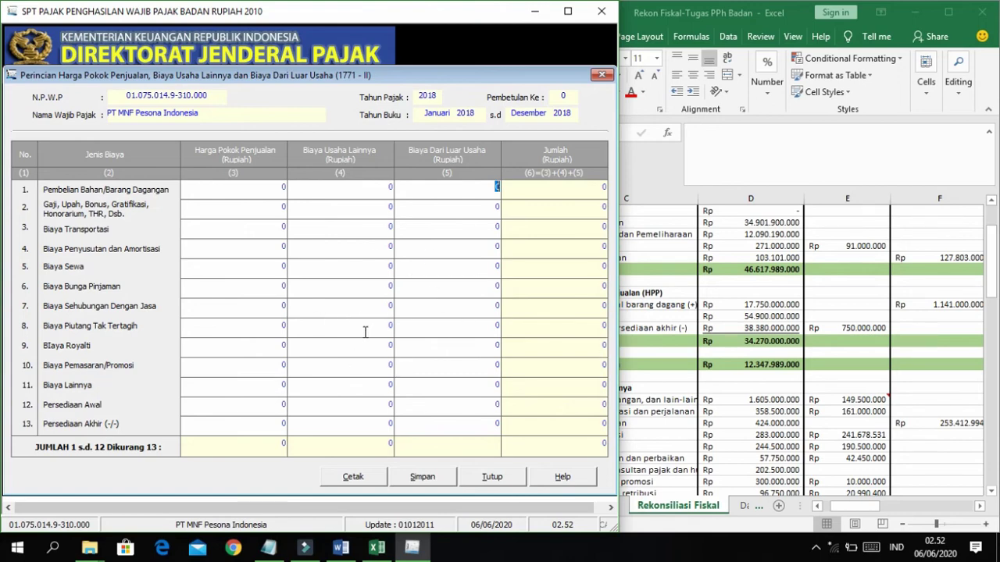
{"action": "left_click", "coordinate": [678, 281]}
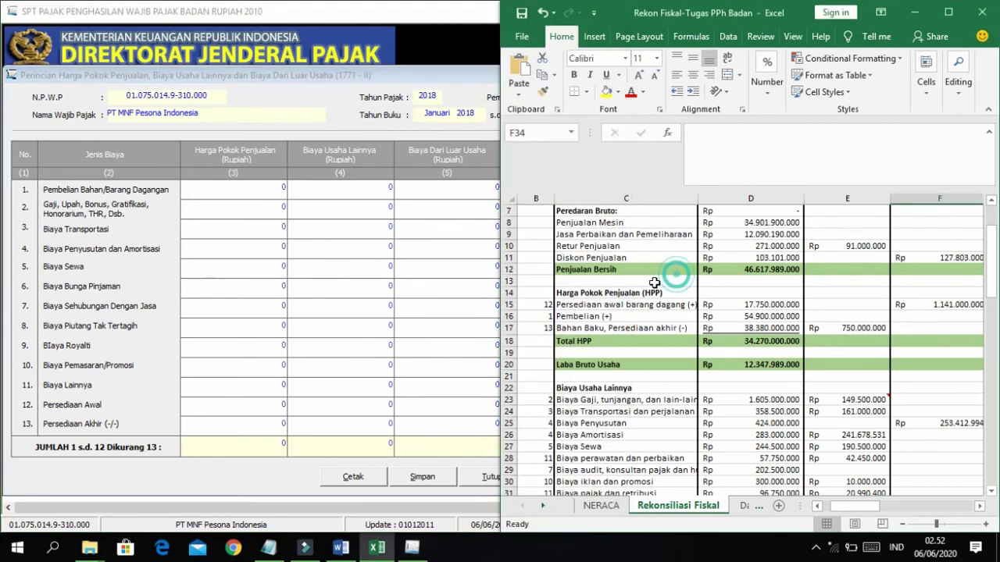
{"action": "scroll", "coordinate": [656, 283], "scroll_direction": "down", "scroll_amount": 2}
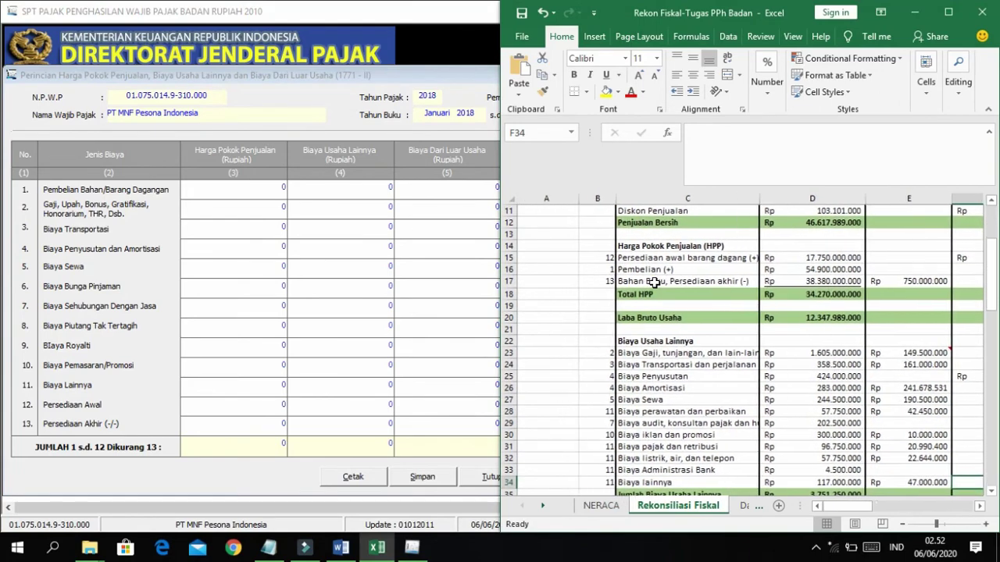
{"action": "scroll", "coordinate": [653, 283], "scroll_direction": "right", "scroll_amount": 2}
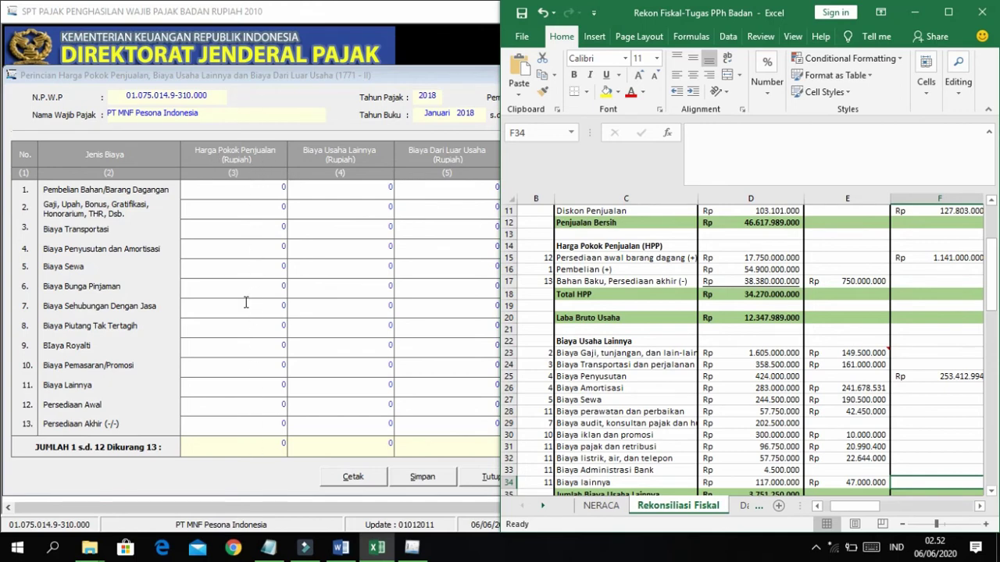
Match the Persediaan awal, Pembelian and Persediaan akhir rows to Form 1771-II row numbers.
{"action": "left_click", "coordinate": [579, 258]}
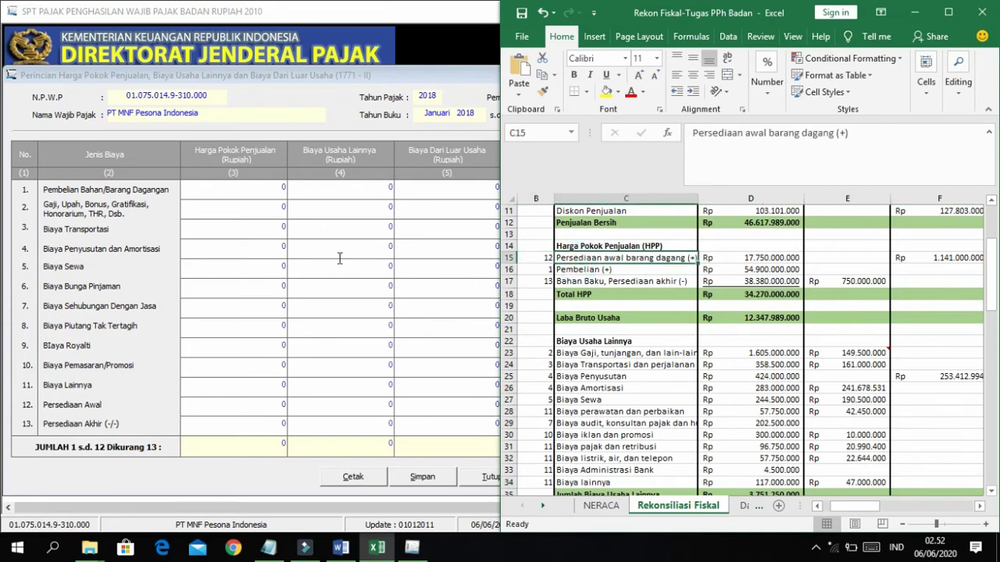
{"action": "left_click", "coordinate": [55, 415]}
{"action": "left_click", "coordinate": [691, 262]}
{"action": "left_click", "coordinate": [542, 257]}
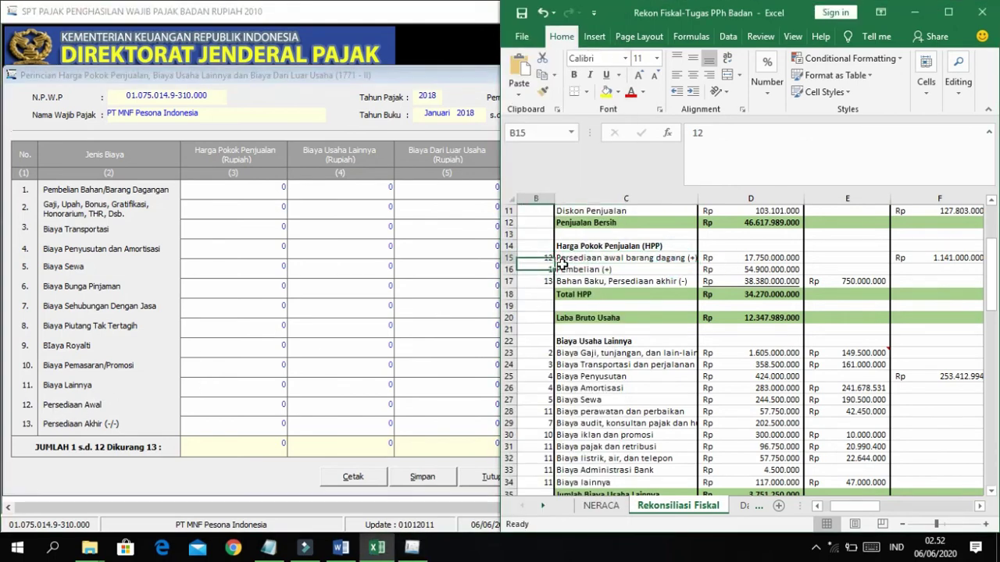
{"action": "left_click", "coordinate": [563, 270]}
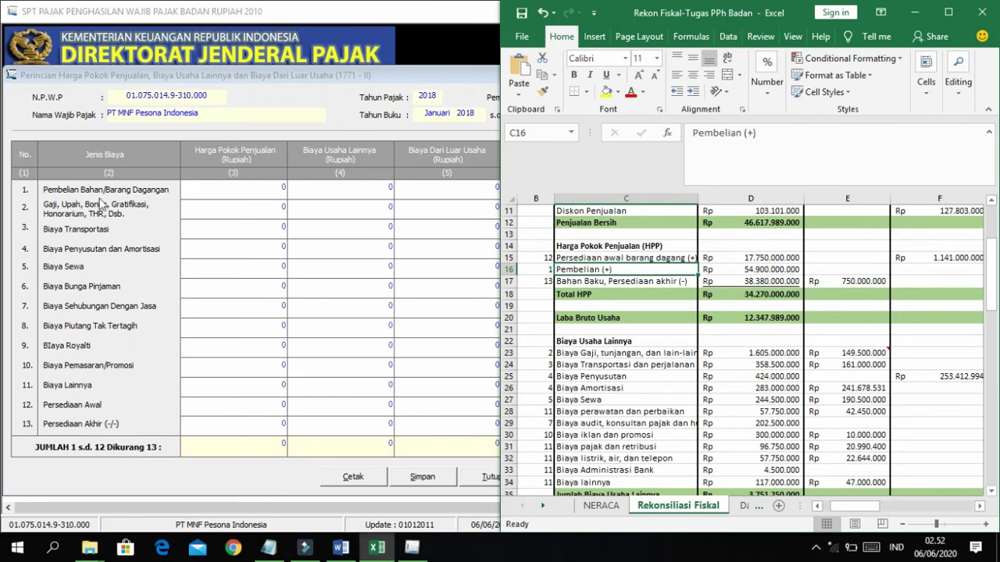
{"action": "left_click", "coordinate": [539, 268]}
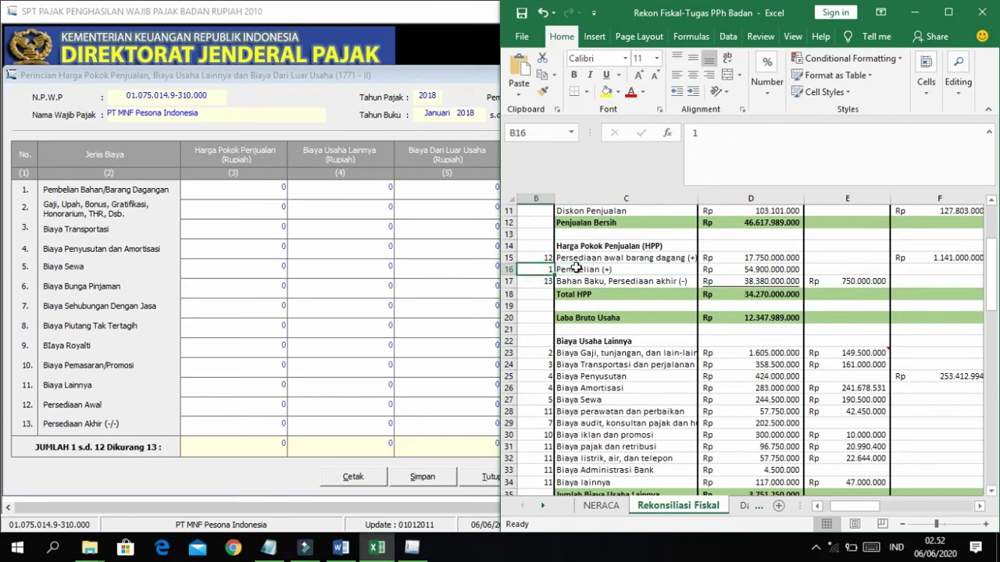
{"action": "left_click", "coordinate": [595, 283]}
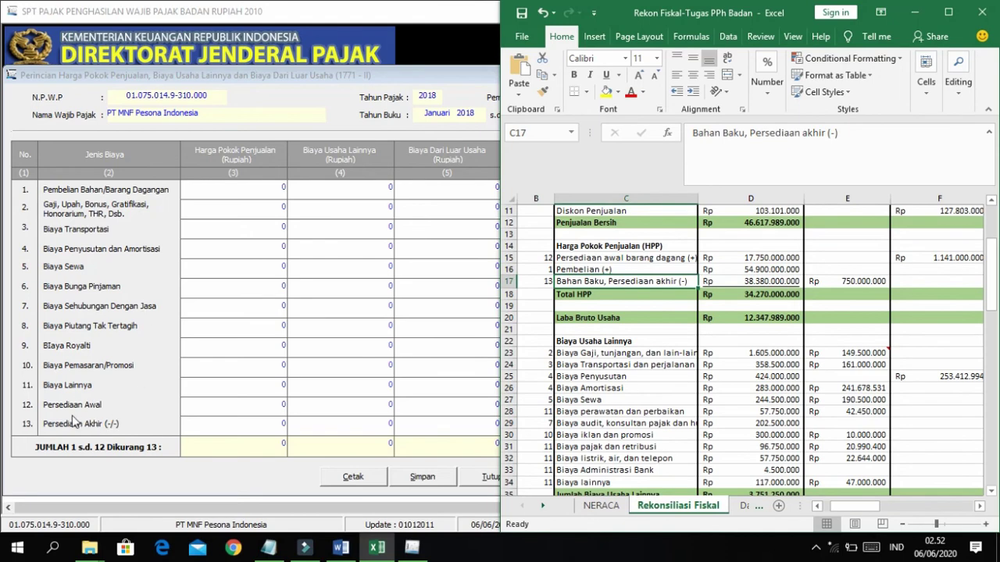
{"action": "left_click", "coordinate": [439, 168]}
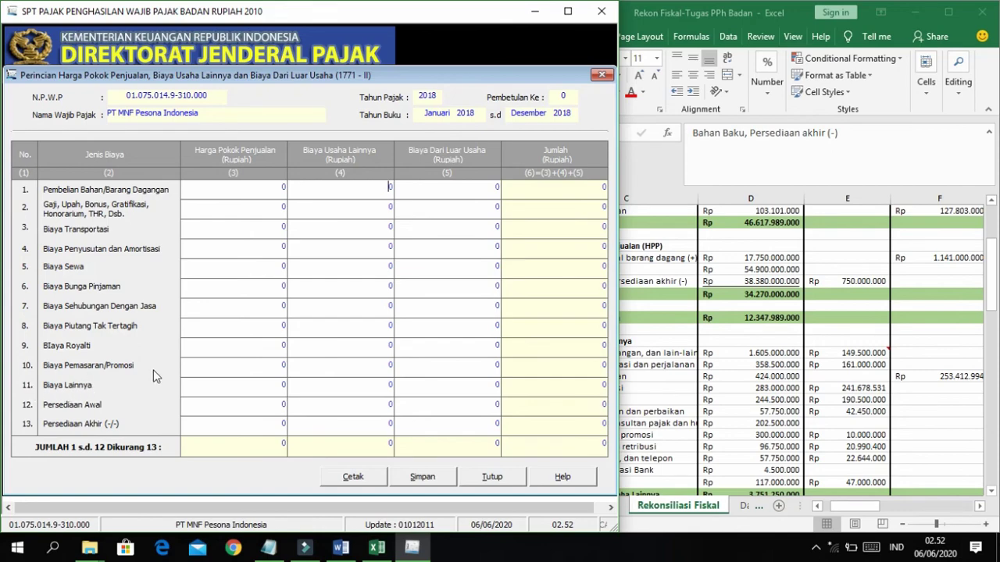
Copy the 17.750.000.000 opening inventory figure from cell D15.
{"action": "left_click", "coordinate": [725, 266]}
{"action": "scroll", "coordinate": [652, 352], "scroll_direction": "down", "scroll_amount": 5}
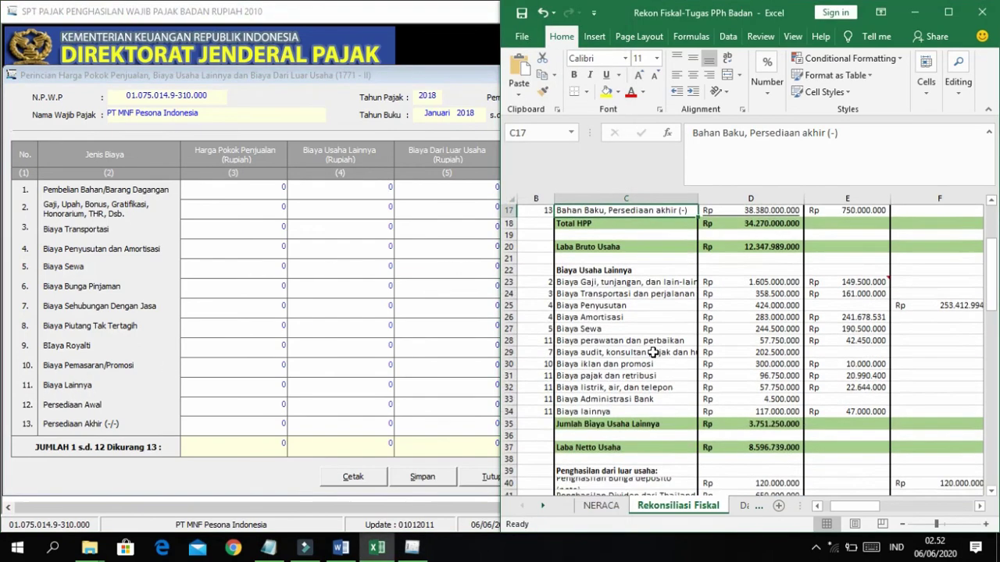
{"action": "scroll", "coordinate": [652, 353], "scroll_direction": "up", "scroll_amount": 7}
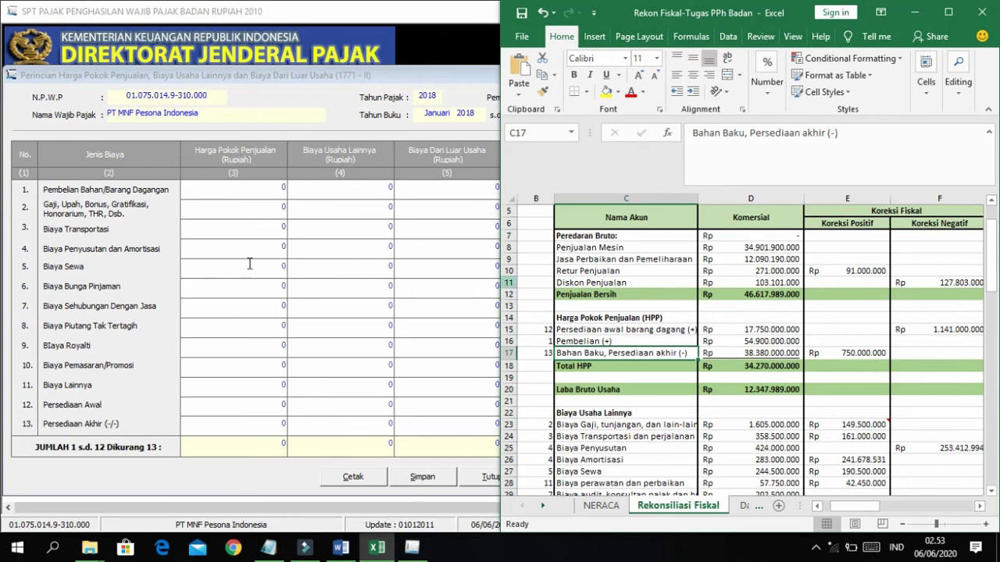
{"action": "left_click", "coordinate": [743, 330]}
{"action": "key", "text": "ctrl+c"}
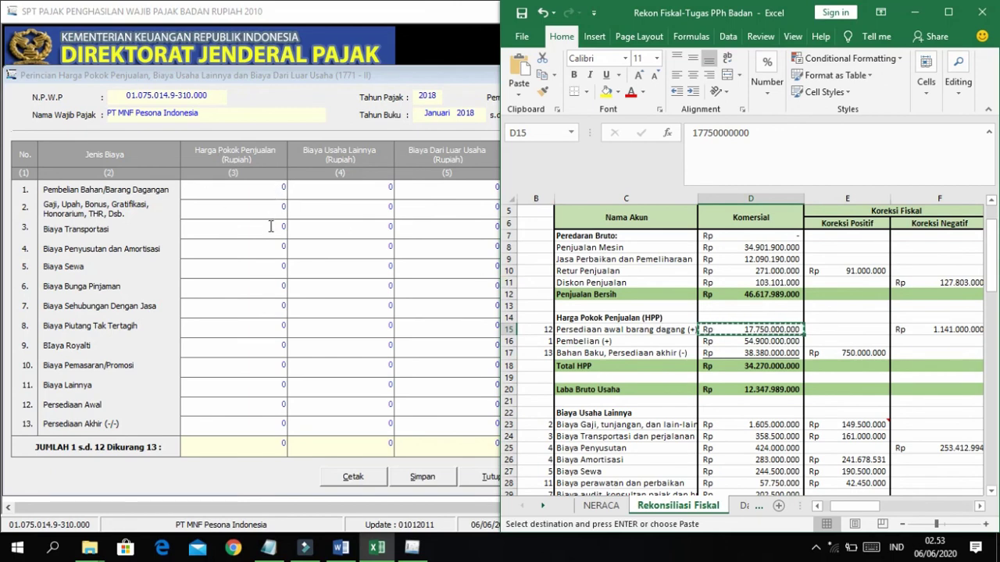
Paste opening inventory 17.750.000.000, purchases 54.900.000.000 and closing inventory 38.380.000.000 into the cost-of-goods rows.
{"action": "left_click", "coordinate": [280, 407]}
{"action": "right_click", "coordinate": [279, 412]}
{"action": "left_click", "coordinate": [351, 272]}
{"action": "left_click", "coordinate": [742, 342]}
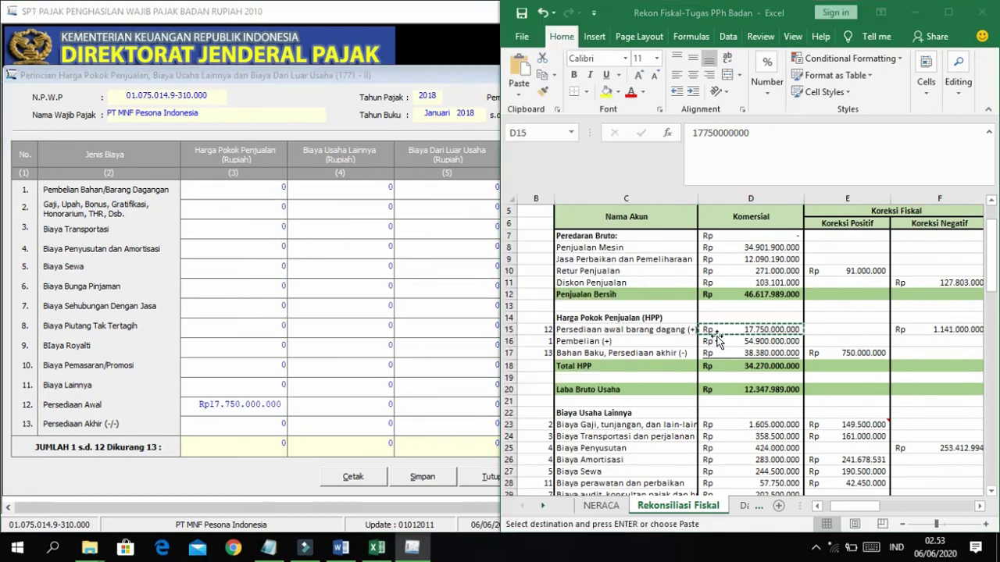
{"action": "key", "text": "ctrl+c"}
{"action": "left_click", "coordinate": [280, 186]}
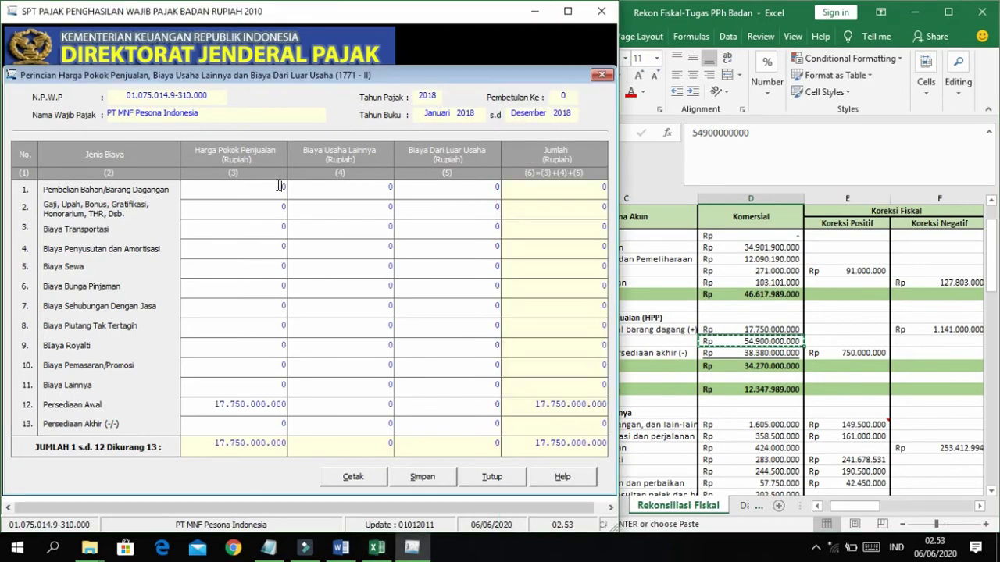
{"action": "right_click", "coordinate": [280, 186]}
{"action": "left_click", "coordinate": [313, 248]}
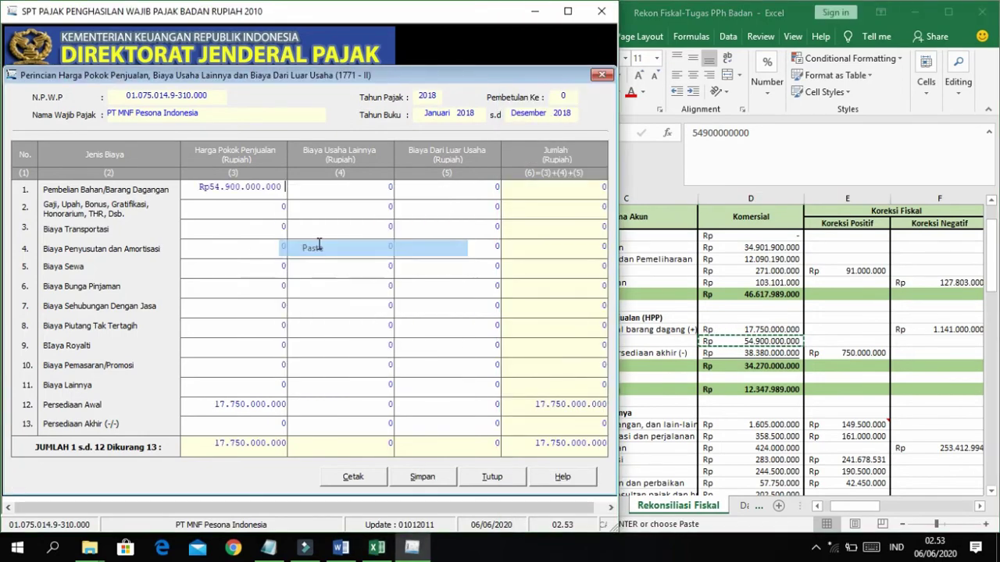
{"action": "left_click", "coordinate": [742, 353]}
{"action": "key", "text": "ctrl+c"}
{"action": "left_click", "coordinate": [274, 423]}
{"action": "key", "text": "ctrl+v"}
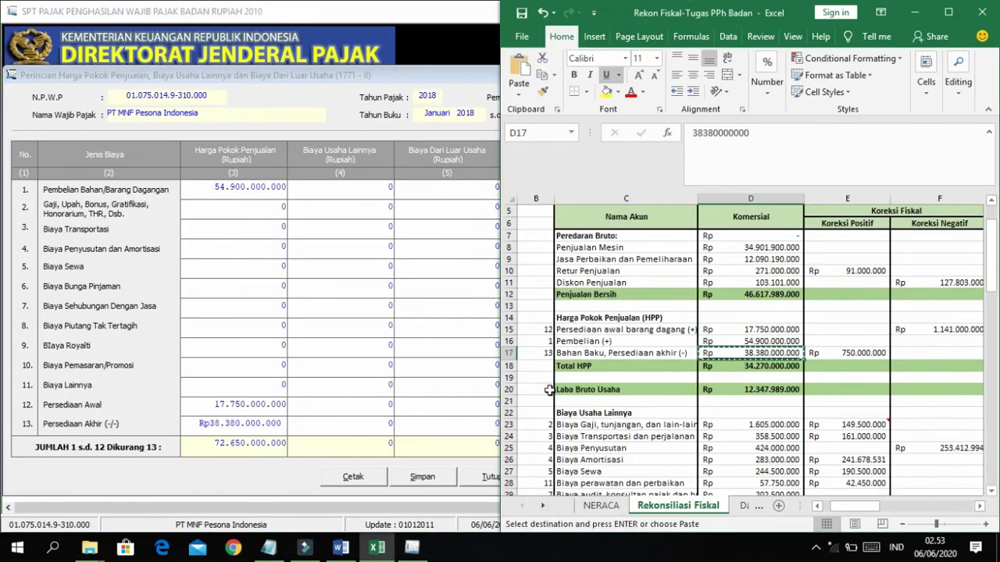
Enter operating expenses for salaries 1.605.000.000, transport 358.500.000 and depreciation 707.000.000.
{"action": "scroll", "coordinate": [551, 386], "scroll_direction": "down", "scroll_amount": 4}
{"action": "left_click", "coordinate": [576, 286]}
{"action": "scroll", "coordinate": [575, 286], "scroll_direction": "down", "scroll_amount": 5}
{"action": "scroll", "coordinate": [576, 286], "scroll_direction": "right", "scroll_amount": 5}
{"action": "left_click", "coordinate": [722, 283]}
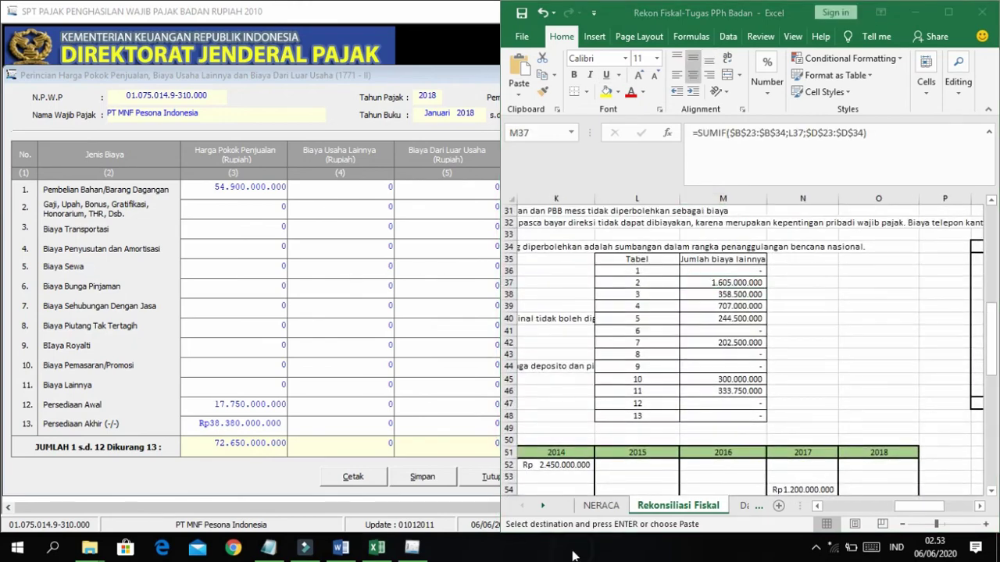
{"action": "key", "text": "ctrl+c"}
{"action": "left_click", "coordinate": [381, 183]}
{"action": "key", "text": "ctrl+v"}
{"action": "left_click", "coordinate": [828, 294]}
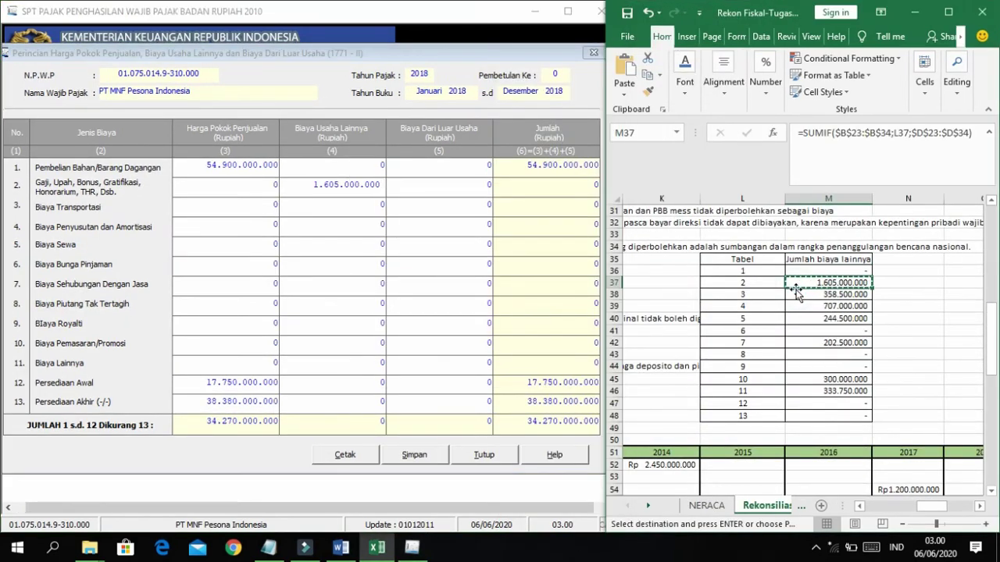
{"action": "key", "text": "ctrl+c"}
{"action": "left_click", "coordinate": [381, 203]}
{"action": "key", "text": "ctrl+v"}
{"action": "left_click", "coordinate": [828, 307]}
{"action": "key", "text": "ctrl+c"}
Enter rent 244.500.000, services 202.500.000, marketing 300.000.000 and other expenses 333.750.000.
{"action": "left_click", "coordinate": [380, 224]}
{"action": "right_click", "coordinate": [380, 244]}
{"action": "left_click", "coordinate": [422, 307]}
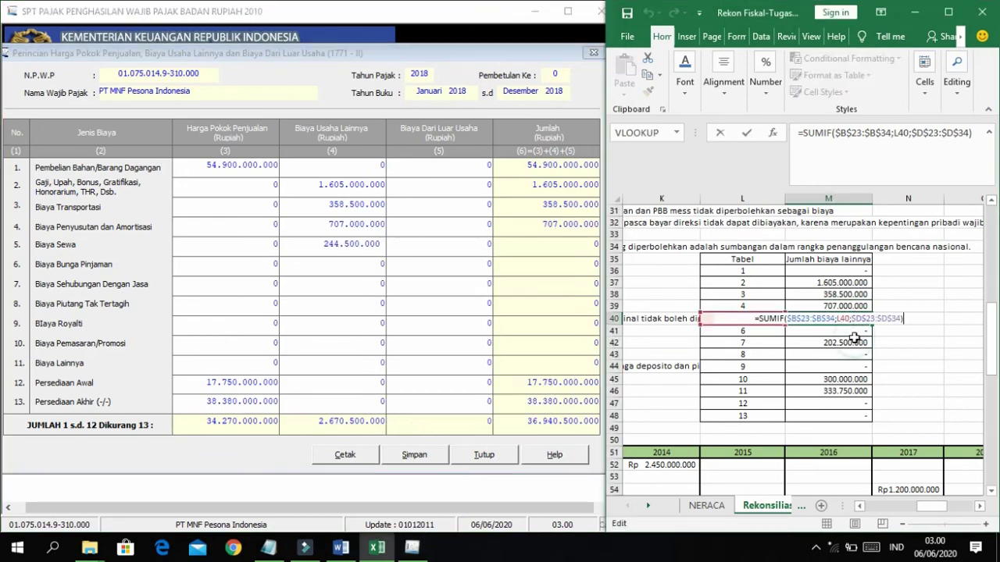
{"action": "left_click", "coordinate": [852, 342]}
{"action": "key", "text": "ctrl+c"}
{"action": "right_click", "coordinate": [381, 284]}
{"action": "left_click", "coordinate": [808, 379]}
{"action": "key", "text": "ctrl+c"}
{"action": "right_click", "coordinate": [382, 342]}
{"action": "left_click", "coordinate": [417, 204]}
{"action": "left_click", "coordinate": [828, 390]}
{"action": "key", "text": "ctrl+c"}
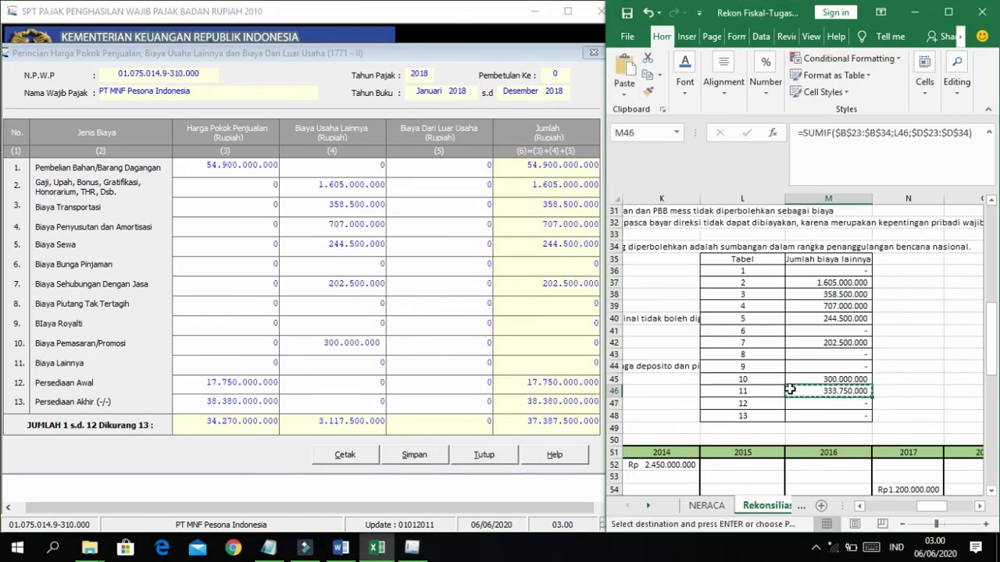
{"action": "right_click", "coordinate": [382, 362]}
{"action": "left_click", "coordinate": [417, 224]}
{"action": "left_click", "coordinate": [855, 366]}
Paste the loan interest 2.550.000.000 as a non-operating other expense.
{"action": "key", "text": "ctrl+c"}
{"action": "right_click", "coordinate": [441, 358]}
{"action": "left_click", "coordinate": [474, 219]}
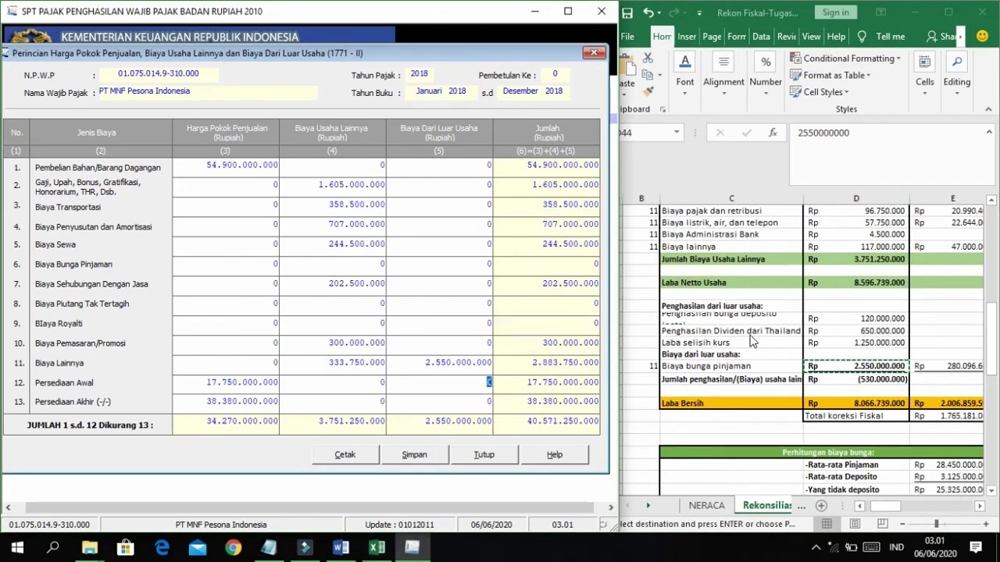
{"action": "scroll", "coordinate": [653, 331], "scroll_direction": "up", "scroll_amount": 10}
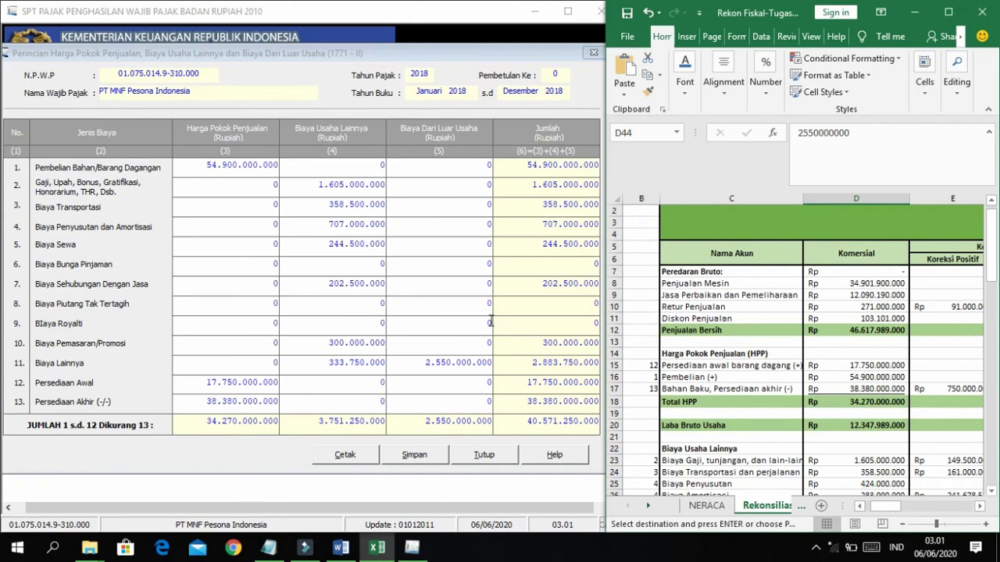
Check Total HPP 34.270.000.000 and operating expenses 3.751.250.000 against the spreadsheet.
{"action": "left_click", "coordinate": [756, 306]}
{"action": "scroll", "coordinate": [769, 343], "scroll_direction": "down", "scroll_amount": 1}
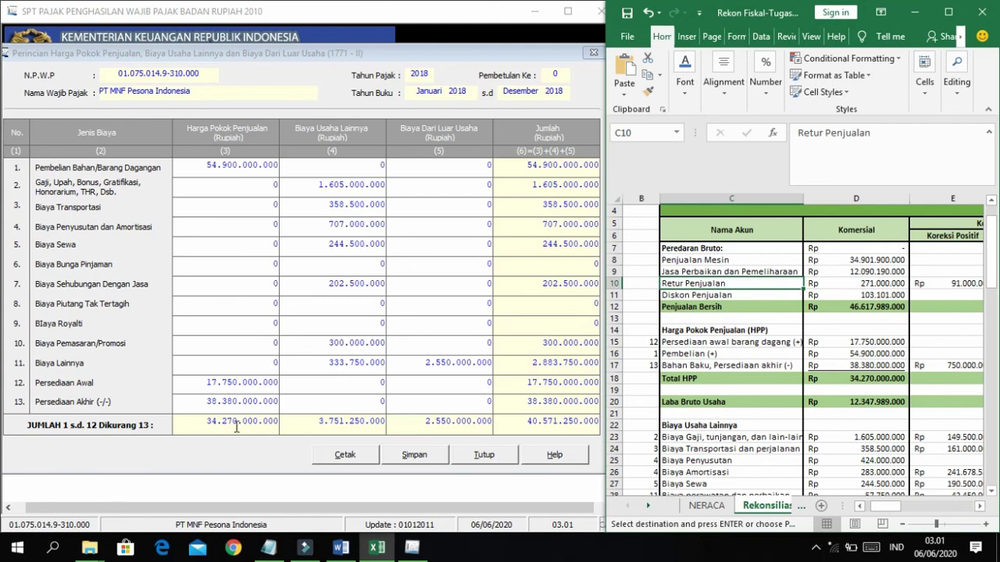
{"action": "left_click", "coordinate": [859, 376]}
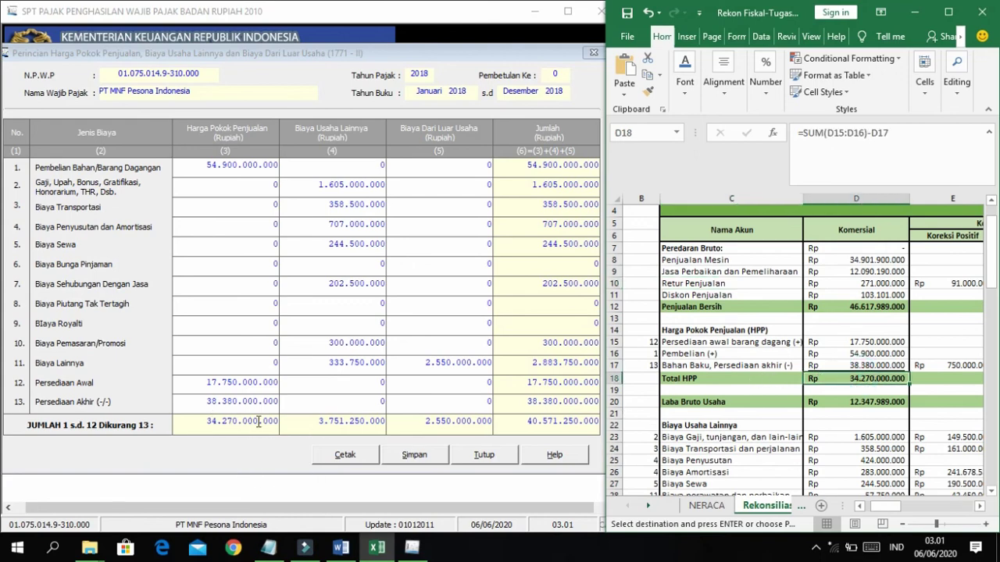
{"action": "left_click", "coordinate": [775, 376]}
{"action": "scroll", "coordinate": [781, 390], "scroll_direction": "down", "scroll_amount": 4}
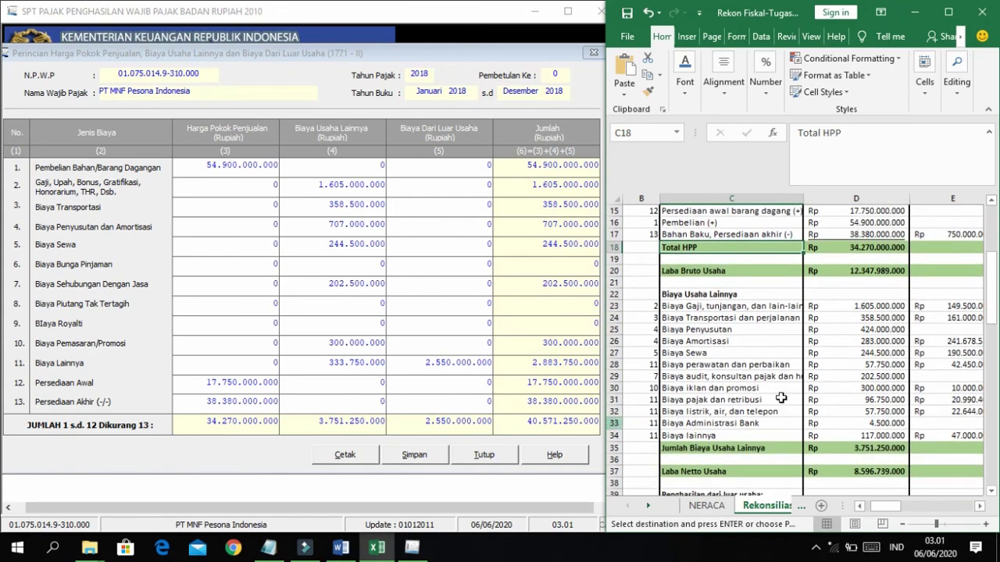
{"action": "left_click", "coordinate": [868, 447]}
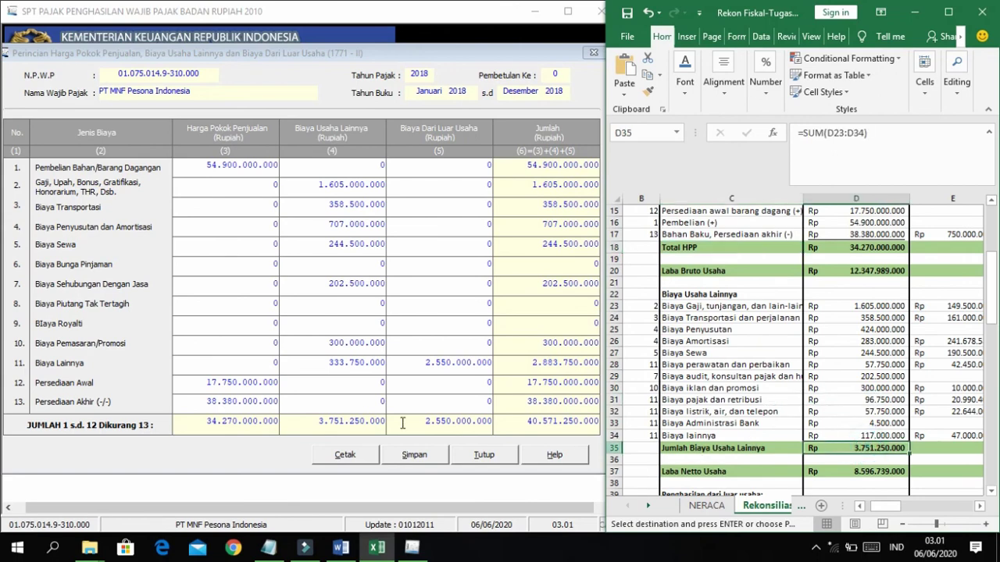
Confirm the non-operating total matches loan interest 2.550.000.000, then save Form 1771-II.
{"action": "left_click", "coordinate": [725, 378]}
{"action": "scroll", "coordinate": [766, 441], "scroll_direction": "down", "scroll_amount": 3}
{"action": "scroll", "coordinate": [766, 441], "scroll_direction": "down", "scroll_amount": 2}
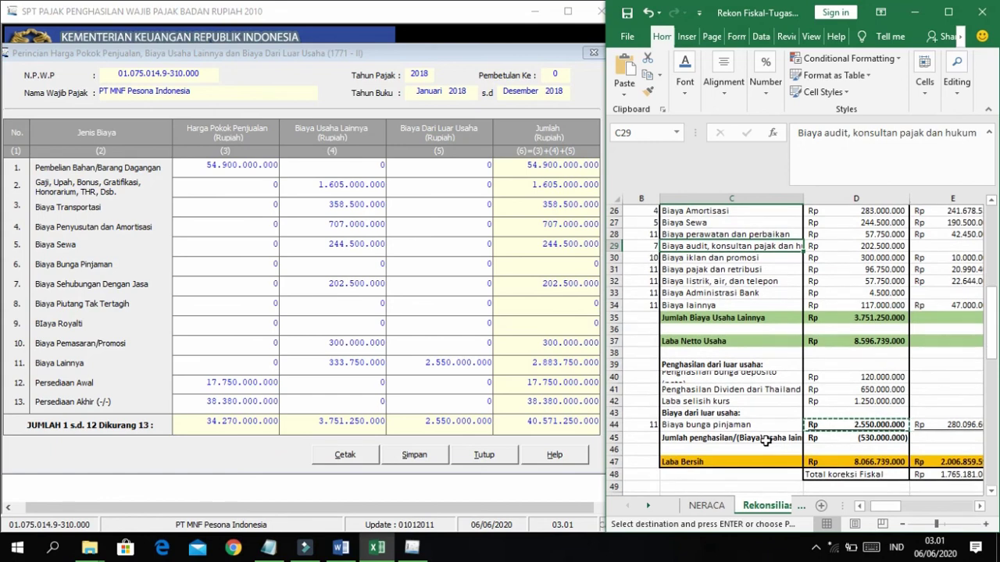
{"action": "right_click", "coordinate": [766, 441]}
{"action": "left_click", "coordinate": [708, 435]}
{"action": "left_click", "coordinate": [706, 424]}
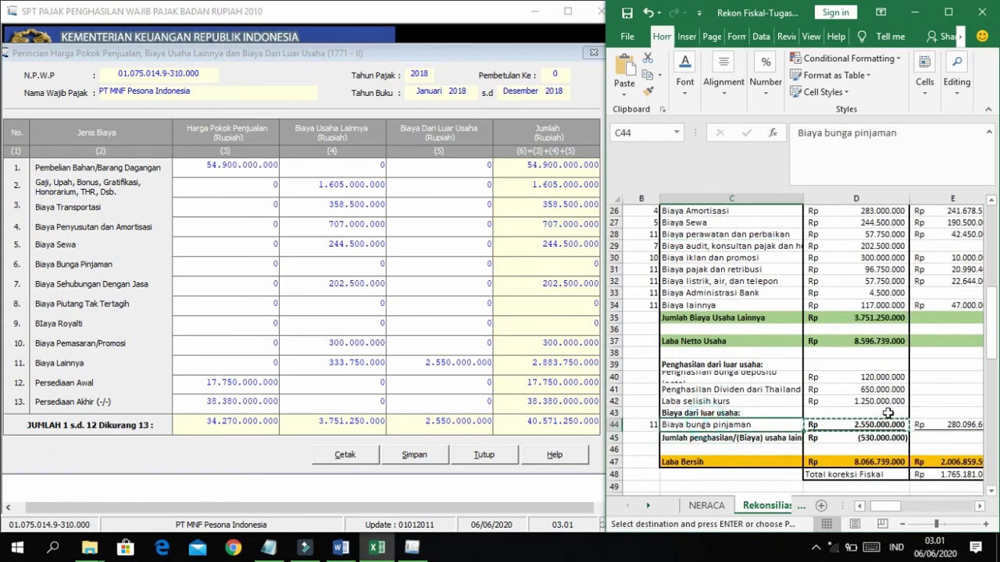
{"action": "left_click", "coordinate": [488, 428]}
{"action": "left_click", "coordinate": [451, 397]}
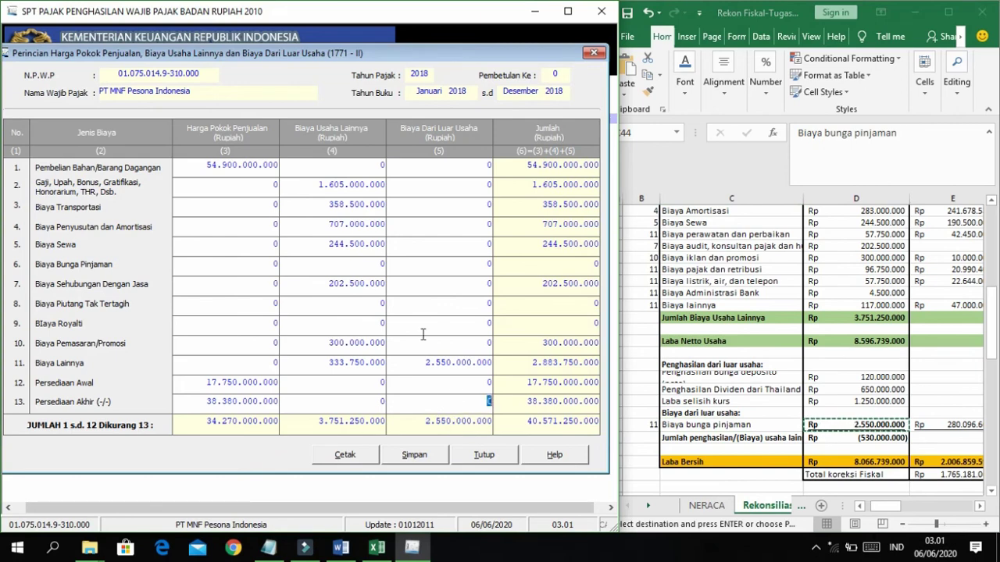
{"action": "left_click", "coordinate": [390, 455]}
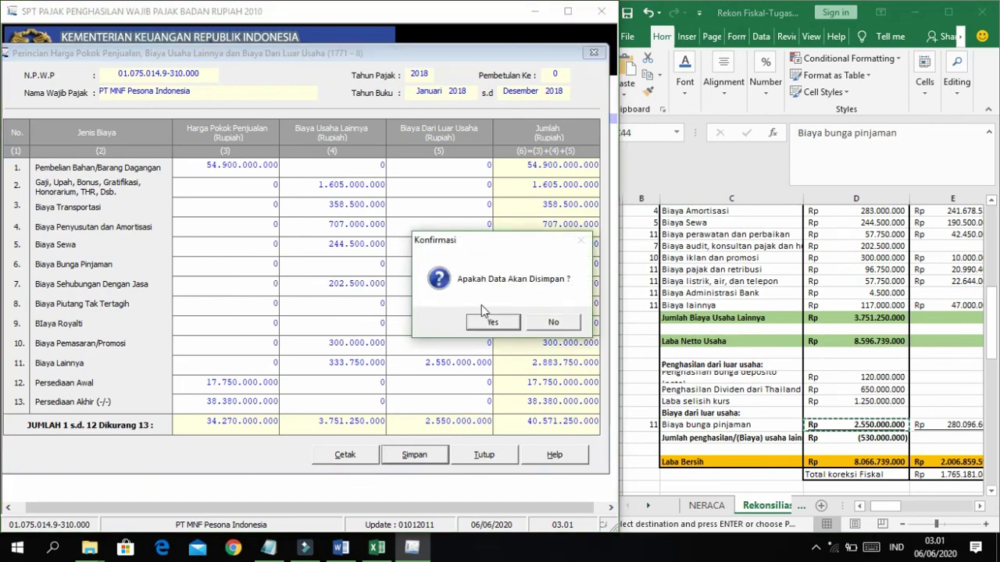
Confirm the save despite the depreciation mismatch warning and acknowledge success.
{"action": "left_click", "coordinate": [486, 323]}
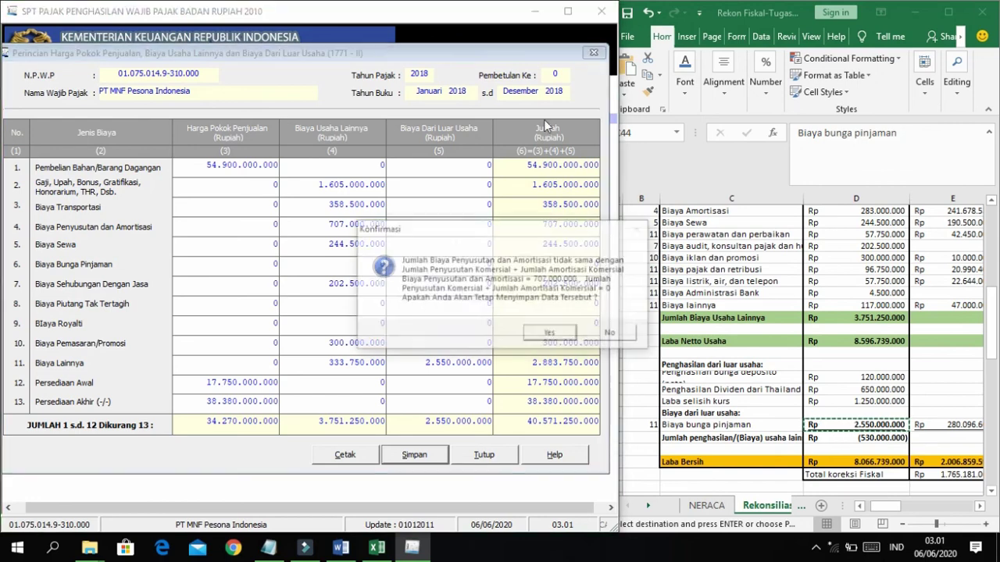
{"action": "left_click", "coordinate": [572, 334]}
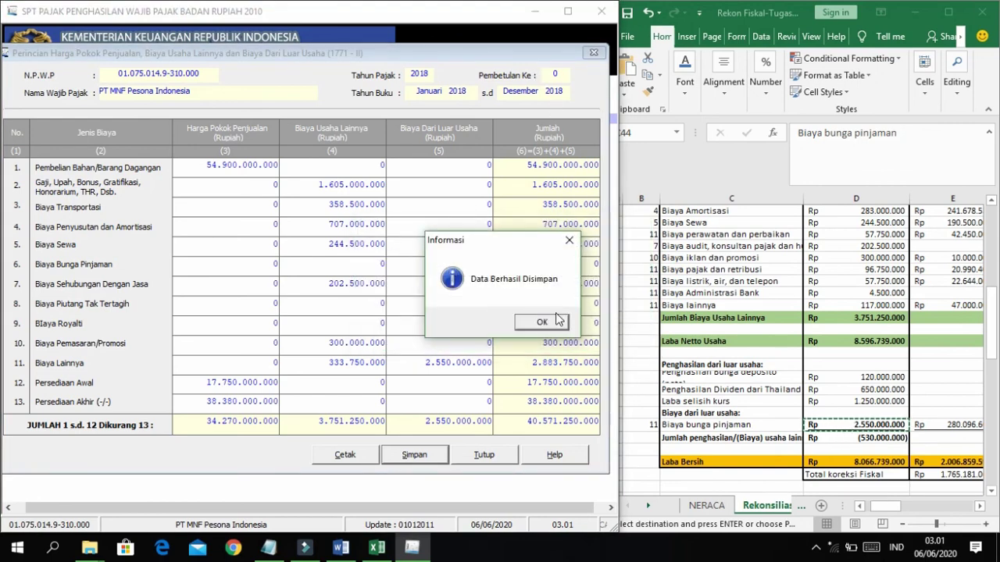
{"action": "left_click", "coordinate": [539, 322]}
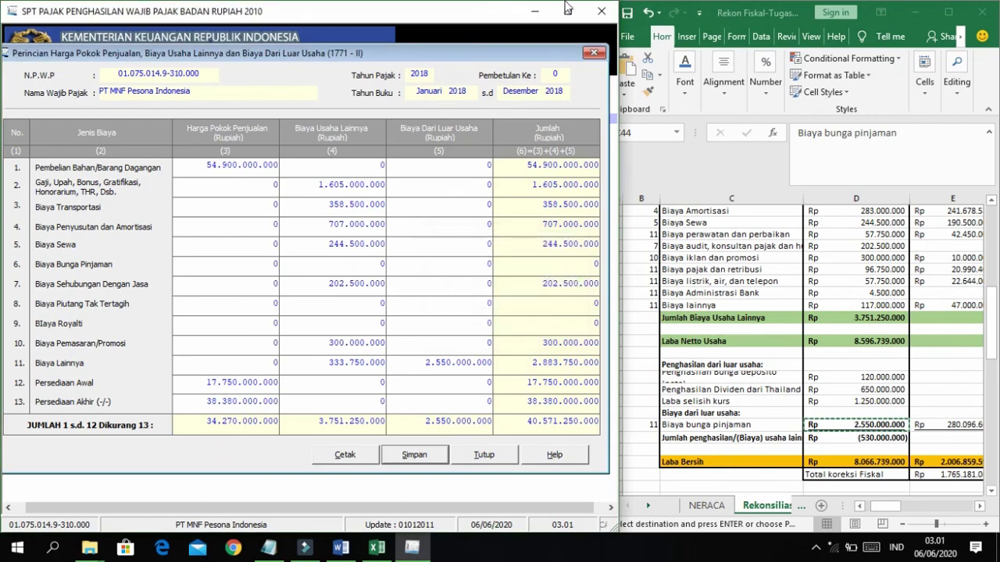
Maximize the window, close Form 1771-II, and dismiss the SPT PPh forms list unused.
{"action": "left_click", "coordinate": [568, 11]}
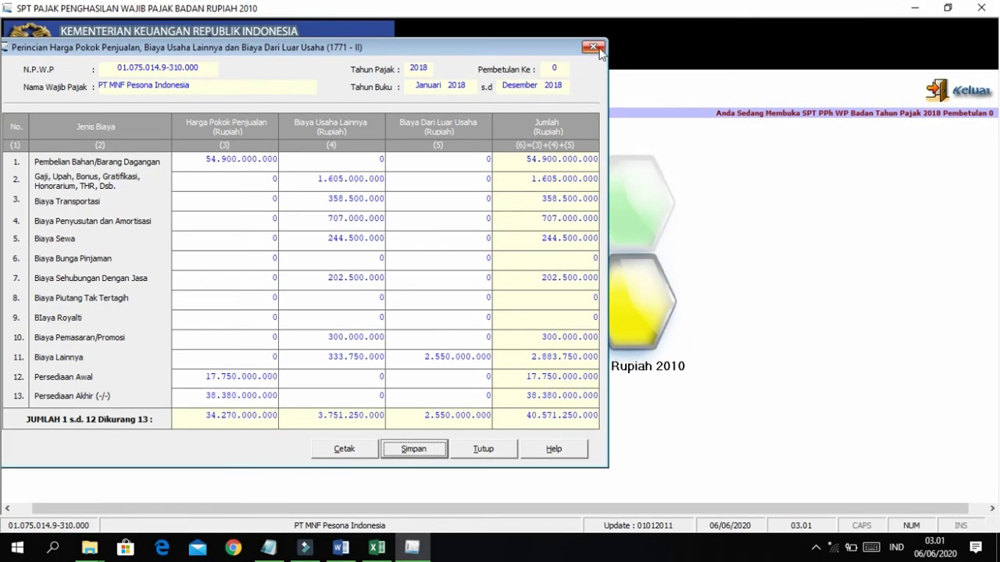
{"action": "left_click", "coordinate": [593, 47]}
{"action": "left_click", "coordinate": [148, 90]}
{"action": "mouse_move", "coordinate": [160, 130]}
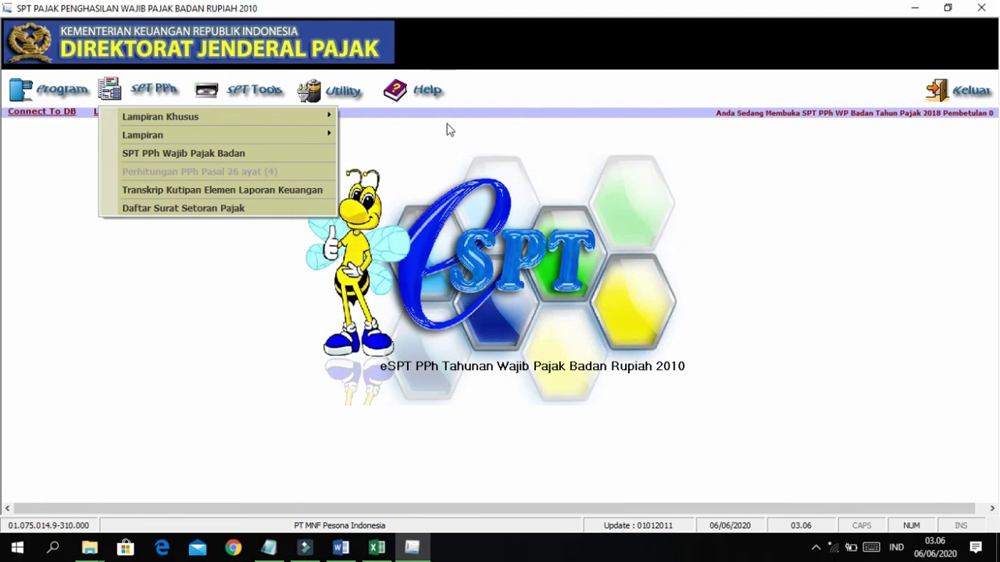
{"action": "mouse_move", "coordinate": [265, 131]}
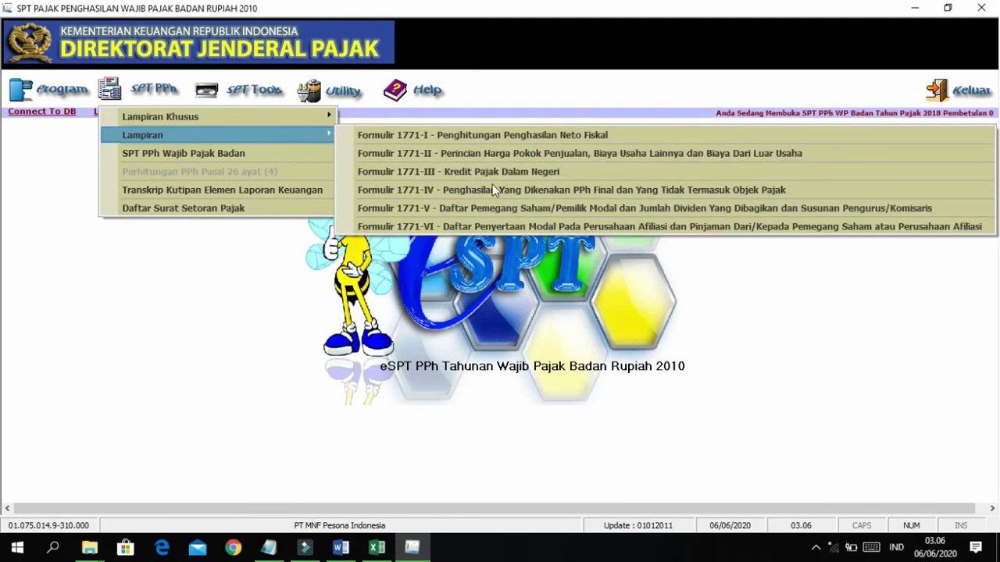
{"action": "left_click", "coordinate": [462, 153]}
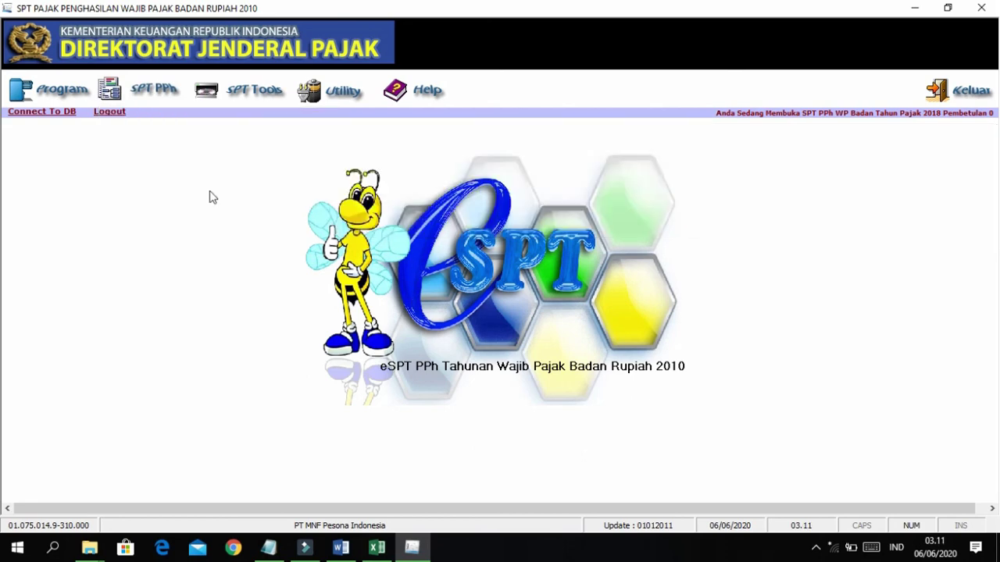